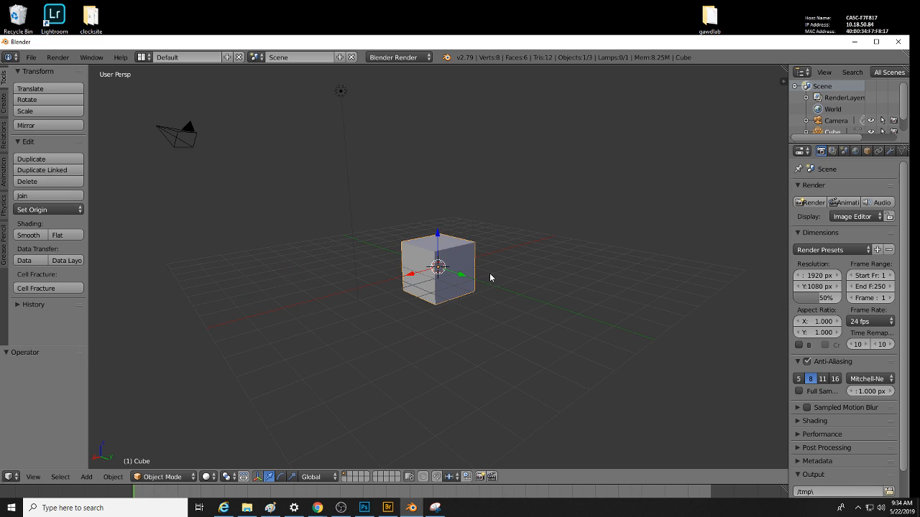
Step: Examine the default cube, lamp, camera and grid floor from several angles and distances
middle_click_drag(394, 248, 436, 272)
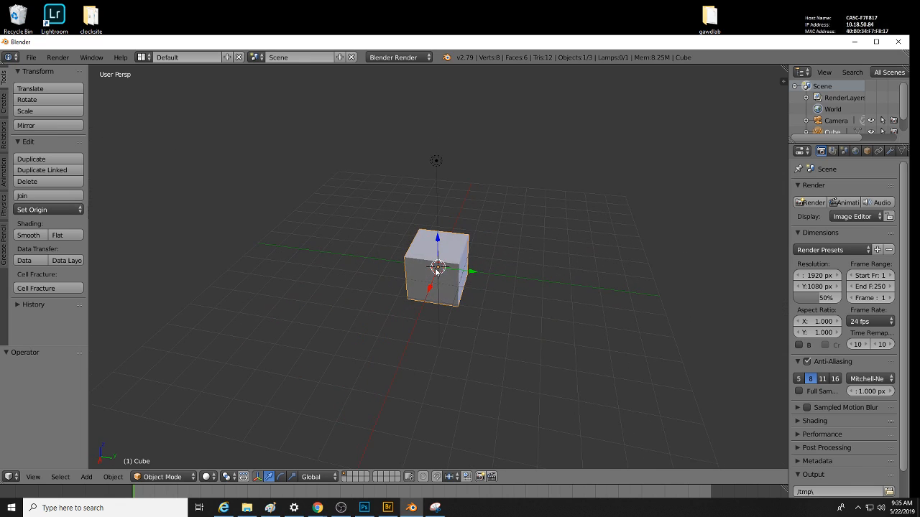
scroll(444, 197, "up", 3)
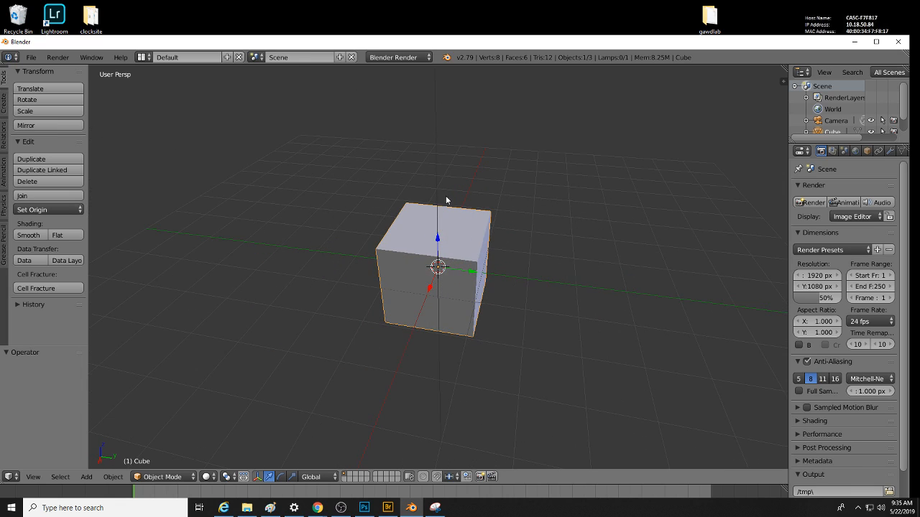
middle_click_drag(444, 185, 320, 248, "shift")
scroll(452, 318, "down", 4)
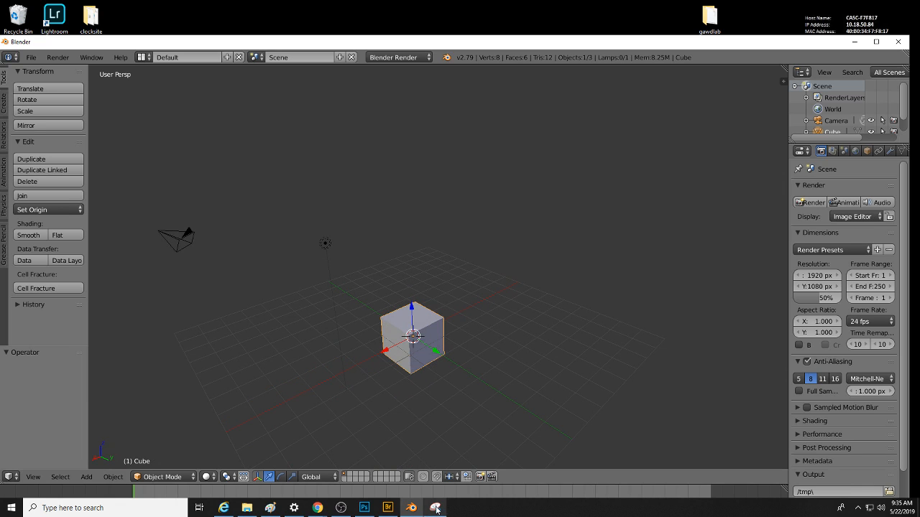
middle_click_drag(377, 350, 495, 230)
scroll(512, 279, "up", 6)
middle_click_drag(503, 328, 495, 225)
scroll(488, 261, "down", 6)
mouse_move(410, 280)
middle_mouse_down()
mouse_move(491, 252)
mouse_move(421, 267)
middle_mouse_up()
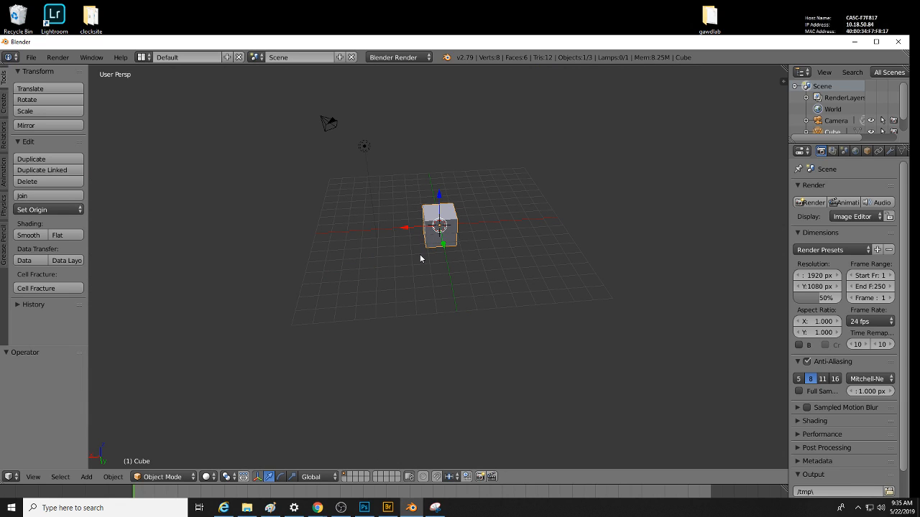
Step: Preview the cube in rendered shading from a lower angle, and return the viewport to solid shading
key("shift+z")
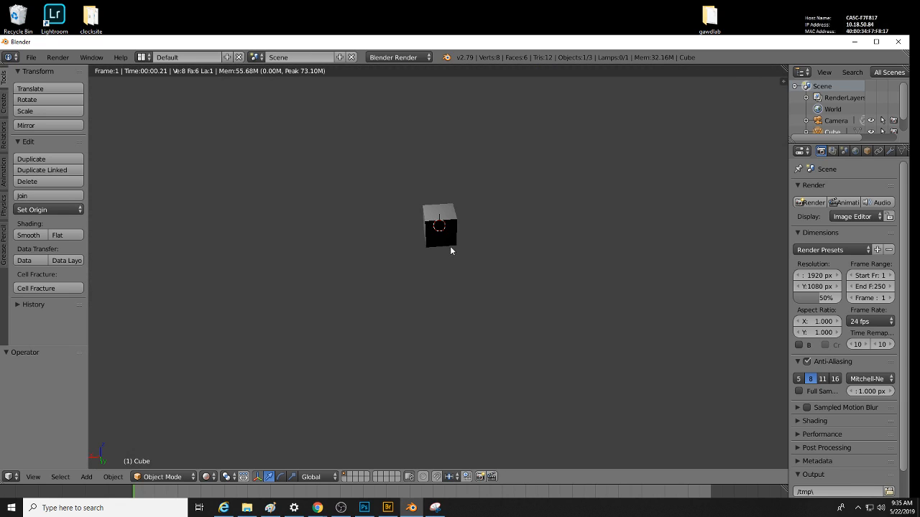
middle_click_drag(451, 250, 501, 227)
key("shift+z")
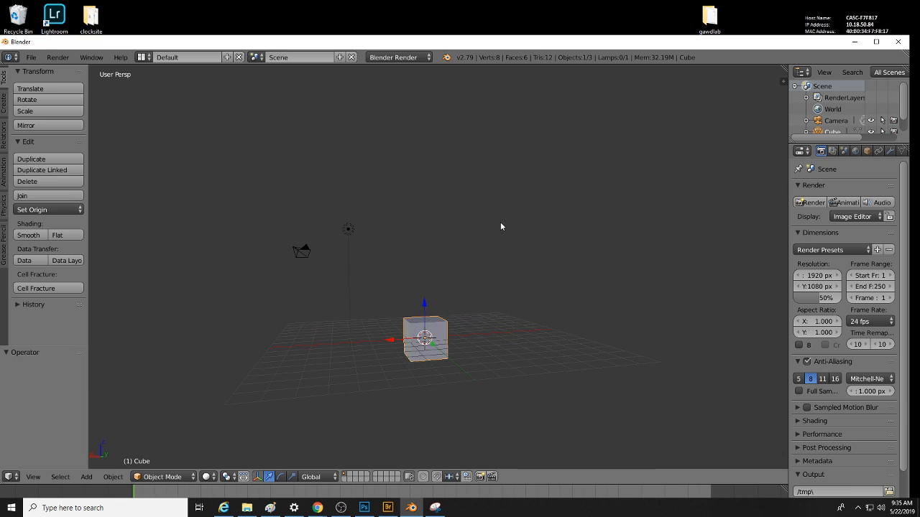
Step: Capture the viewport's lamp icon with Snipping Tool and close the tool without saving the snip
left_click(434, 507)
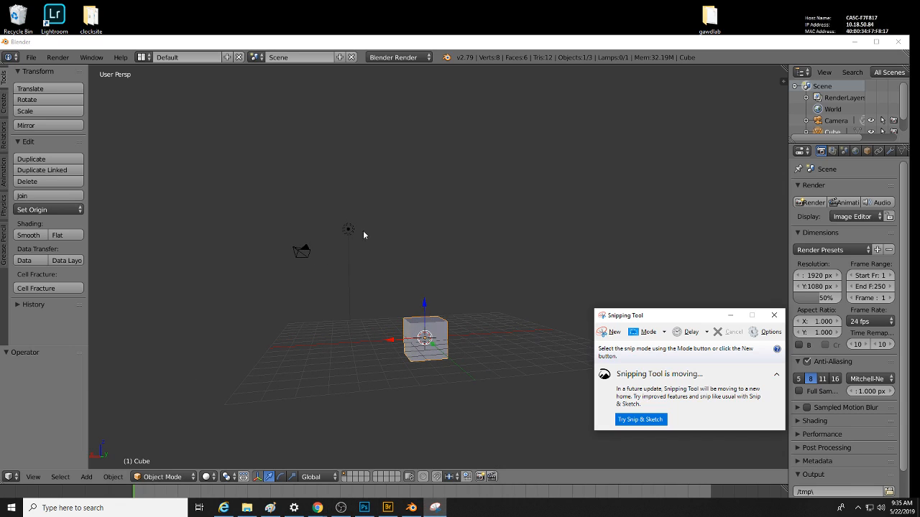
left_click(613, 333)
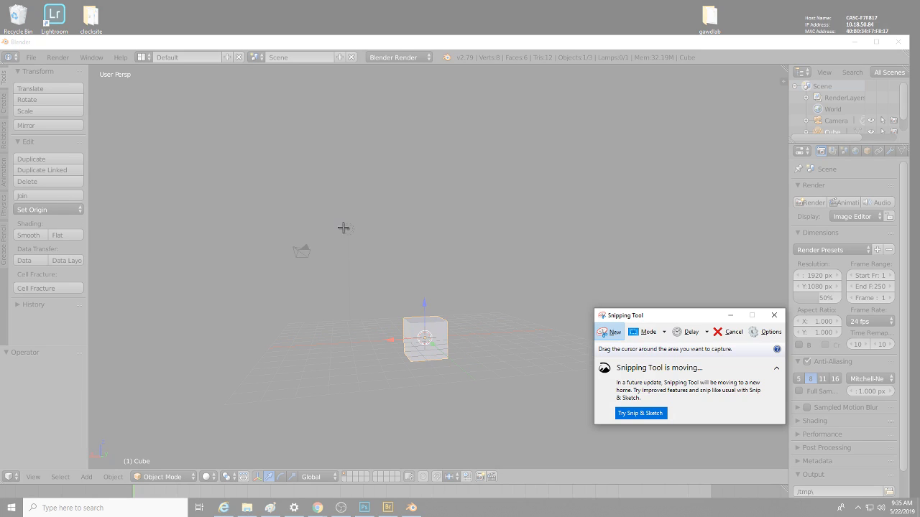
left_click_drag(338, 221, 359, 238)
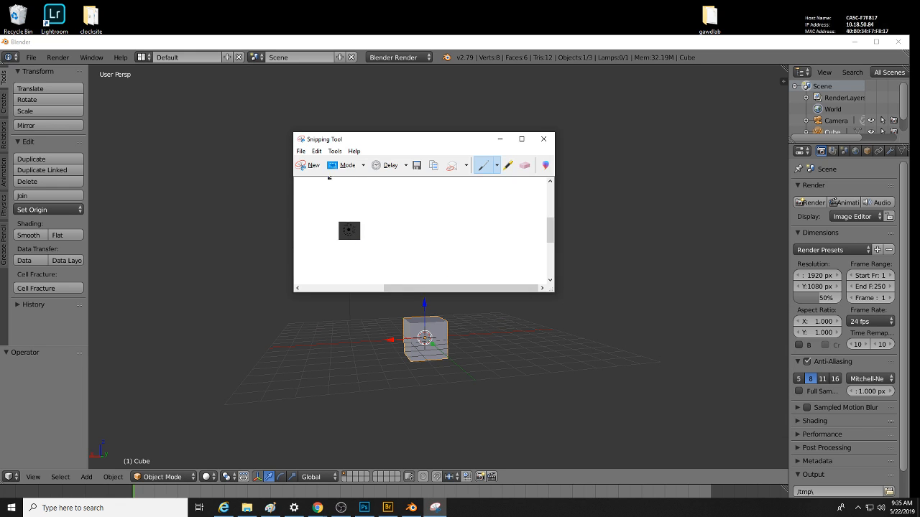
left_click(417, 165)
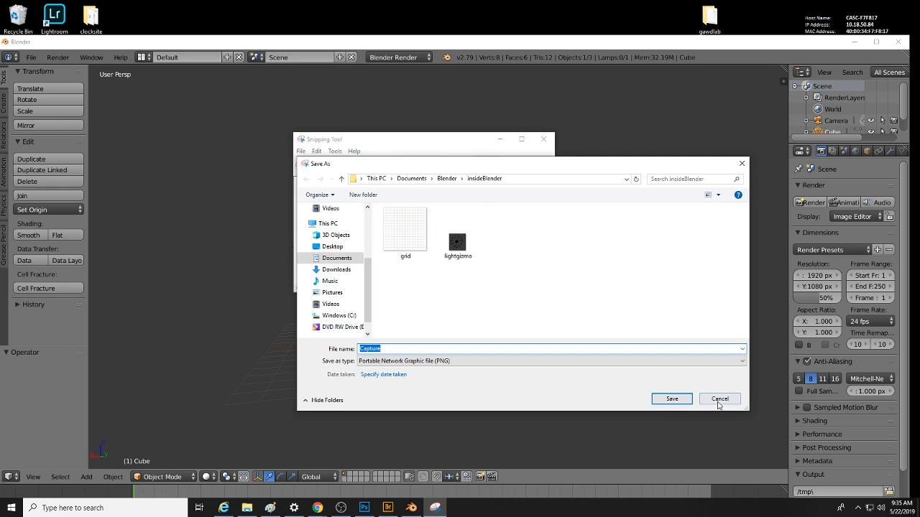
left_click(718, 400)
left_click(543, 138)
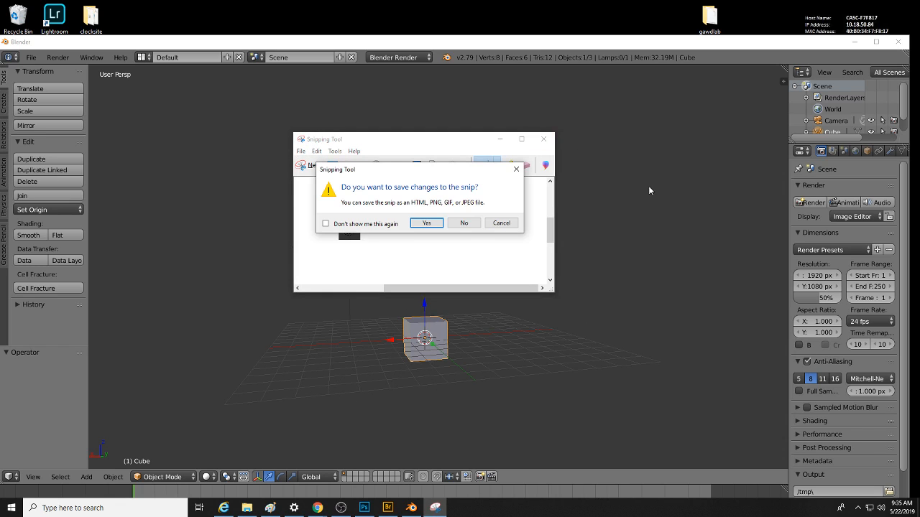
left_click(465, 223)
Step: Delete the default cube from the scene
middle_click_drag(496, 310, 522, 259)
middle_click_drag(535, 296, 466, 314)
scroll(460, 316, "up", 3)
scroll(453, 322, "up", 1)
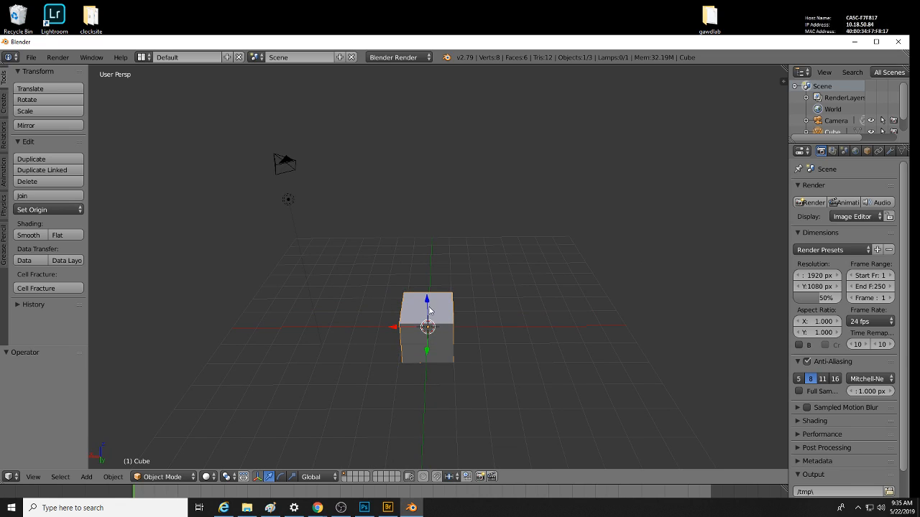
key("x")
left_click(400, 308)
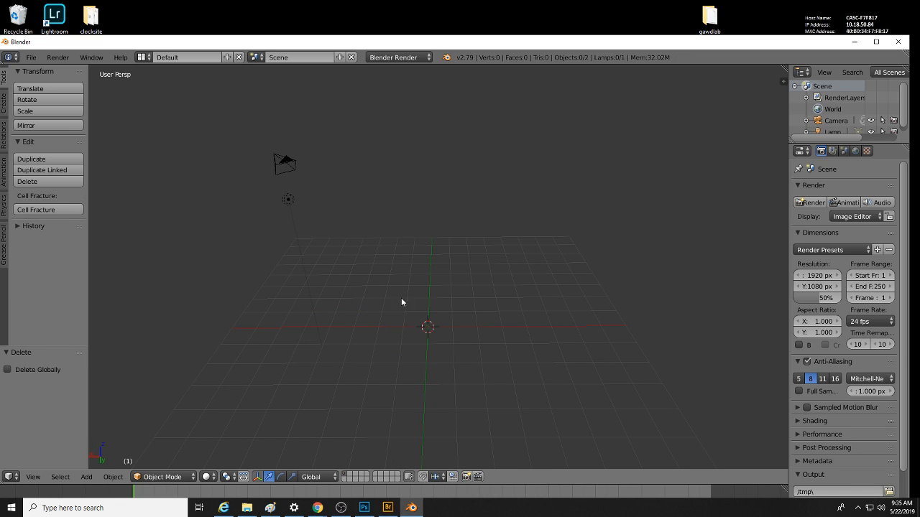
Step: Delete the lamp and the camera from the scene
right_click(286, 200)
key("x")
left_click(279, 175)
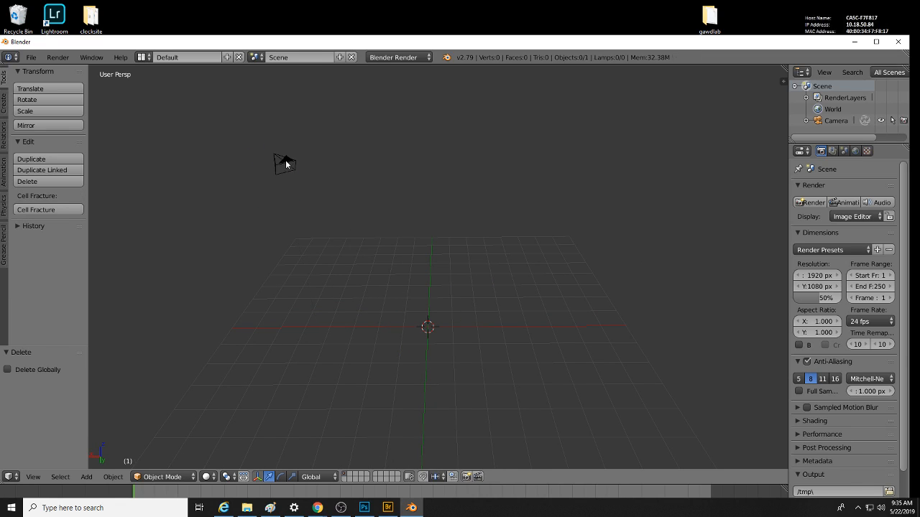
right_click(284, 165)
key("x")
left_click(277, 160)
Step: Switch to the top view and show the viewport's Display settings with the grid floor options
key("KP_7")
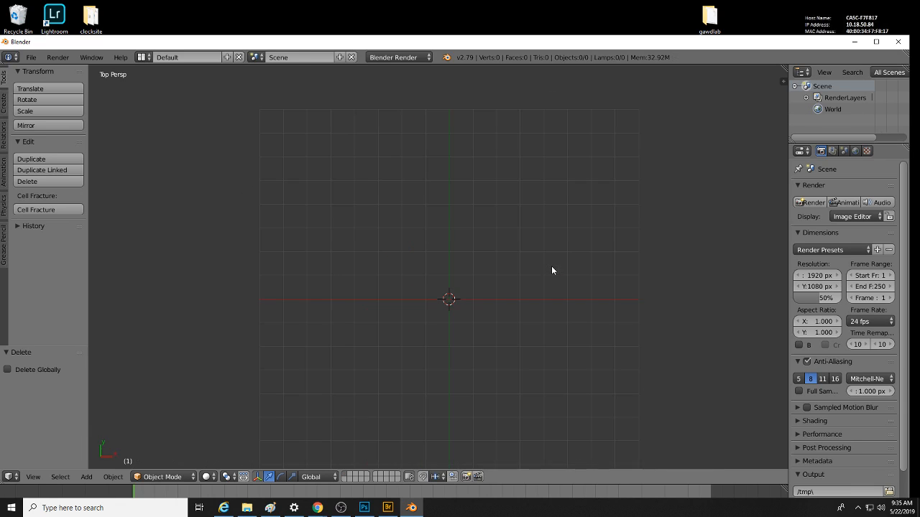
left_click(733, 353)
scroll(576, 258, "down", 2)
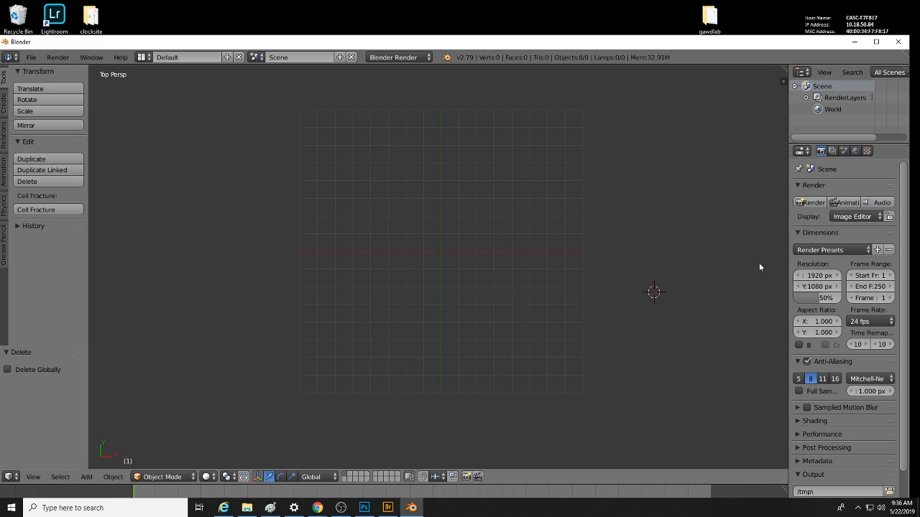
key("n")
scroll(733, 287, "down", 2)
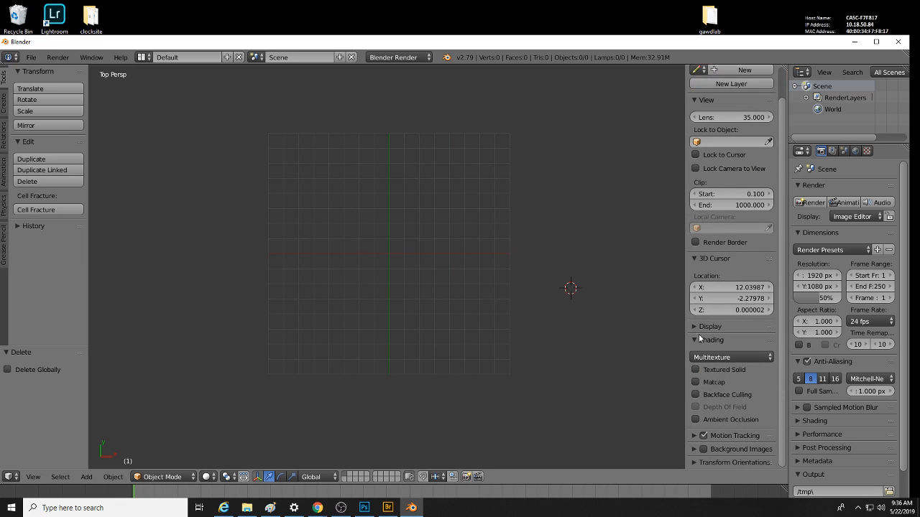
left_click(694, 327)
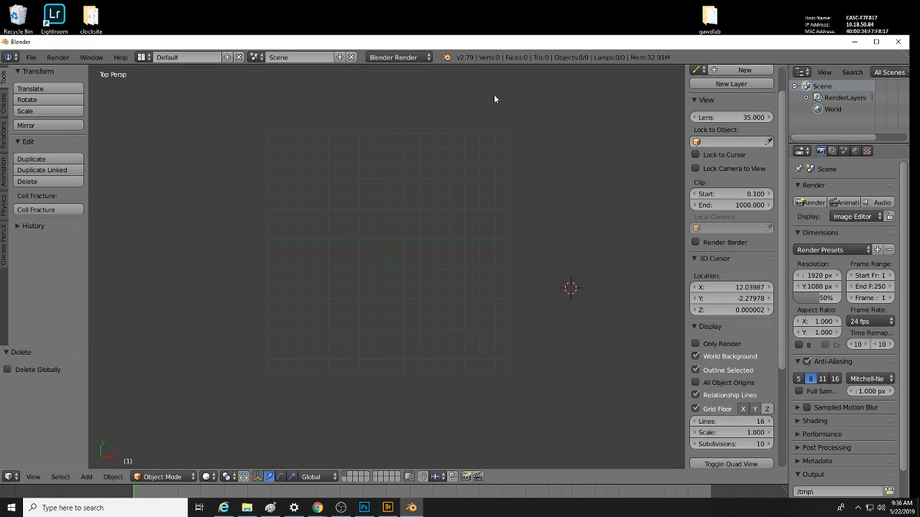
Step: Change the render engine to Cycles Render and set the world surface color to white
left_click(406, 57)
left_click(403, 97)
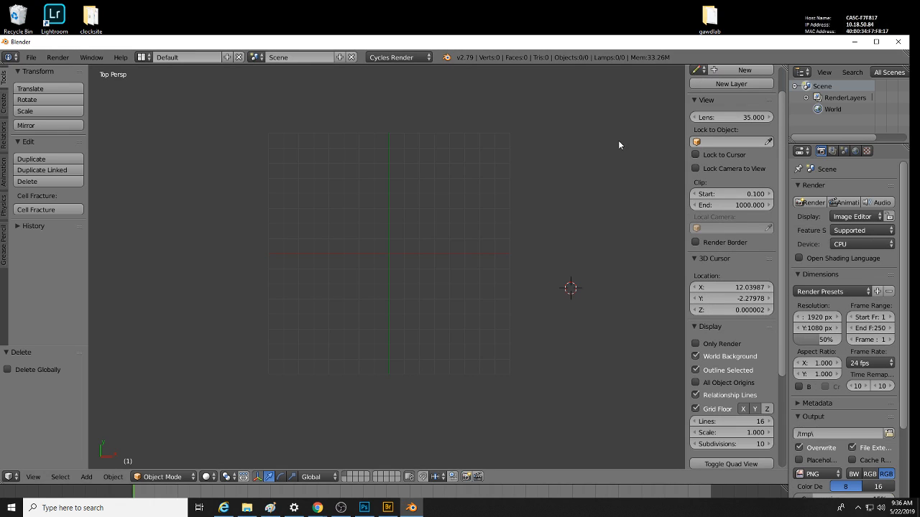
left_click(855, 151)
left_click(888, 264)
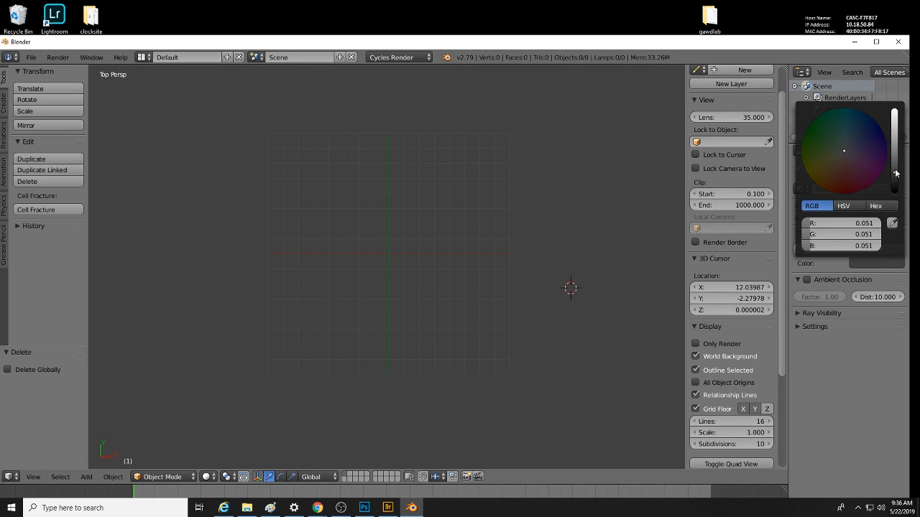
left_click_drag(896, 173, 894, 112)
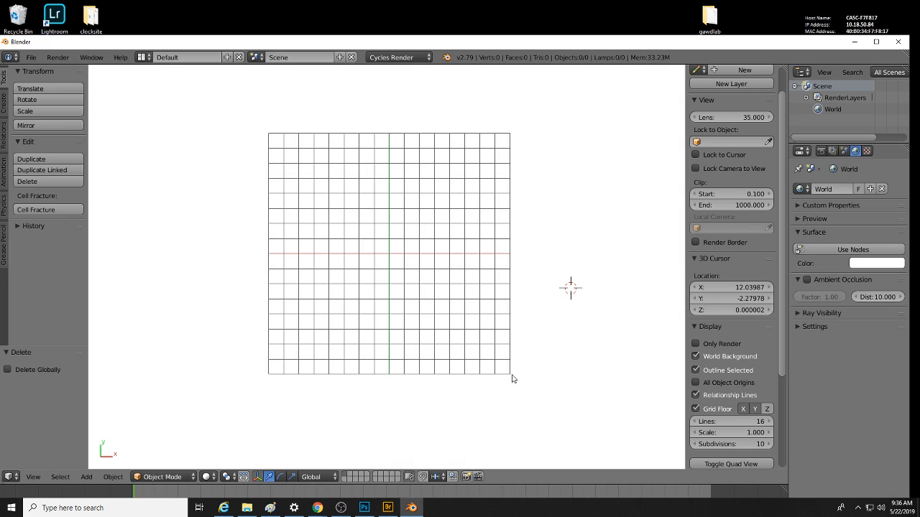
scroll(512, 379, "up", 8)
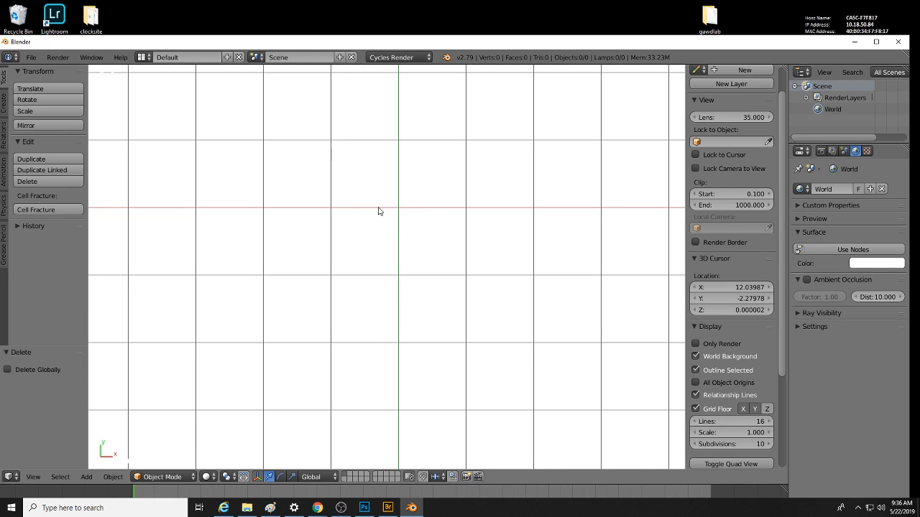
scroll(459, 252, "down", 5)
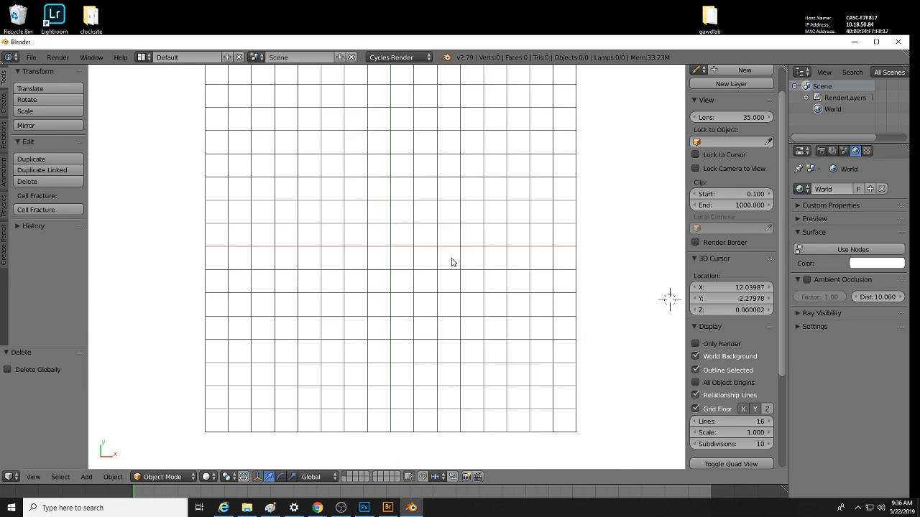
scroll(474, 275, "up", 1)
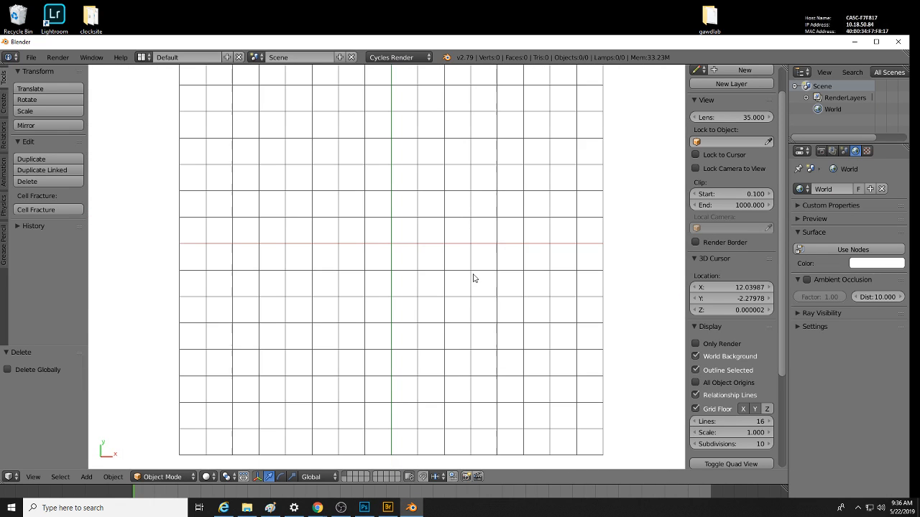
Step: Quit Blender without saving and restart it with the default scene, dismissing the splash screen
left_click(900, 43)
left_click(470, 290)
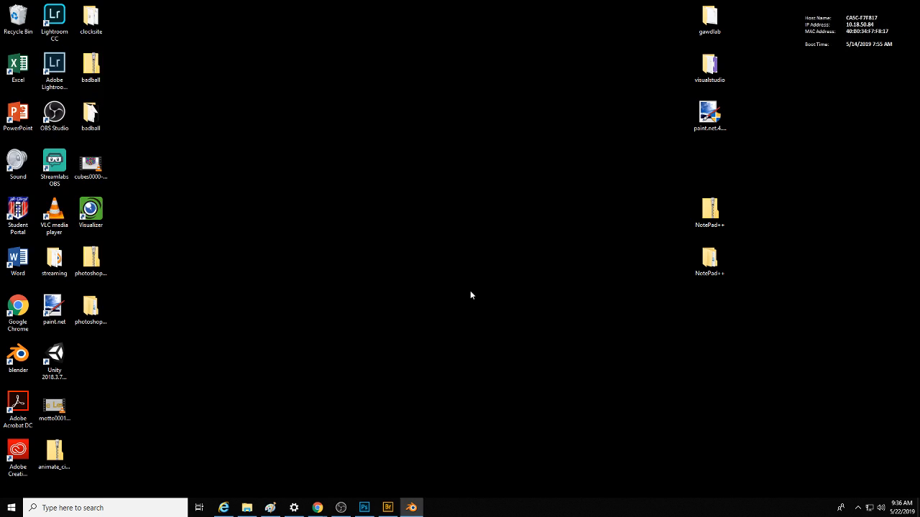
double_click(34, 363)
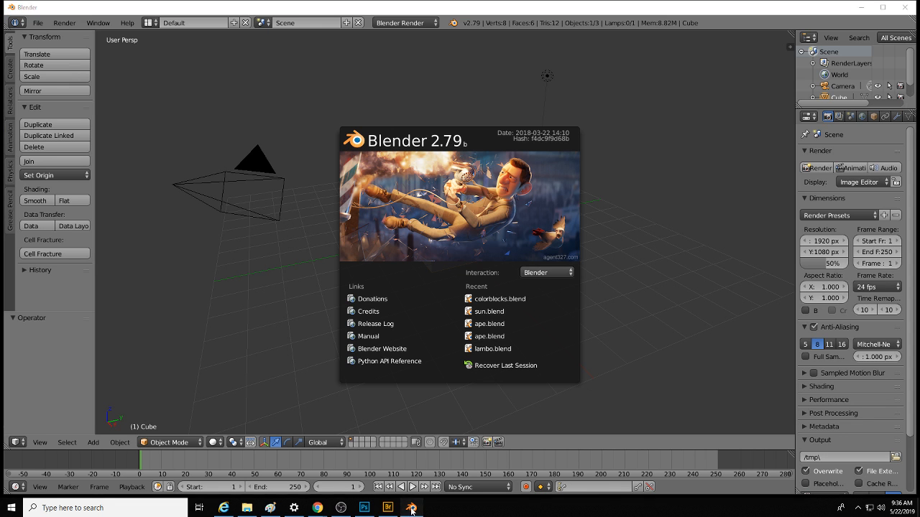
left_click(413, 510)
left_click(413, 510)
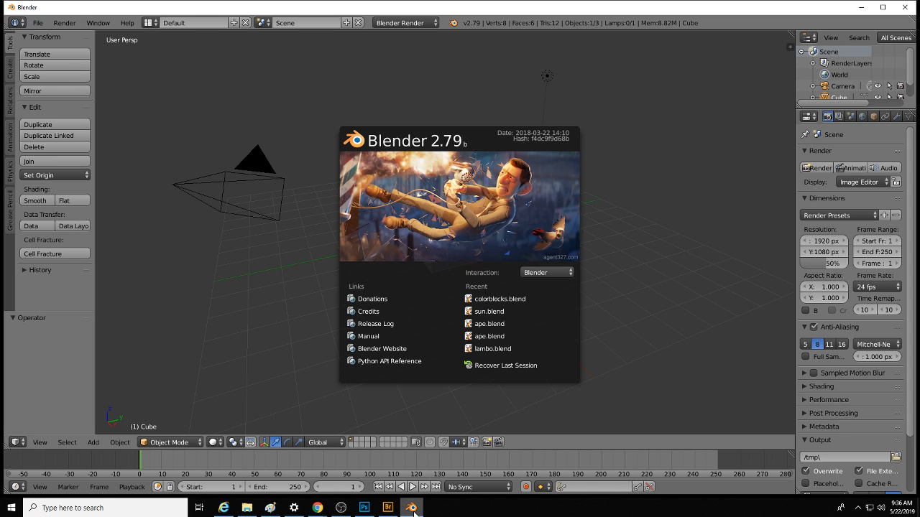
left_click(658, 245)
Step: Select the lamp above the cube, and return the selection to the cube
middle_click_drag(577, 242, 567, 167)
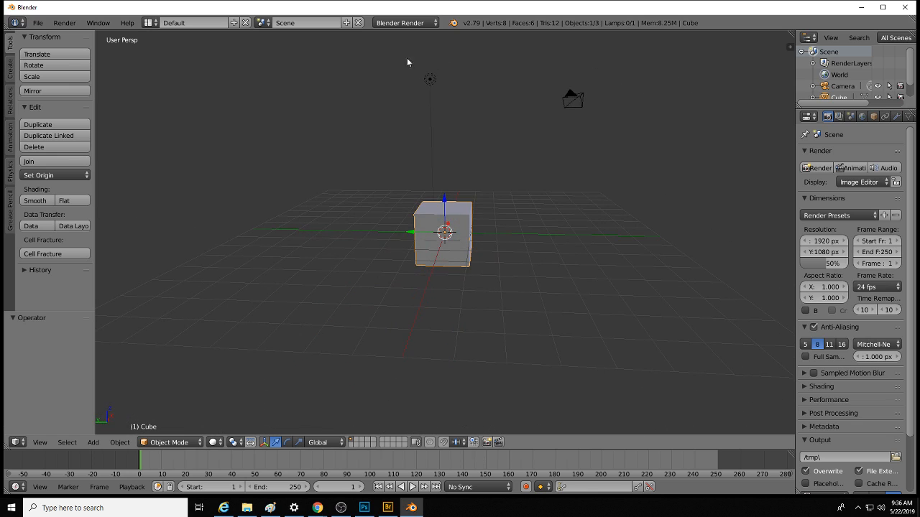
right_click(433, 84)
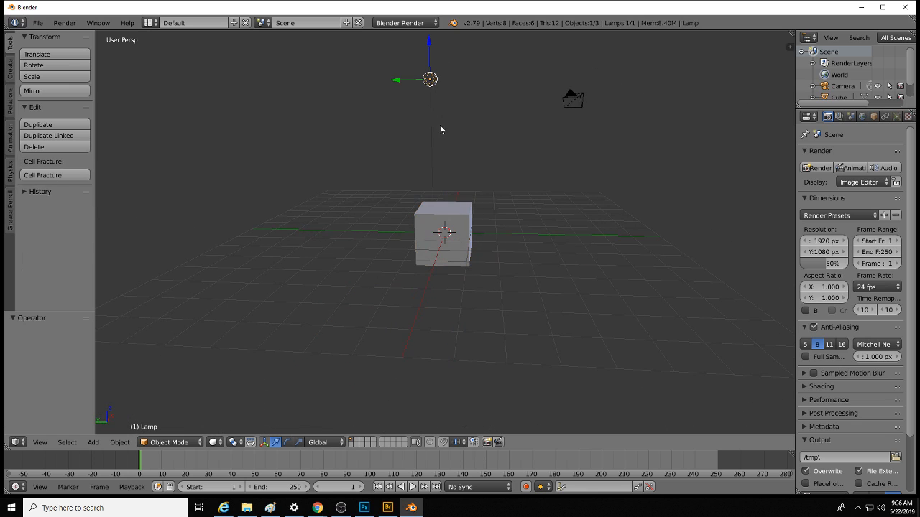
middle_click_drag(439, 148, 451, 279)
right_click(457, 313)
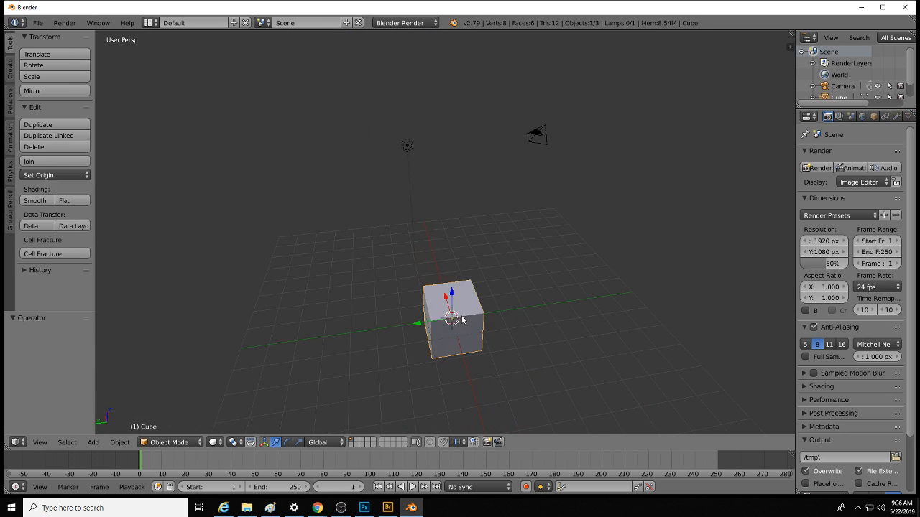
Step: Select the camera and set its X, Y and Z location to 0
right_click(538, 134)
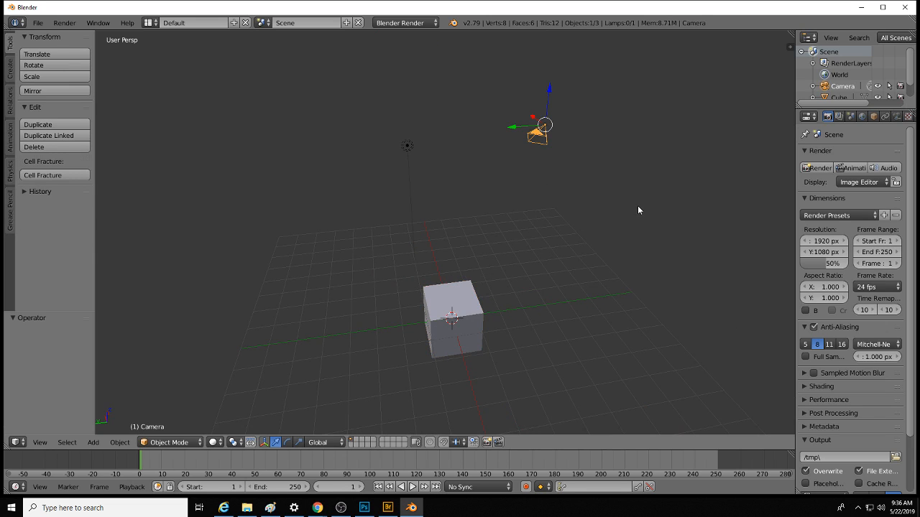
key("n")
left_click(728, 65)
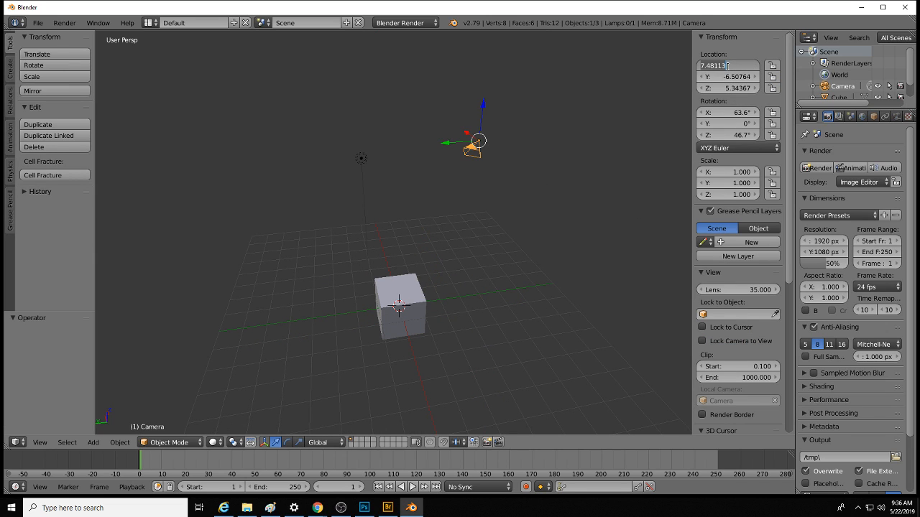
type("0")
key("Tab")
type("0")
key("Tab")
type("0")
key("Return")
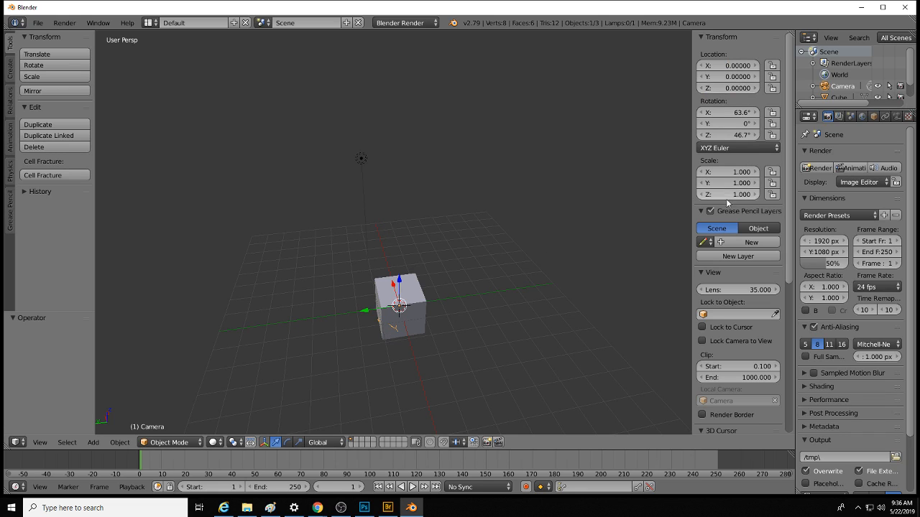
Step: Set the camera's Z and X rotation to 0°
type("0")
key("Return")
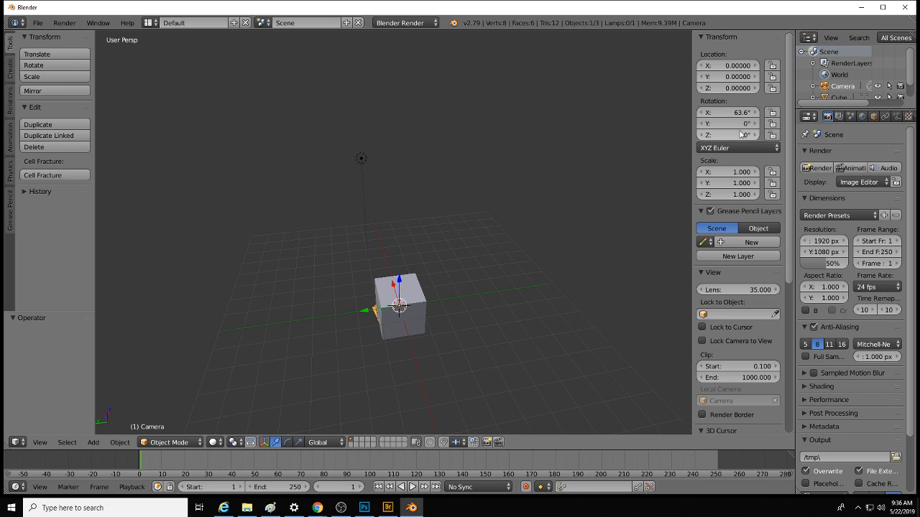
left_click(737, 113)
type("0")
key("Return")
Step: Change the viewport to wireframe shading and select the cube surrounding the camera
middle_click_drag(466, 308, 454, 203)
key("z")
scroll(464, 306, "up", 4)
right_click(480, 169)
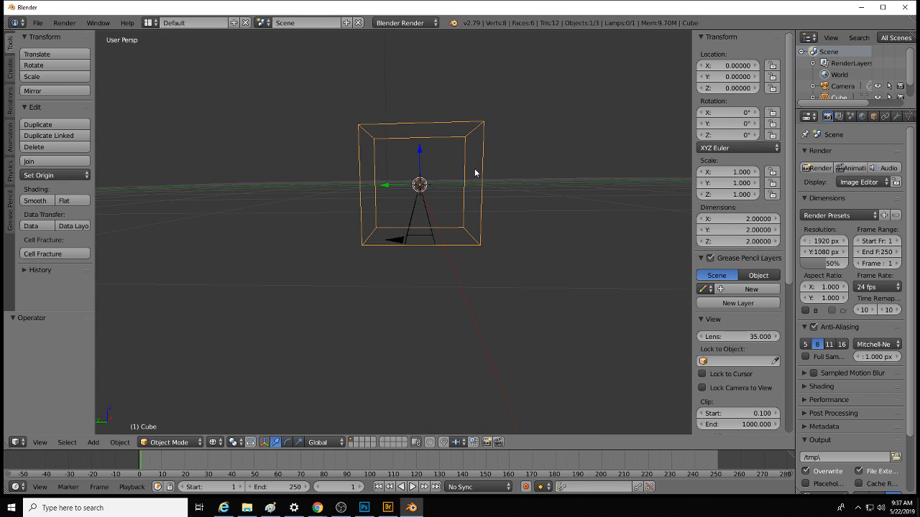
Step: Select the cube's four top vertices in edit mode and scale them to 0 so they meet at one point
key("Tab")
right_click(483, 121)
right_click(466, 137, "shift")
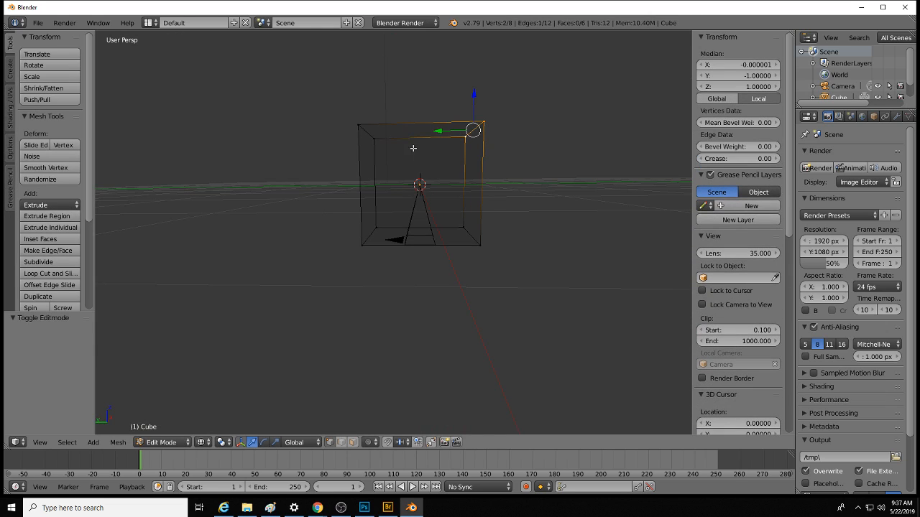
right_click(374, 138, "shift")
right_click(358, 125, "shift")
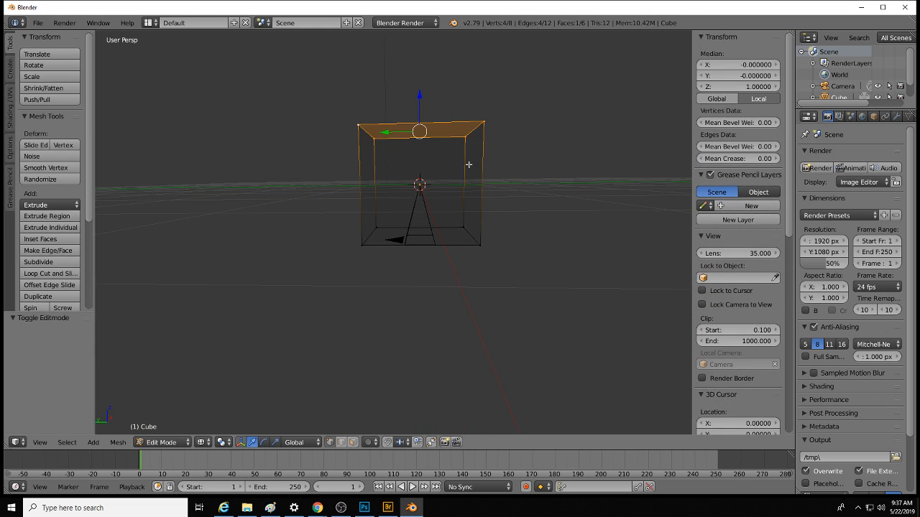
type("s0")
key("Return")
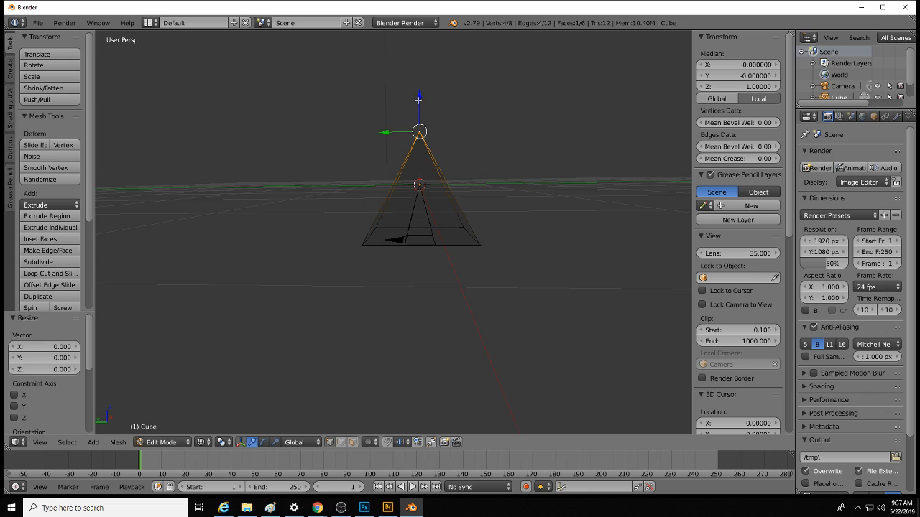
Step: Move the collapsed top vertices down along Z by about 0.965 to the camera's apex, using an orthographic view
key("KP_1")
key("KP_4")
key("KP_5")
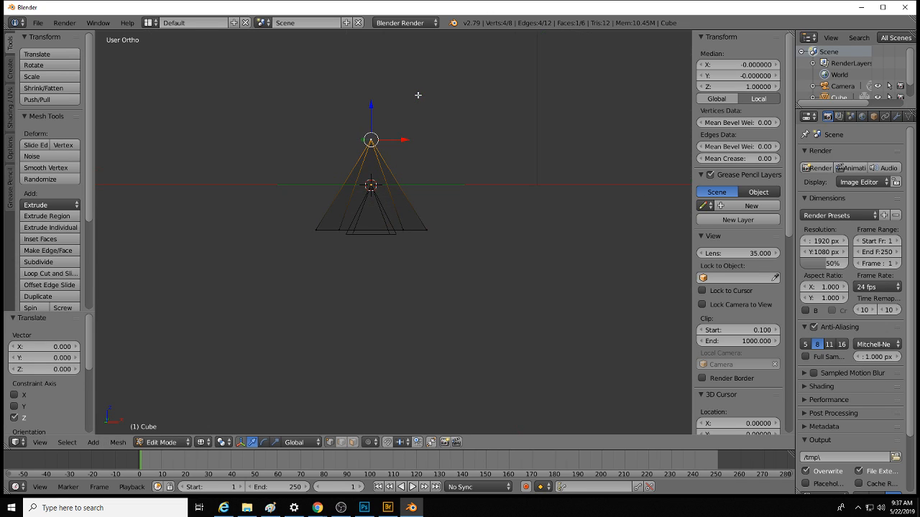
key("g")
key("z")
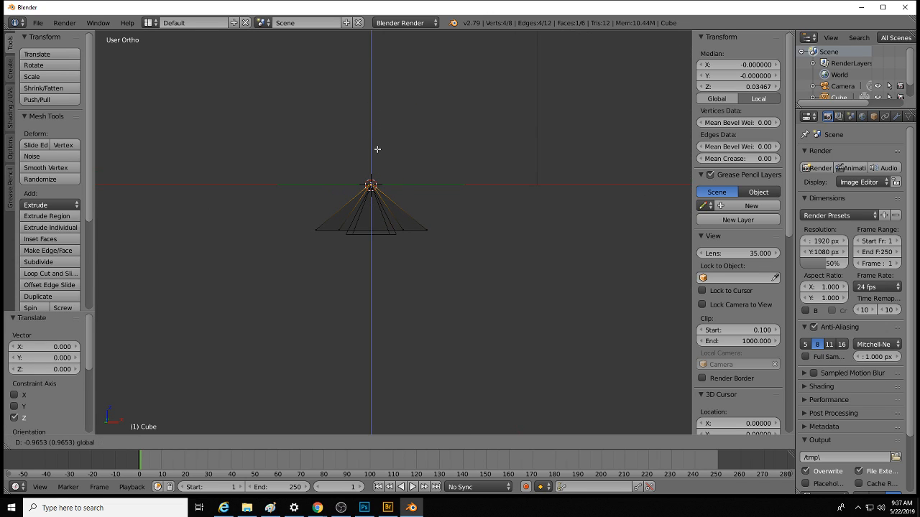
left_click(377, 149)
middle_click_drag(377, 148, 420, 237)
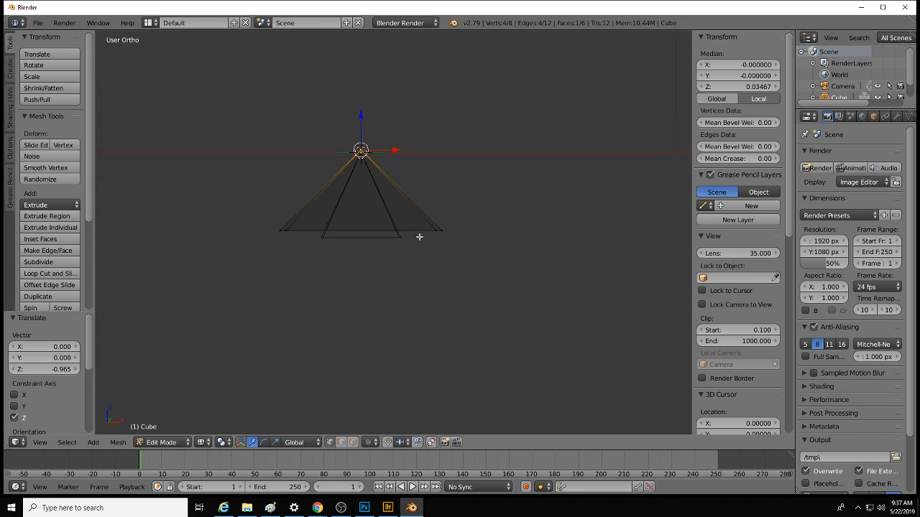
Step: In front orthographic view, move the base vertices on the +X side to the camera frame's corner, about 0.5 inward and 0.09 down
key("KP_1")
key("a")
right_click(442, 233)
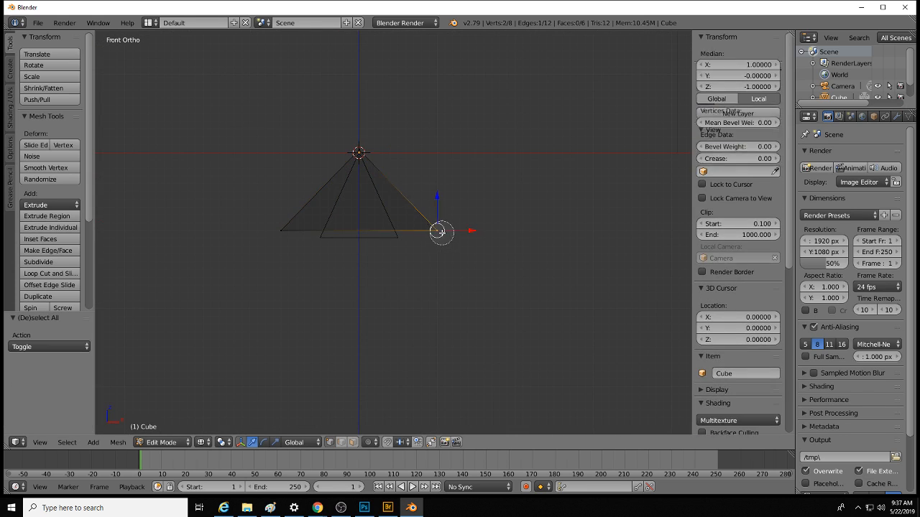
key("g")
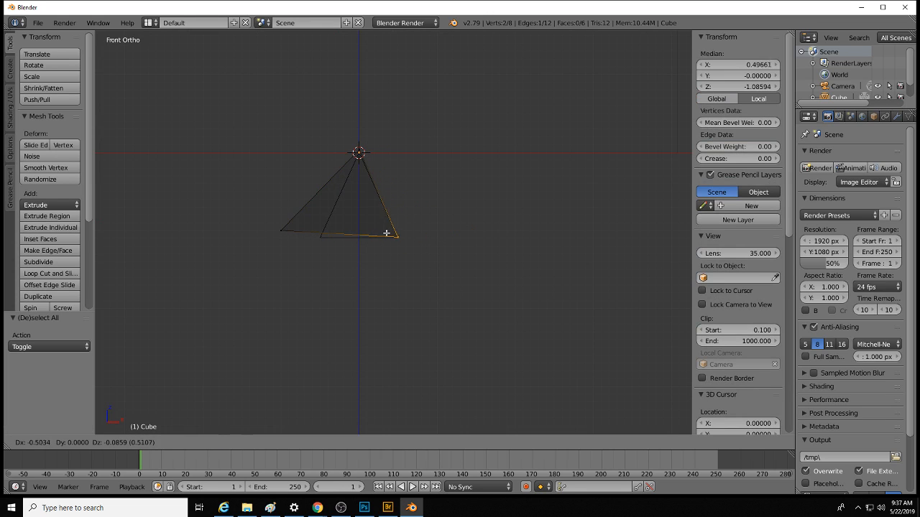
left_click(387, 233)
Step: Move the base vertices on the -X side about 0.51 inward and 0.086 down to the camera frame's other corner
key("a")
key("c")
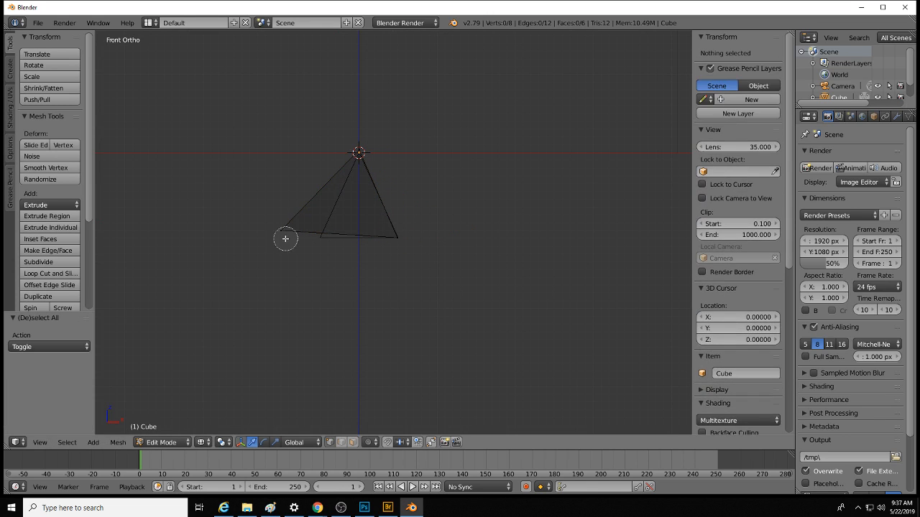
left_click(285, 235)
right_click(288, 234)
key("g")
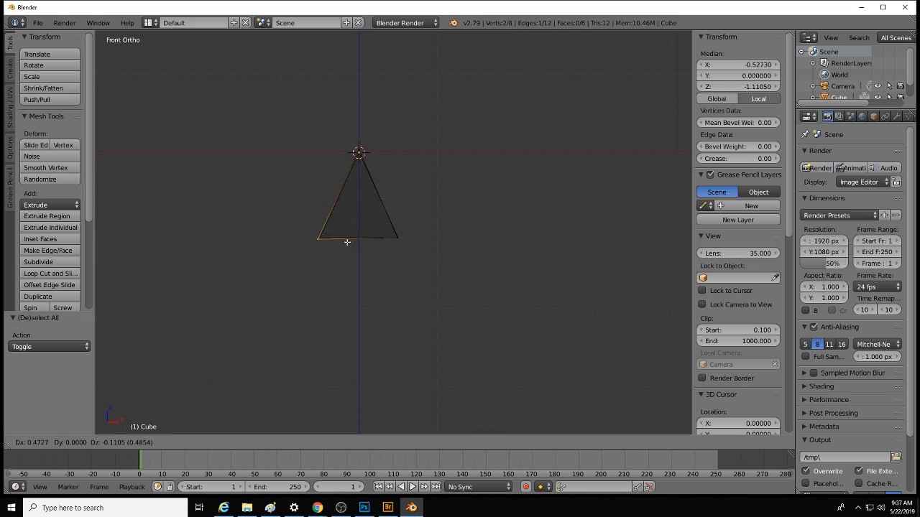
left_click(349, 240)
Step: Nudge the -X base vertices by about -0.012 in X and the +X base vertices by about 0.007 in X to match the camera frame
scroll(388, 250, "up", 6)
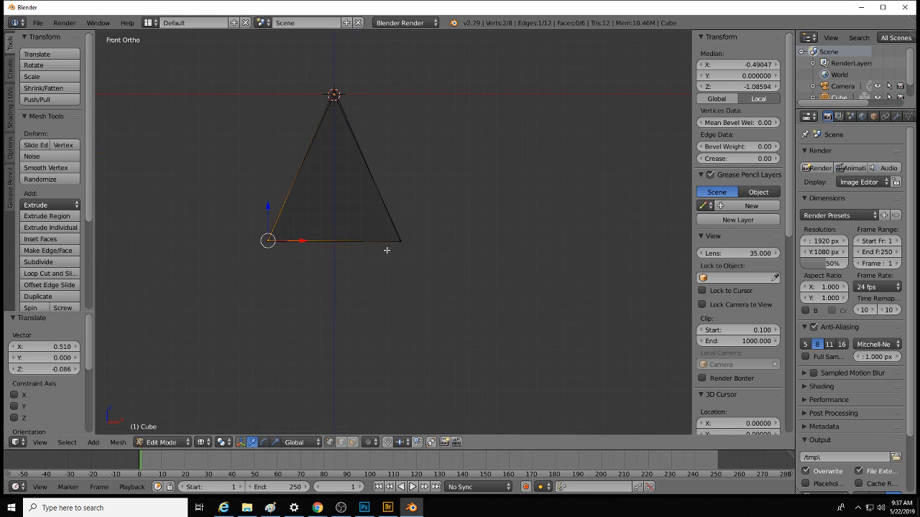
middle_click_drag(363, 263, 408, 256, "shift")
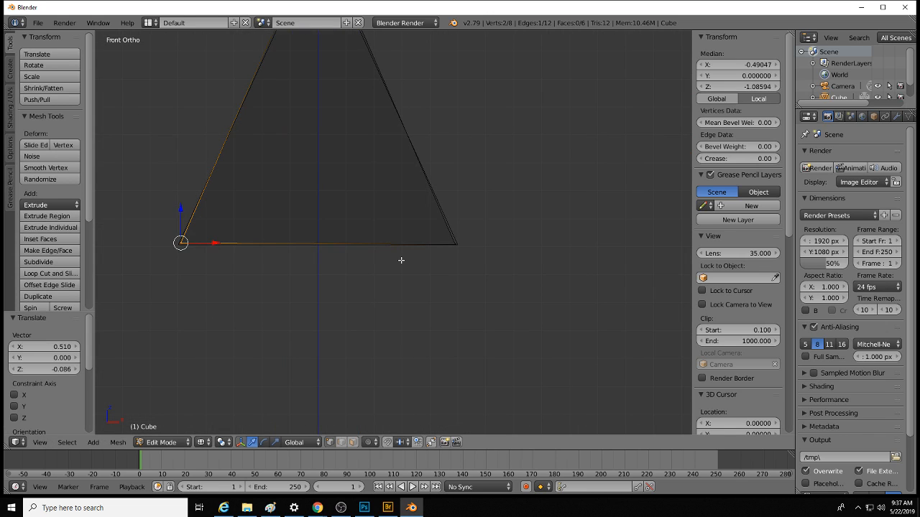
key("g")
left_click(392, 266)
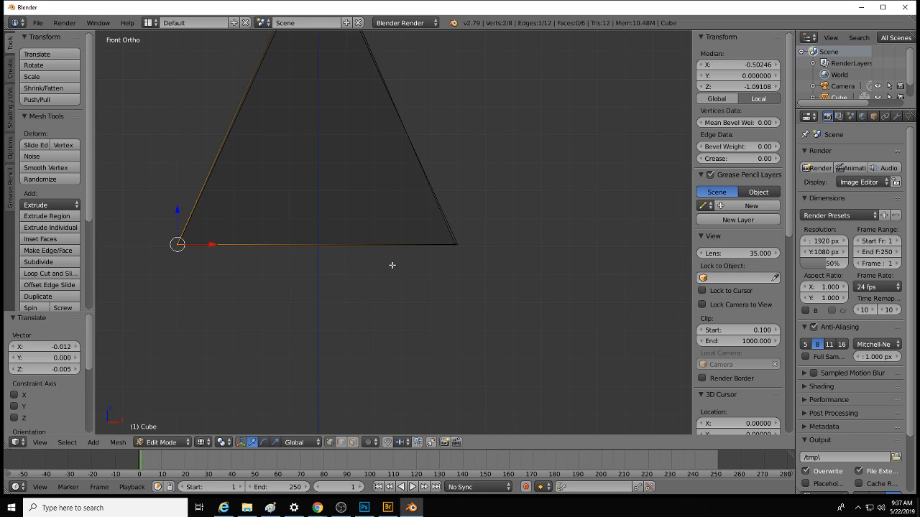
key("a")
right_click(460, 246)
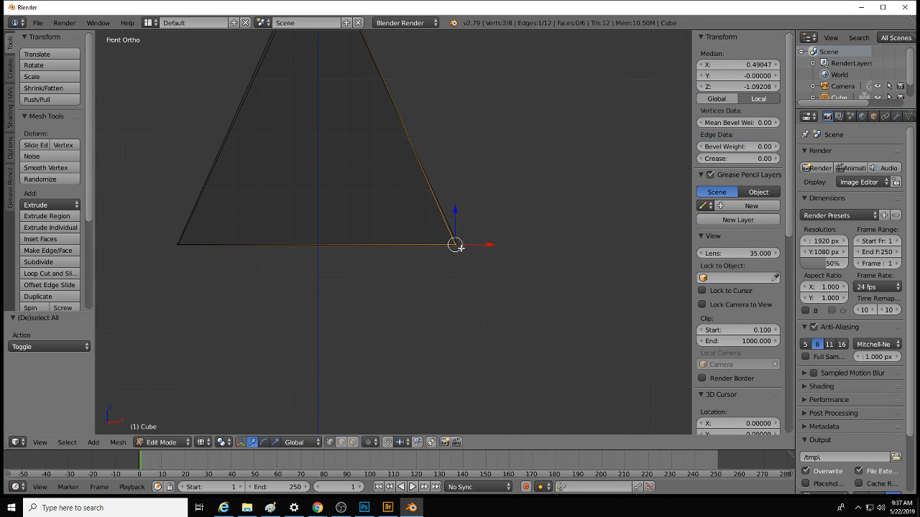
key("g")
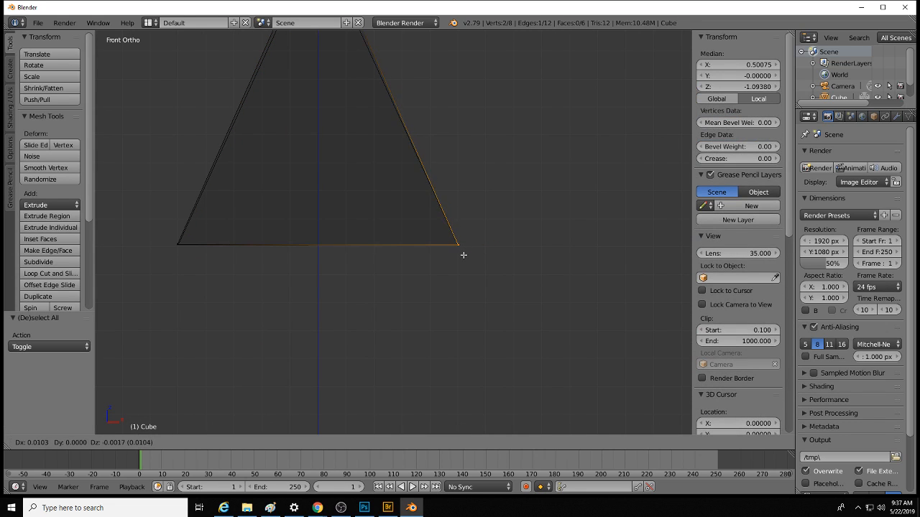
left_click(462, 255)
Step: In top view, move the base's back edge about 0.71 along -Y onto the camera frame's back edge
scroll(431, 223, "down", 5)
middle_click_drag(431, 223, 533, 321)
key("KP_7")
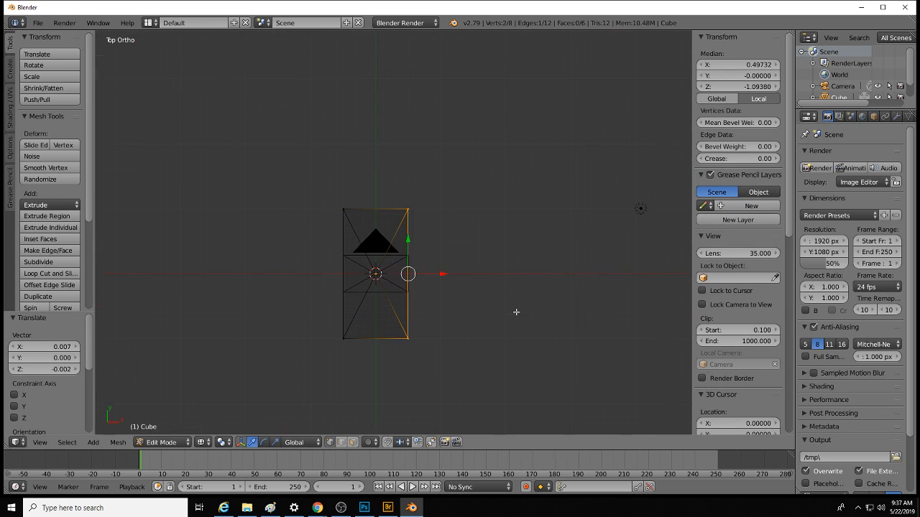
key("a")
right_click(316, 207)
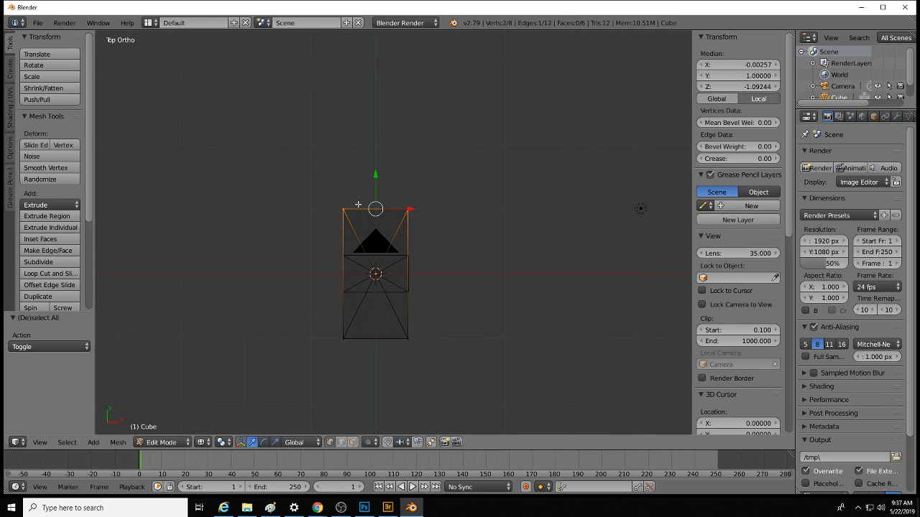
key("g")
key("y")
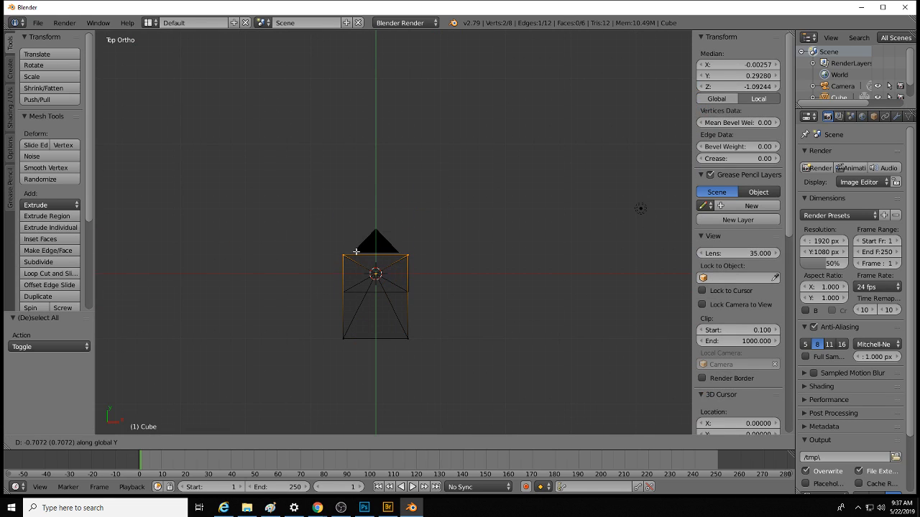
left_click(357, 252)
Step: Move the base's front edge about 0.722 along +Y onto the camera frame's front edge
key("a")
right_click(344, 337)
right_click(409, 339, "shift")
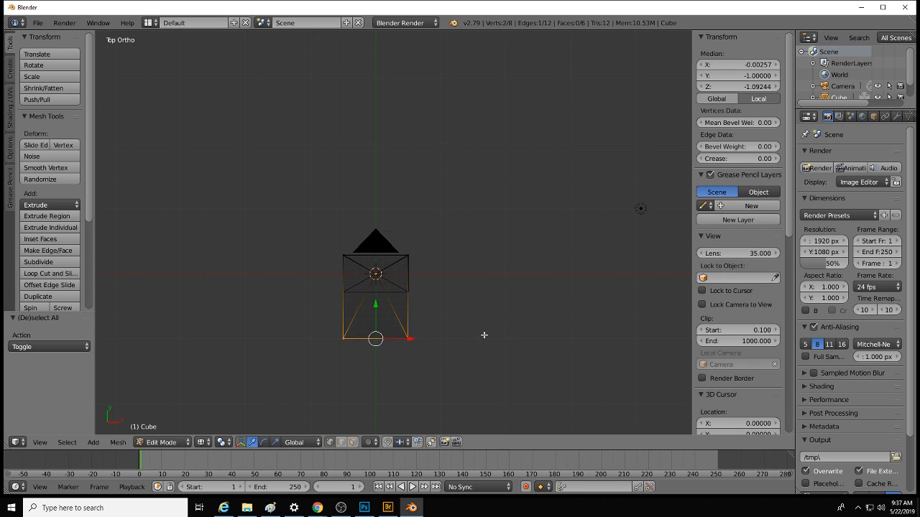
key("g")
key("y")
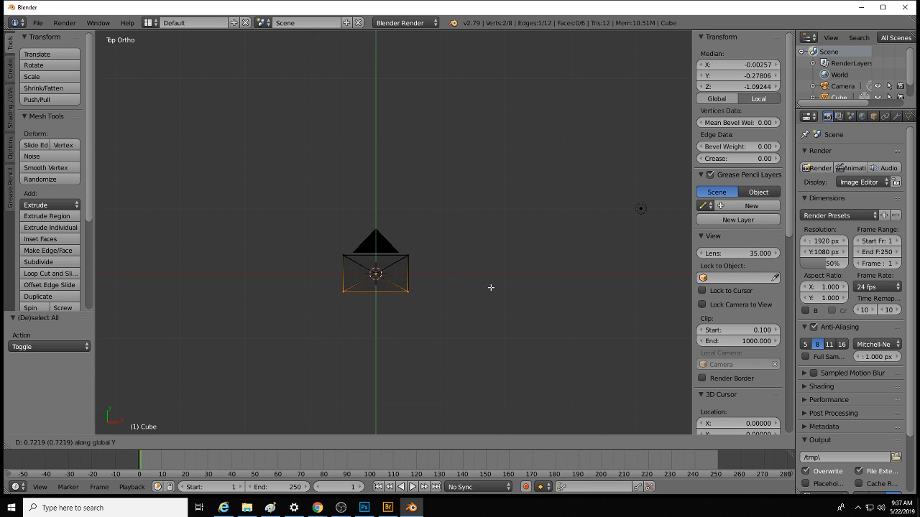
left_click(491, 288)
Step: Examine how the reshaped pyramid fits around the camera from several angles
middle_click_drag(491, 288, 469, 224)
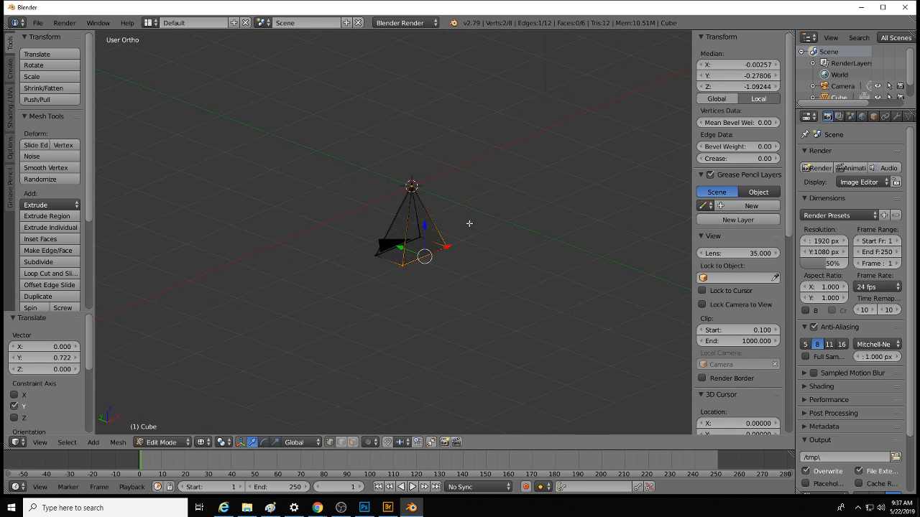
scroll(470, 224, "up", 6)
middle_click_drag(406, 281, 386, 284, "shift")
key("Tab")
key("Tab")
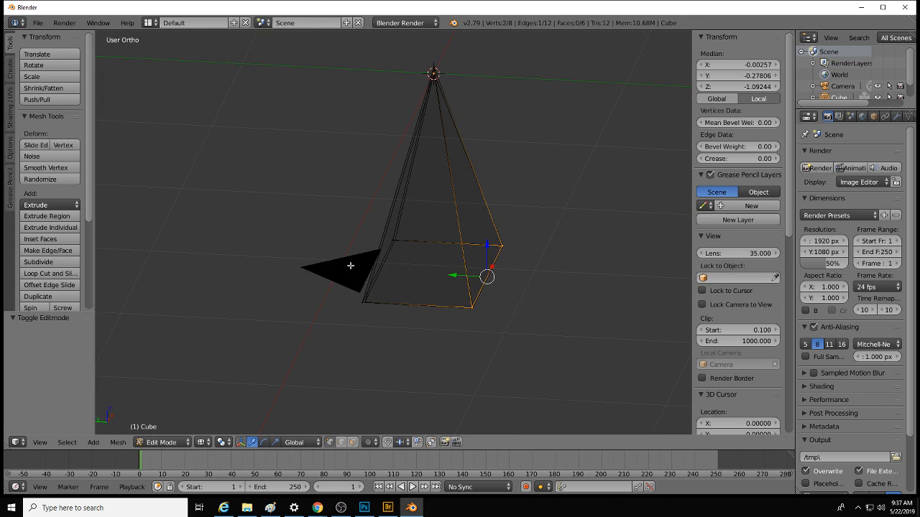
middle_click_drag(350, 266, 420, 303)
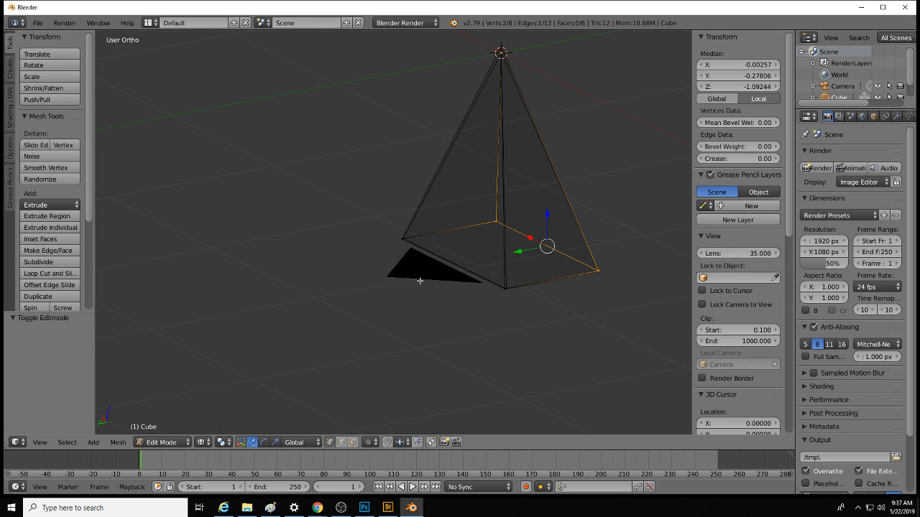
middle_click_drag(567, 306, 464, 299)
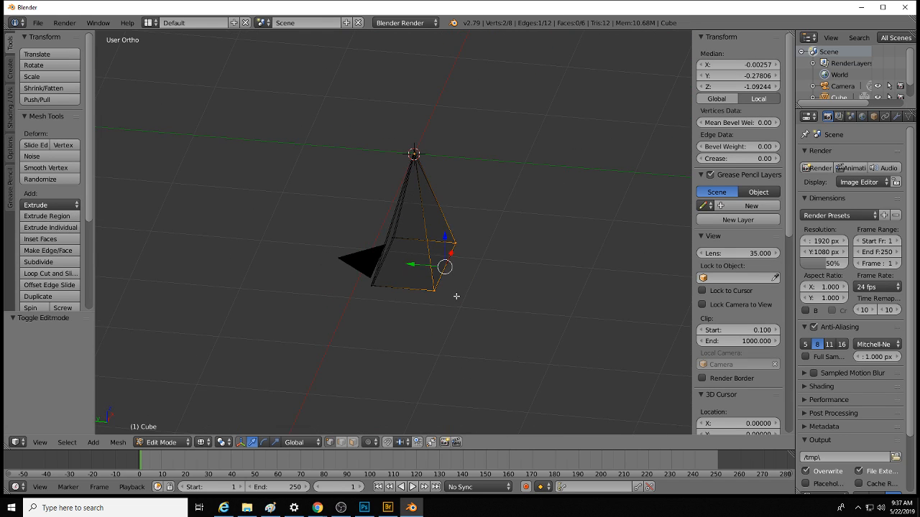
Step: Return the pyramid to object mode with solid shading and add a Wireframe modifier to it
key("Tab")
mouse_move(460, 238)
middle_mouse_down()
mouse_move(527, 193)
mouse_move(523, 222)
mouse_move(429, 199)
mouse_move(482, 137)
mouse_move(474, 173)
mouse_move(513, 232)
middle_mouse_up()
key("z")
left_click(898, 118)
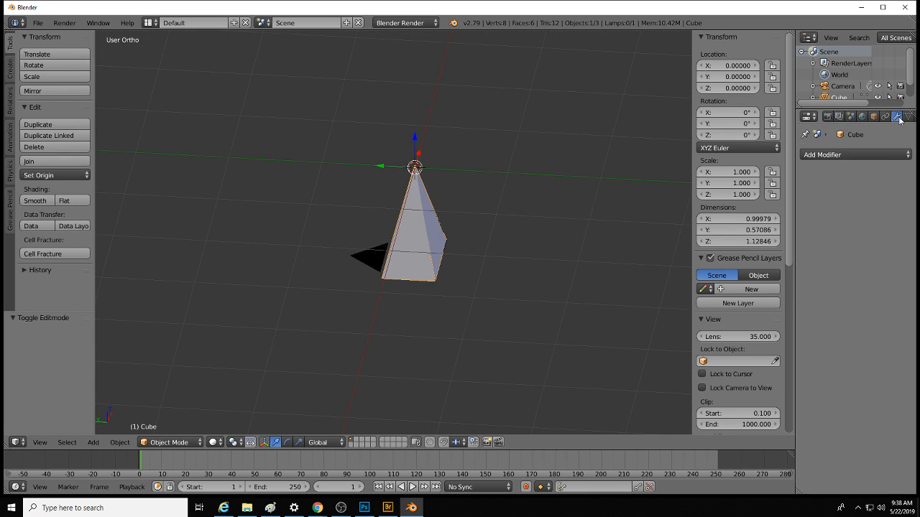
left_click(842, 156)
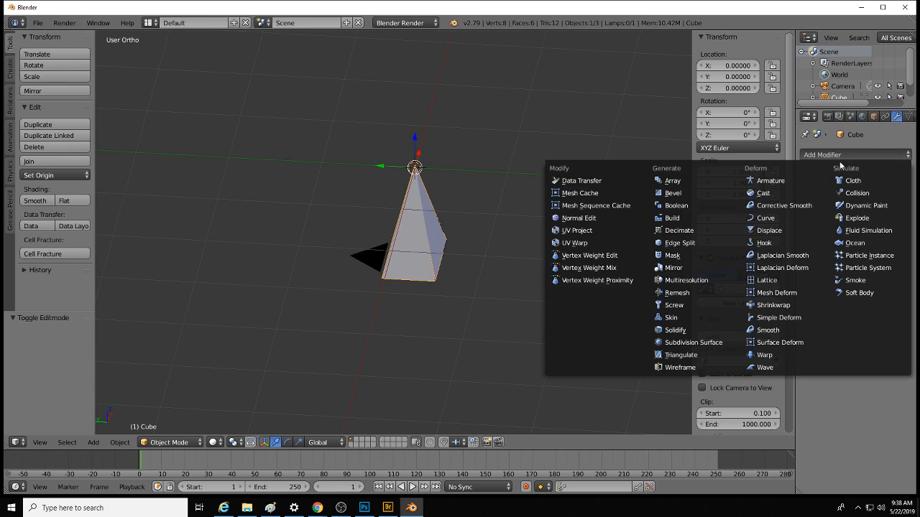
left_click(656, 366)
middle_click_drag(493, 265, 531, 244)
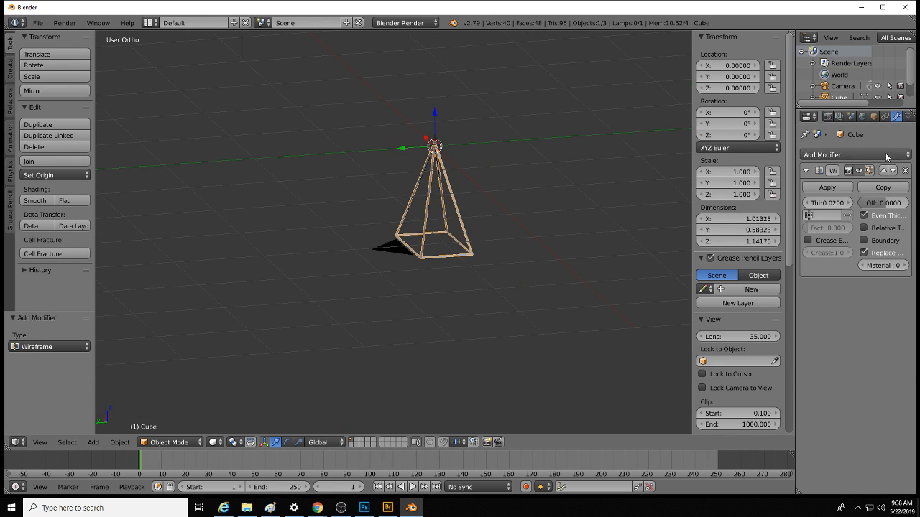
Step: Remove the pyramid's existing material slot and switch the render engine to Cycles Render
scroll(905, 119, "down", 3)
left_click(881, 116)
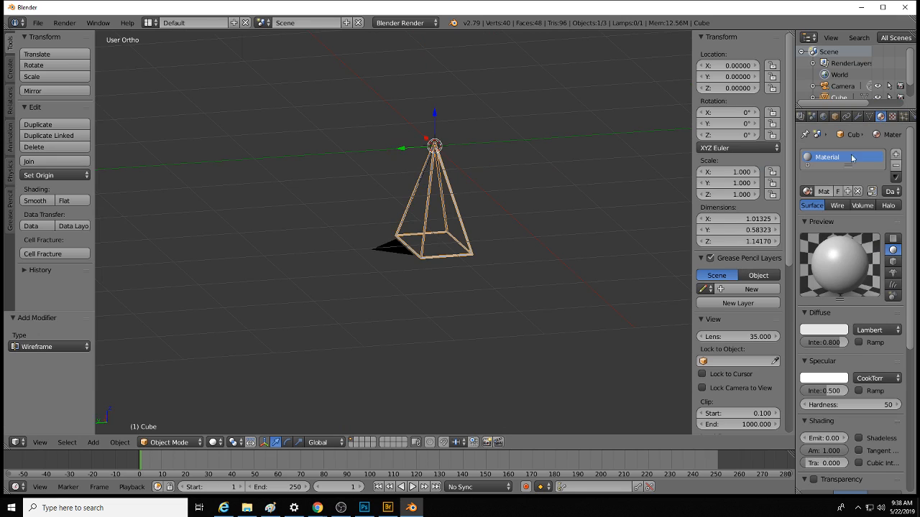
left_click(894, 166)
left_click(436, 23)
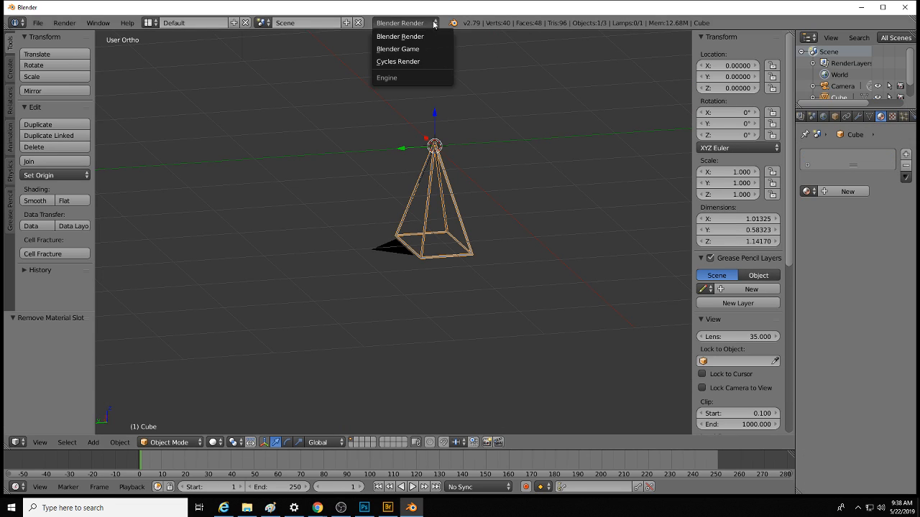
left_click(412, 61)
Step: Create a new material for the pyramid and set its Diffuse BSDF color to black
left_click(826, 192)
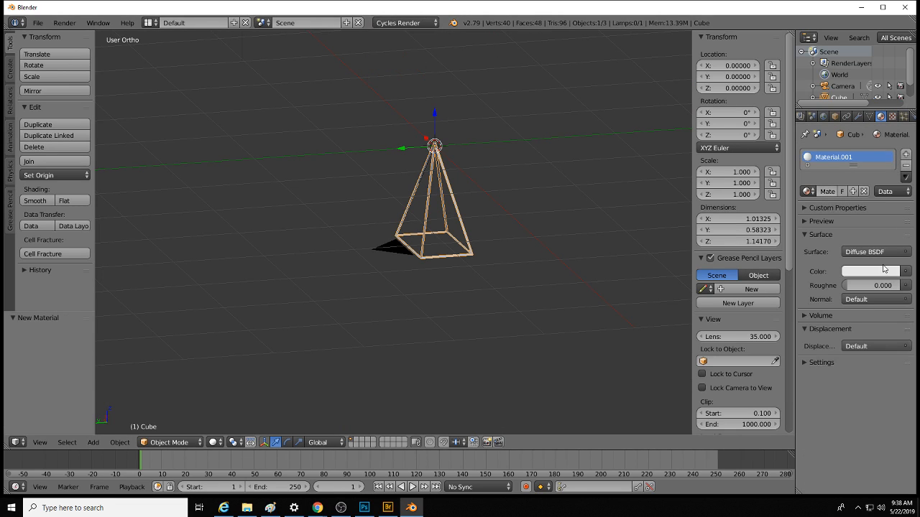
left_click(904, 273)
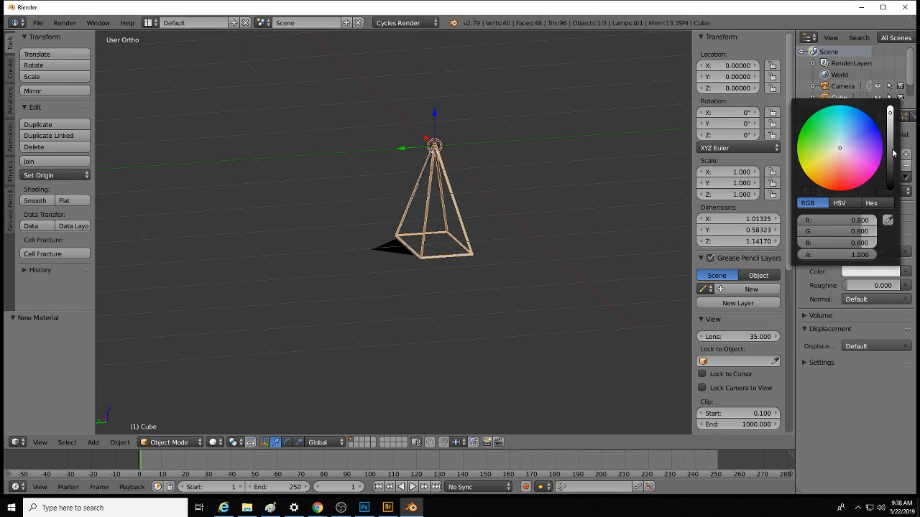
left_click_drag(893, 153, 891, 191)
Step: Set the viewport shading to Material, return to object mode and deselect everything to view the black frame beside the camera
key("Tab")
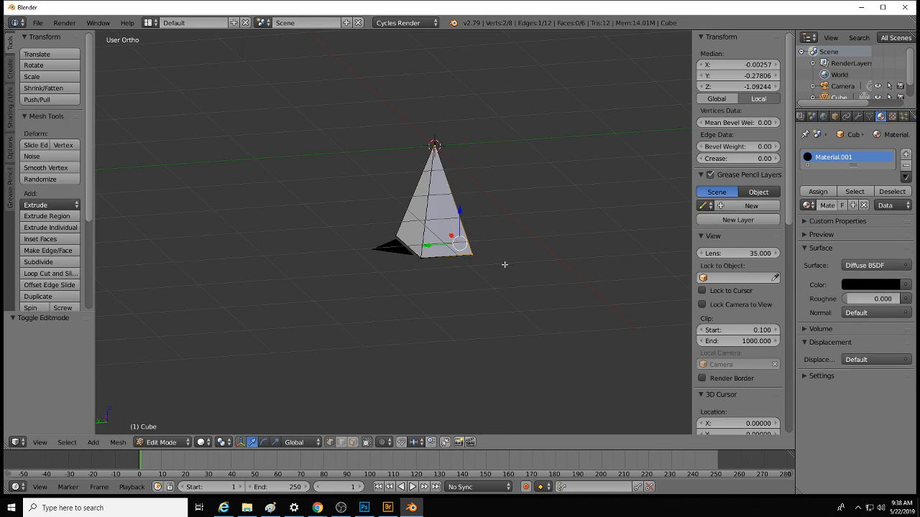
left_click(205, 442)
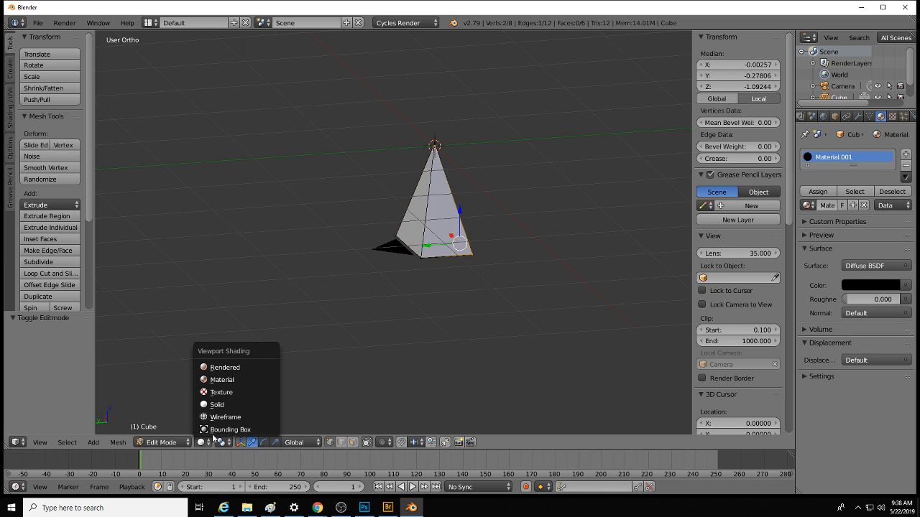
left_click(231, 378)
mouse_move(375, 302)
middle_mouse_down()
mouse_move(437, 277)
mouse_move(381, 305)
middle_mouse_up()
key("Tab")
middle_click_drag(470, 281, 451, 269)
key("a")
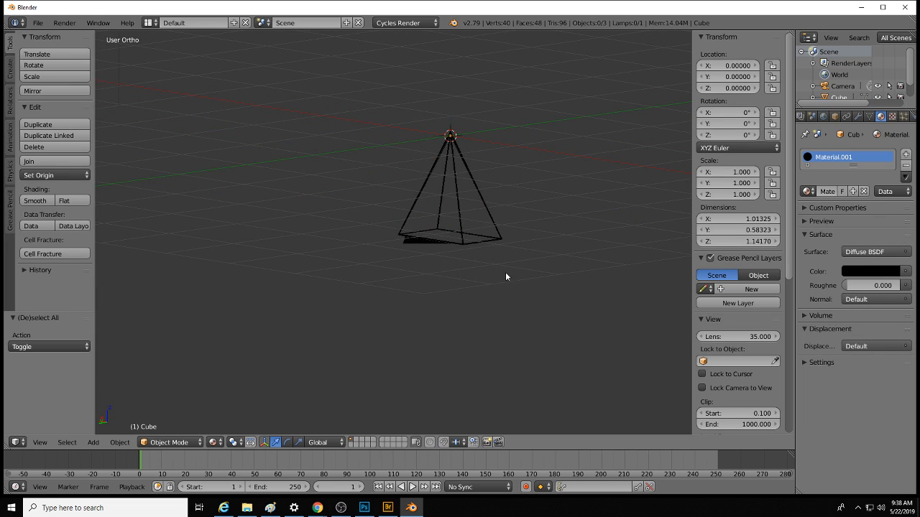
middle_click_drag(505, 280, 376, 270)
scroll(411, 270, "up", 3)
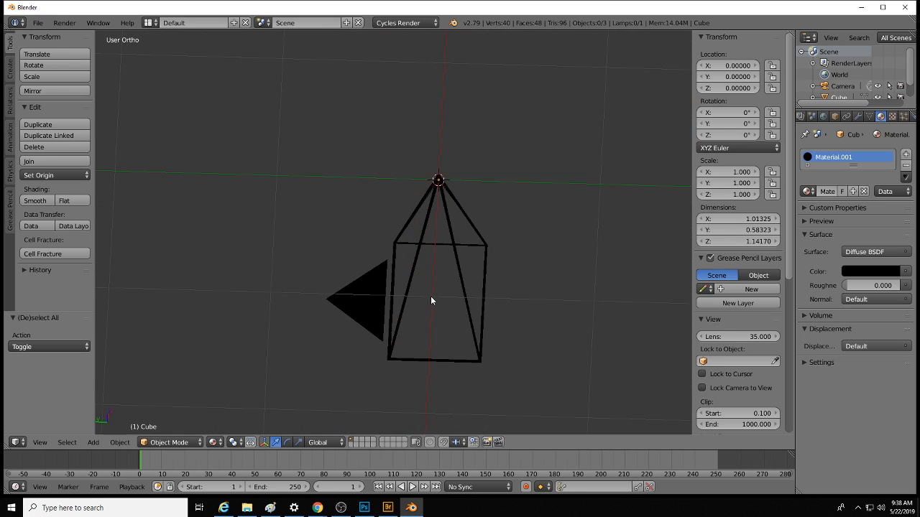
Step: Add a plane mesh at the scene origin, beside the black frame
key("Home")
middle_click_drag(414, 358, 460, 259, "shift")
scroll(462, 298, "up", 2)
scroll(463, 302, "up", 2)
middle_click_drag(515, 266, 446, 252, "shift")
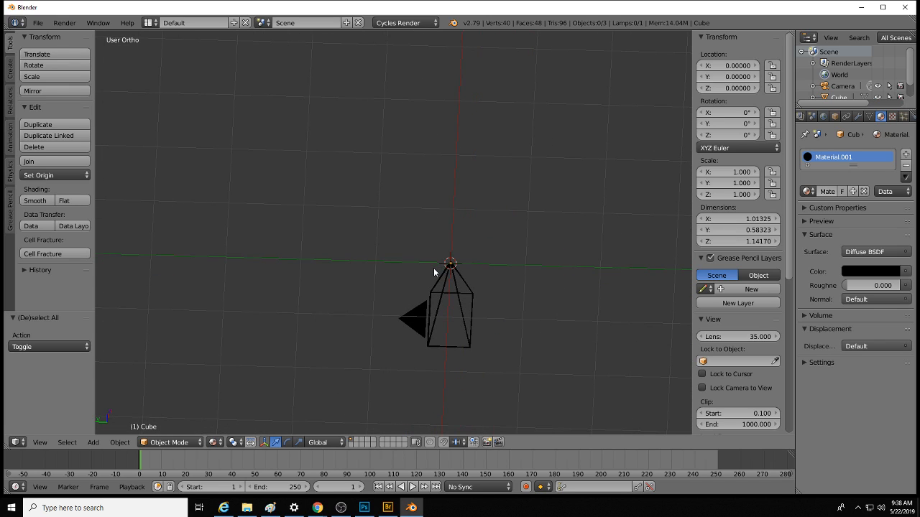
key("shift+a")
mouse_move(439, 266)
left_click(478, 267)
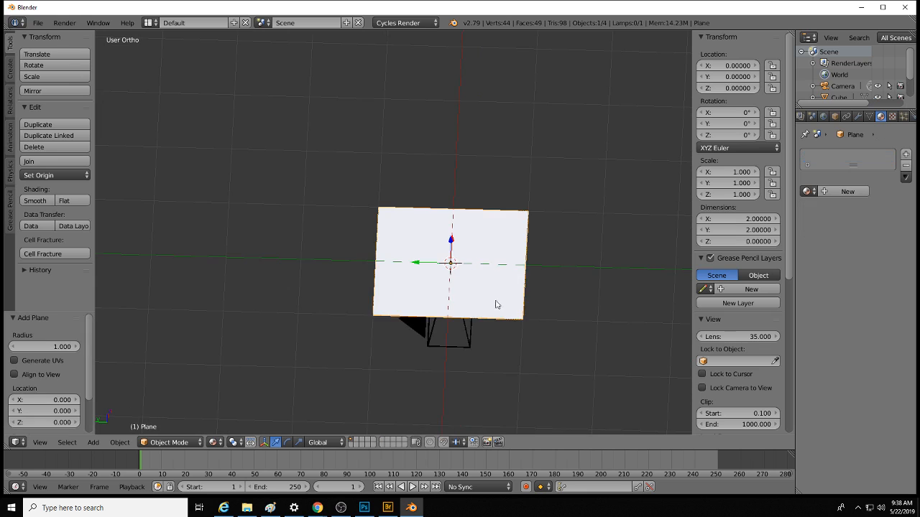
Step: Edit the plane from the top view and collapse its two upper vertices to a point by scaling them to 0 along X
middle_click_drag(495, 304, 545, 288)
key("KP_7")
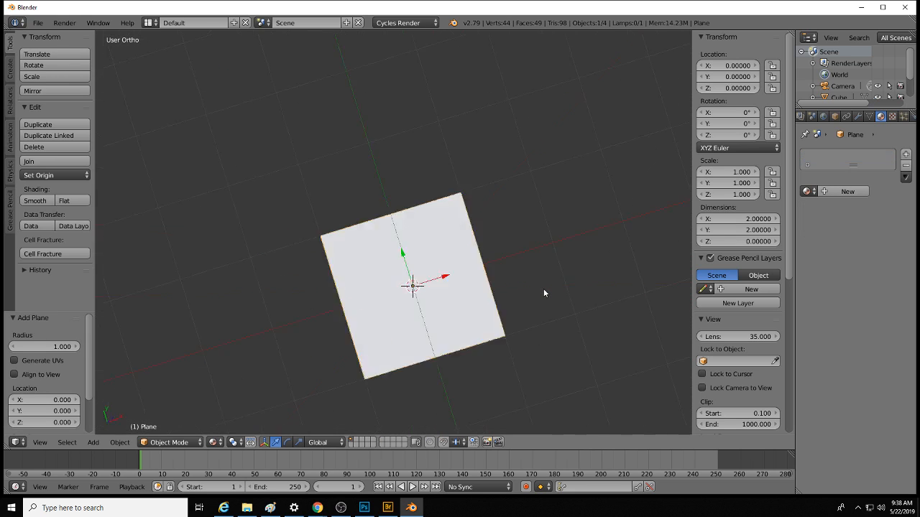
key("Tab")
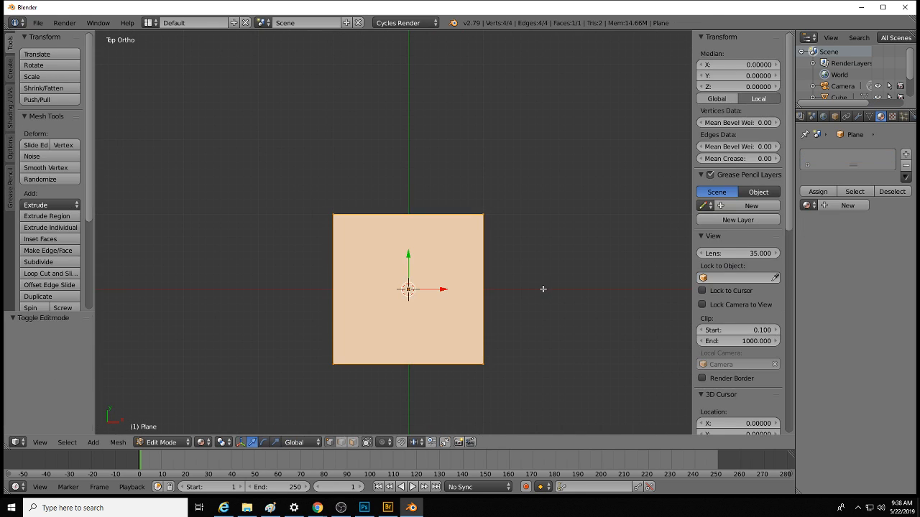
right_click(487, 209)
right_click(317, 214, "shift")
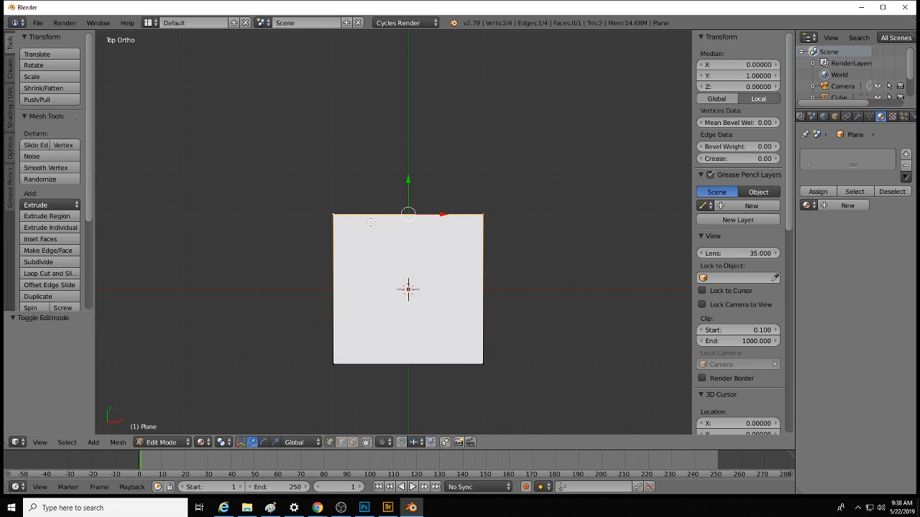
key("s")
key("x")
key("0")
key("Return")
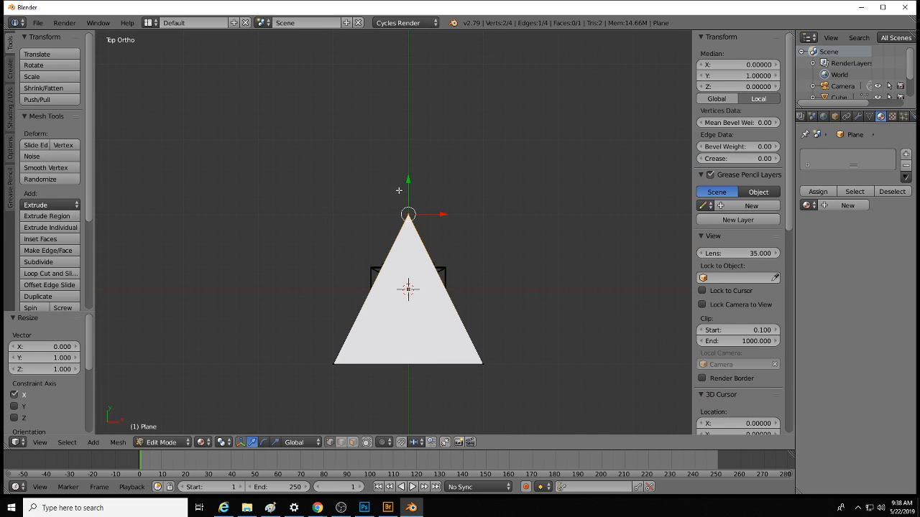
Step: Move the collapsed tip of the plane about -0.3 along Y to meet the tip of the camera's triangle
key("g")
key("y")
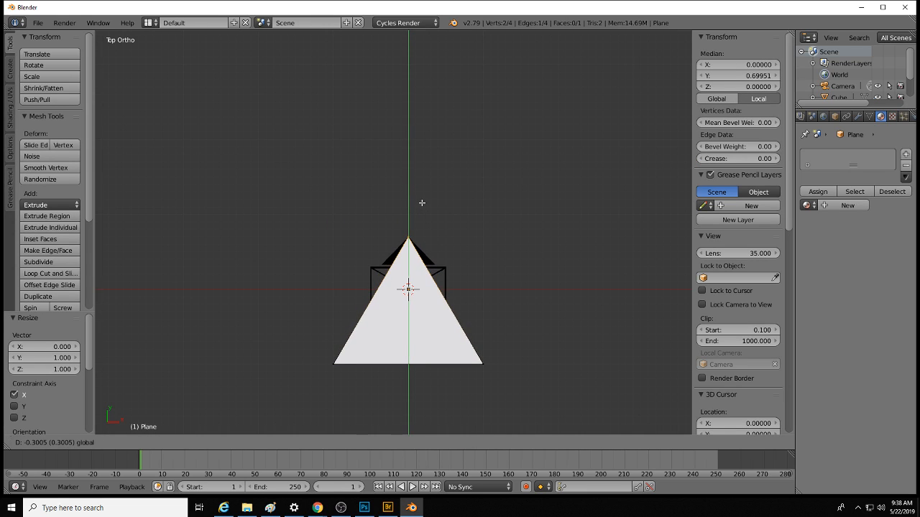
left_click(423, 202)
Step: Move the plane's two base vertices about 1.336 along Y and scale them to about 0.344 along X to match the camera's triangle
key("a")
right_click(485, 368)
right_click(327, 364, "shift")
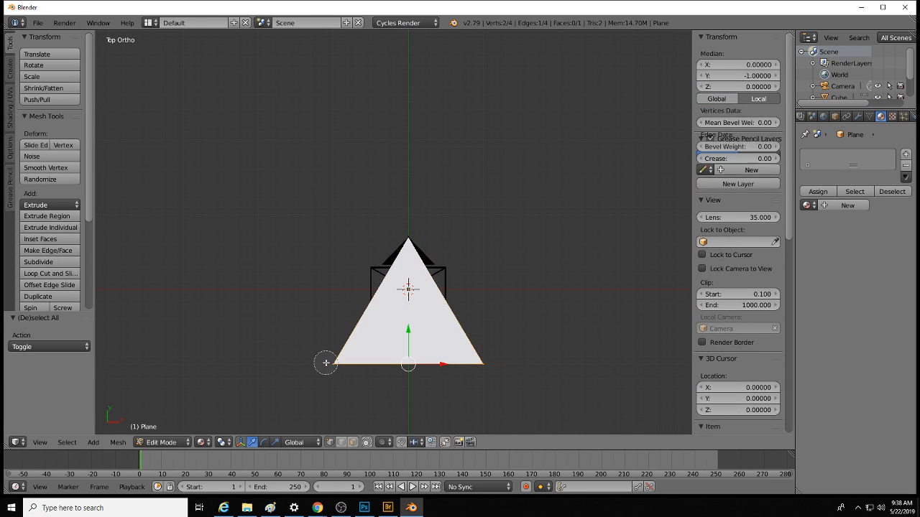
key("g")
key("y")
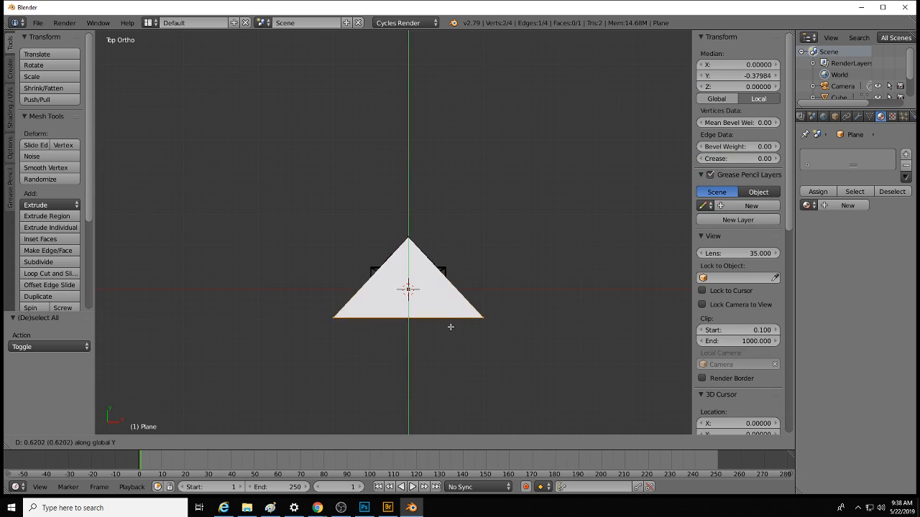
left_click(462, 275)
key("s")
key("x")
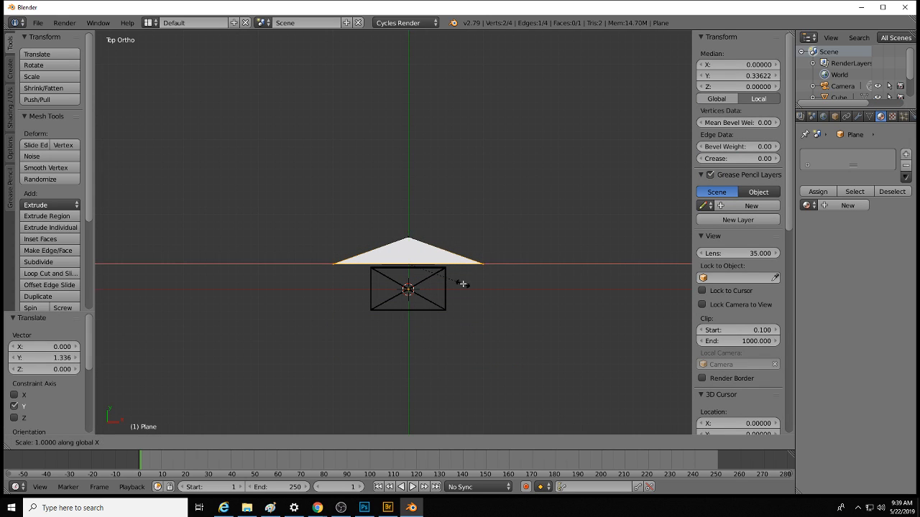
left_click(426, 273)
Step: Return to object mode and move the triangle about -1.088 along Z to the level of the pyramid's base
middle_click_drag(426, 273, 449, 288)
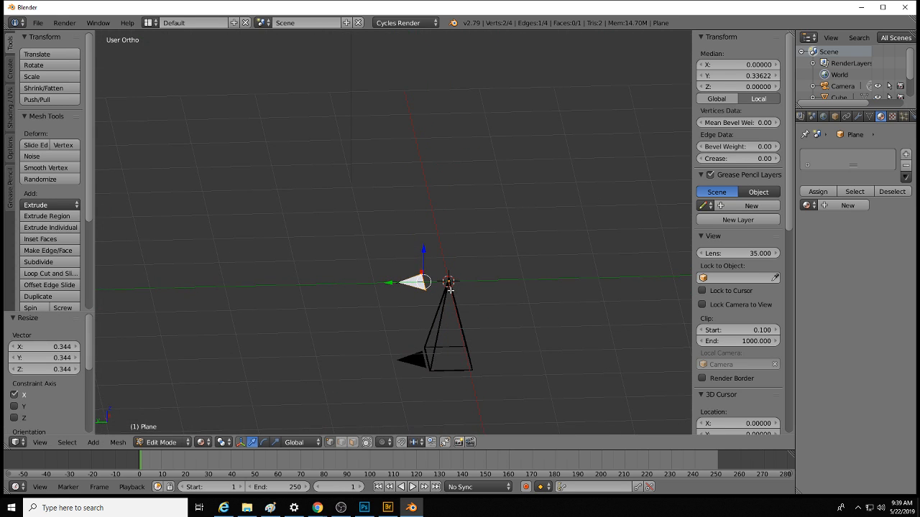
middle_click_drag(442, 324, 469, 295)
key("Tab")
left_click_drag(506, 172, 500, 286)
middle_click_drag(500, 285, 451, 323)
scroll(843, 74, "down", 2)
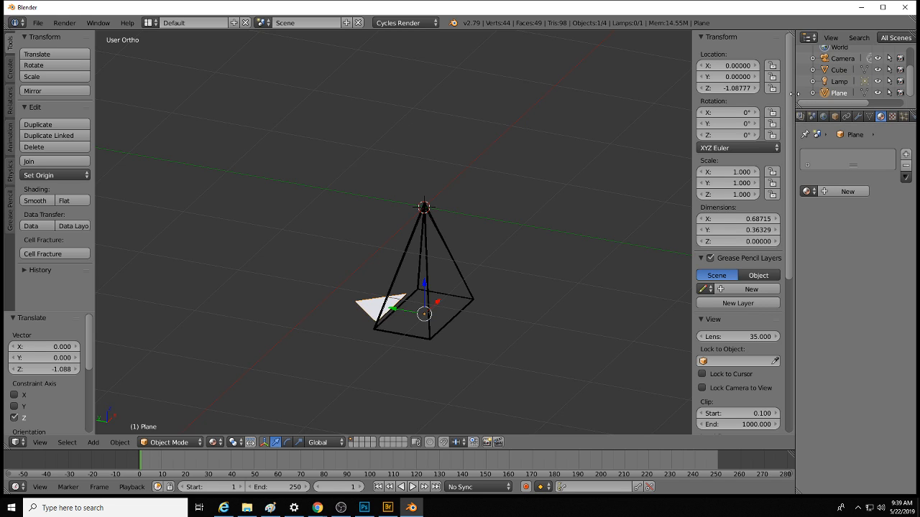
Step: Enlarge the outliner area and rename the triangle plane to sights
left_click_drag(795, 101, 783, 204)
right_click(768, 125)
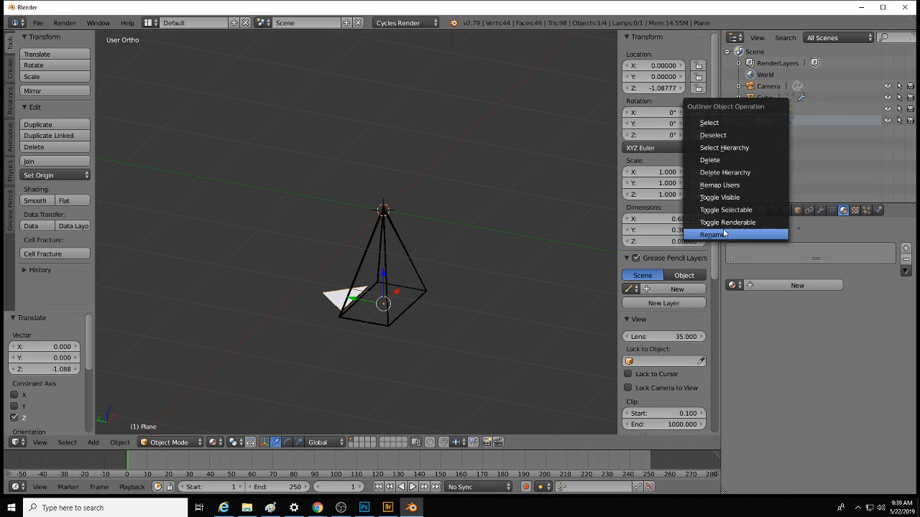
left_click(754, 234)
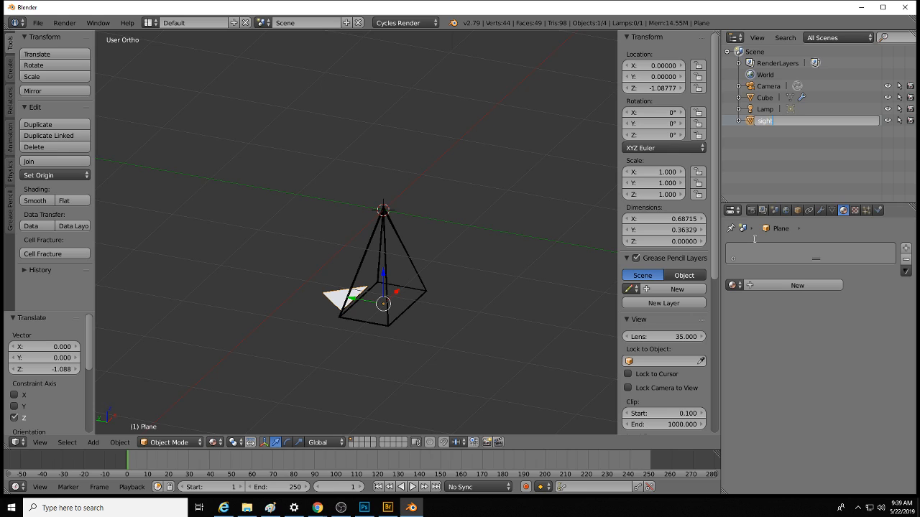
key("Return")
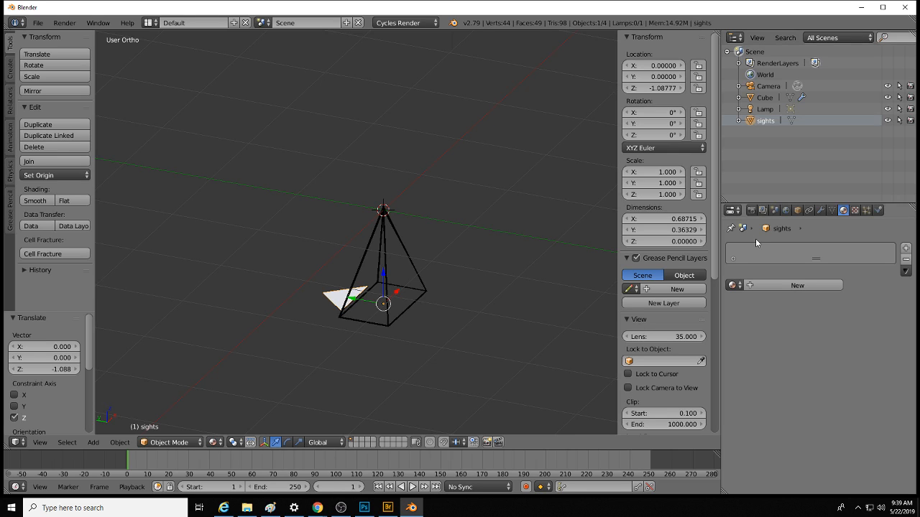
Step: Rename the Cube object to fake_camera
left_click(766, 87)
right_click(766, 91)
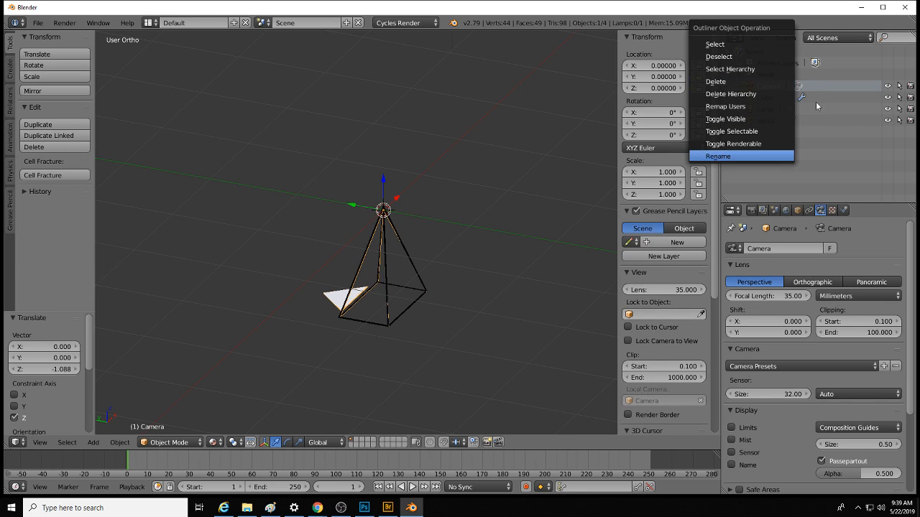
left_click(766, 98)
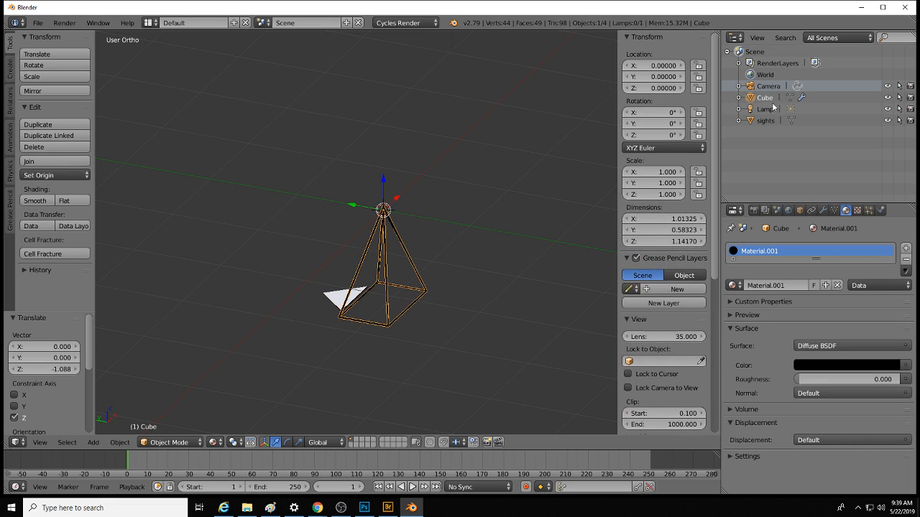
right_click(766, 101)
left_click(743, 159)
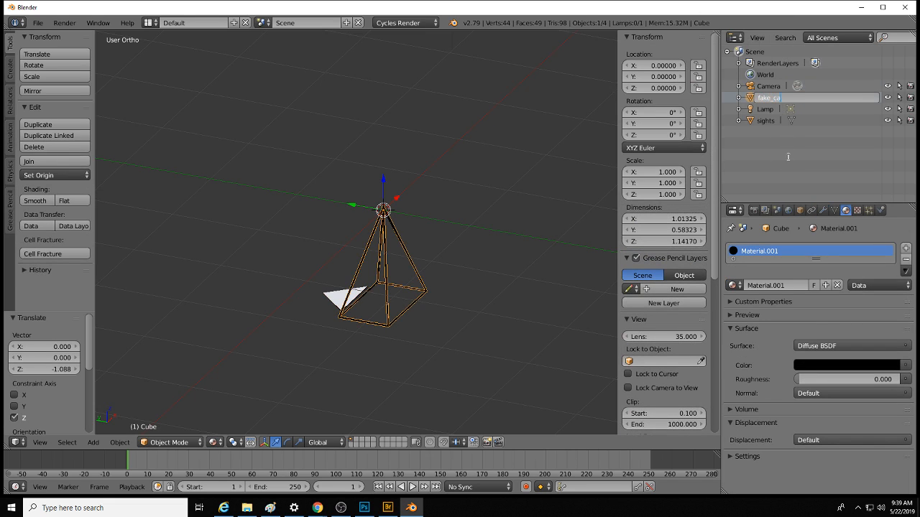
type("fake_camera")
key("Return")
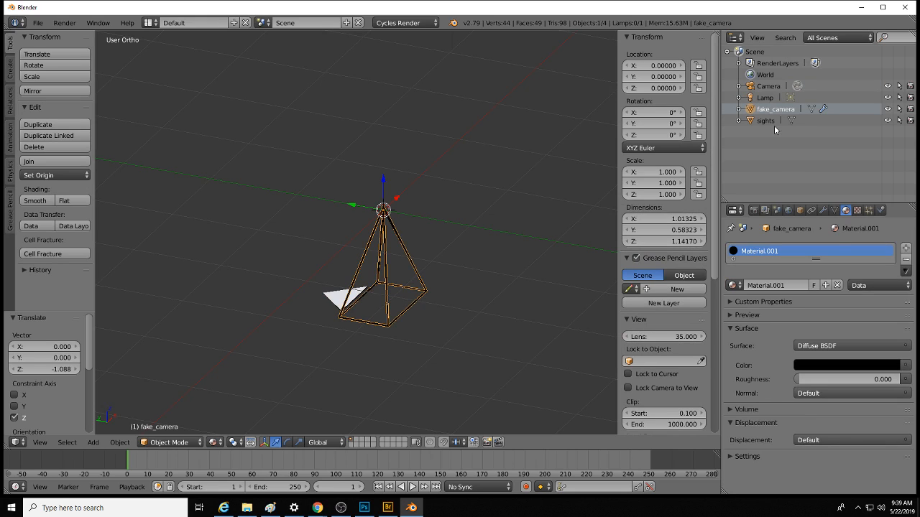
Step: Parent sights to fake_camera and move fake_camera about 2.912 along X, away from the real camera
left_click(750, 121)
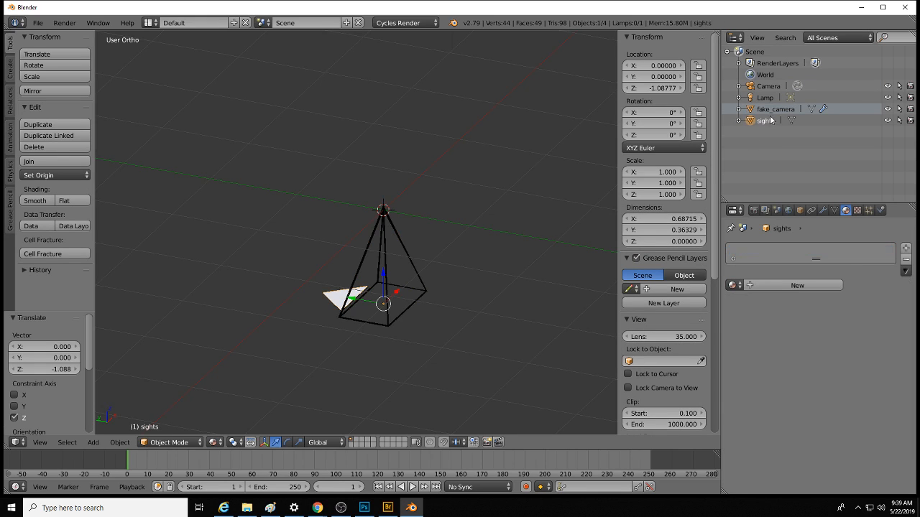
left_click_drag(751, 124, 768, 109)
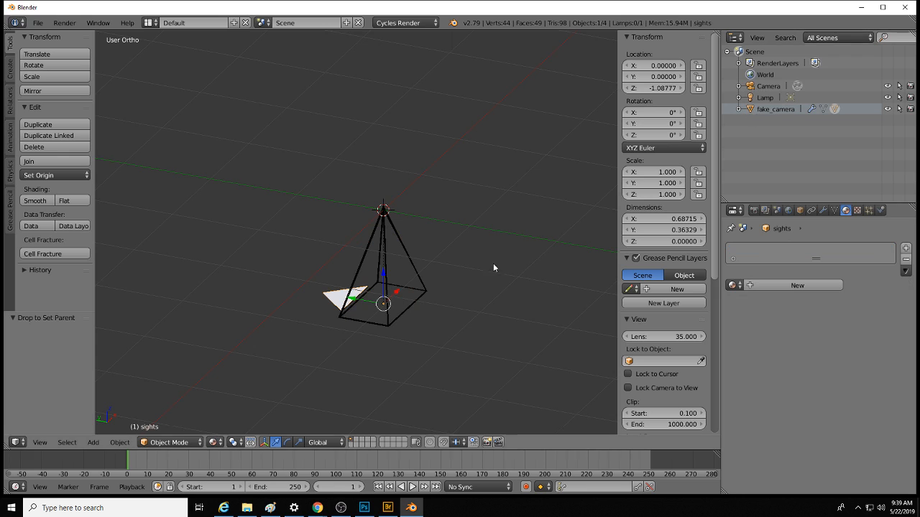
left_click(774, 109)
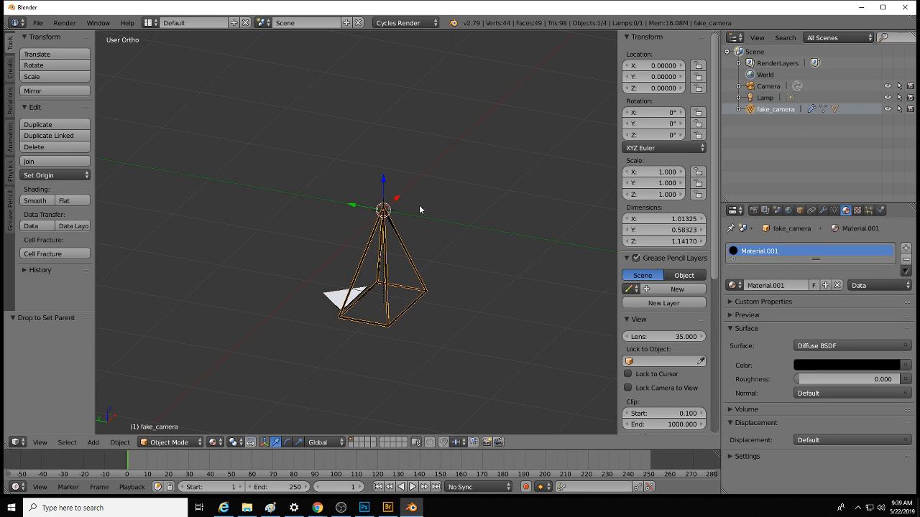
key("g")
key("x")
left_click(452, 234)
middle_click_drag(453, 234, 562, 108)
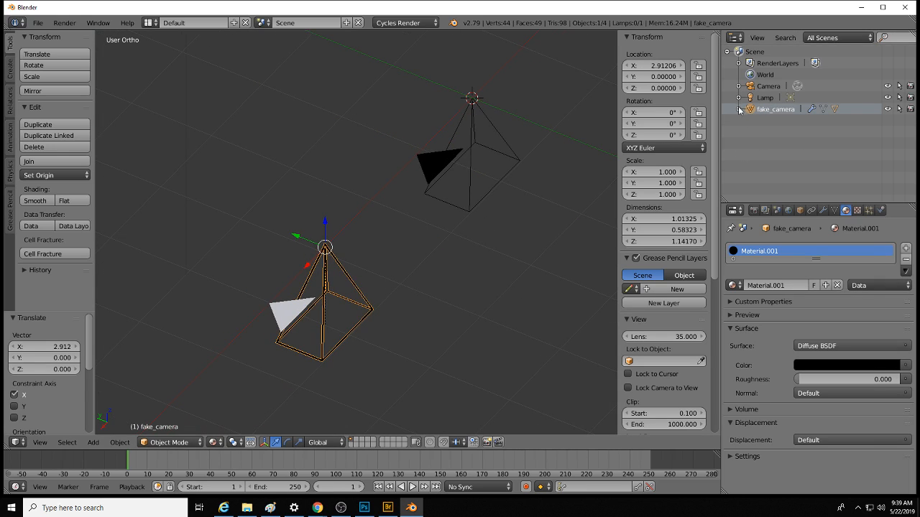
Step: Select sights under fake_camera and assign the existing black Material.001 to it
left_click(739, 110)
left_click(776, 143)
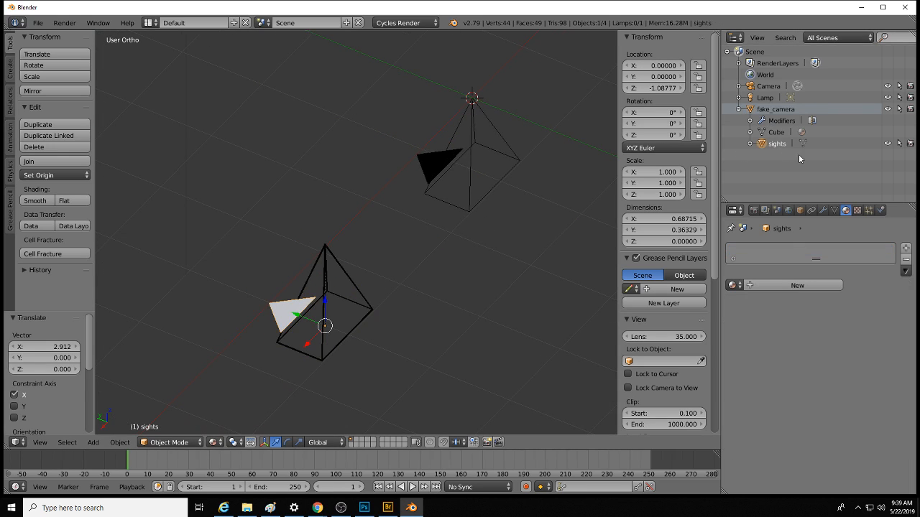
left_click(735, 286)
left_click(759, 309)
middle_click_drag(391, 298, 527, 50)
middle_click_drag(496, 145, 371, 258)
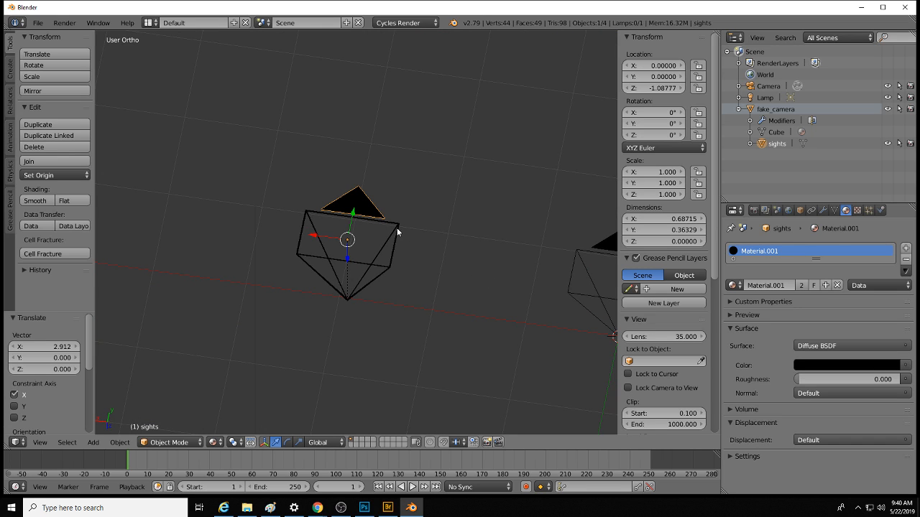
middle_click_drag(441, 253, 607, 168)
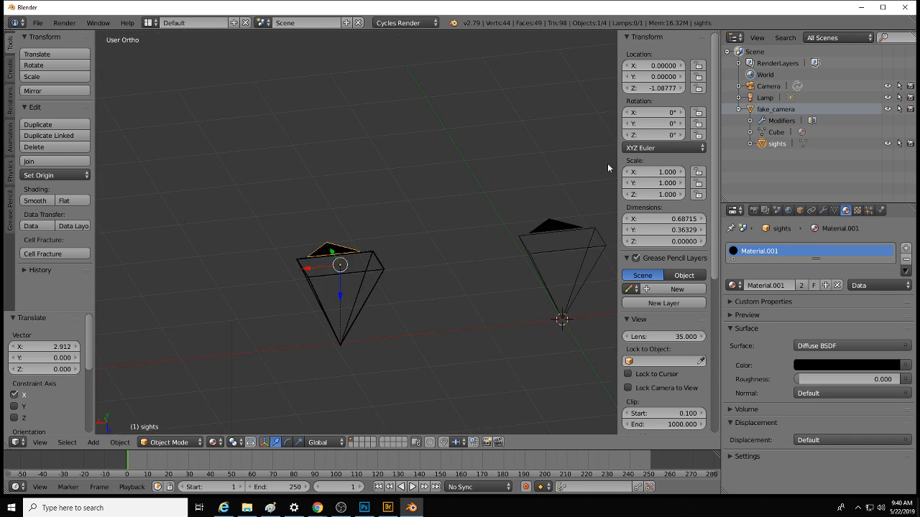
Step: Move the real camera about -16.009 along Y, away from the replica, and select fake_camera
right_click(562, 312)
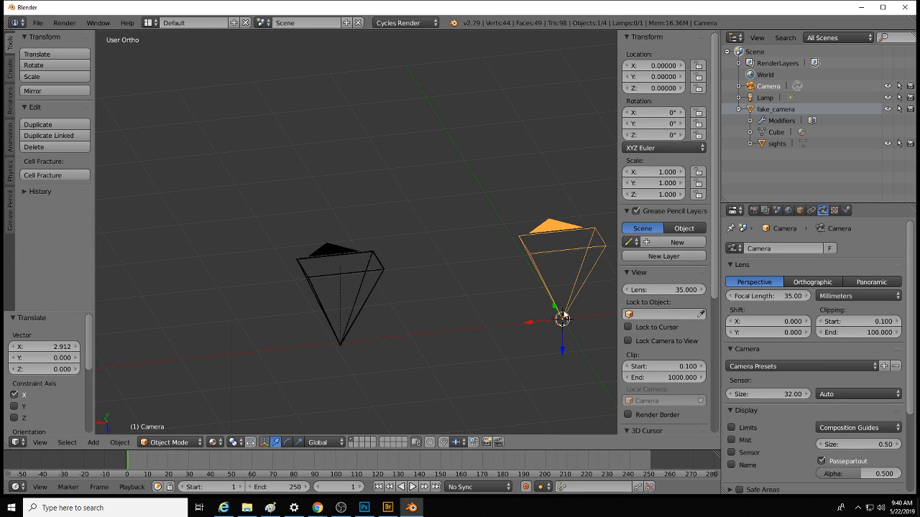
middle_click_drag(557, 332, 465, 332, "shift")
scroll(492, 293, "down", 6)
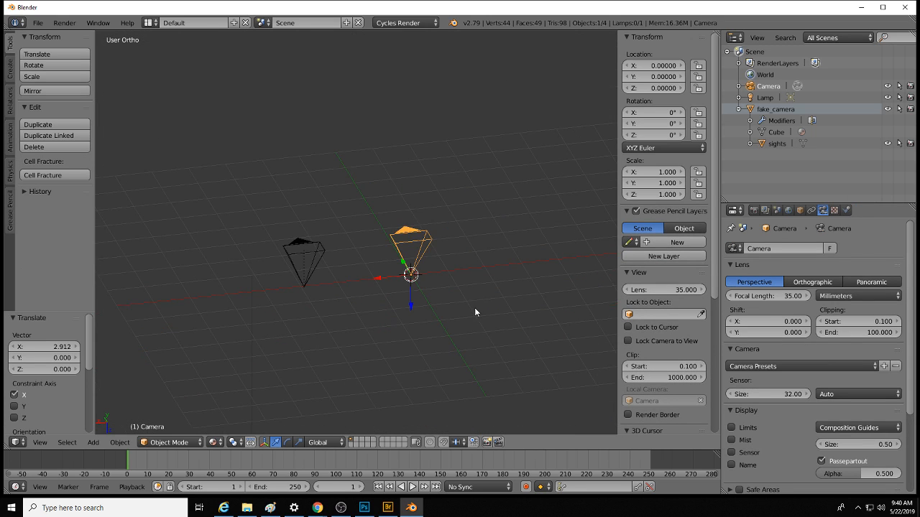
left_click_drag(386, 251, 523, 410)
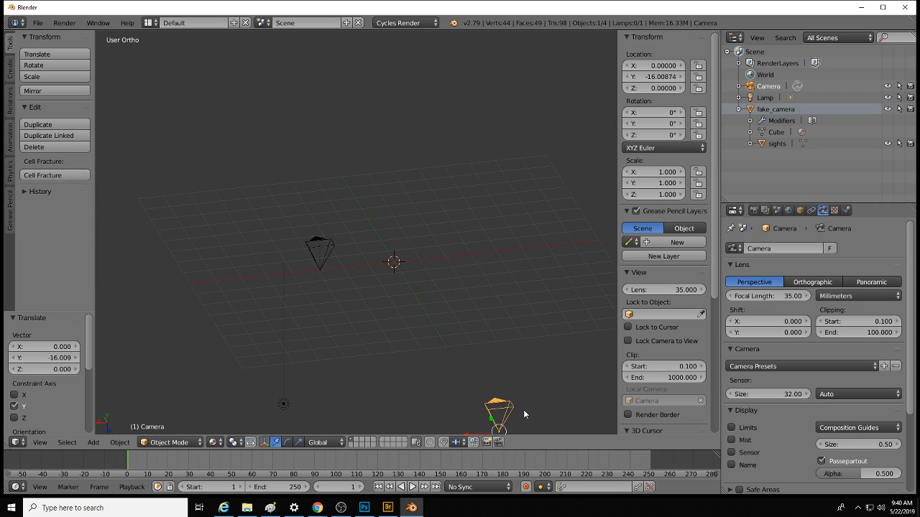
right_click(331, 253)
mouse_move(471, 303)
middle_mouse_down()
mouse_move(437, 310)
mouse_move(459, 308)
middle_mouse_up()
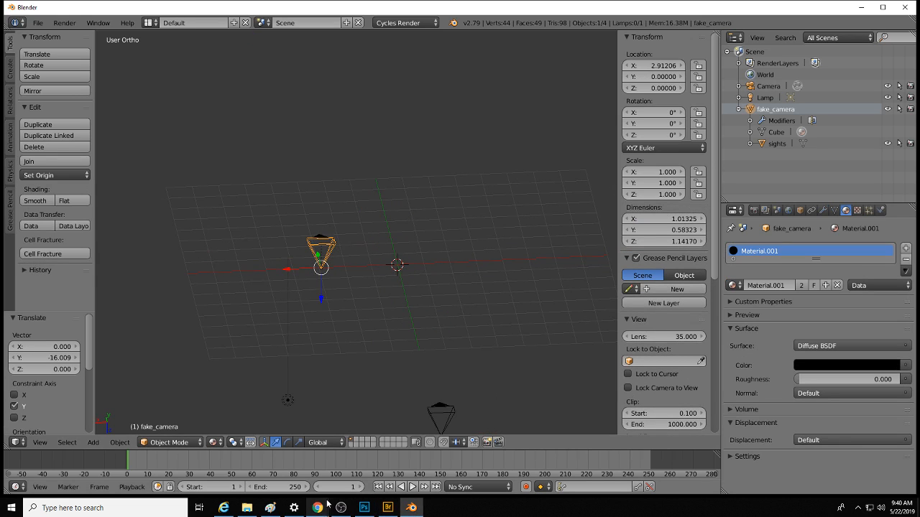
Step: Search for blender on the computer, launch a second Blender instance and dismiss its splash screen
left_click(113, 513)
type("blender")
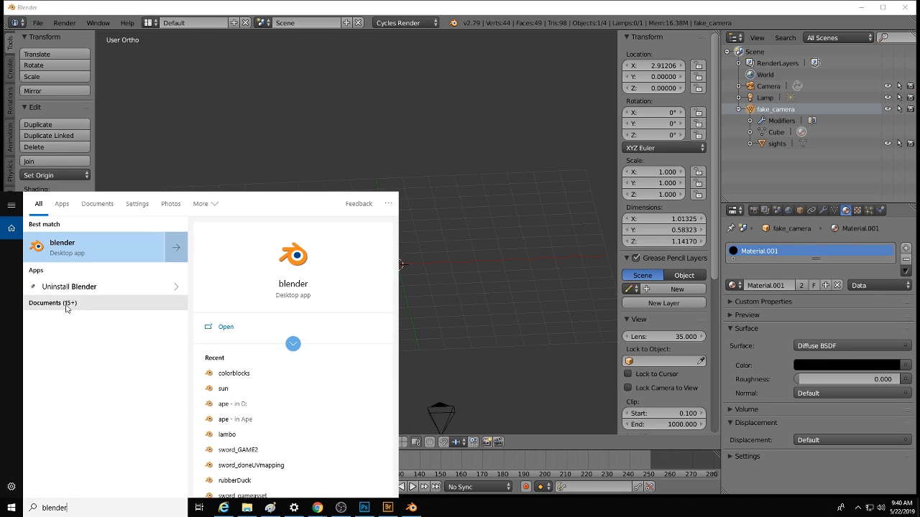
left_click(71, 243)
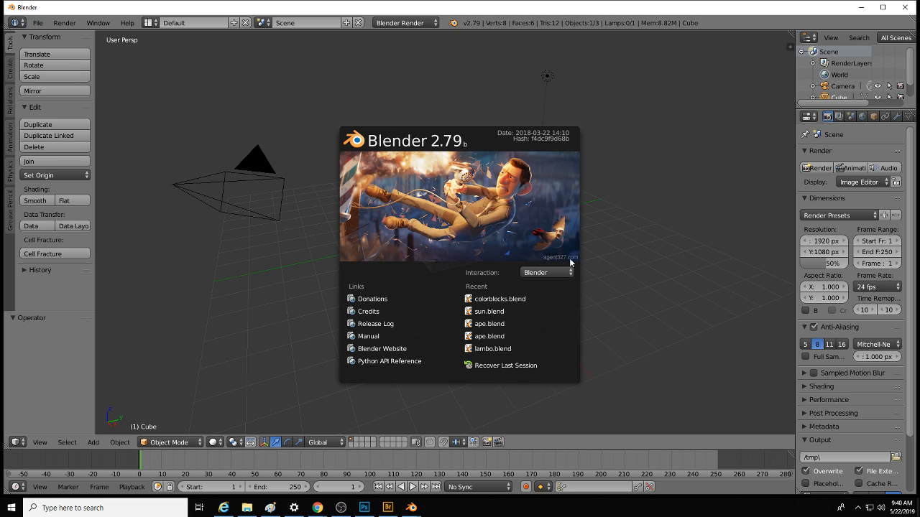
left_click(647, 245)
Step: Copy the default camera's X location in the second Blender instance and return to the instance with the replica
right_click(275, 174)
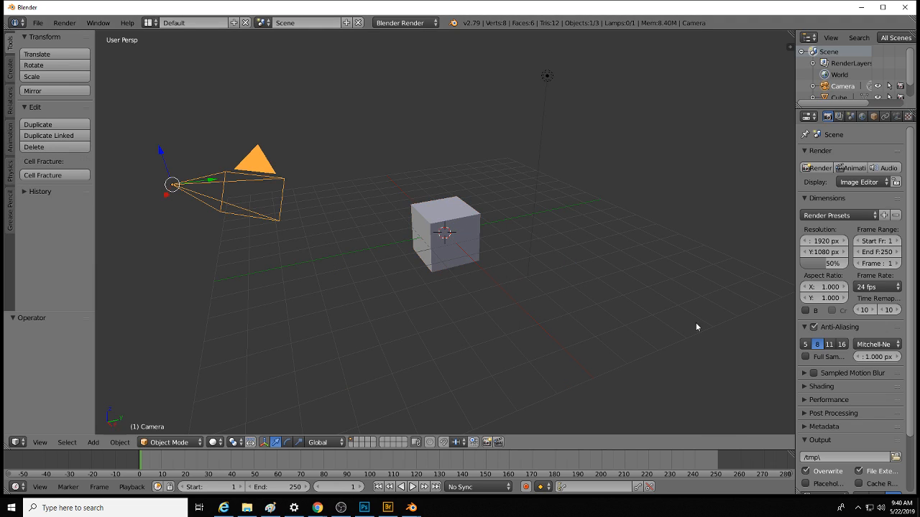
key("n")
left_click(732, 64)
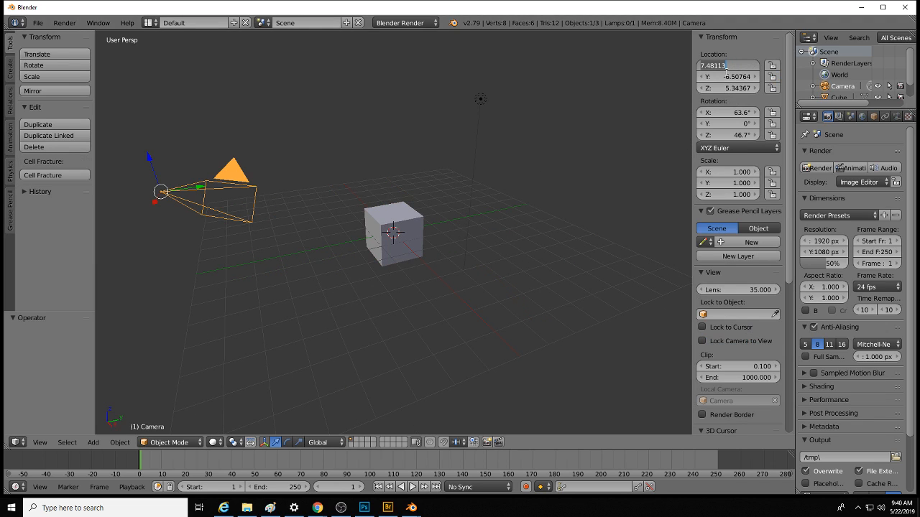
mouse_move(411, 508)
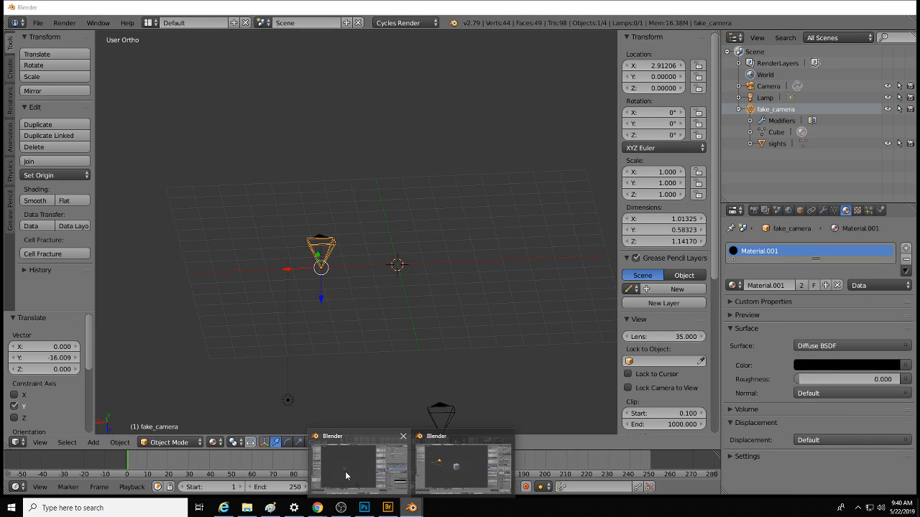
left_click(346, 475)
Step: Save the replica file as scene in the insideBlender folder
left_click(38, 23)
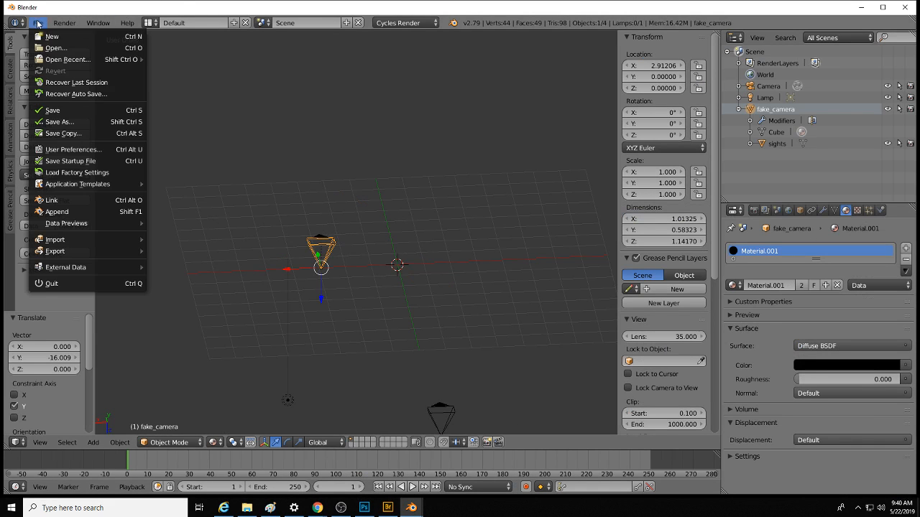
left_click(67, 122)
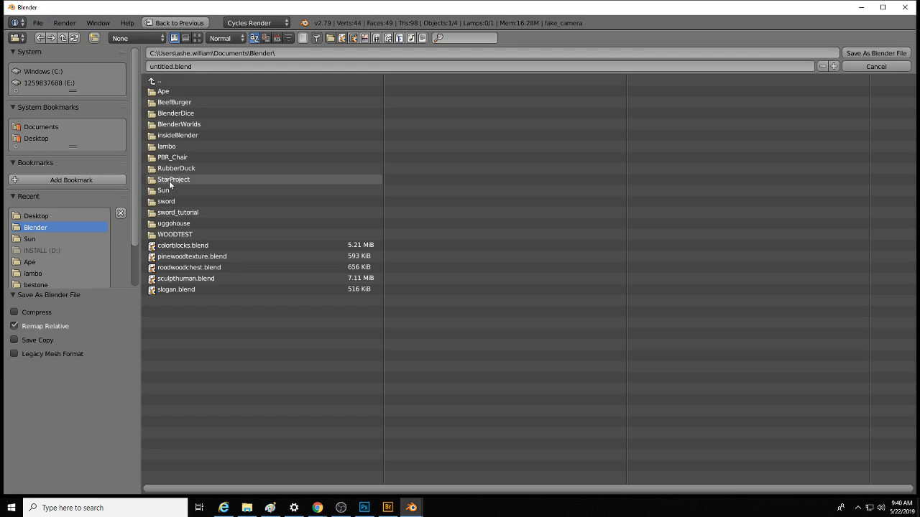
left_click(177, 136)
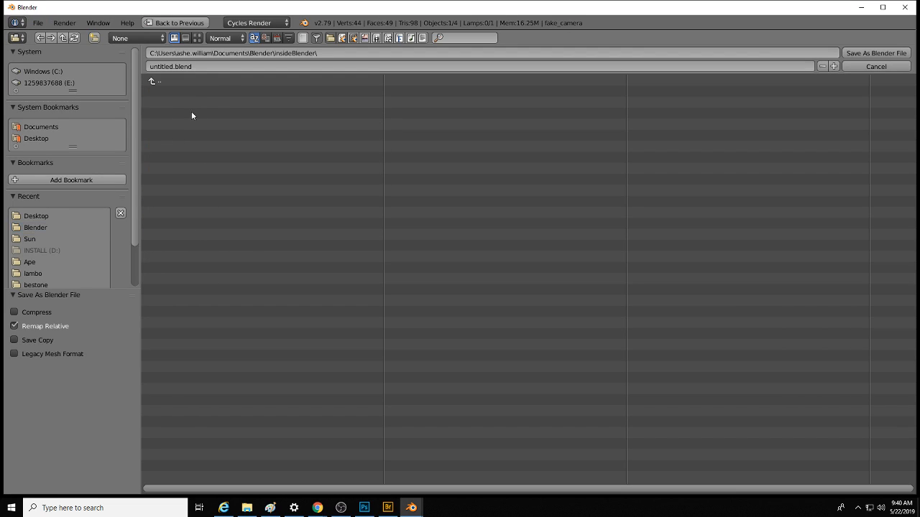
left_click(205, 65)
type("sce")
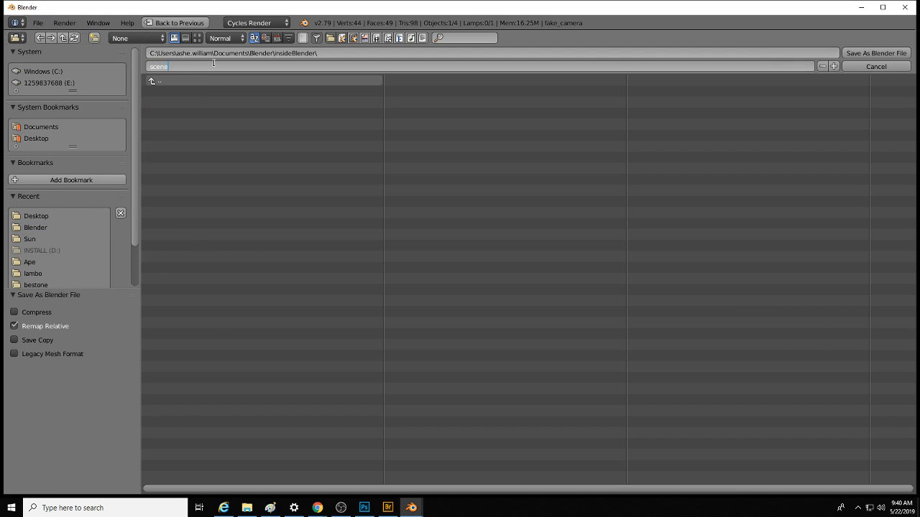
type("ne")
key("Return")
left_click(871, 54)
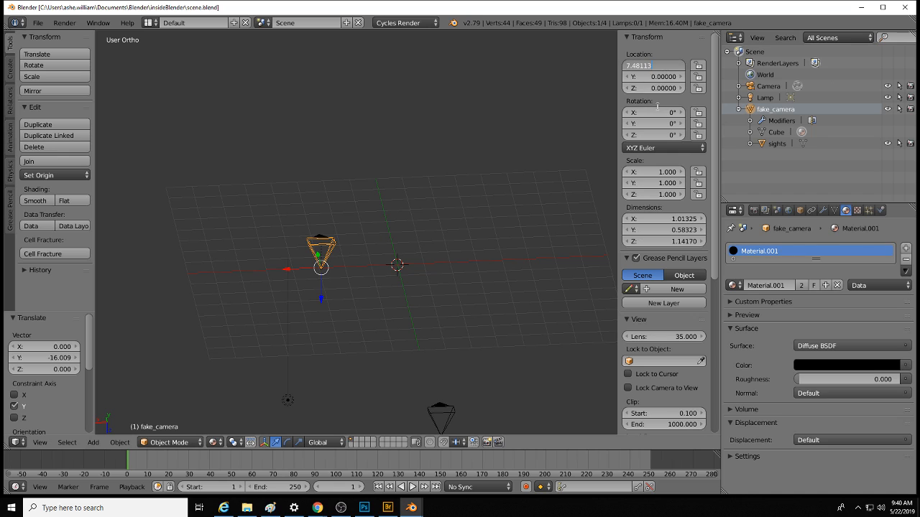
Step: Set fake_camera's location to X 7.48113 and Y -6.50764, copying the default camera's values from the second Blender instance
mouse_move(411, 507)
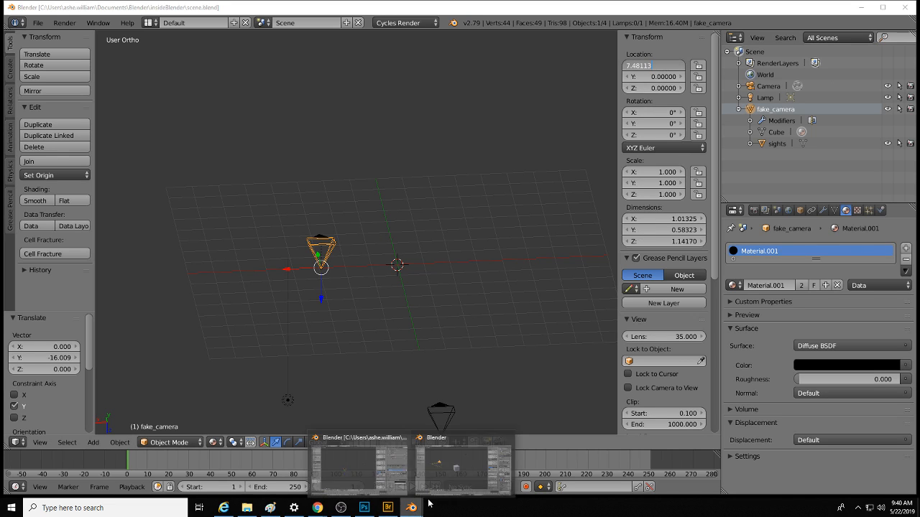
left_click(440, 476)
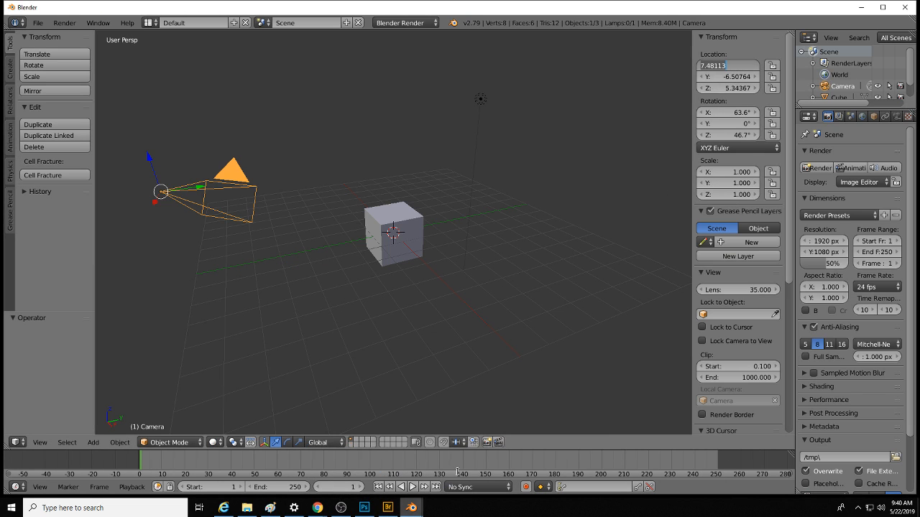
left_click(734, 77)
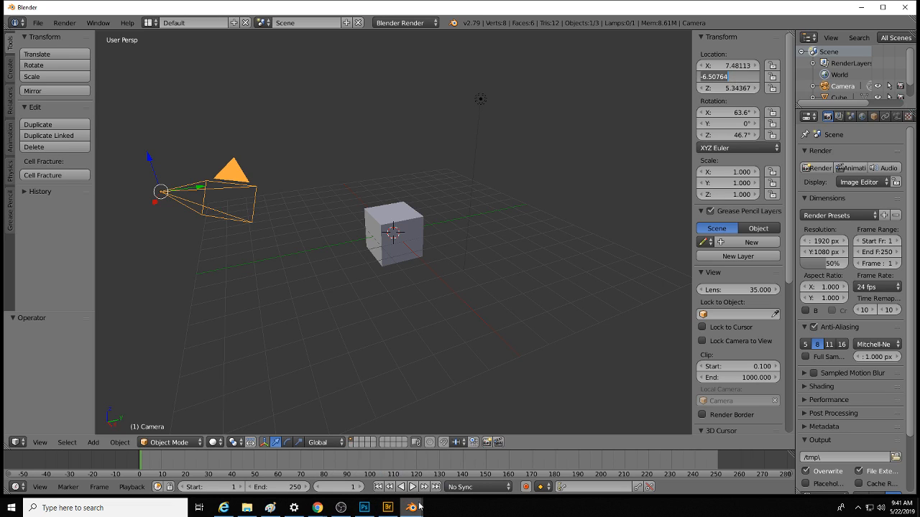
mouse_move(410, 507)
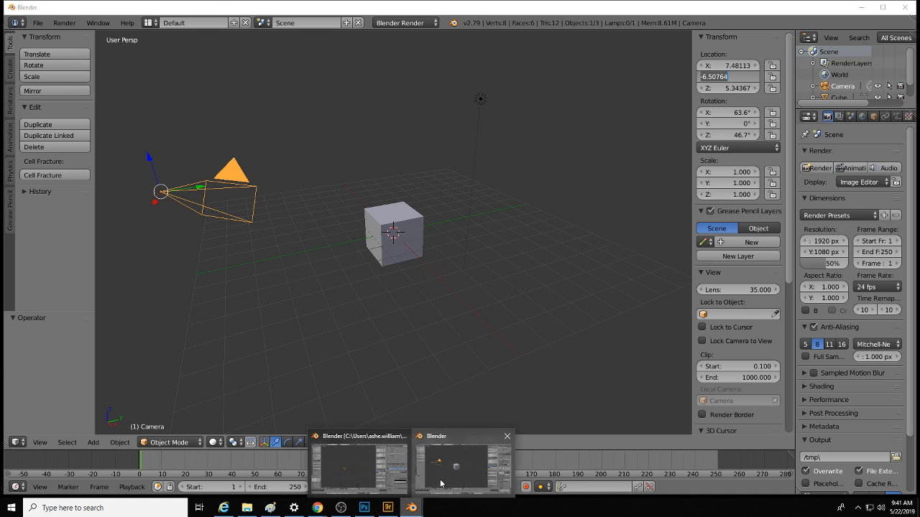
left_click(381, 480)
left_click(863, 508)
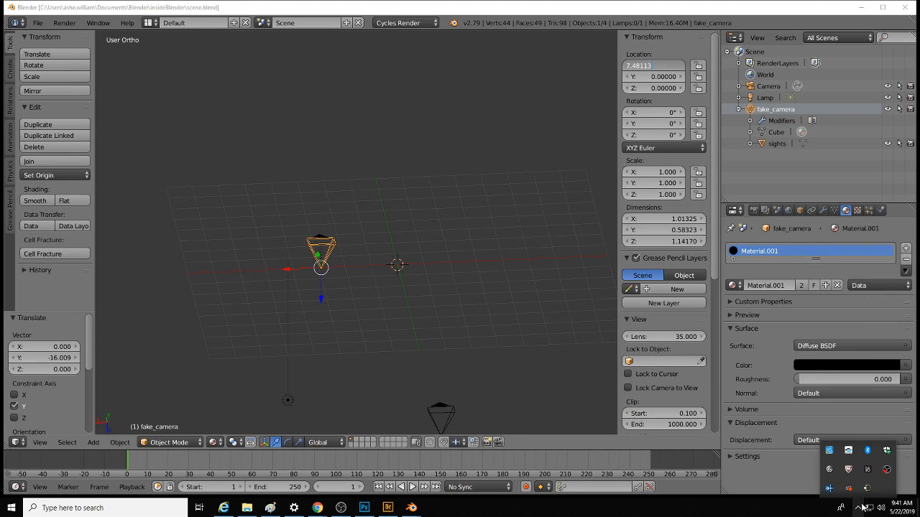
left_click(861, 509)
left_click(668, 76)
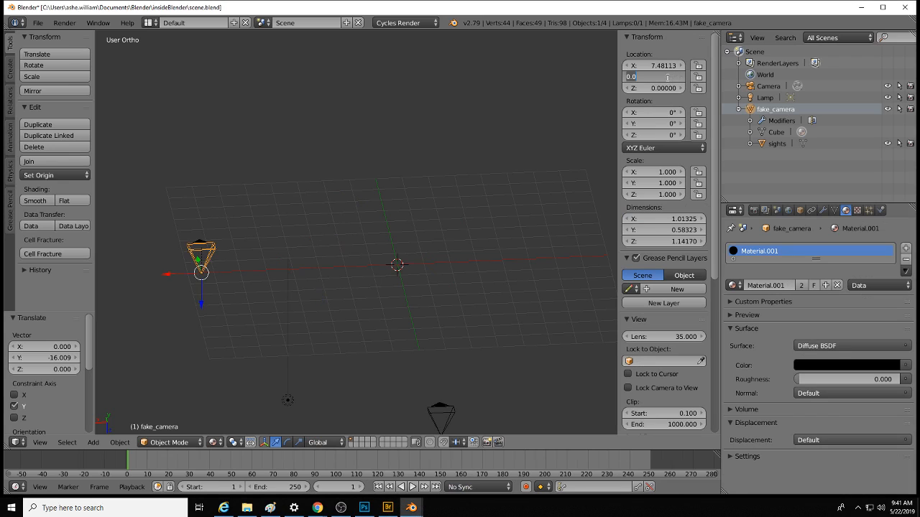
Step: Copy the default camera's Z location from the second Blender instance and set fake_camera's Z location to 5.34367
left_click(666, 86)
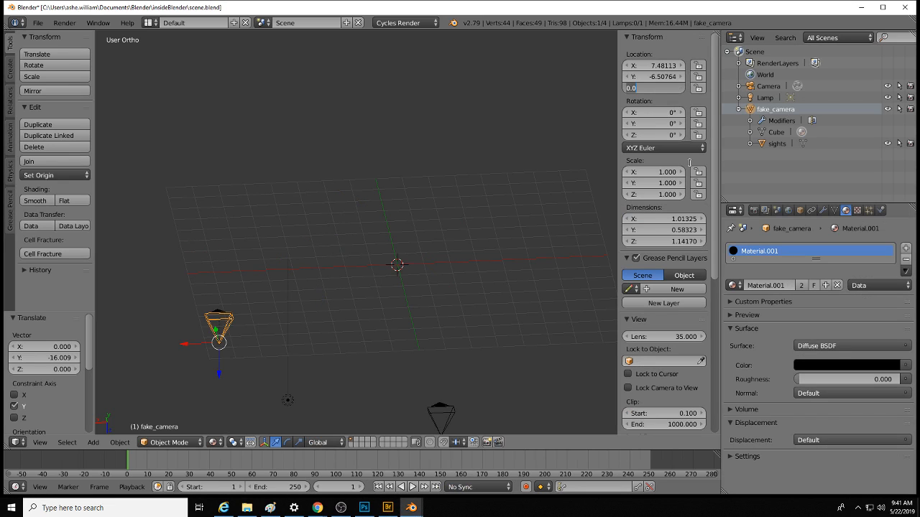
mouse_move(413, 509)
key("Return")
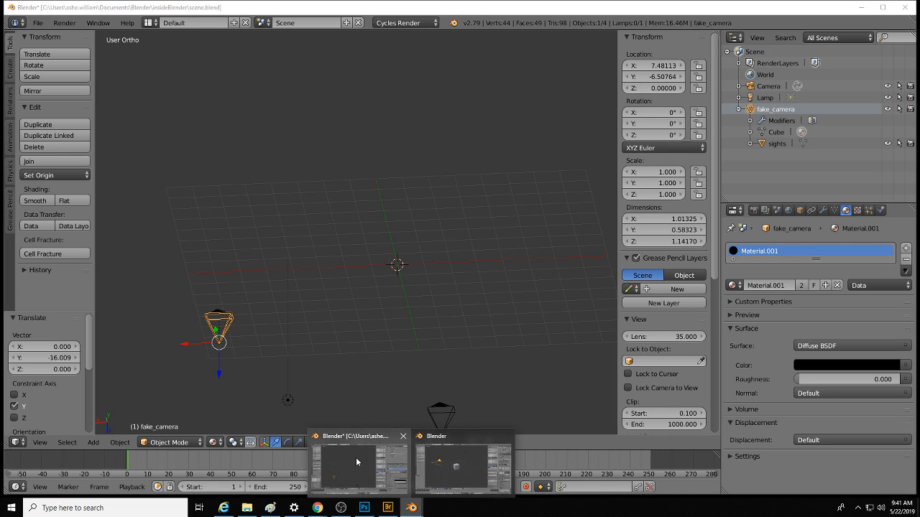
left_click(461, 457)
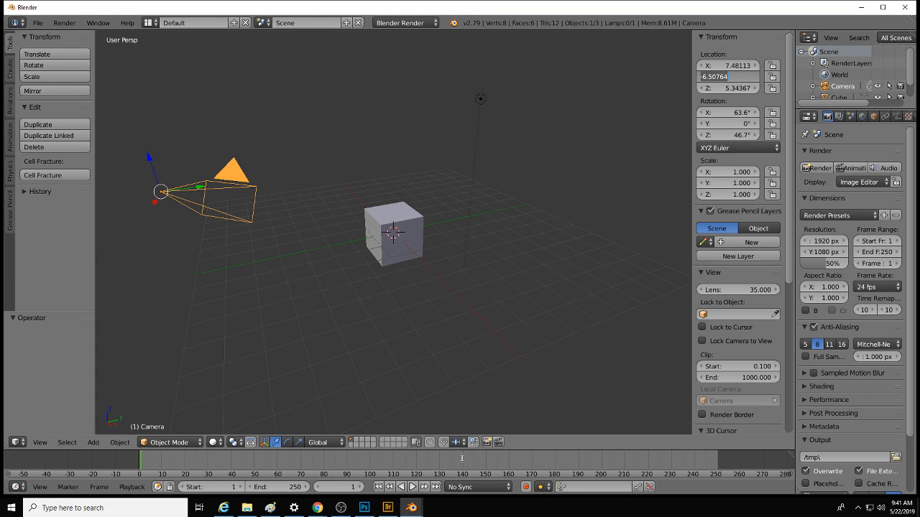
key("Tab")
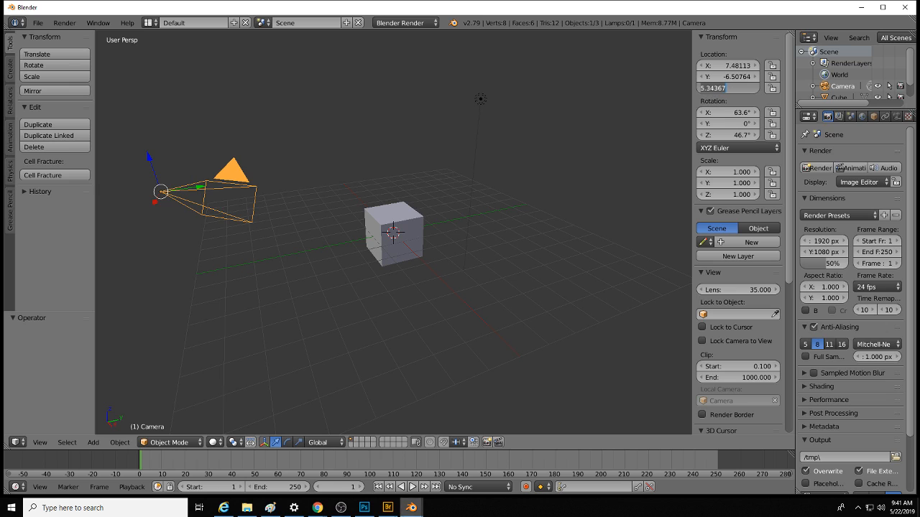
mouse_move(411, 507)
left_click(363, 466)
left_click(664, 89)
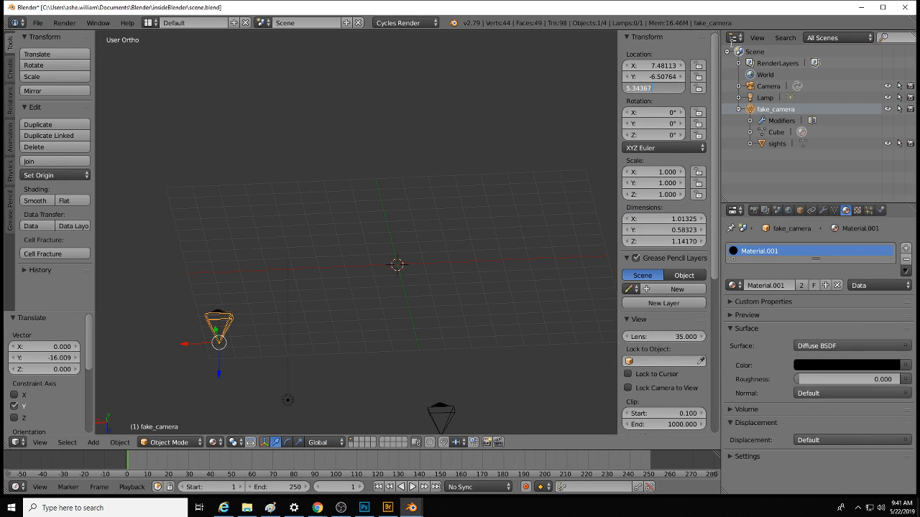
key("Return")
Step: Set fake_camera's X rotation to 63.5593°, copied from the default camera in the second Blender instance, and its Z rotation to 46.7°
middle_click_drag(440, 283, 450, 207)
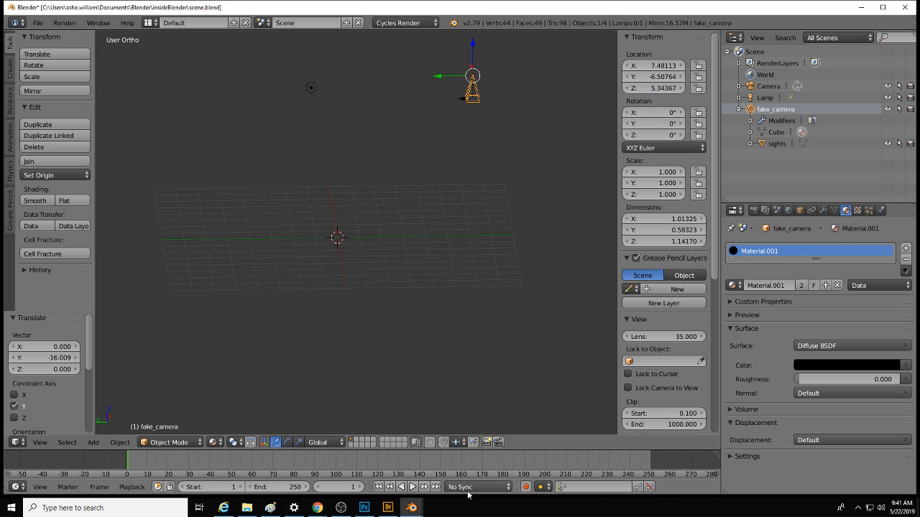
left_click(665, 112)
mouse_move(417, 508)
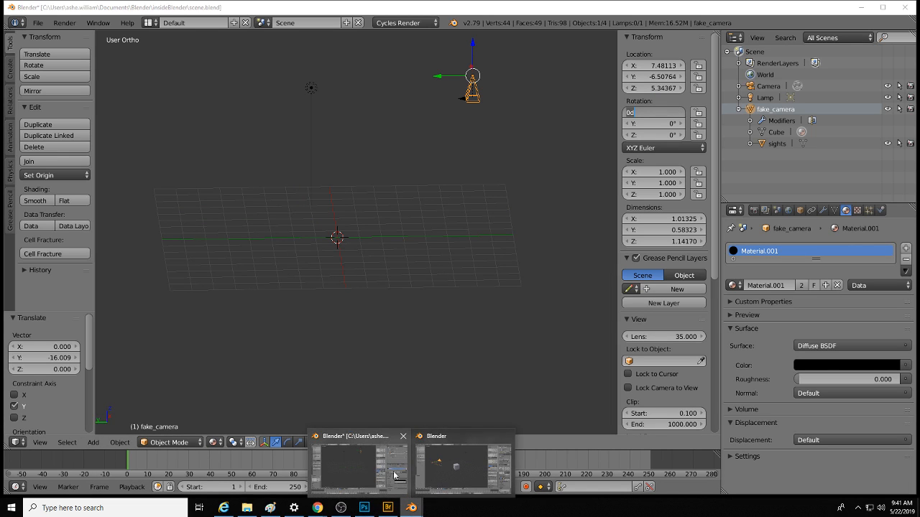
left_click(442, 468)
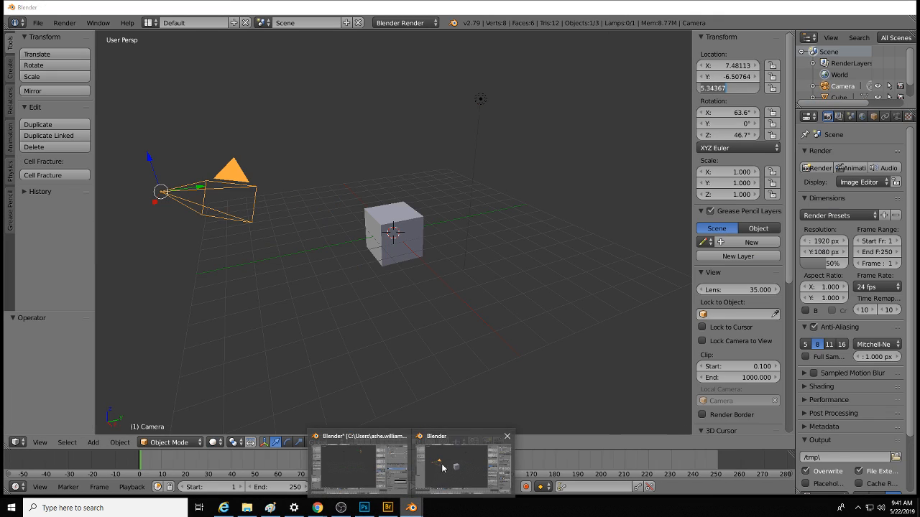
left_click(734, 113)
key("ctrl+c")
left_click(732, 112)
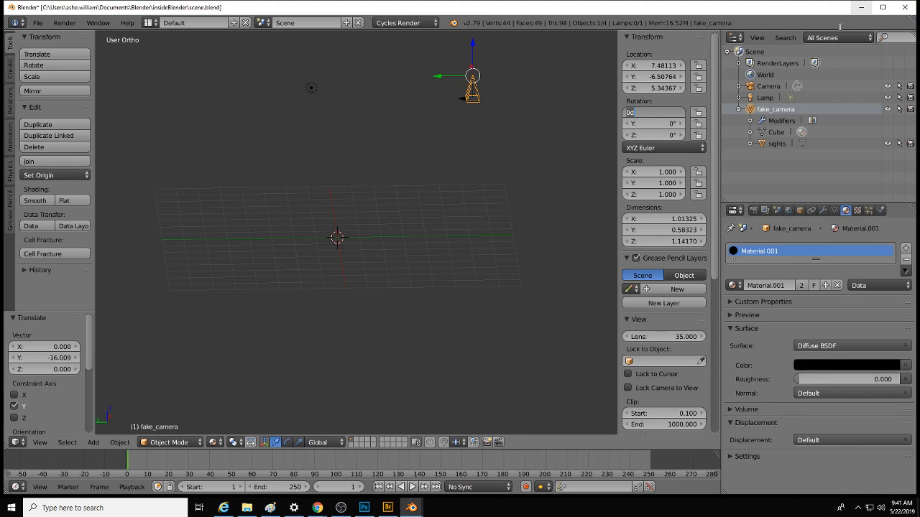
key("ctrl+v")
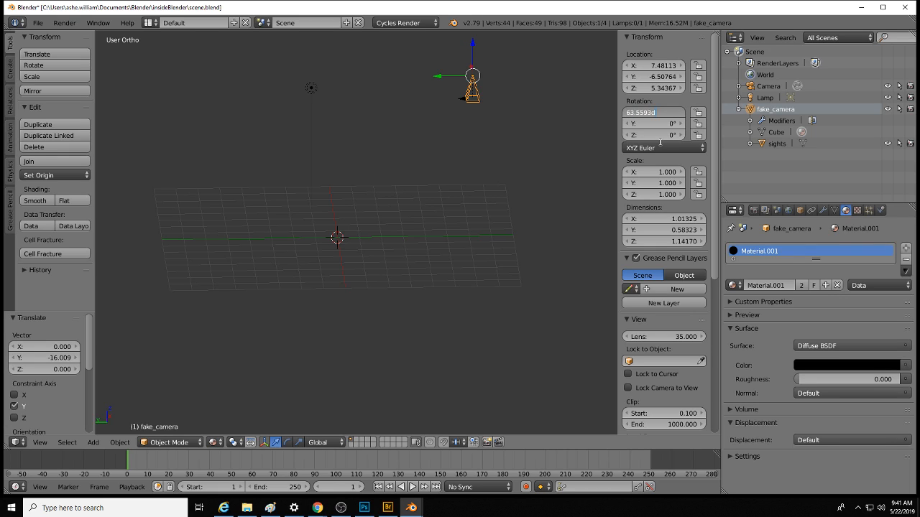
left_click(665, 137)
left_click(668, 137)
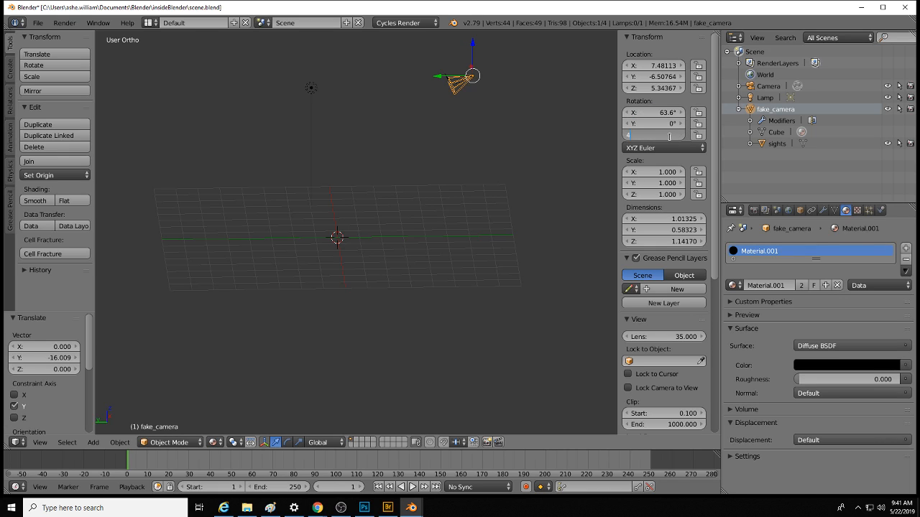
key("Return")
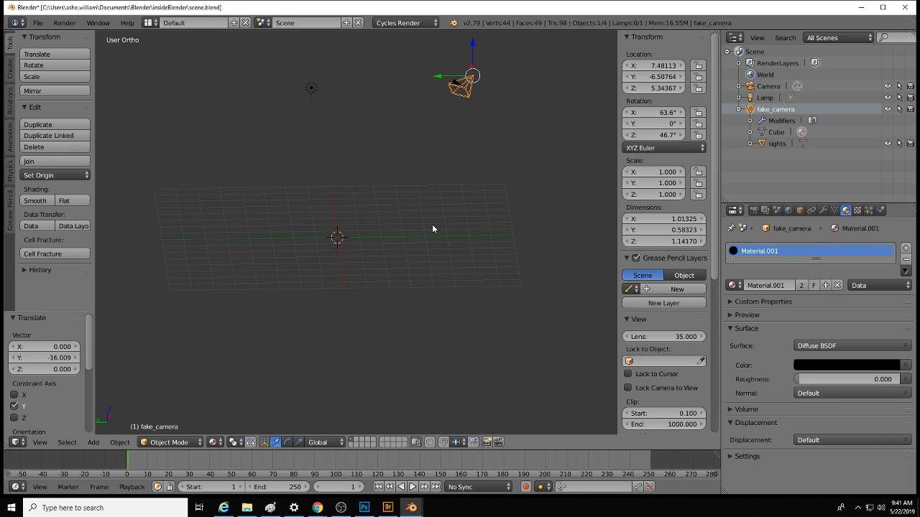
Step: Add a plane at the grid's origin and scale it by 8 as a ground surface
mouse_move(431, 224)
middle_mouse_down()
mouse_move(509, 198)
mouse_move(428, 217)
mouse_move(438, 209)
middle_mouse_up()
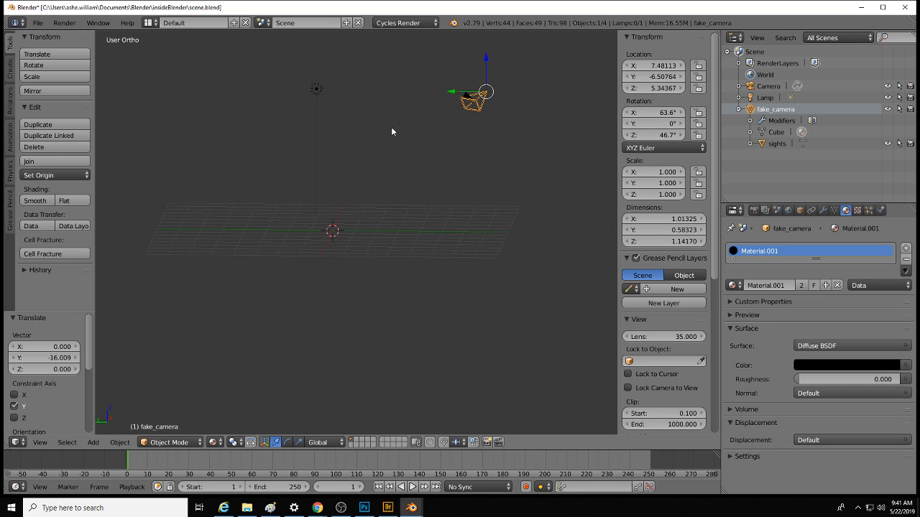
middle_click_drag(339, 232, 485, 128)
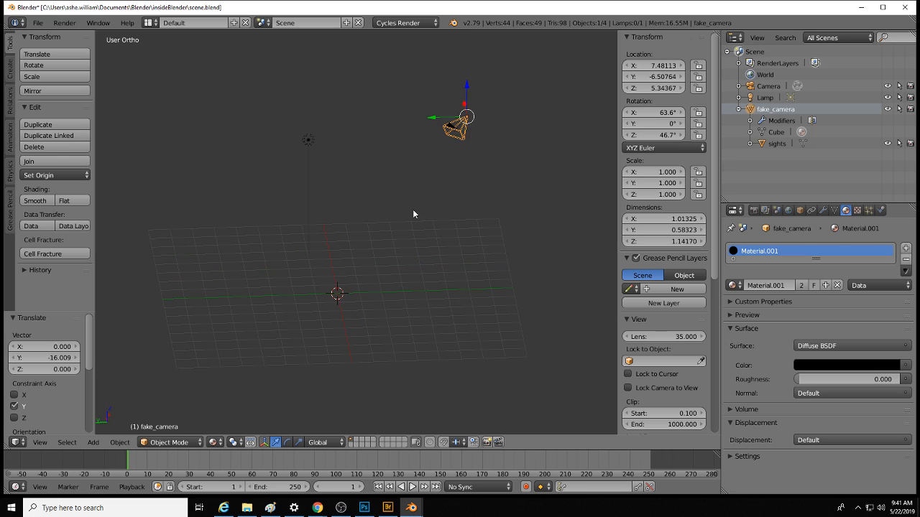
middle_click_drag(415, 213, 361, 242)
scroll(369, 236, "up", 6)
scroll(369, 244, "down", 10)
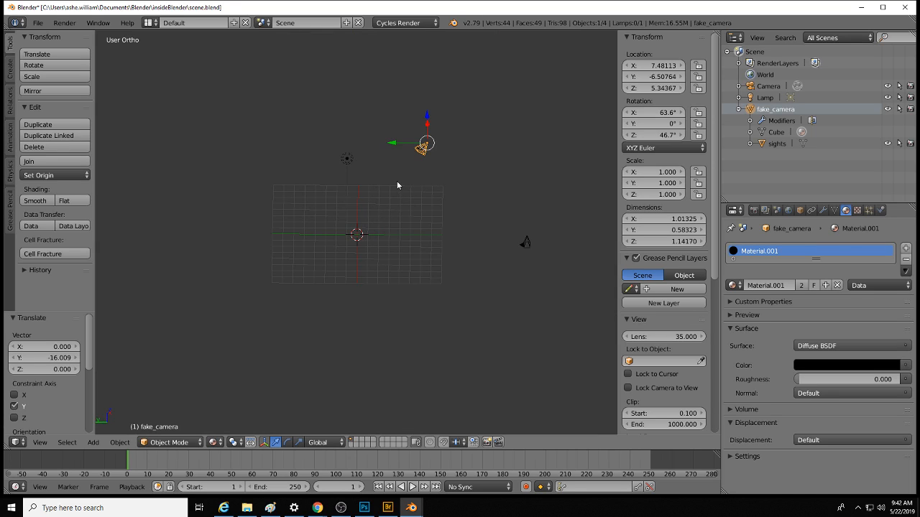
key("shift+a")
mouse_move(380, 180)
left_click(440, 184)
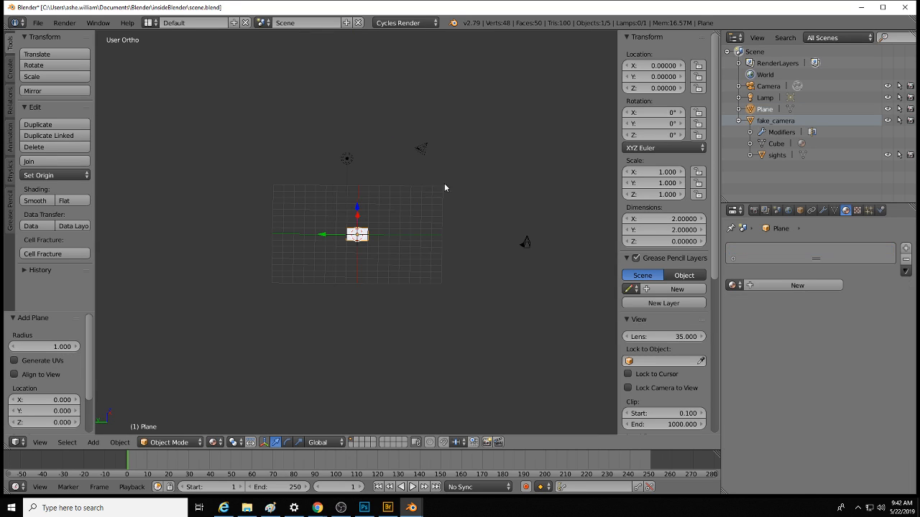
type("s8")
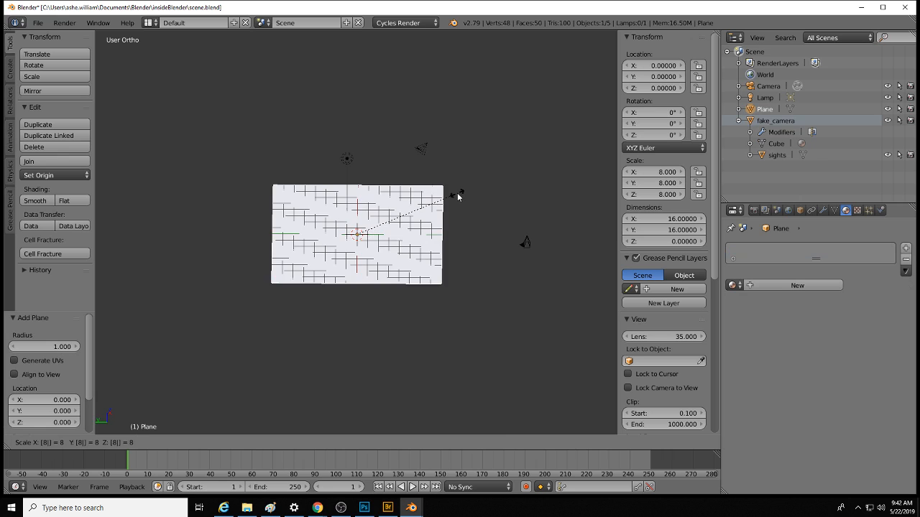
key("Return")
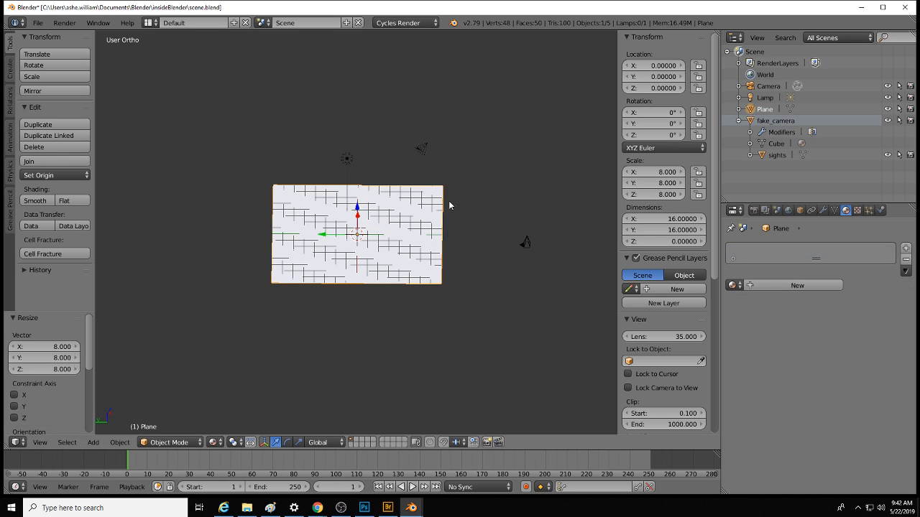
Step: Switch to the Compositing screen layout and change the viewport shading of its camera view
middle_click_drag(448, 200, 391, 296)
scroll(390, 295, "up", 5)
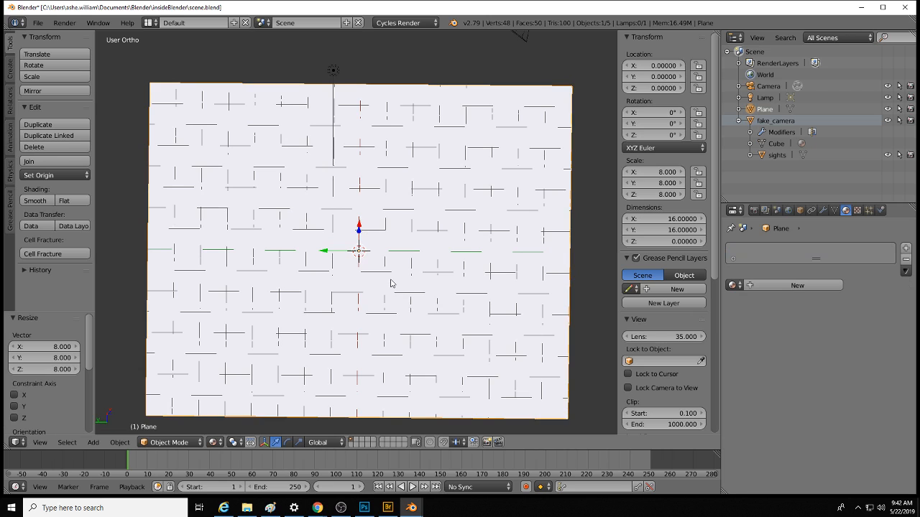
left_click(151, 22)
left_click(170, 63)
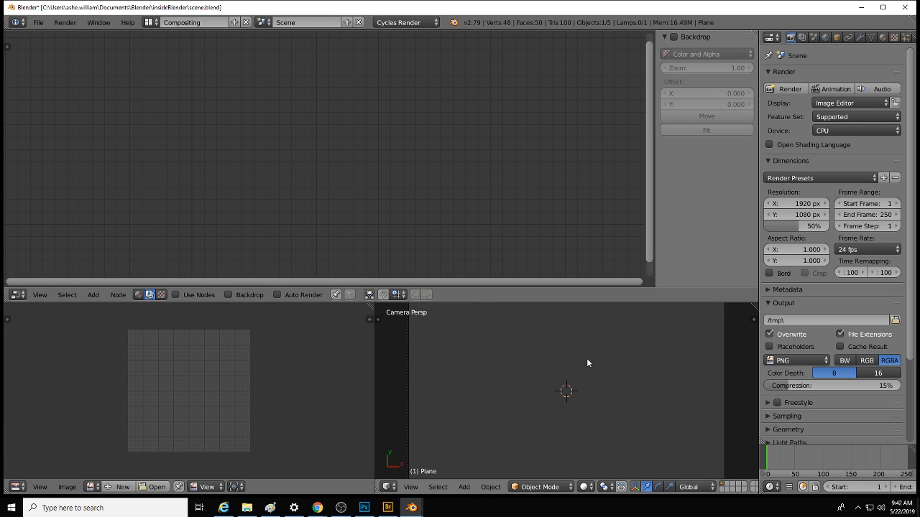
left_click(583, 487)
left_click(600, 451)
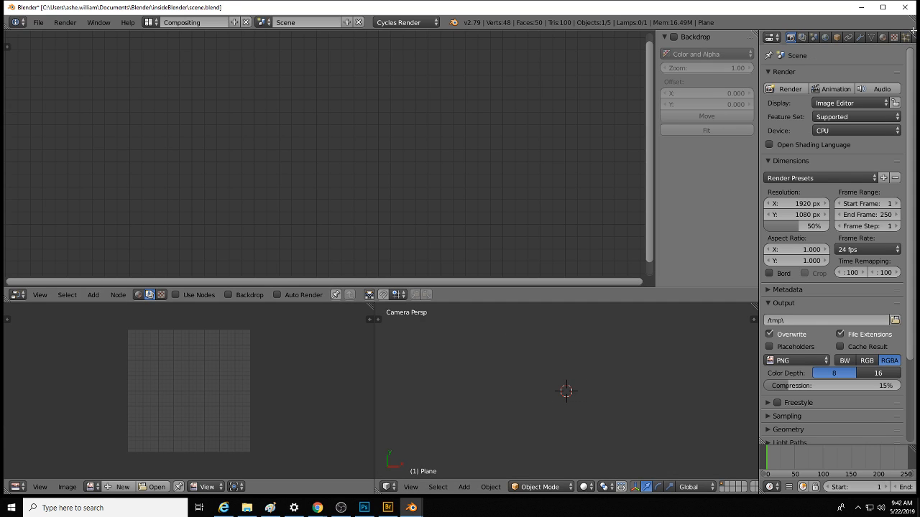
Step: Split the Properties area and turn its upper part into an Outliner showing the scene's objects
left_click_drag(909, 42, 907, 131)
left_click(772, 37)
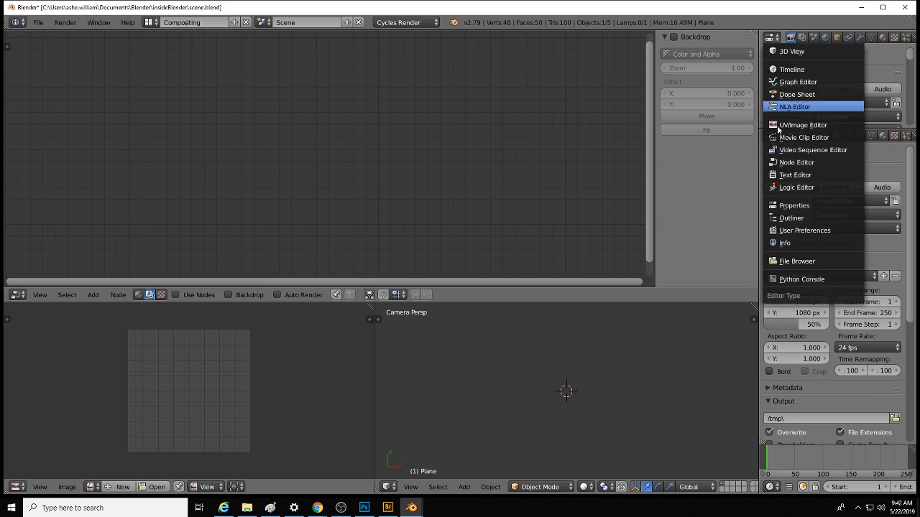
left_click(791, 218)
scroll(817, 89, "down", 1)
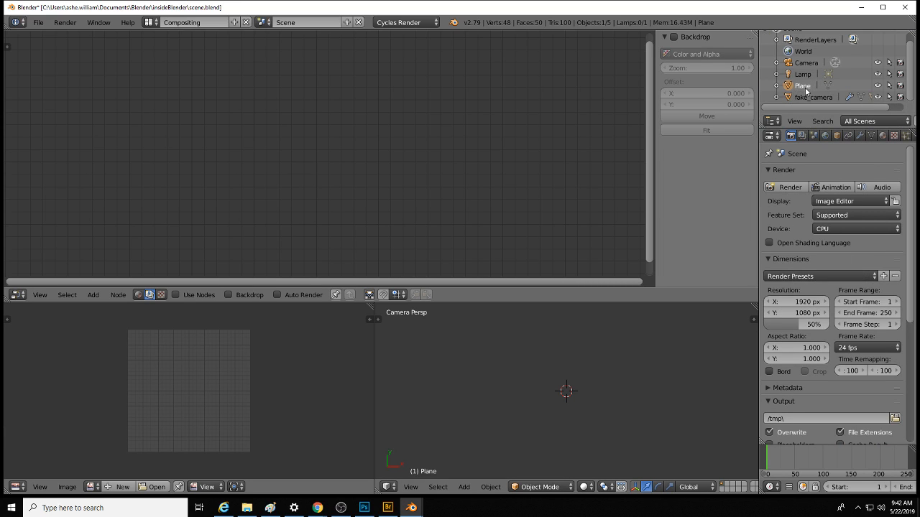
Step: Rename the ground plane object as fake_grid
double_click(804, 86)
type("fake_grid")
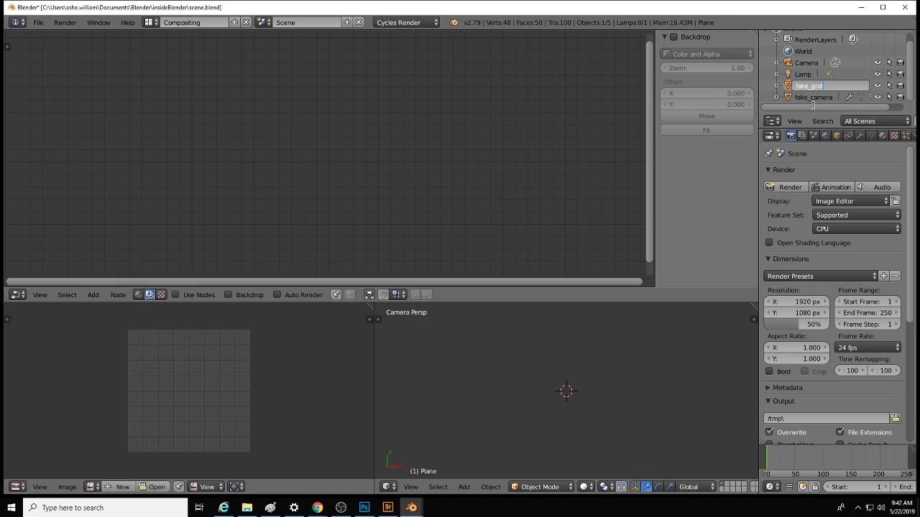
key("Return")
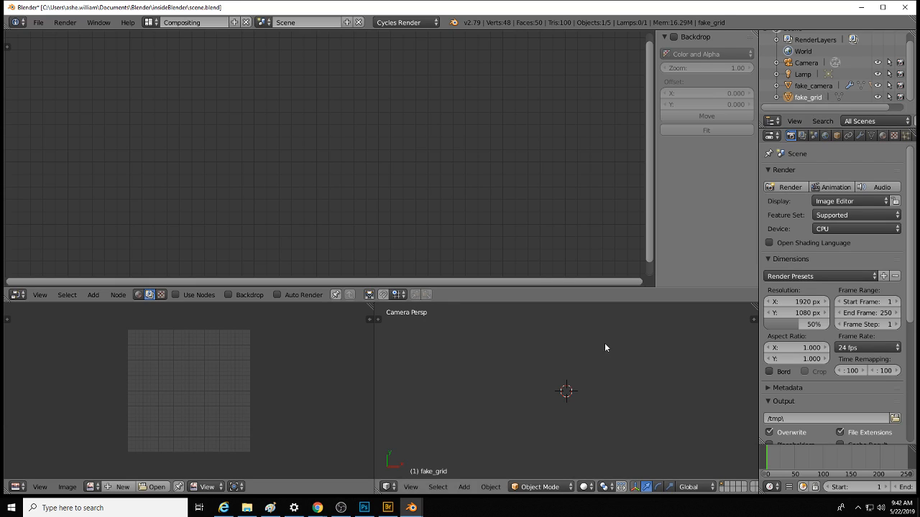
Step: Frame fake_grid in an enlarged 3D view and set that view's shading to Rendered
key("KP_Decimal")
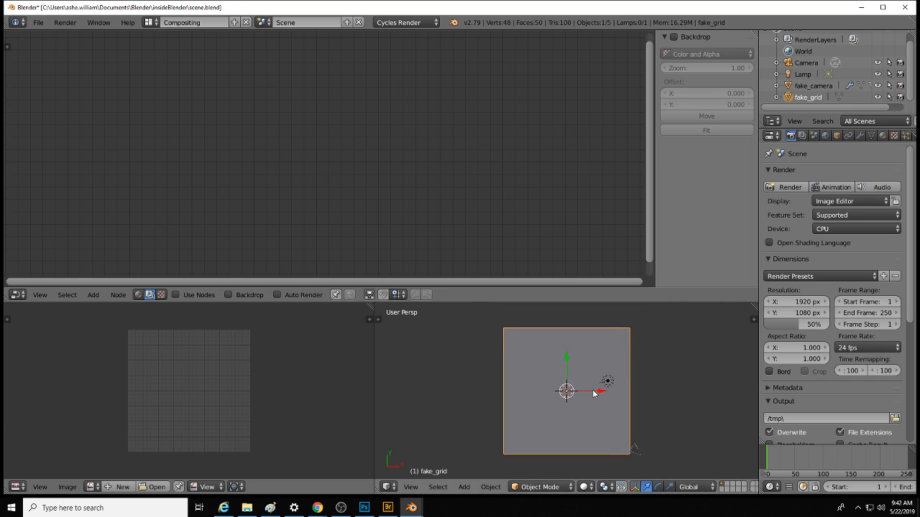
scroll(593, 393, "up", 2)
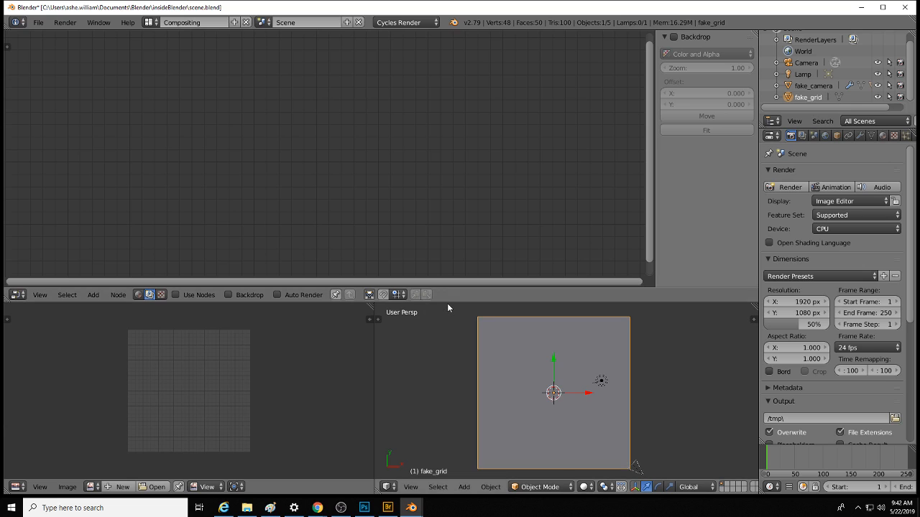
left_click_drag(447, 302, 447, 247)
left_click(585, 487)
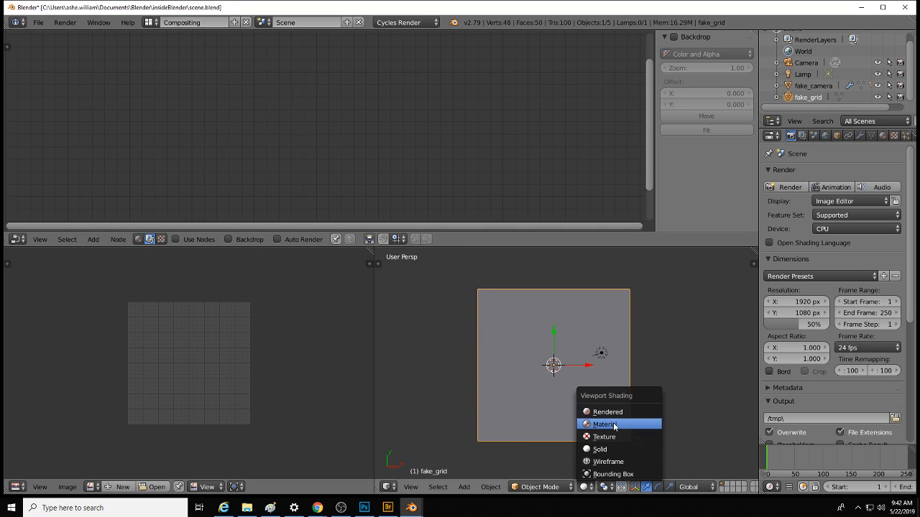
left_click(622, 412)
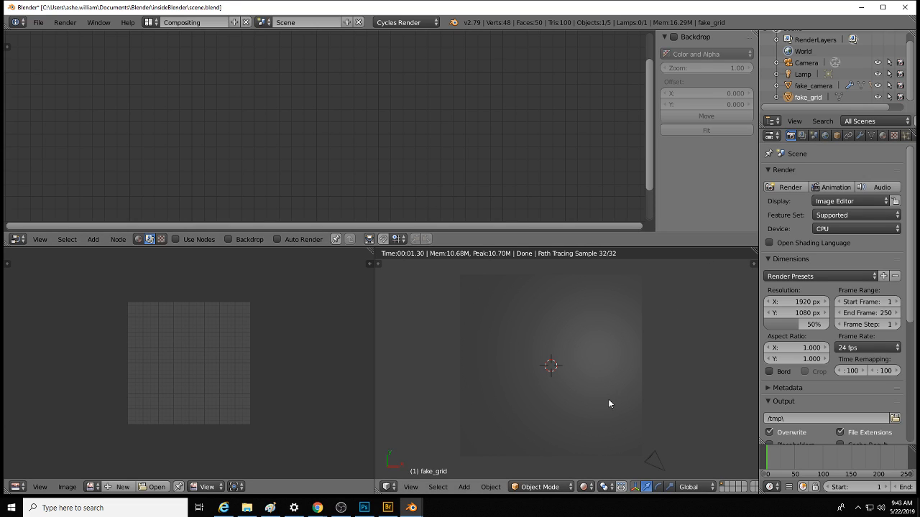
Step: Create a new node material for fake_grid and arrange its Diffuse BSDF and Material Output nodes with space before them
left_click(138, 240)
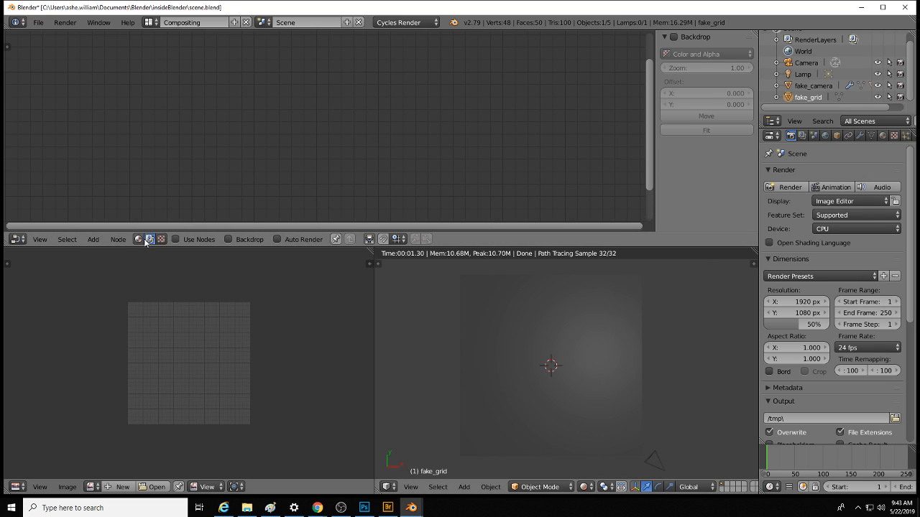
left_click(336, 239)
left_click_drag(428, 78, 589, 91)
left_click_drag(275, 88, 468, 94)
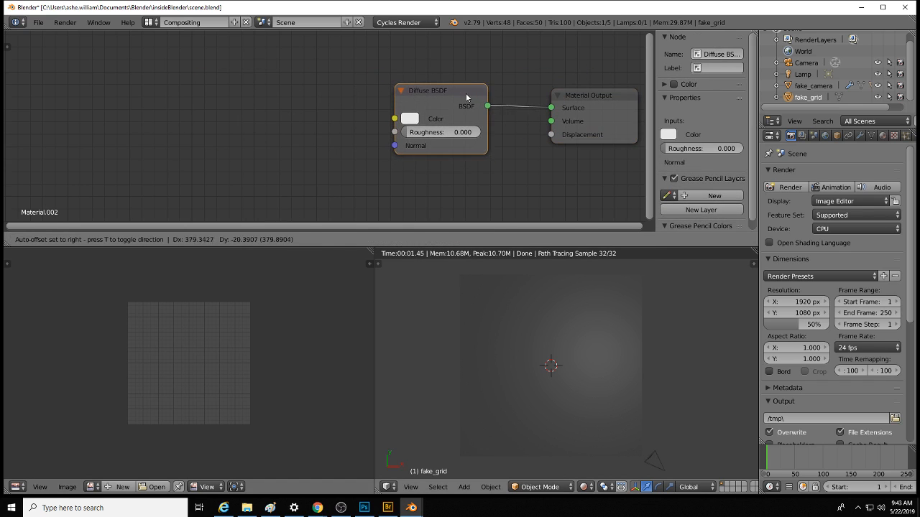
Step: Add an Image Texture node loading grid.PNG and connect its Color output to the Diffuse BSDF's Color input
left_click(94, 239)
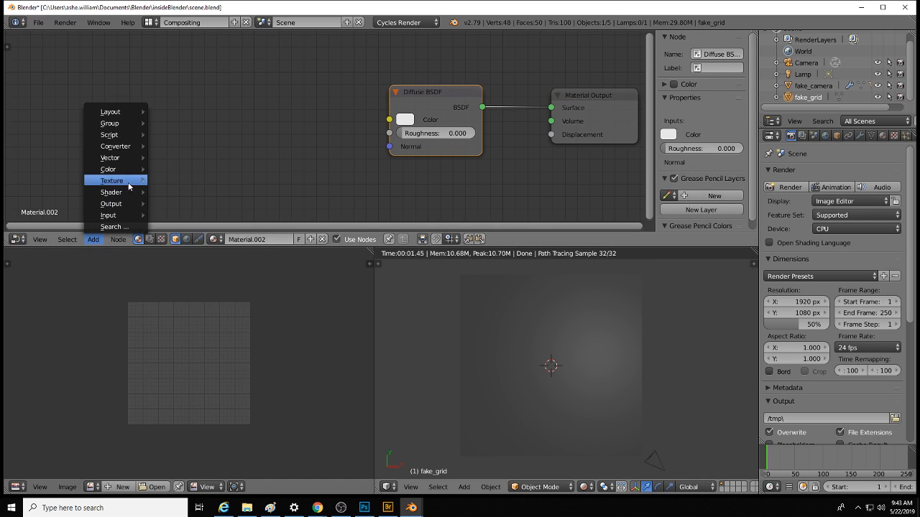
mouse_move(129, 182)
left_click(196, 237)
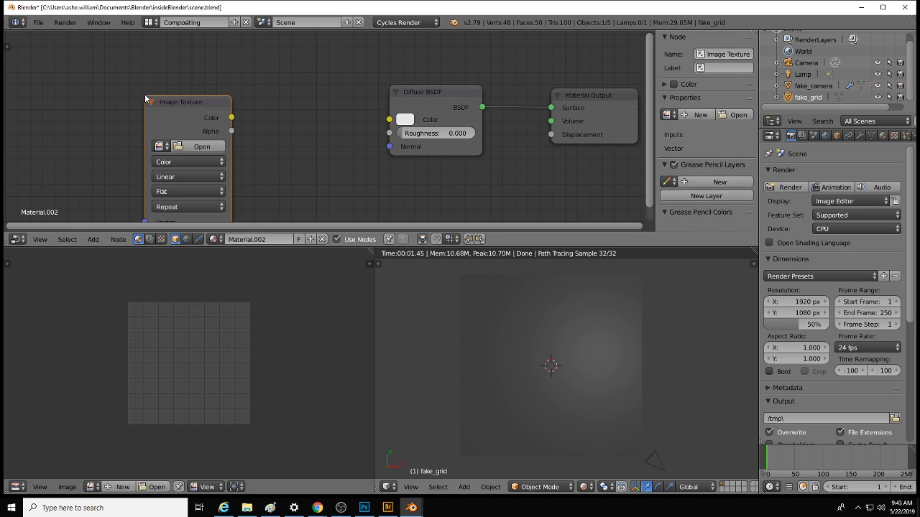
left_click(199, 146)
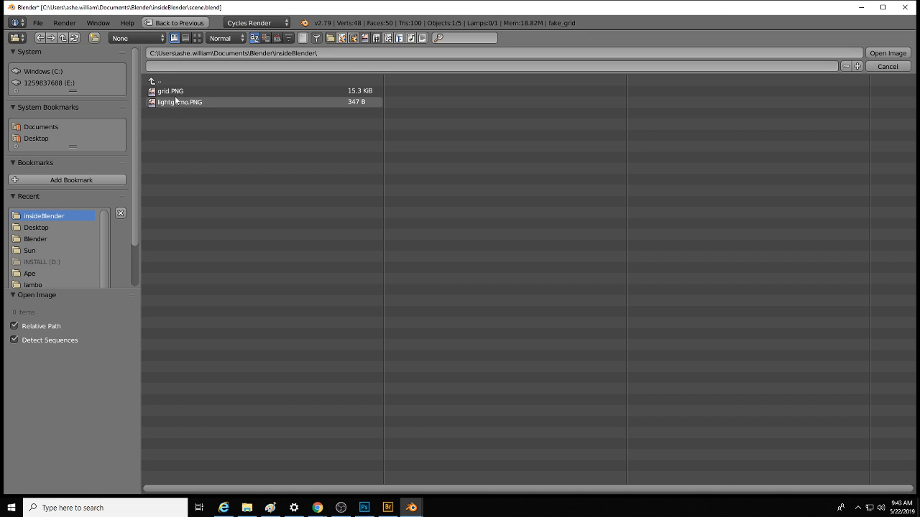
double_click(171, 92)
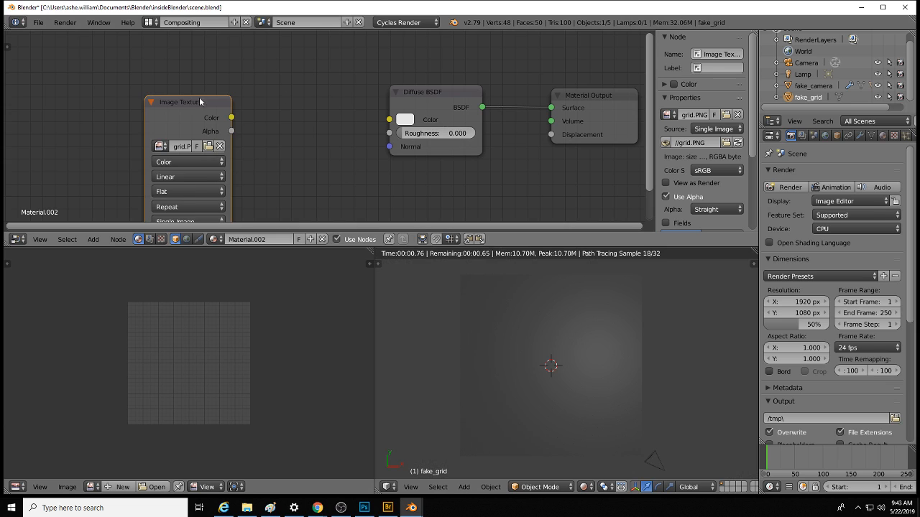
left_click_drag(199, 102, 422, 91)
left_click_drag(574, 95, 561, 85)
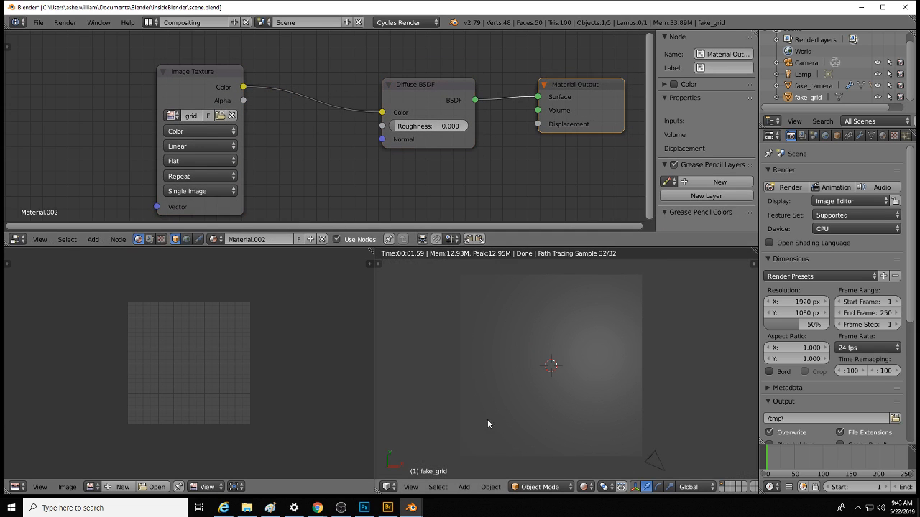
Step: Set the 3D view's shading to Material, enter Edit Mode on fake_grid, and make room before the Image Texture node
left_click(583, 486)
left_click(600, 424)
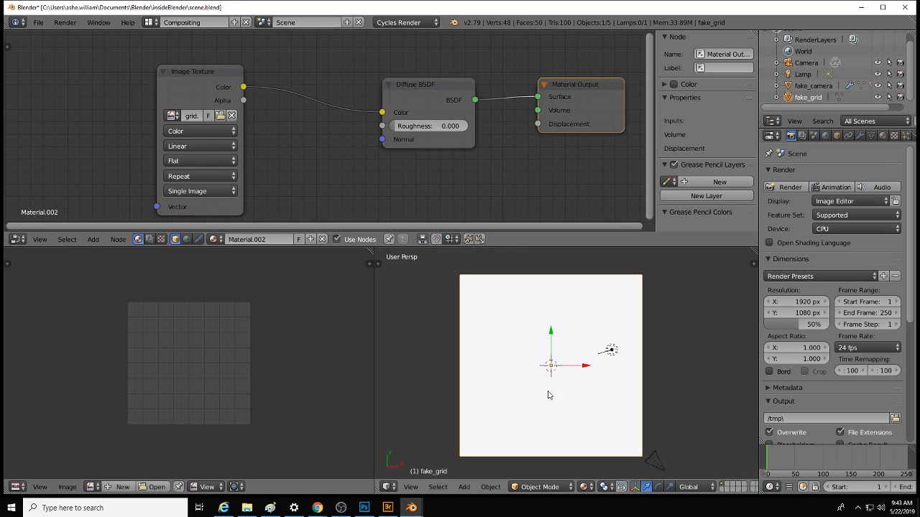
left_click_drag(227, 71, 305, 78)
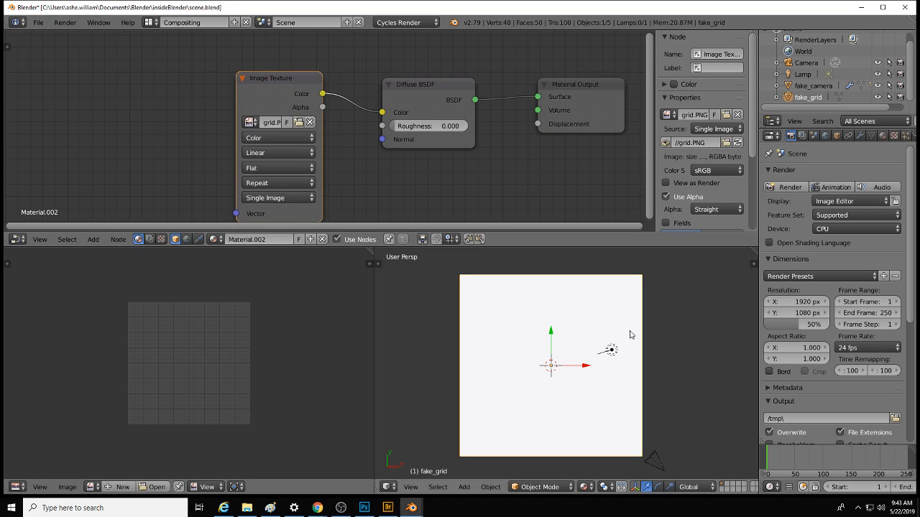
key("Tab")
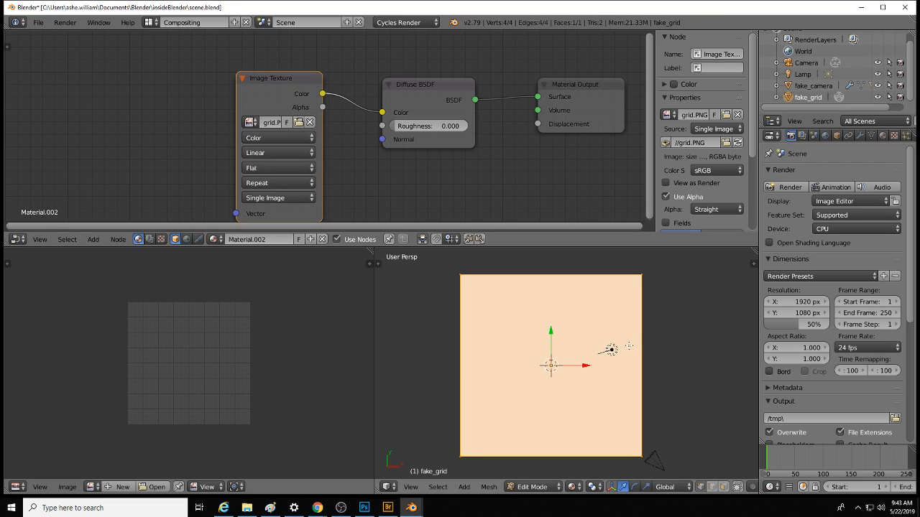
left_click_drag(313, 80, 318, 60)
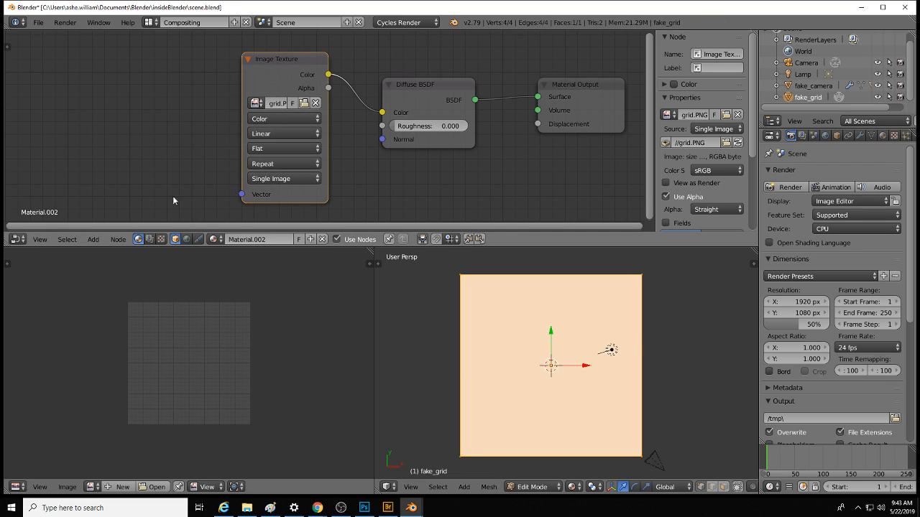
Step: Add a Texture Coordinate node and connect its Generated output to the Image Texture's Vector input
left_click(93, 239)
mouse_move(114, 222)
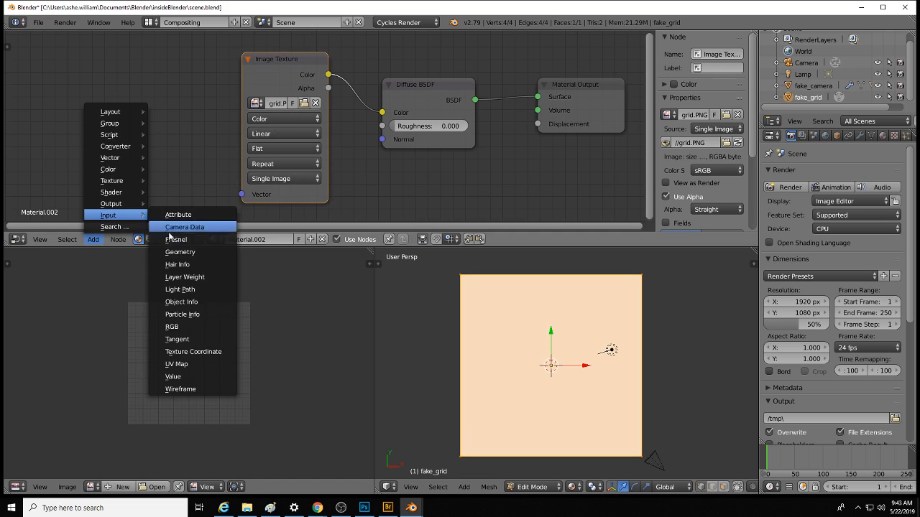
left_click(194, 354)
left_click(144, 70)
left_click_drag(149, 74, 242, 194)
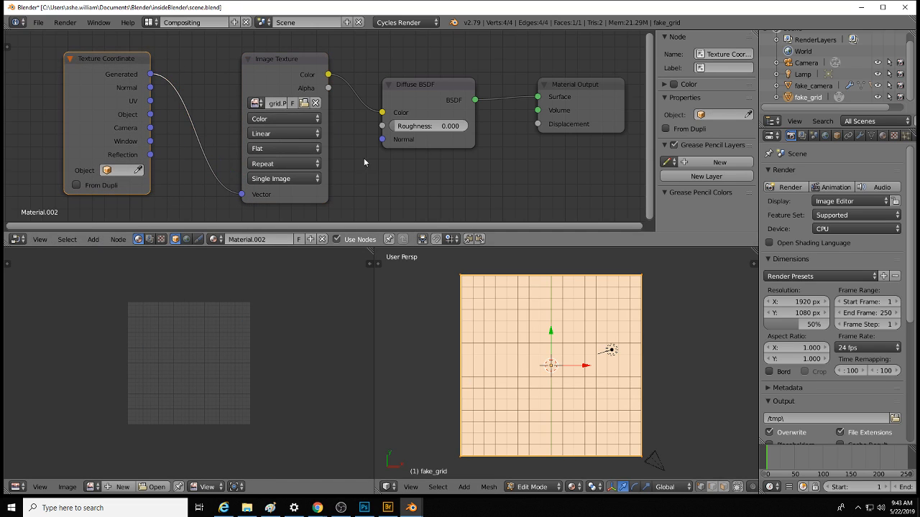
Step: Move the Image Texture, Diffuse BSDF and Material Output nodes slightly higher in the node layout
left_click_drag(298, 57, 295, 41)
left_click_drag(426, 83, 435, 60)
left_click_drag(580, 98, 571, 76)
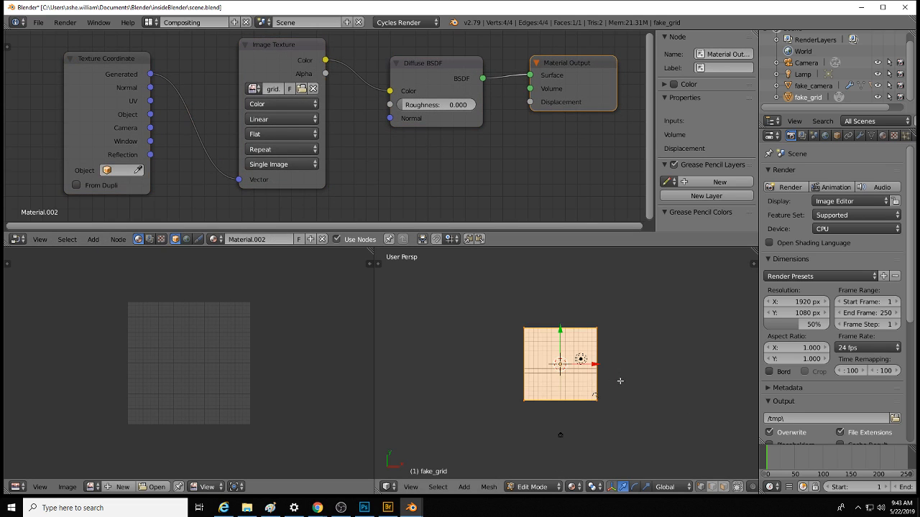
Step: Return fake_grid to Object Mode and examine how the textured grid lines align with the 3D view's own grid
scroll(570, 377, "up", 4)
key("Tab")
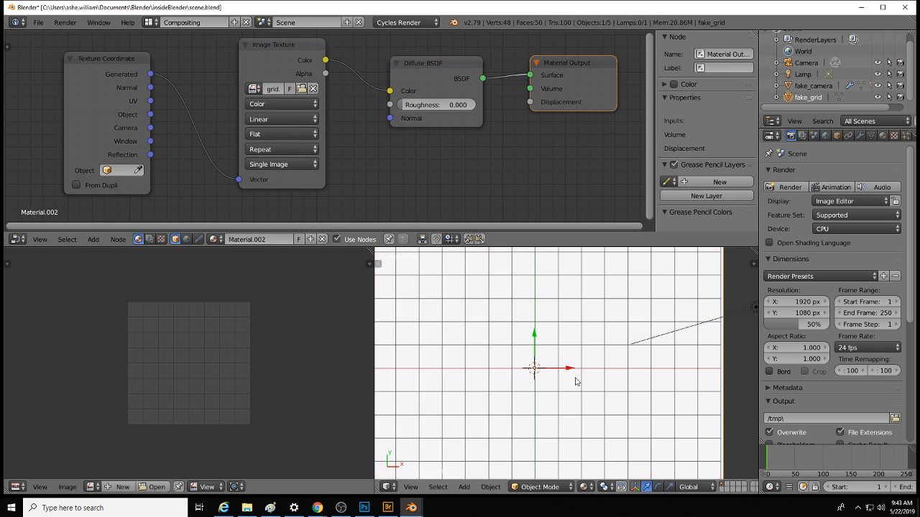
scroll(577, 378, "down", 5)
middle_click_drag(594, 359, 591, 323)
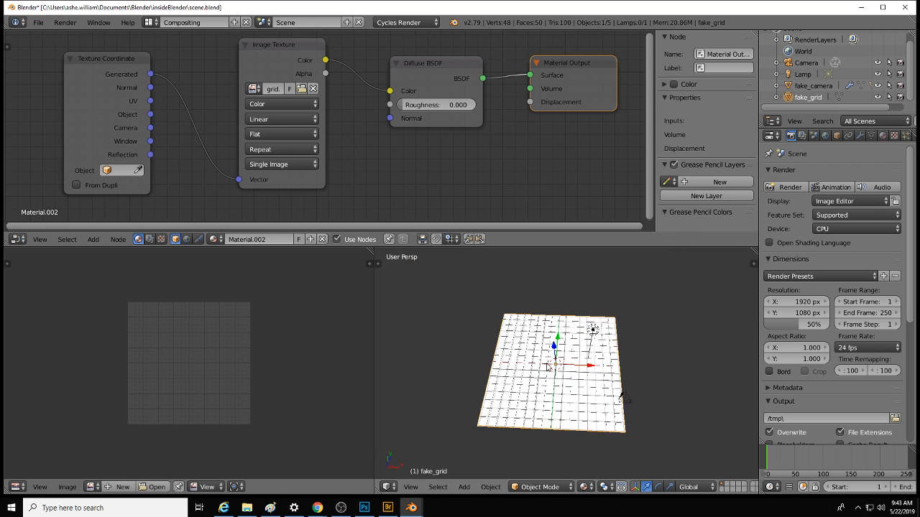
scroll(561, 356, "up", 8)
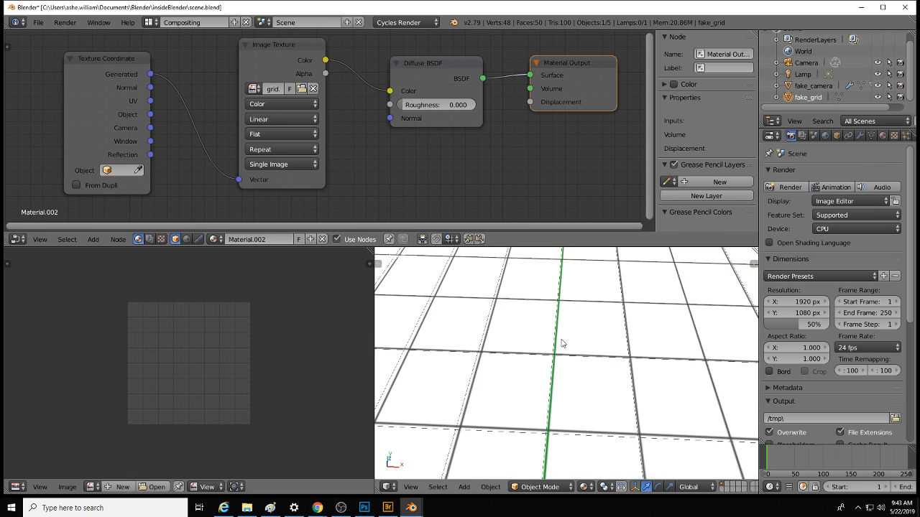
scroll(559, 338, "up", 8)
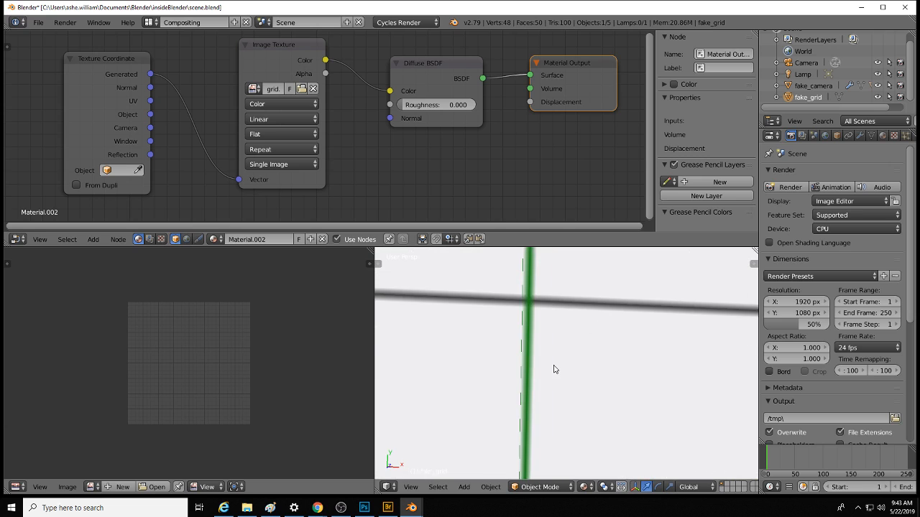
scroll(550, 366, "down", 8)
middle_click_drag(553, 346, 616, 286, "shift")
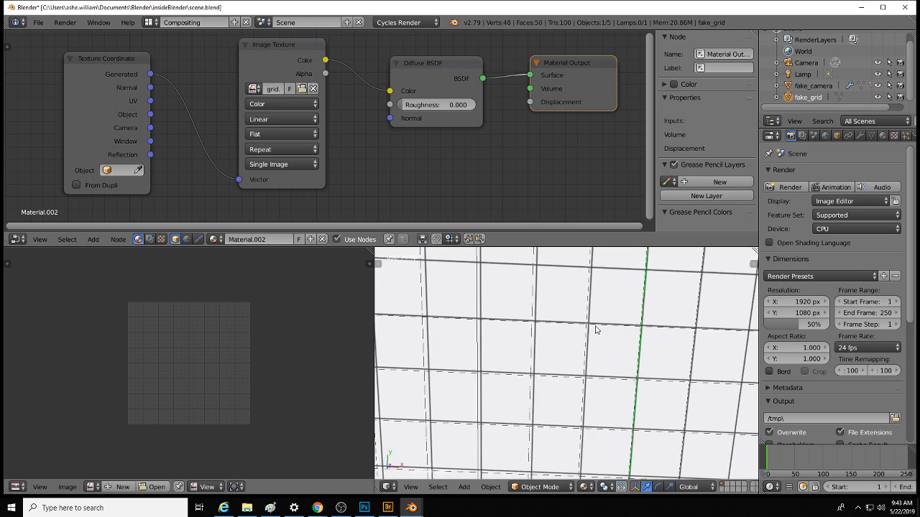
scroll(594, 330, "up", 6)
middle_click_drag(594, 400, 603, 268, "shift")
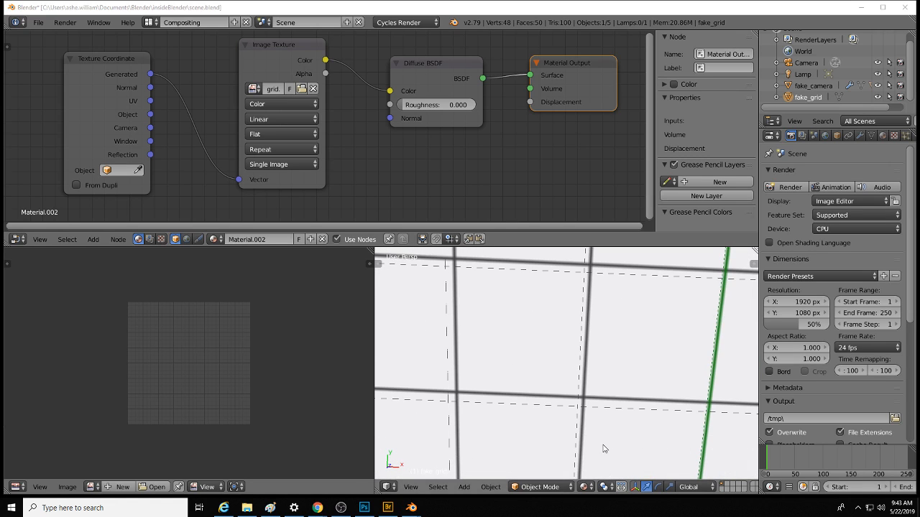
scroll(619, 399, "down", 6)
mouse_move(621, 384)
middle_mouse_down()
mouse_move(602, 396)
mouse_move(606, 459)
mouse_move(625, 299)
mouse_move(610, 380)
mouse_move(599, 373)
mouse_move(618, 384)
middle_mouse_up()
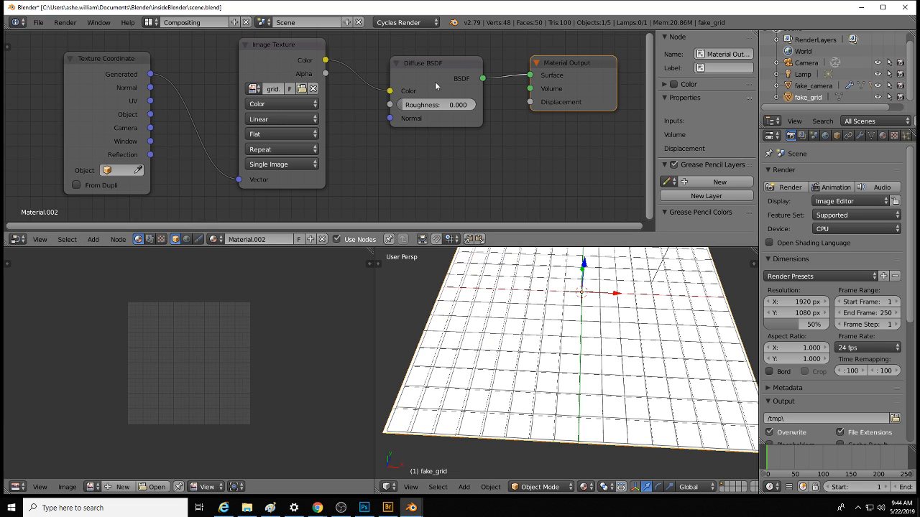
Step: Spread the material nodes apart to leave a wide gap between the Image Texture and Diffuse BSDF nodes
scroll(514, 132, "down", 2)
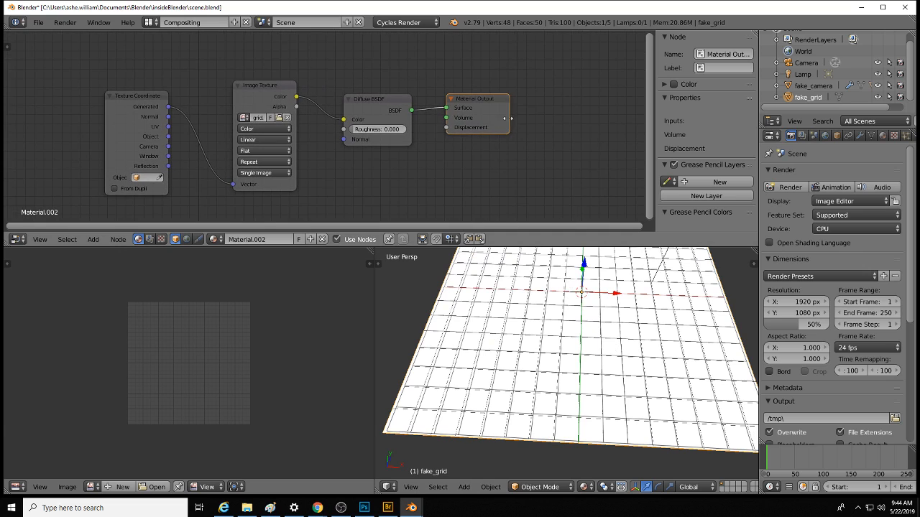
left_click_drag(488, 103, 616, 101)
left_click_drag(386, 99, 537, 97)
left_click_drag(262, 88, 218, 76)
left_click_drag(140, 96, 70, 96)
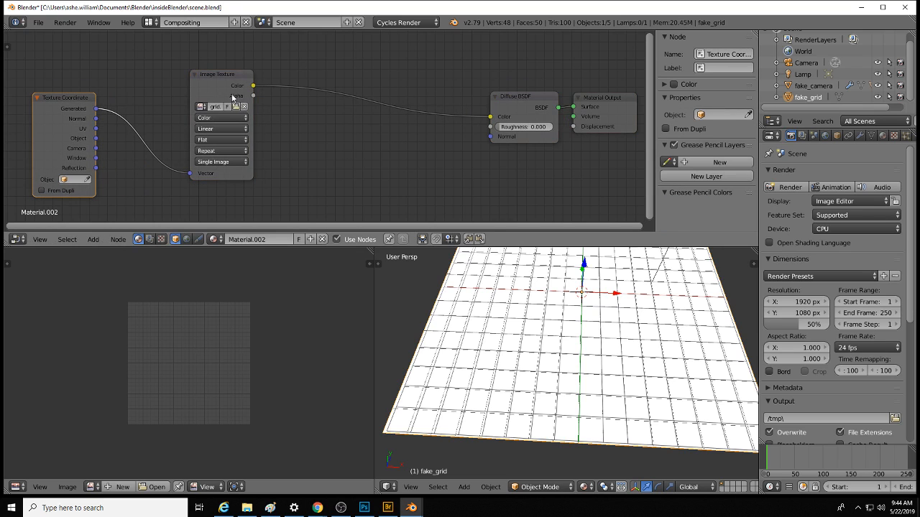
left_click_drag(216, 75, 150, 59)
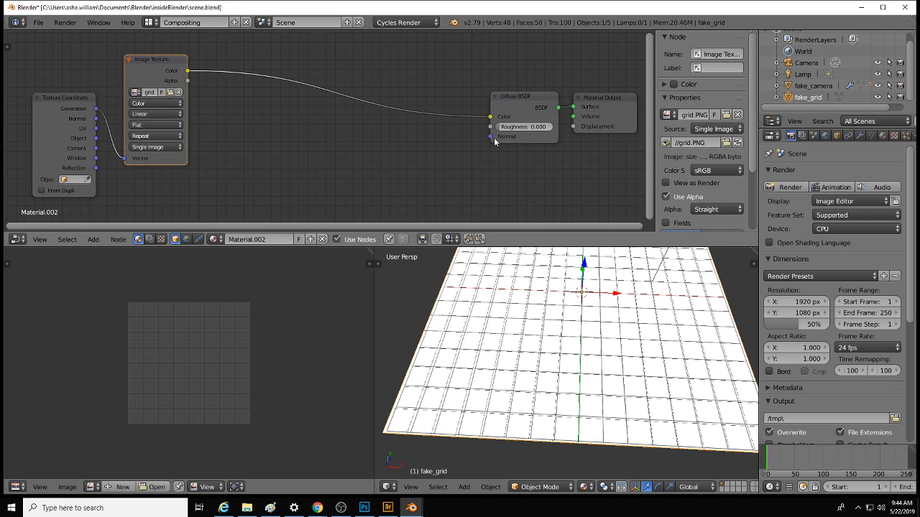
mouse_move(375, 139)
middle_mouse_down()
mouse_move(384, 164)
mouse_move(370, 154)
middle_mouse_up()
scroll(385, 162, "down", 2)
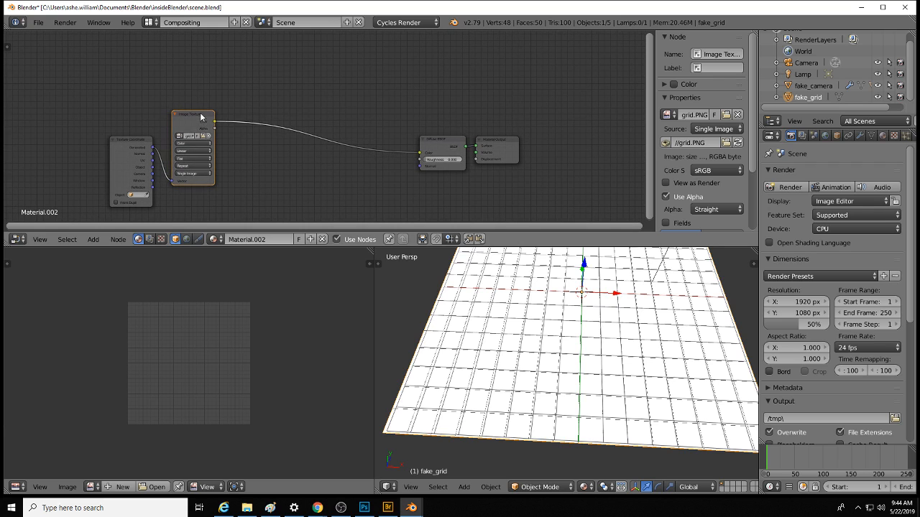
left_click_drag(202, 115, 219, 106)
left_click_drag(440, 140, 467, 127)
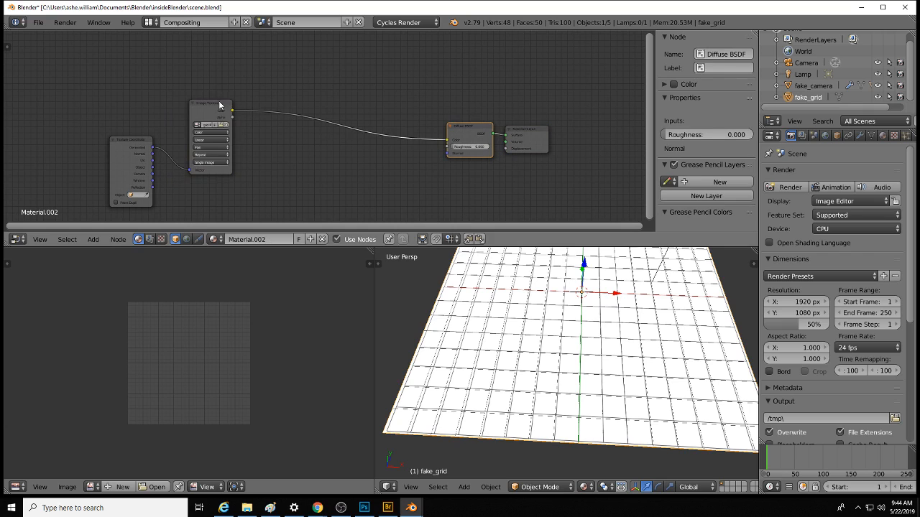
left_click_drag(219, 105, 198, 108)
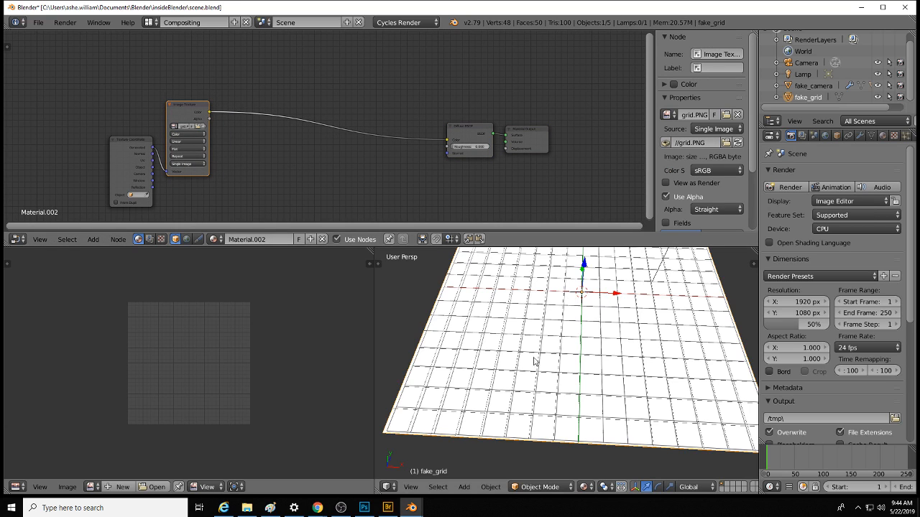
Step: Insert an RGB to BW converter node between the Image Texture and Diffuse BSDF nodes
left_click(94, 241)
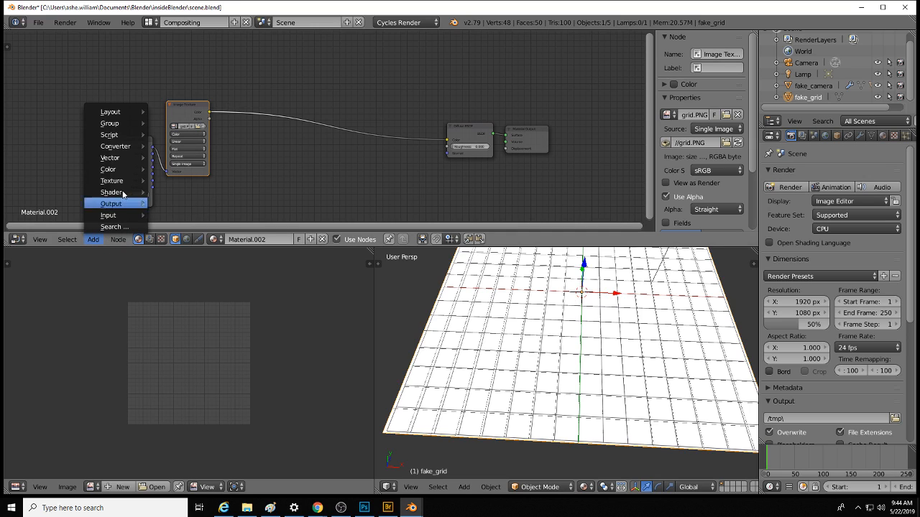
mouse_move(128, 166)
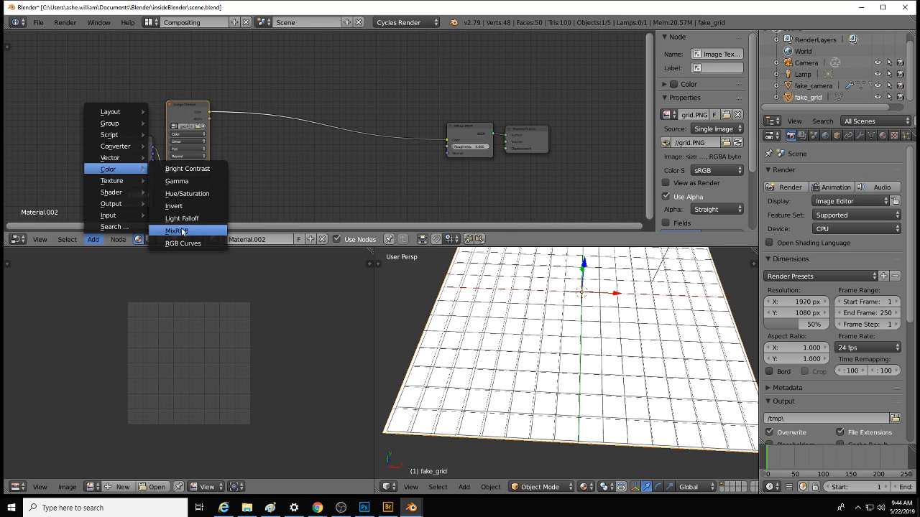
mouse_move(131, 146)
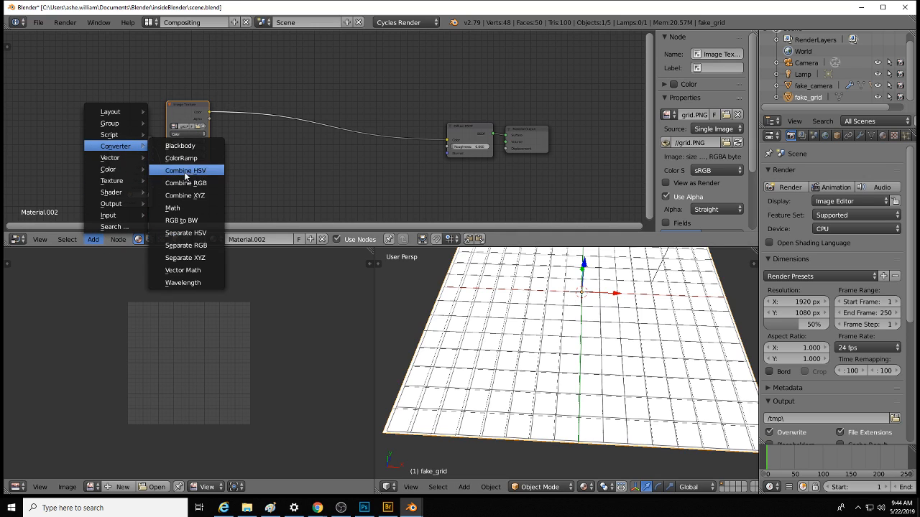
left_click(199, 221)
left_click(382, 94)
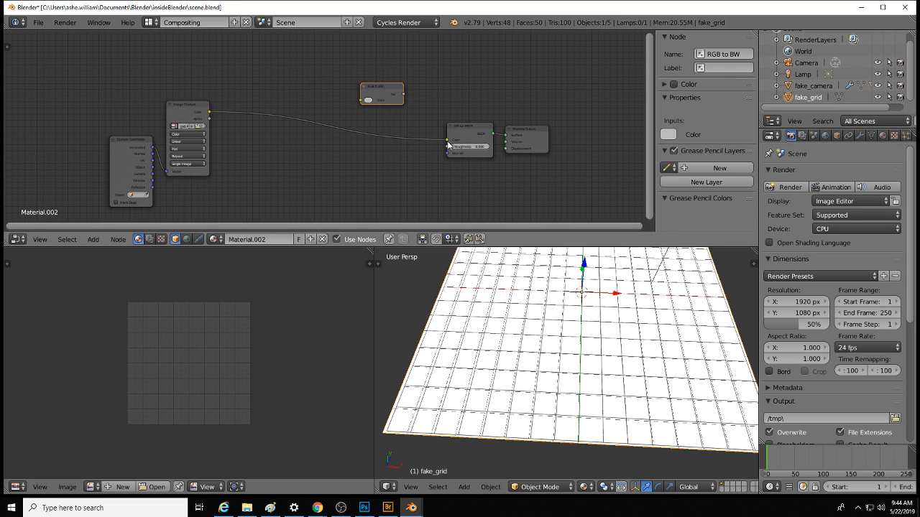
mouse_move(447, 141)
left_mouse_down()
mouse_move(358, 100)
mouse_move(454, 144)
left_mouse_up()
Step: Examine the grid lines on fake_grid up close and from above in the 3D view
scroll(582, 337, "up", 6)
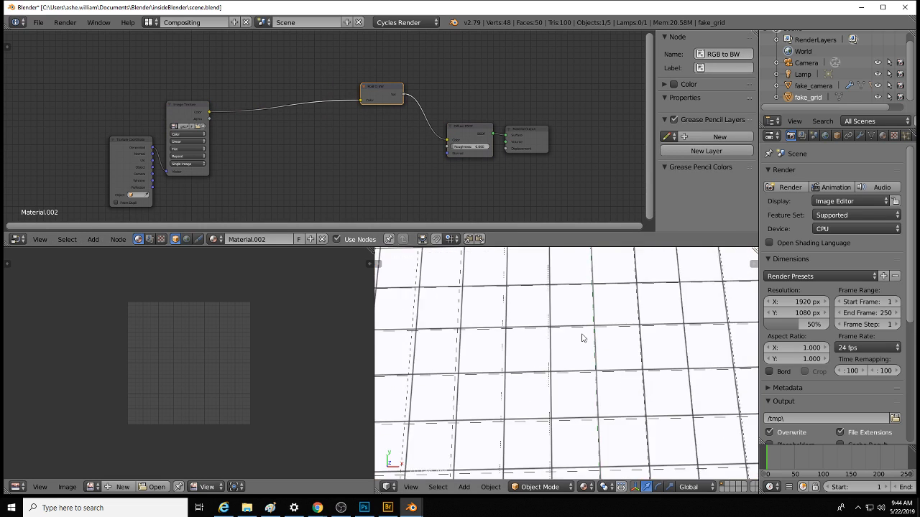
scroll(582, 338, "up", 8)
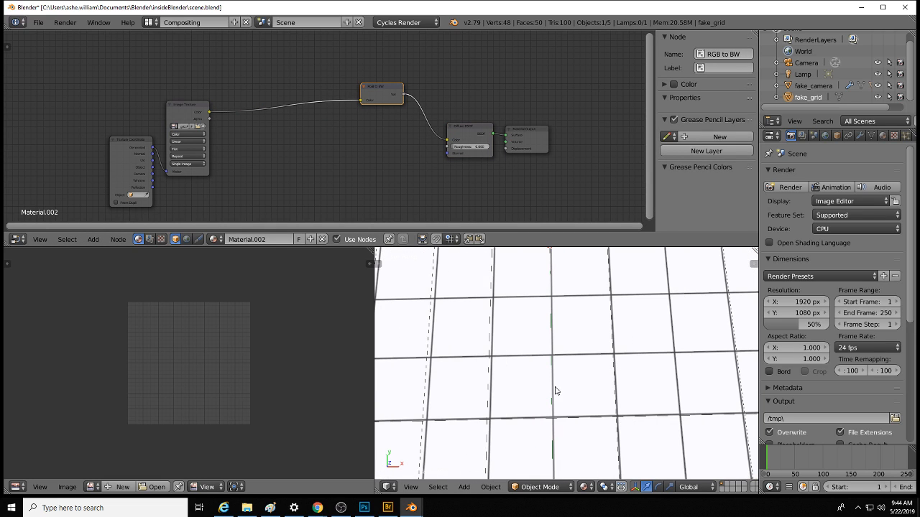
scroll(579, 337, "down", 4)
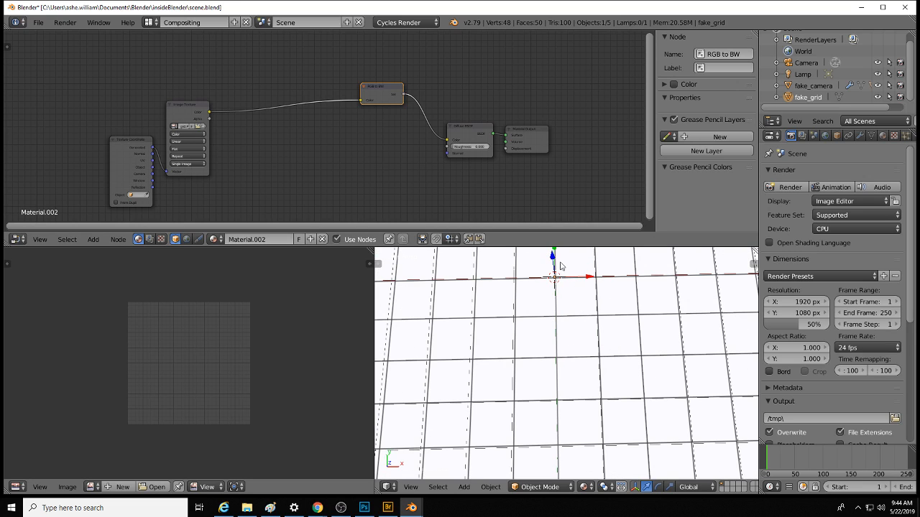
scroll(590, 334, "down", 3)
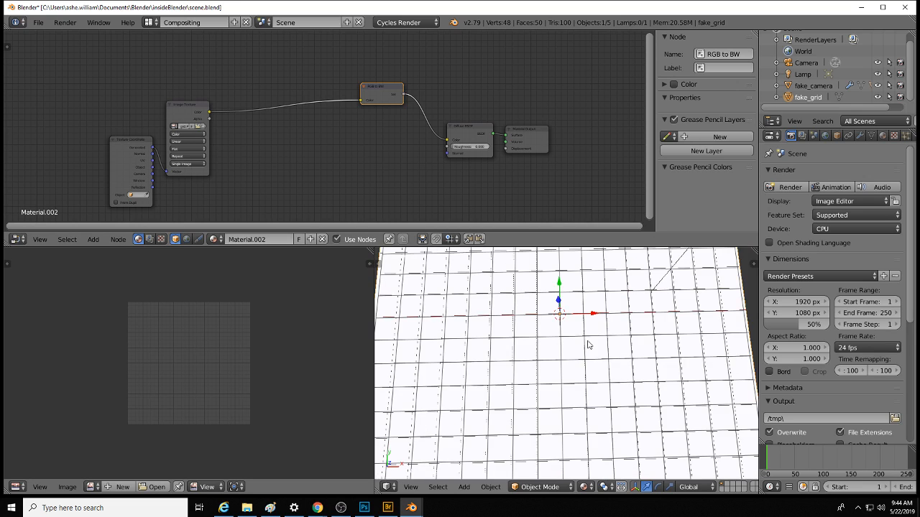
middle_click_drag(589, 345, 537, 353)
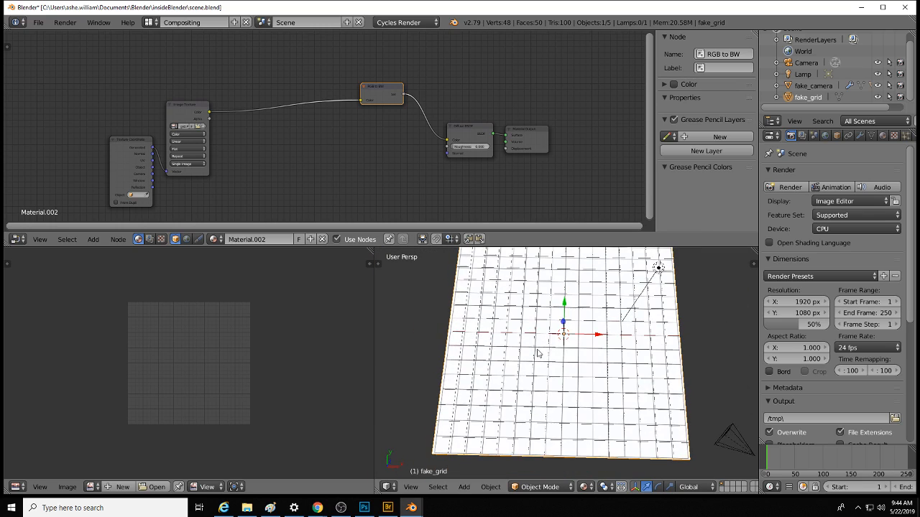
scroll(618, 335, "up", 4)
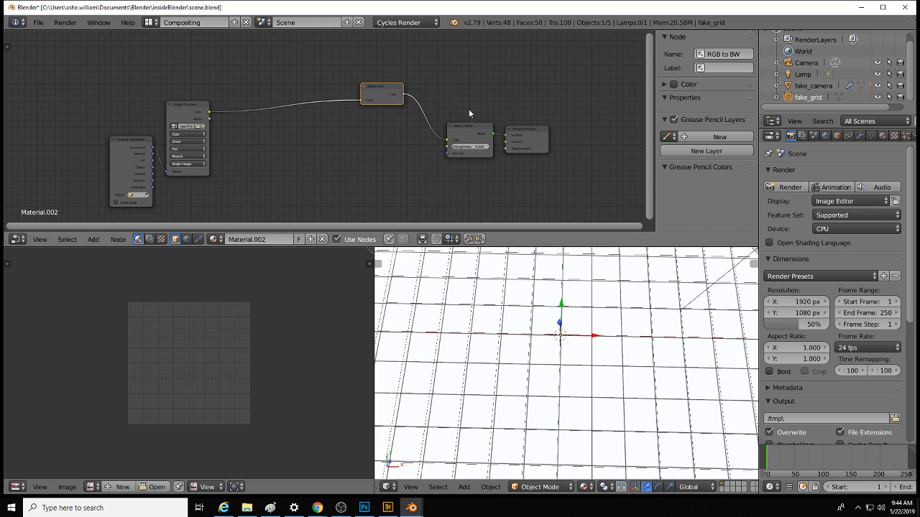
Step: Move RGB to BW nearer Image Texture, insert an RGB Curves node after it, and lower the curve's white end point to Y 0.000
left_click_drag(389, 89, 293, 98)
left_click(93, 239)
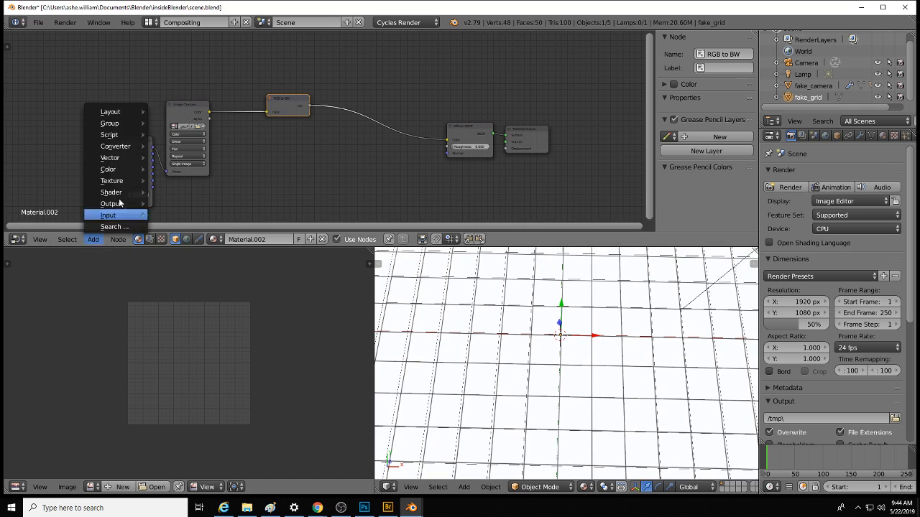
left_click(182, 243)
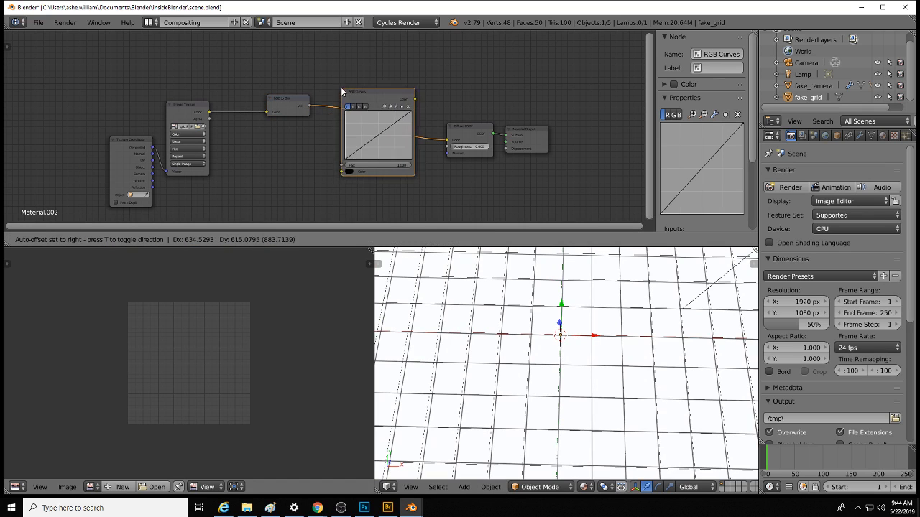
left_click(368, 104)
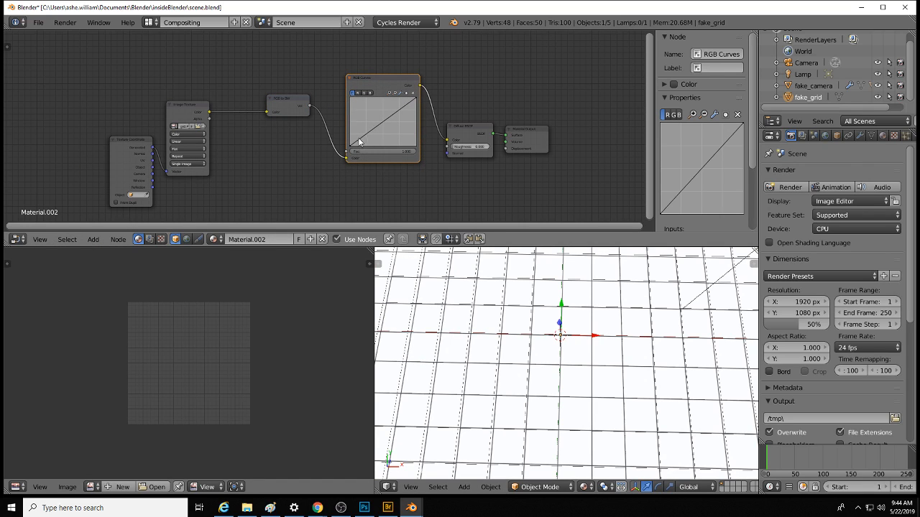
left_click_drag(415, 99, 415, 146)
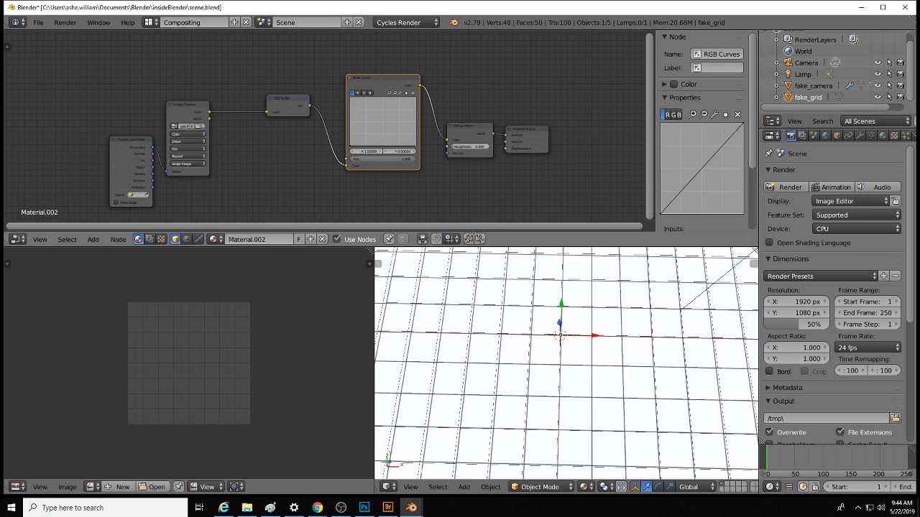
Step: Turn on Only Render in the 3D view's display settings to hide the viewport overlays
middle_click_drag(584, 336, 625, 344)
key("n")
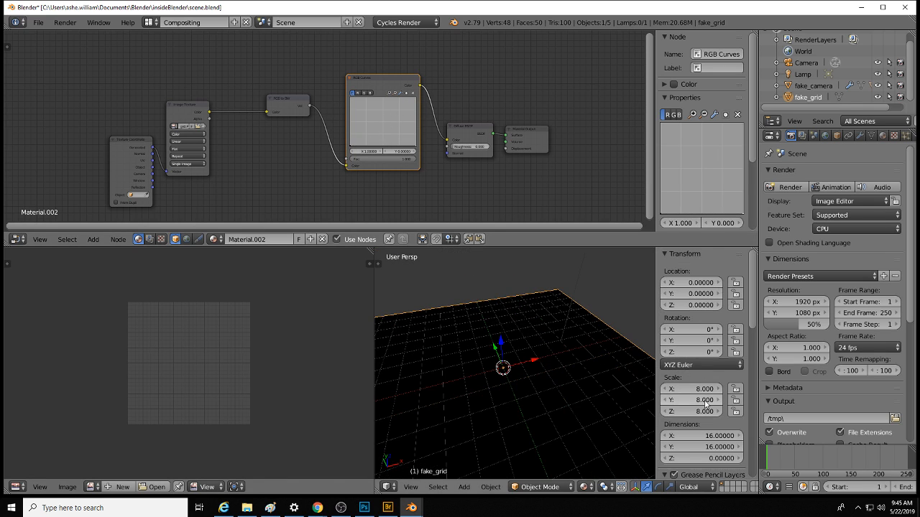
scroll(707, 408, "down", 8)
scroll(706, 406, "down", 5)
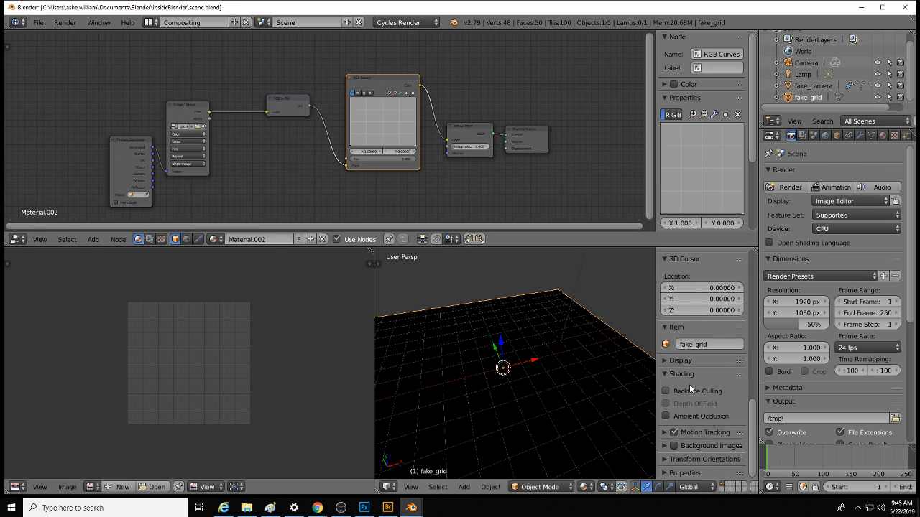
left_click(665, 377)
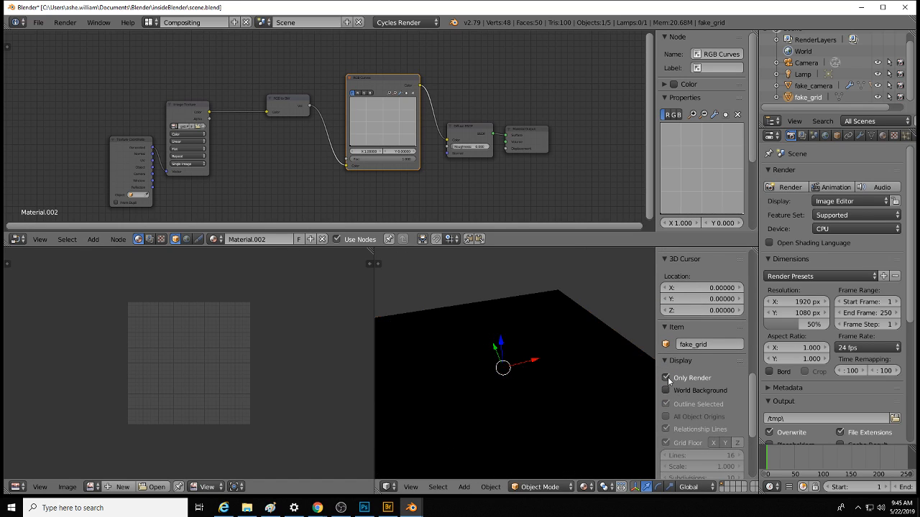
middle_click_drag(546, 392, 528, 372)
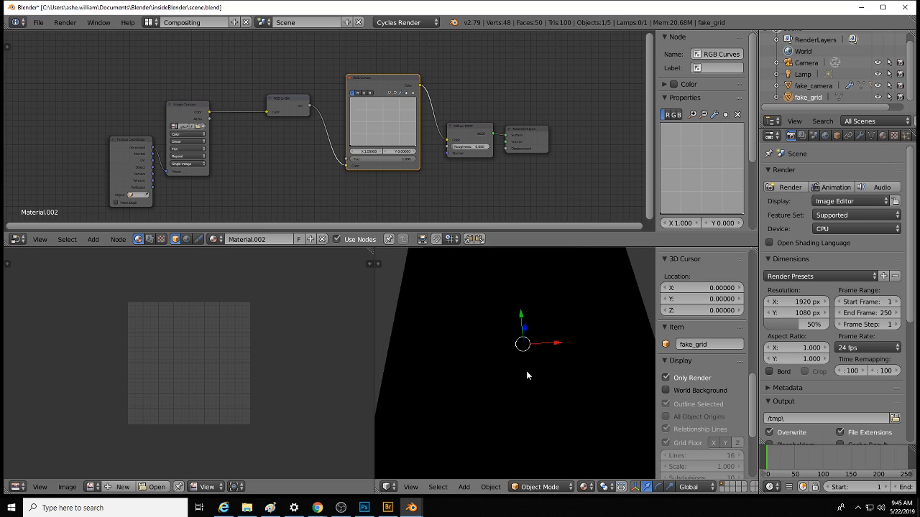
Step: Restore the RGB curve's white end point to Y 1.000 and shape a steep rise with an upper point at X 0.267, Y 1.000
mouse_move(350, 147)
left_mouse_down()
mouse_move(350, 132)
mouse_move(350, 150)
left_mouse_up()
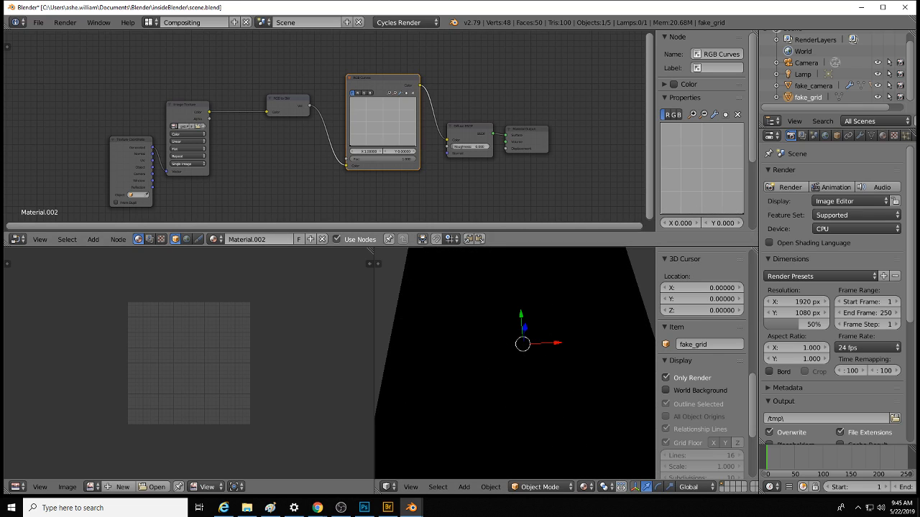
left_click_drag(416, 146, 416, 98)
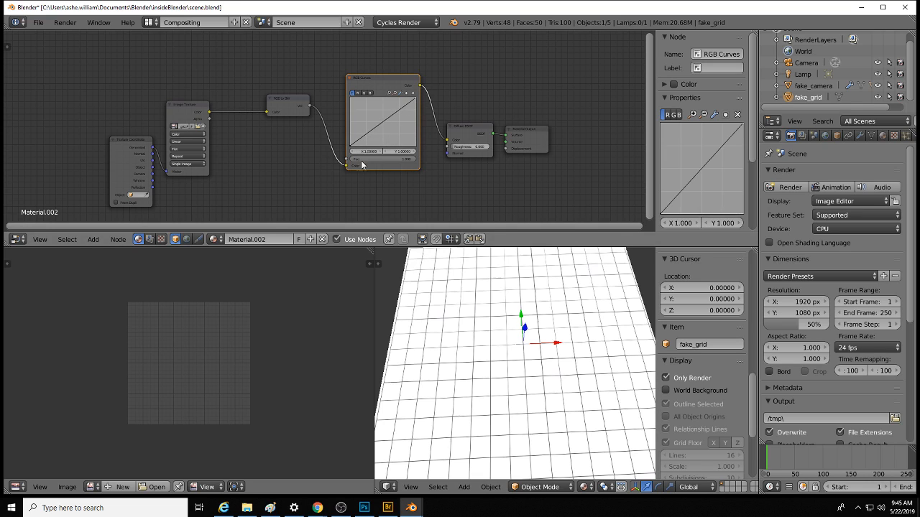
mouse_move(352, 147)
left_mouse_down()
mouse_move(352, 97)
mouse_move(347, 150)
left_mouse_up()
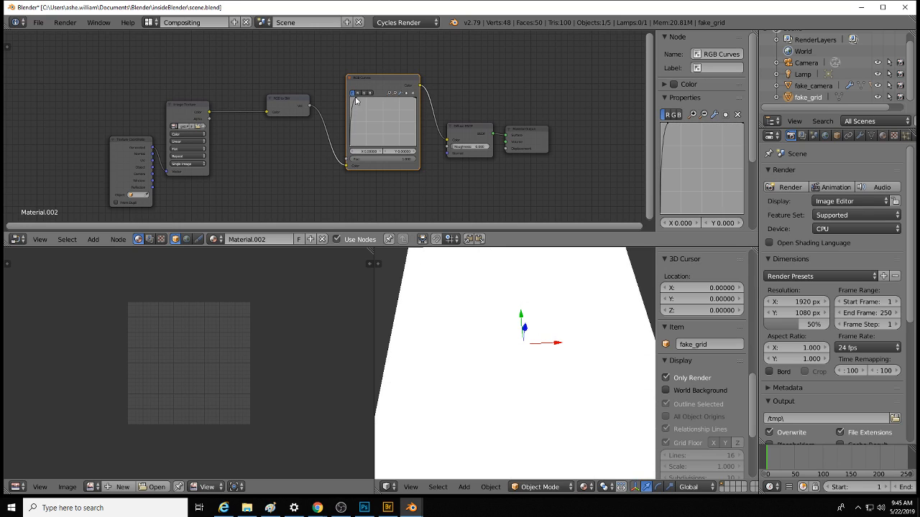
left_click_drag(355, 101, 375, 90)
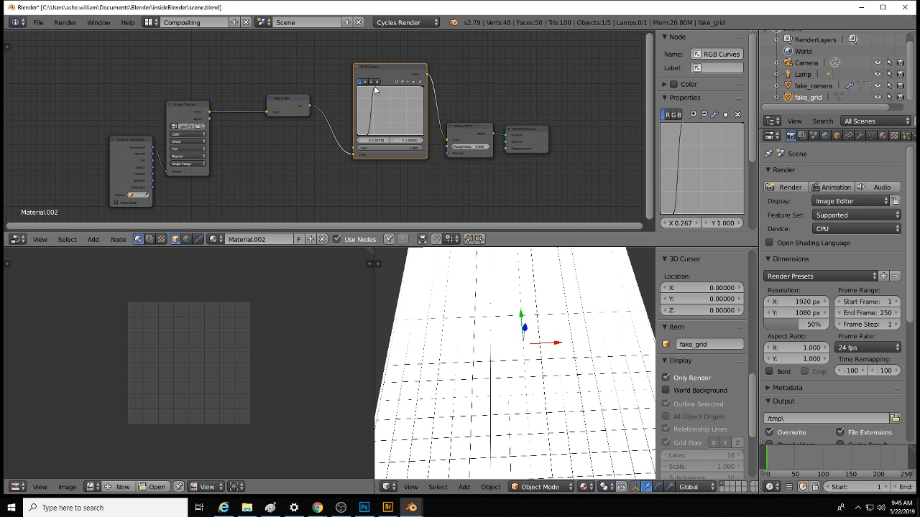
Step: Shift the RGB curve's steep rise toward brighter values, with an upper point at X 0.473, Y 1.000 and a lower point at X 0.374, Y 0.000
scroll(508, 337, "up", 5)
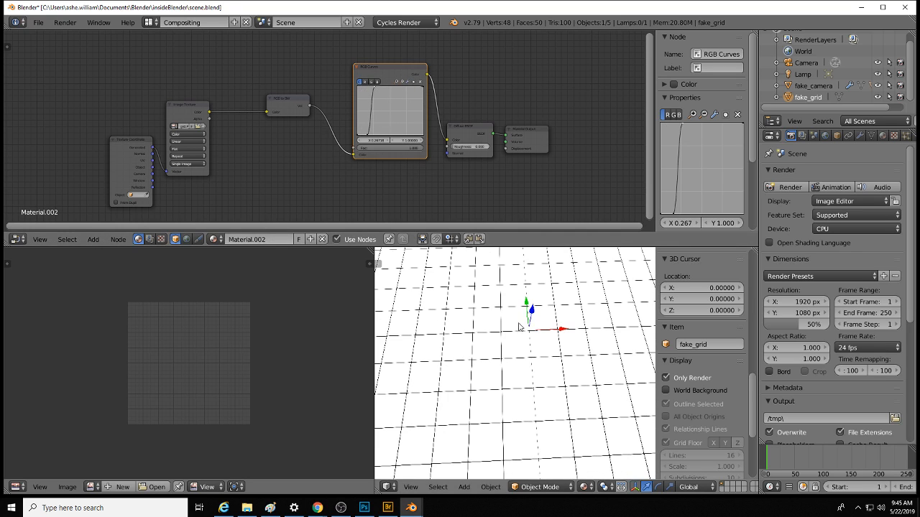
scroll(507, 336, "up", 1)
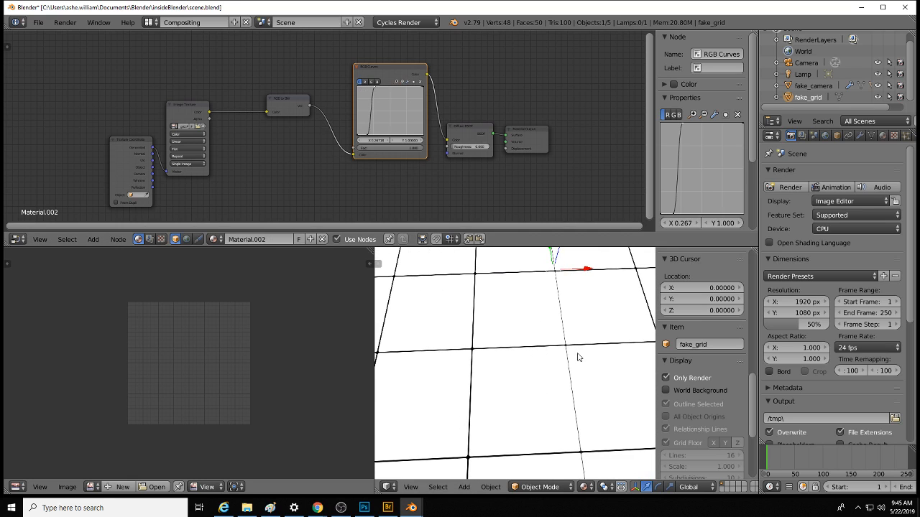
middle_click_drag(578, 357, 575, 354)
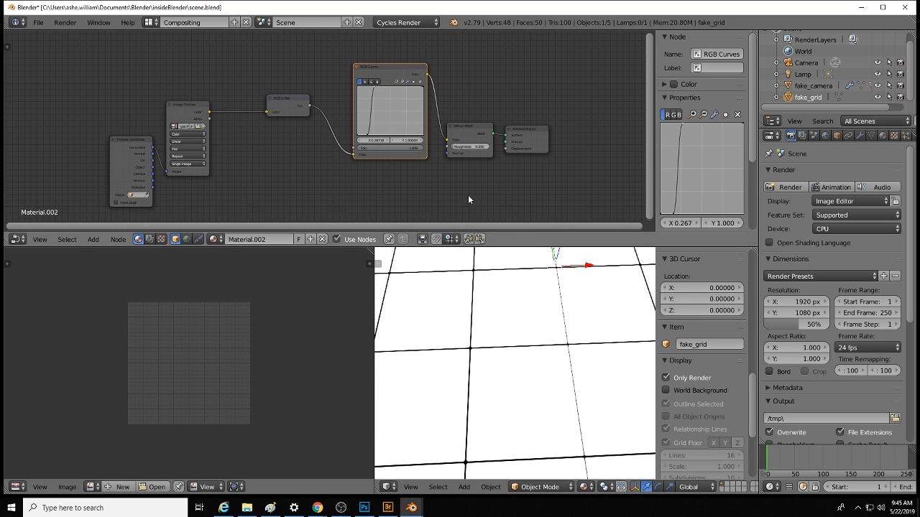
left_click_drag(372, 126, 372, 139)
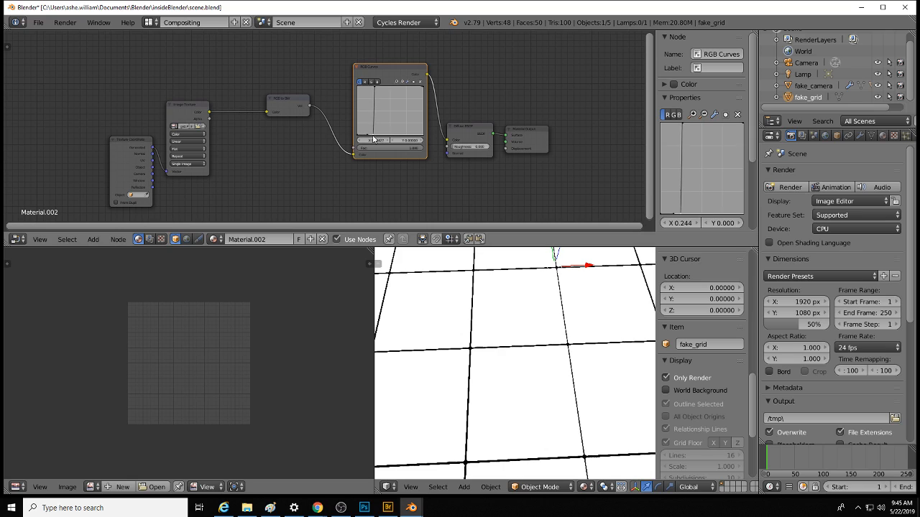
left_click_drag(374, 89, 380, 89)
left_click_drag(375, 135, 379, 138)
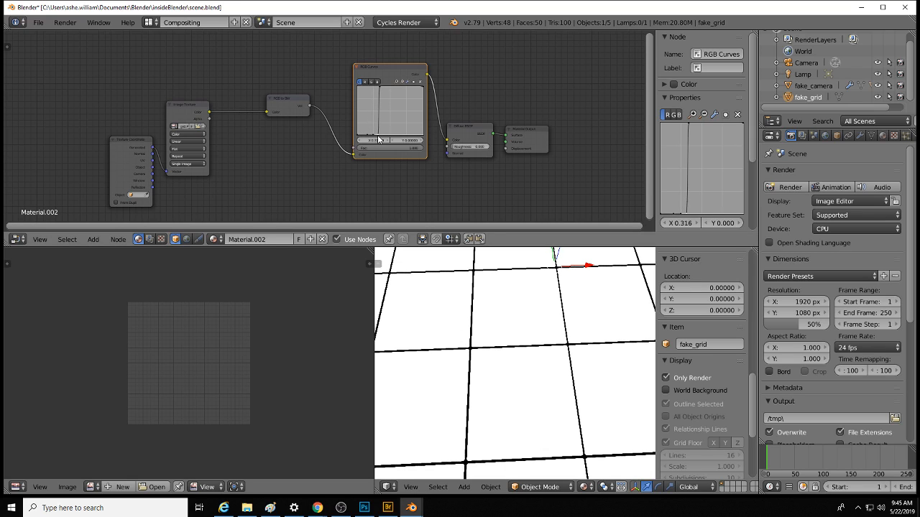
left_click_drag(381, 88, 384, 86)
left_click_drag(379, 131, 388, 88)
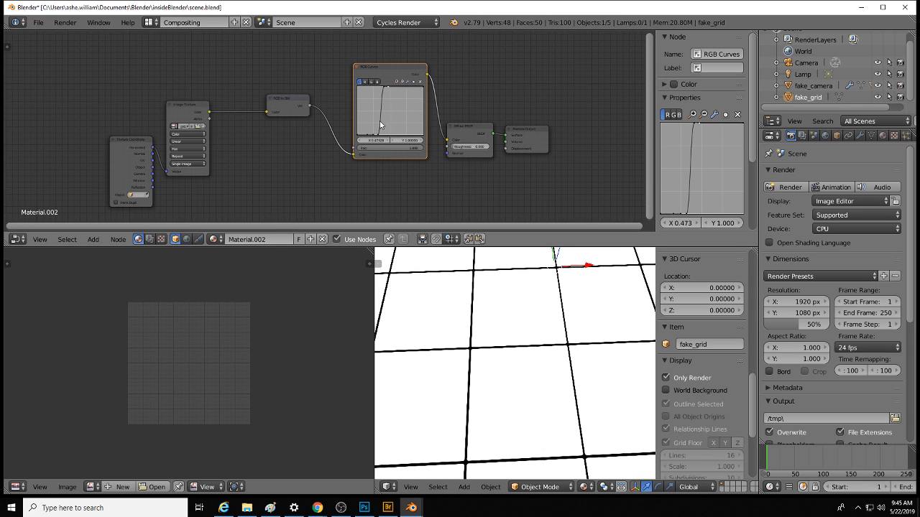
left_click_drag(378, 129, 382, 136)
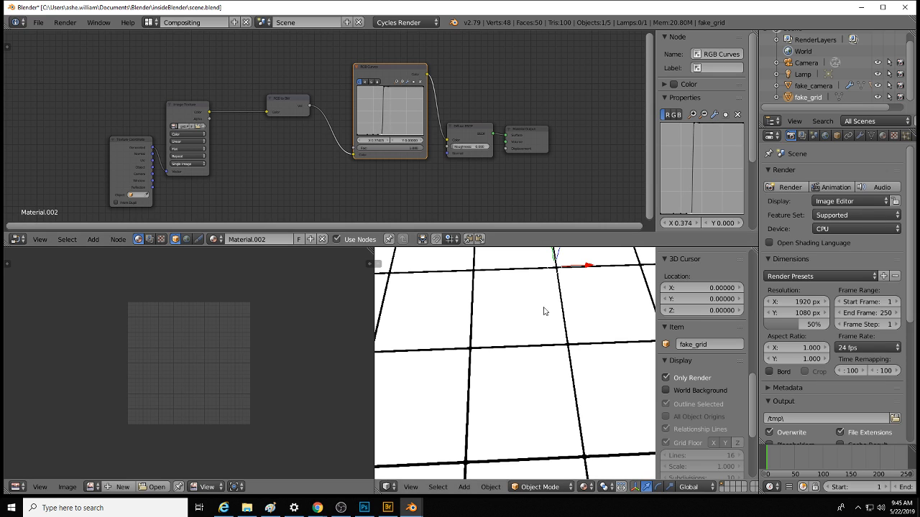
Step: Move the Diffuse BSDF and Material Output nodes farther from RGB Curves, leaving a wide gap for more nodes
scroll(574, 363, "down", 2)
scroll(554, 362, "down", 5)
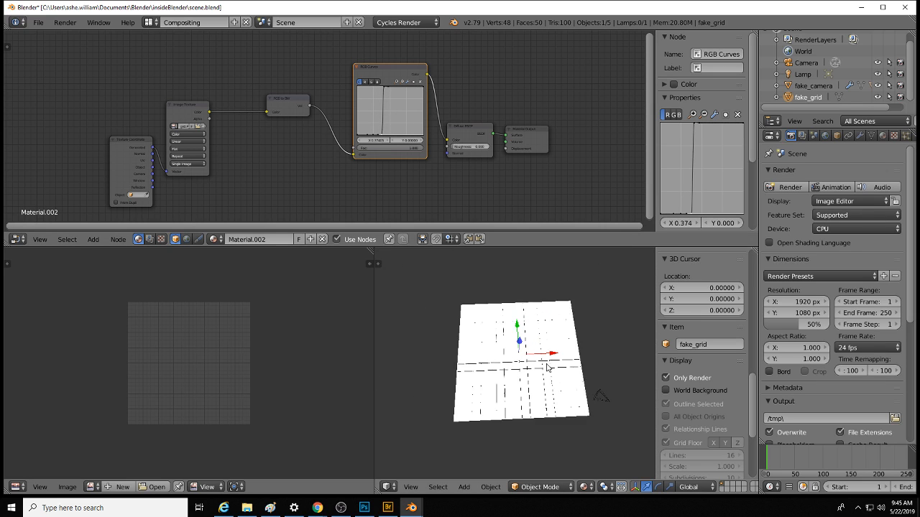
scroll(545, 363, "up", 4)
scroll(544, 361, "up", 3)
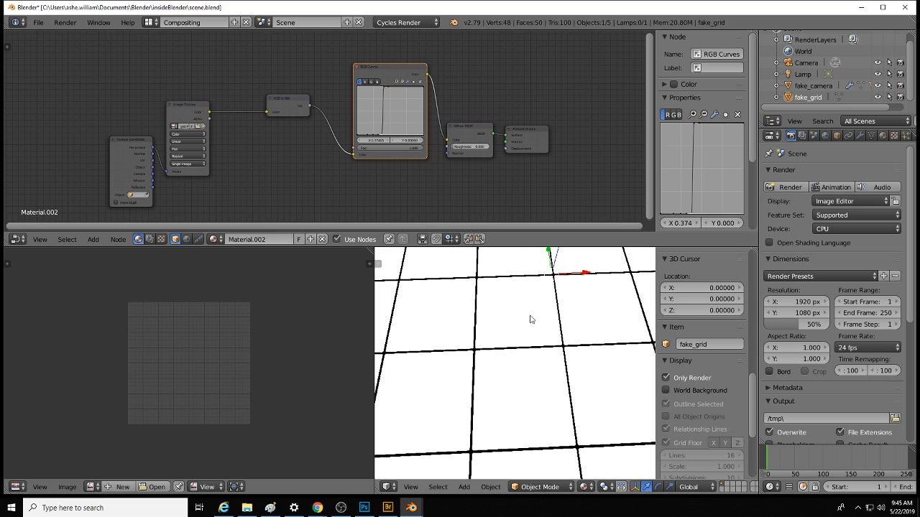
left_click_drag(526, 131, 625, 125)
left_click_drag(485, 131, 577, 125)
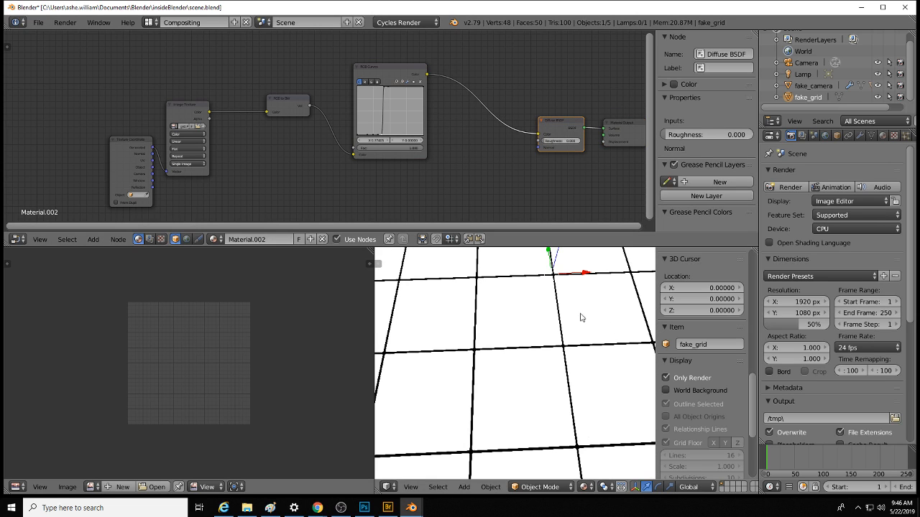
scroll(570, 155, "down", 2)
middle_click_drag(540, 181, 495, 170)
scroll(426, 180, "up", 3)
left_click_drag(565, 117, 636, 112)
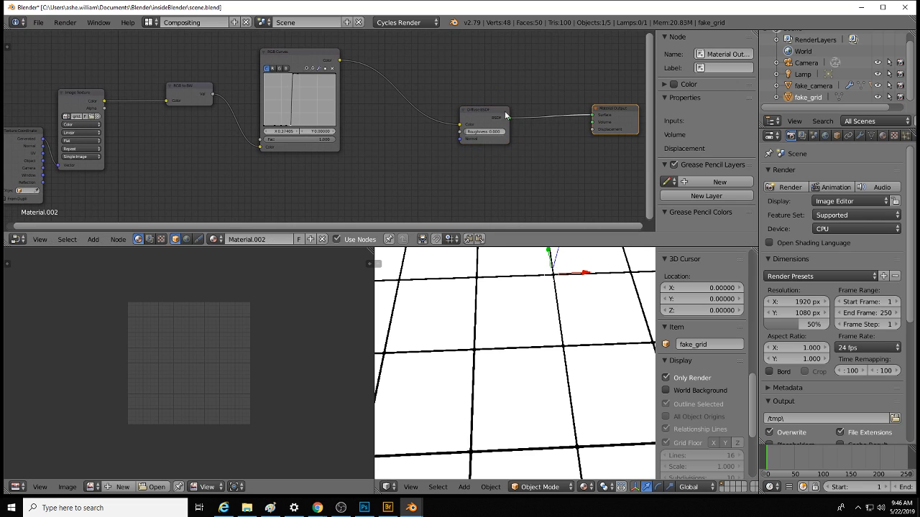
left_click_drag(505, 115, 579, 111)
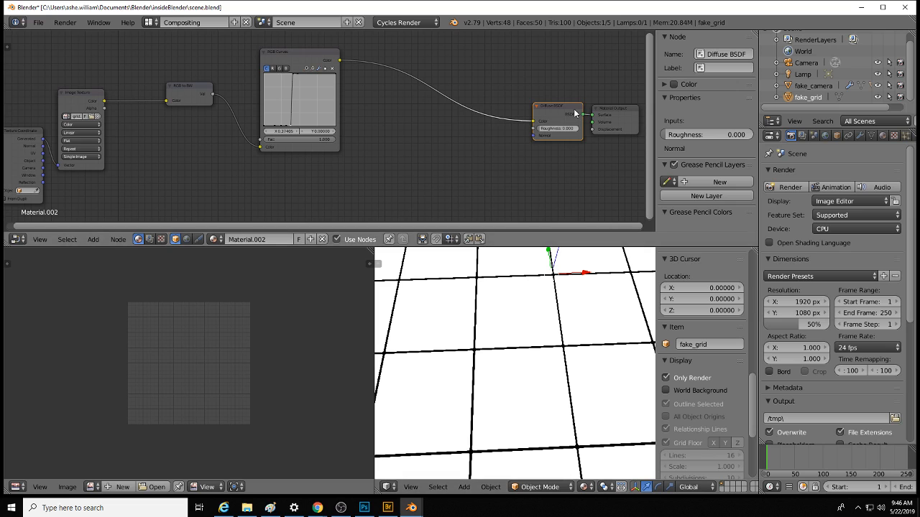
Step: Add a Mix Shader node between Diffuse BSDF and Material Output, and set its Fac to 0.000
left_click(100, 240)
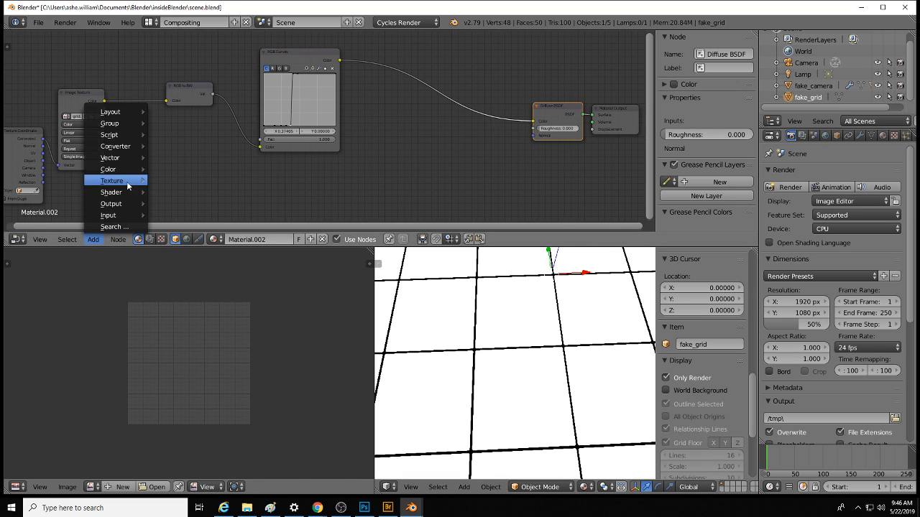
mouse_move(118, 192)
left_click(182, 303)
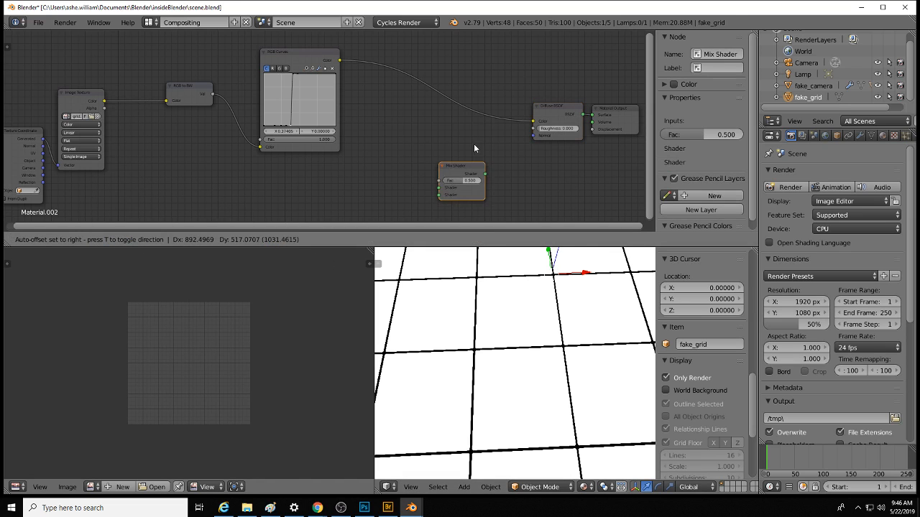
left_click(564, 148)
left_click_drag(561, 109, 512, 117)
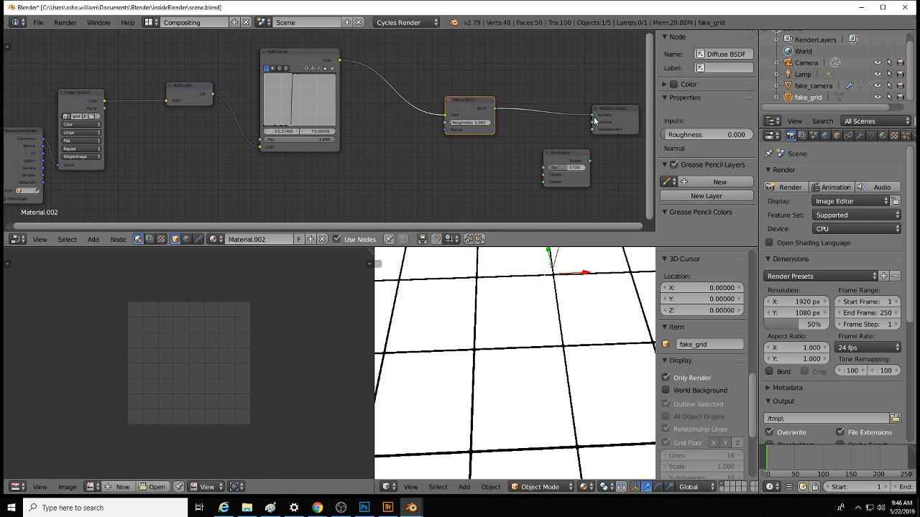
left_click_drag(558, 160, 594, 115)
mouse_move(532, 107)
left_mouse_down()
mouse_move(471, 104)
mouse_move(543, 111)
mouse_move(528, 111)
left_mouse_up()
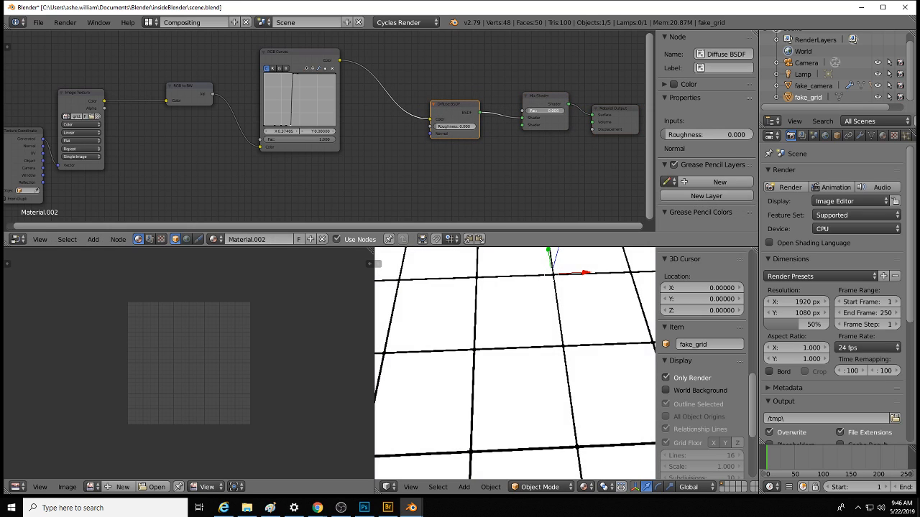
Step: Add a Transparent BSDF node below Diffuse BSDF and connect it to the Mix Shader's second Shader input
left_click_drag(451, 110, 448, 59)
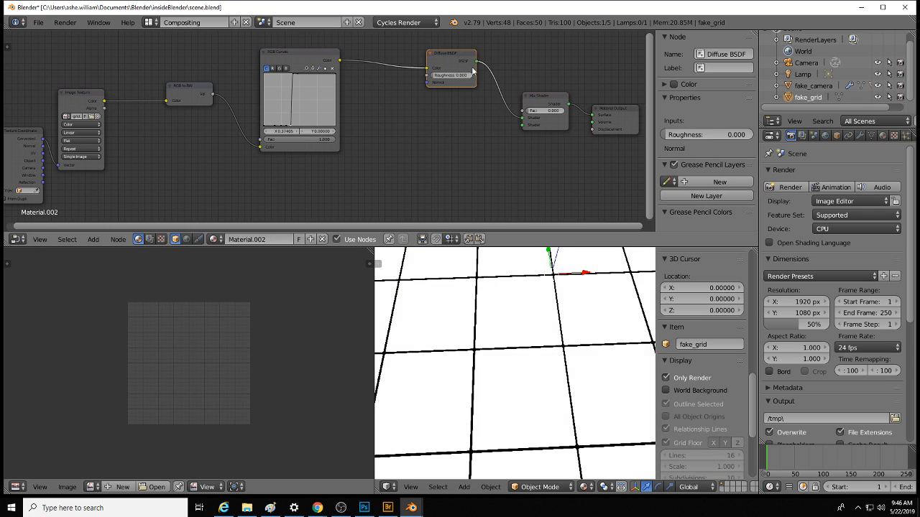
left_click_drag(544, 96, 554, 88)
left_click(92, 240)
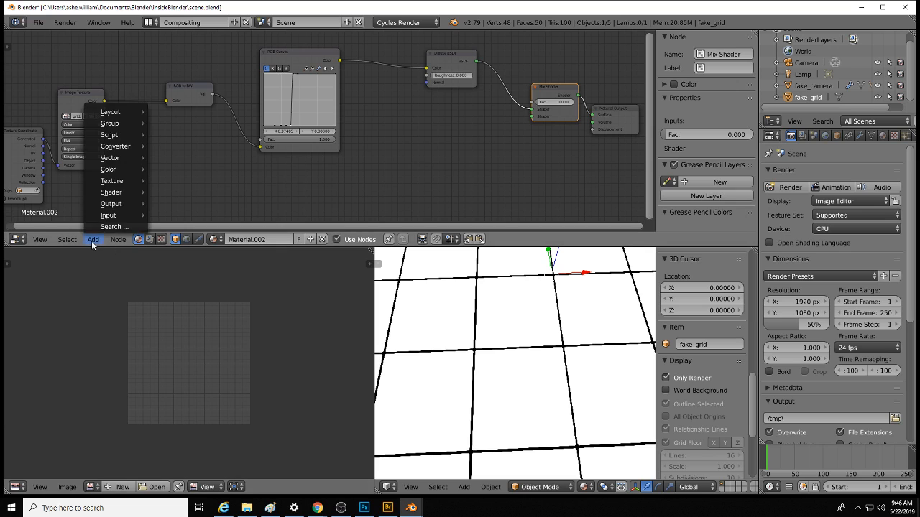
mouse_move(125, 196)
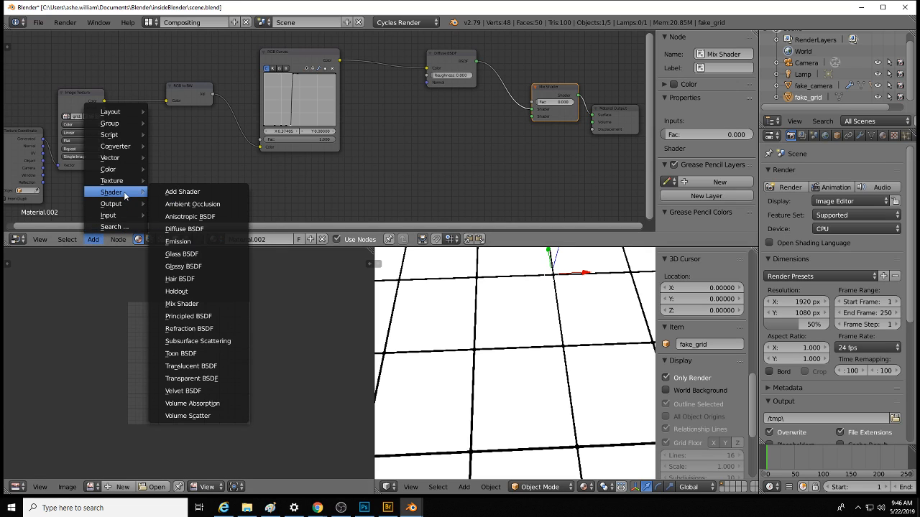
left_click(194, 379)
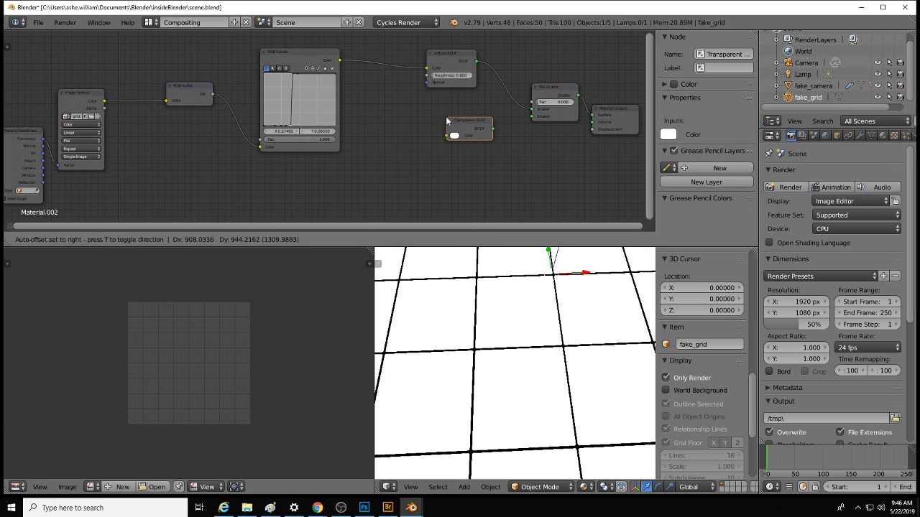
left_click(460, 109)
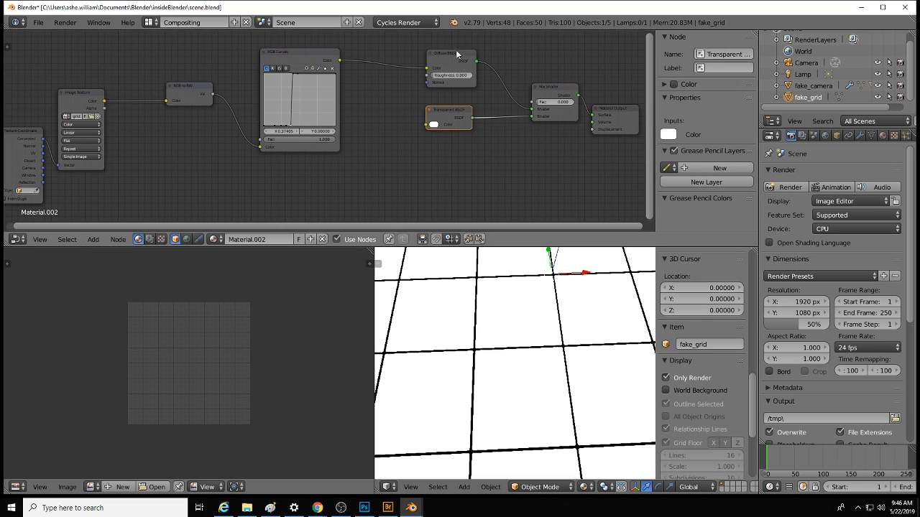
Step: Reroute Diffuse BSDF to the Mix Shader's Fac input and connect the Image Texture's Color output to its first Shader input
mouse_move(459, 56)
left_mouse_down()
mouse_move(420, 62)
mouse_move(457, 66)
left_mouse_up()
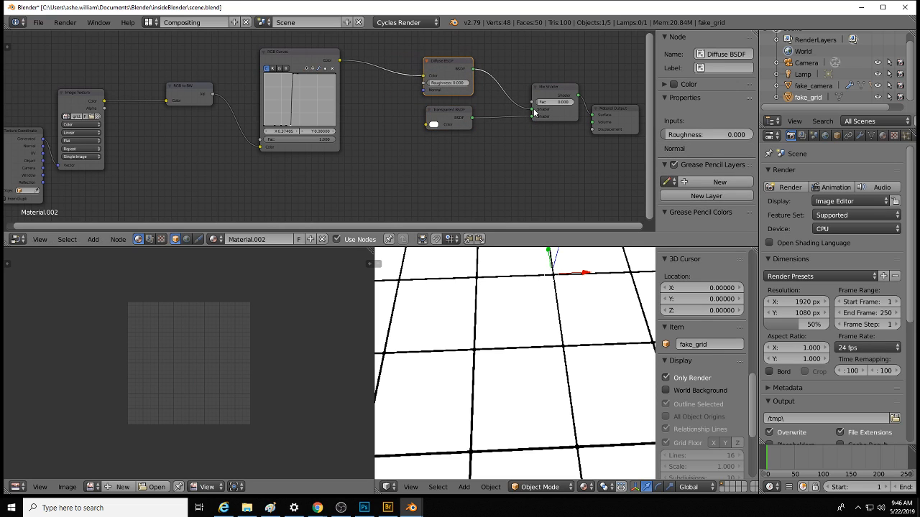
left_click_drag(532, 110, 532, 102)
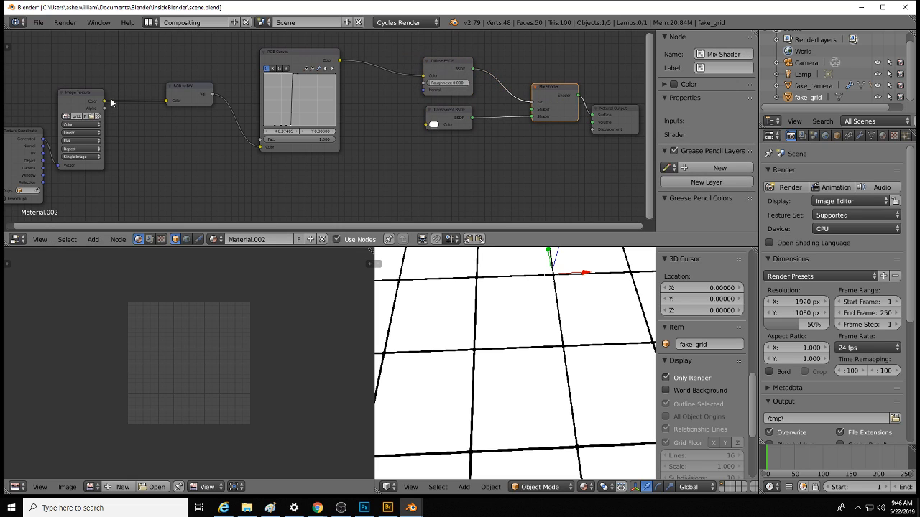
left_click_drag(105, 100, 535, 110)
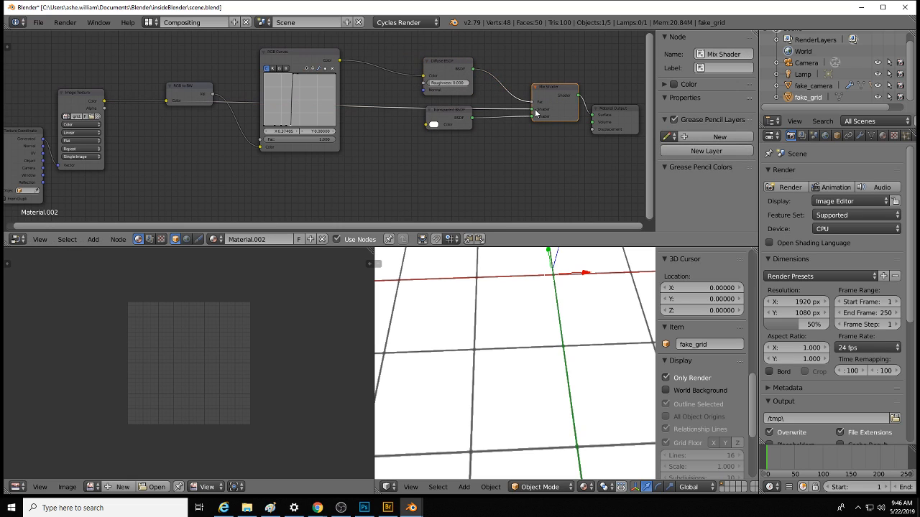
left_click_drag(459, 113, 466, 137)
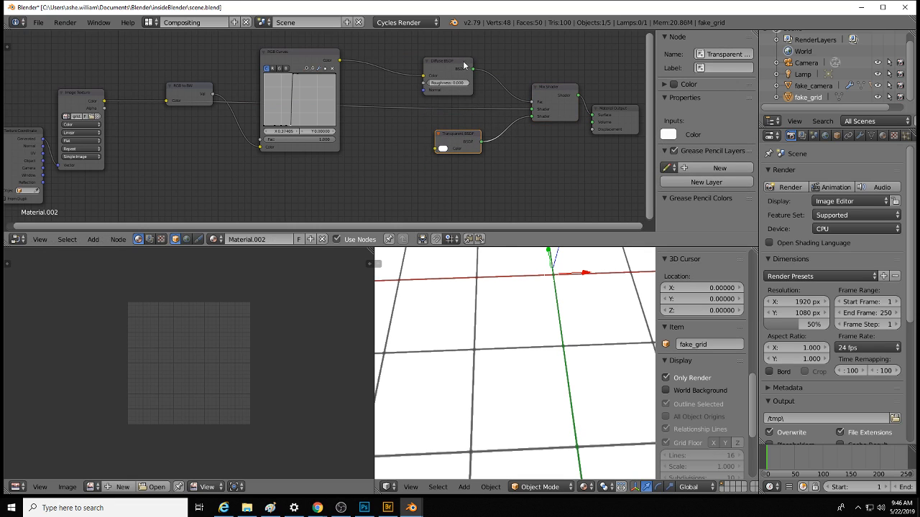
left_click_drag(464, 66, 456, 58)
Step: Switch the 3D view to Rendered shading and frame the whole grid plane
scroll(534, 350, "down", 5)
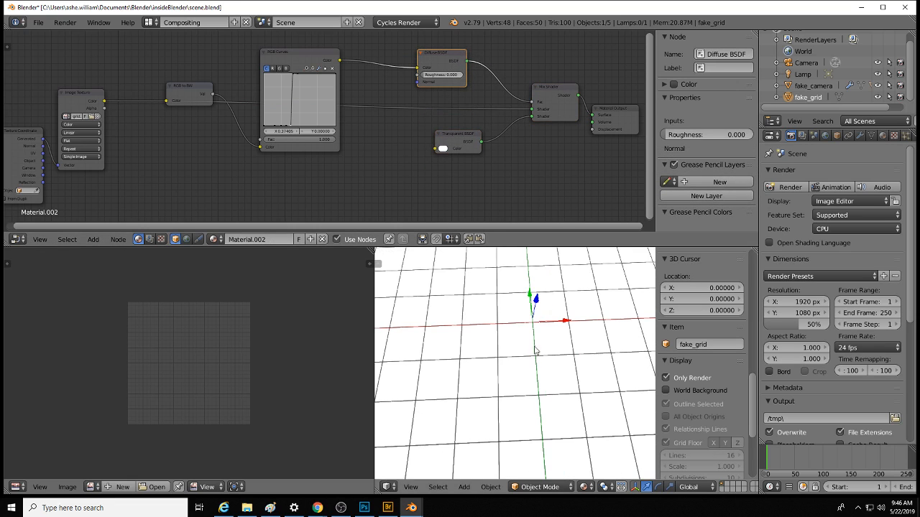
scroll(529, 382, "down", 5)
scroll(530, 381, "up", 5)
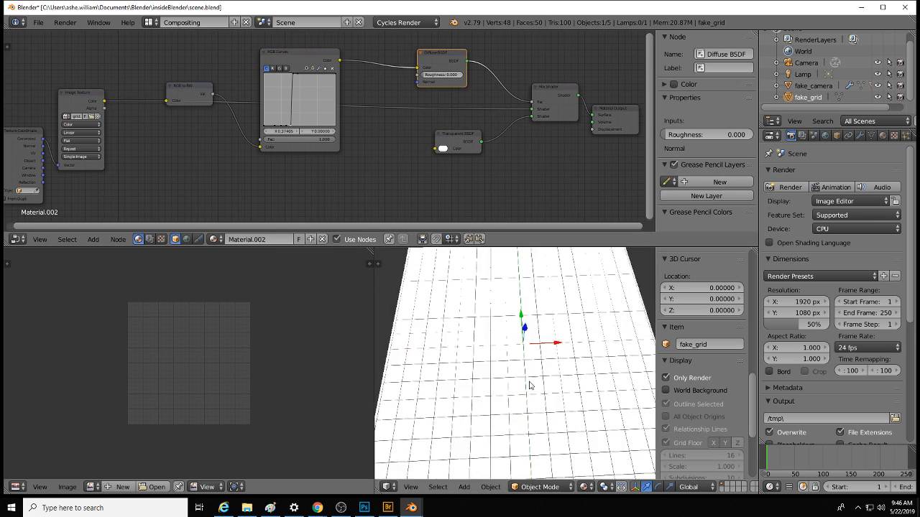
scroll(529, 388, "down", 2)
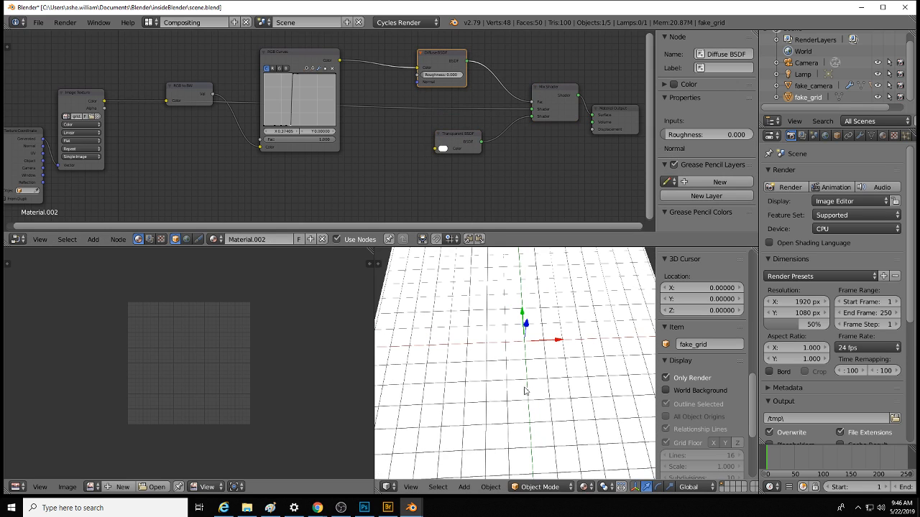
left_click(585, 487)
left_click(618, 411)
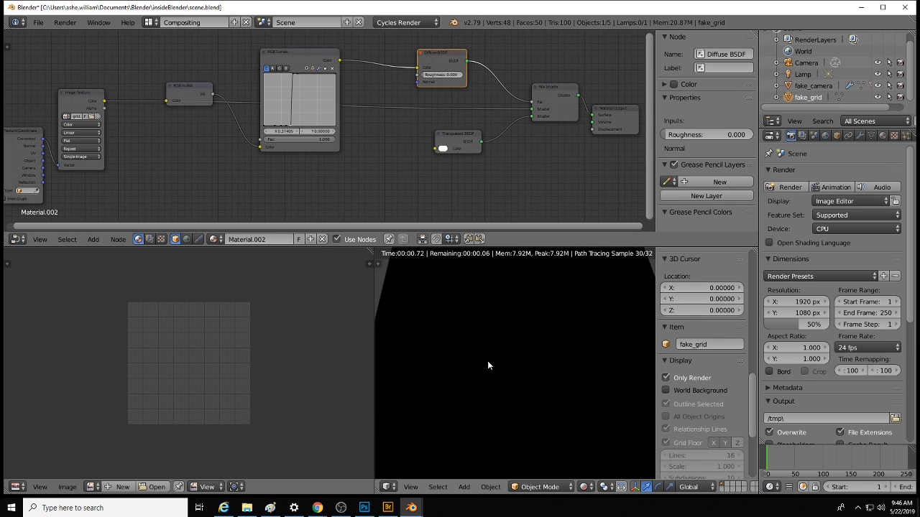
mouse_move(516, 391)
middle_mouse_down()
mouse_move(569, 353)
mouse_move(560, 306)
mouse_move(515, 355)
middle_mouse_up()
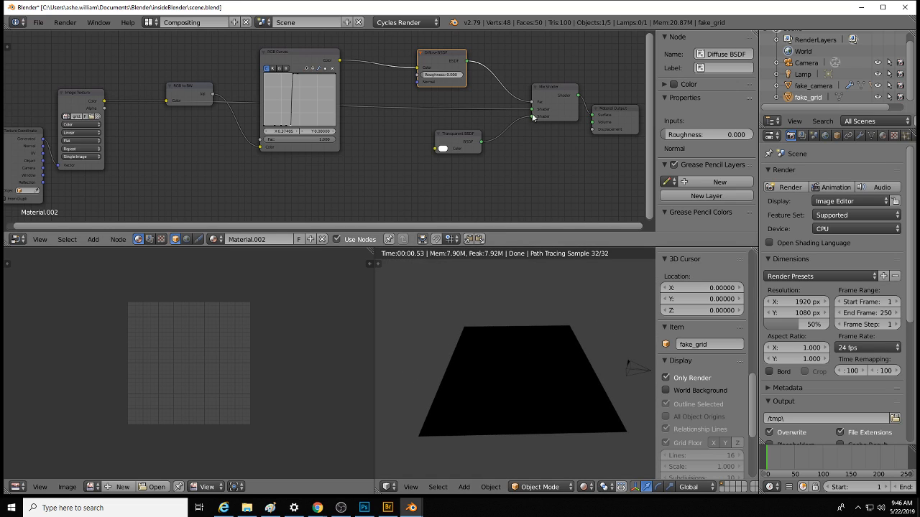
Step: Swap the Mix Shader's Shader inputs so Transparent BSDF feeds the first and the Image Texture's Color output feeds the second
mouse_move(532, 110)
left_mouse_down()
mouse_move(434, 126)
mouse_move(388, 171)
mouse_move(532, 107)
left_mouse_up()
left_click_drag(104, 100, 533, 114)
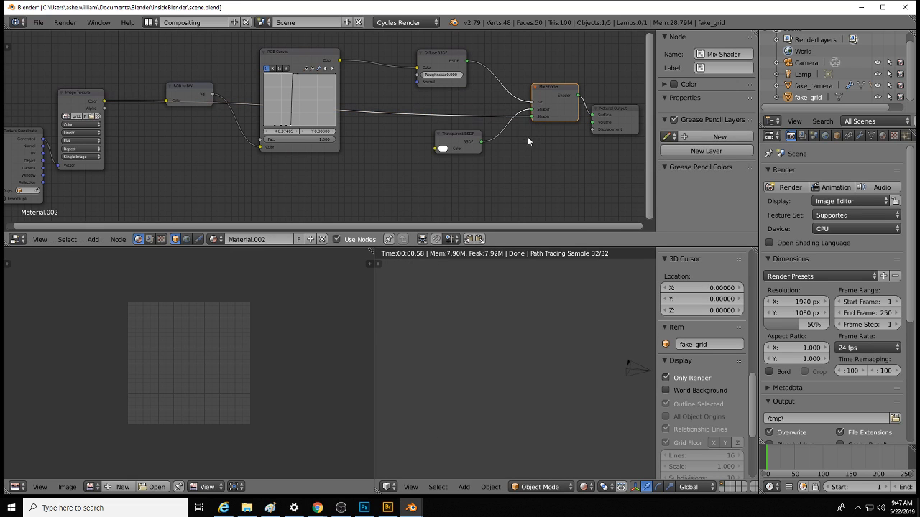
scroll(546, 341, "up", 5)
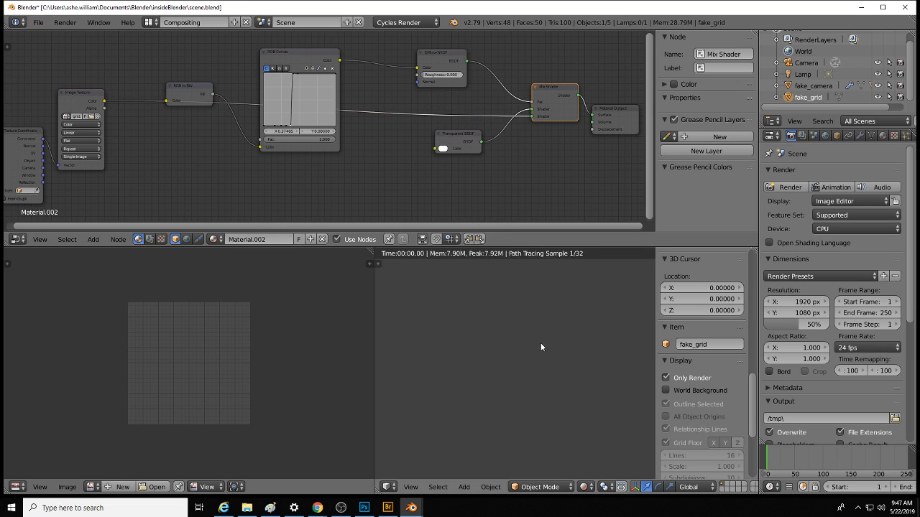
left_click(452, 57)
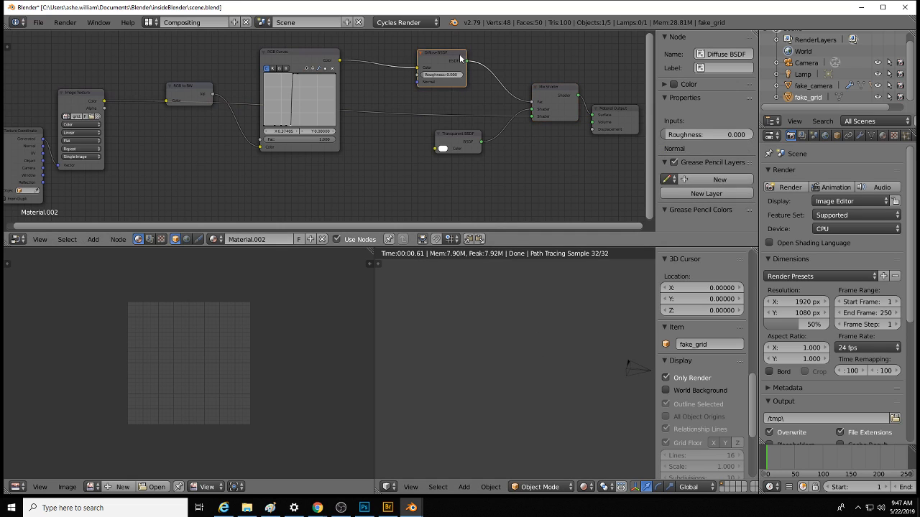
Step: Add an Emission node between the Image Texture's Color output and the Mix Shader's second Shader input
left_click(93, 239)
mouse_move(138, 181)
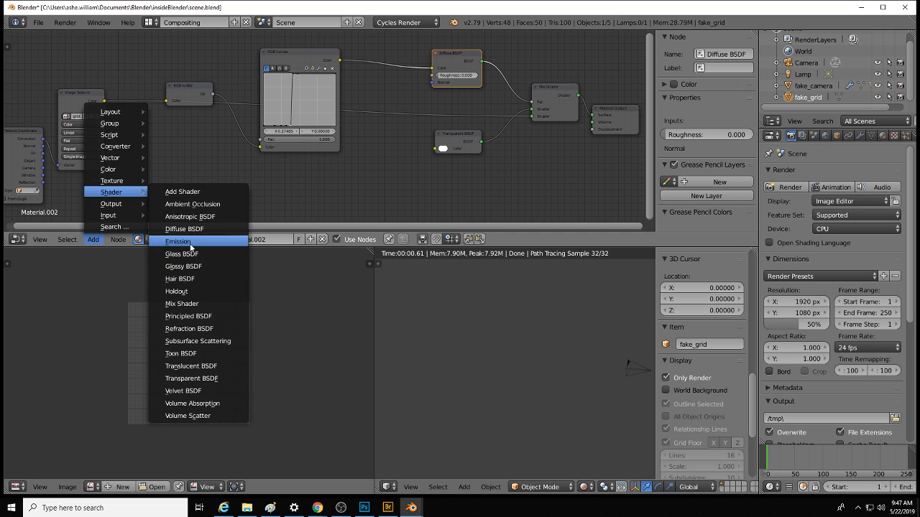
left_click(193, 243)
left_click(406, 183)
left_click(455, 56)
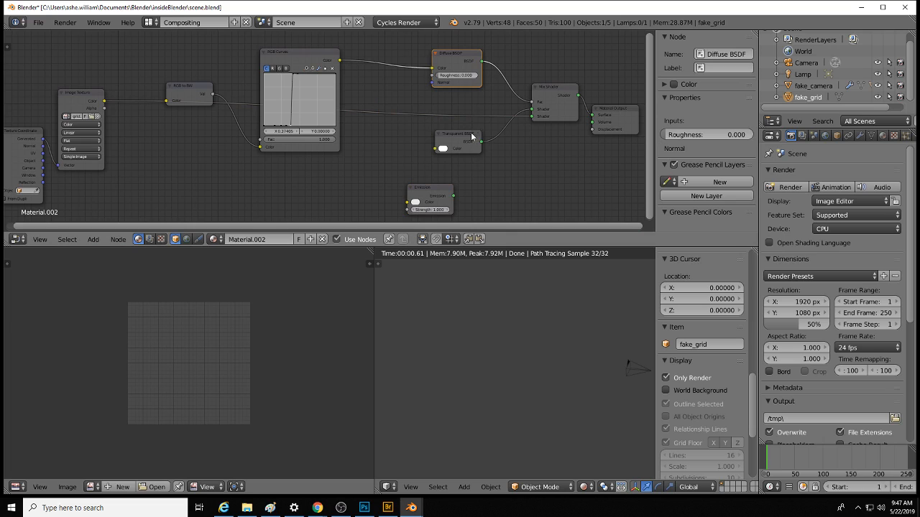
left_click_drag(471, 136, 428, 93)
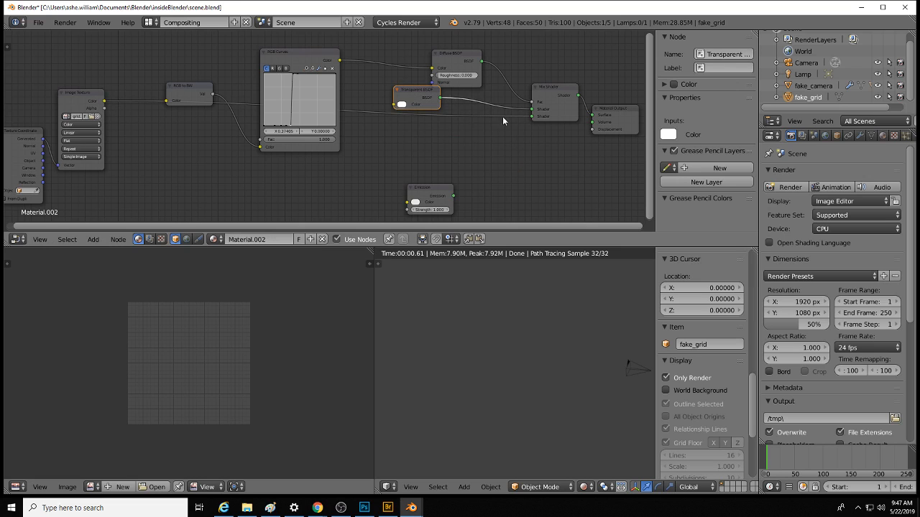
left_click_drag(423, 199, 527, 154)
left_click_drag(104, 101, 486, 126)
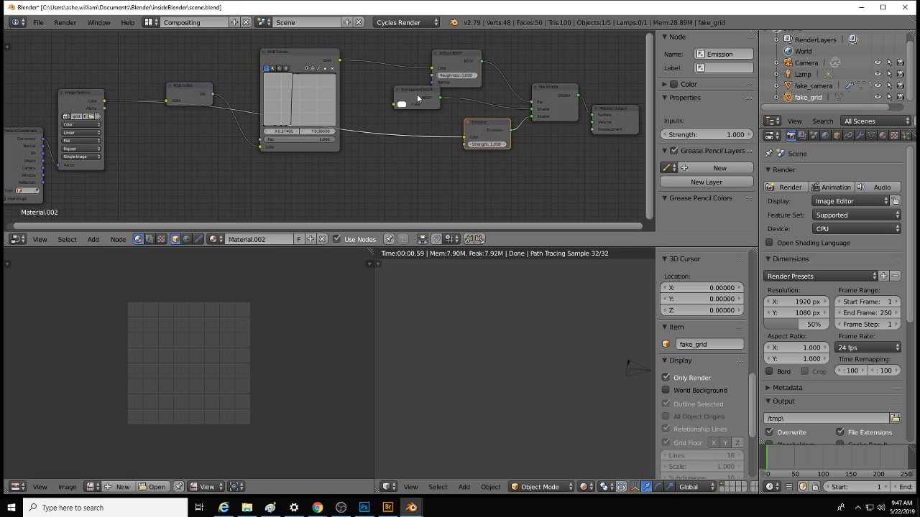
Step: Swap the Mix Shader's inputs so Emission feeds the first Shader and Transparent BSDF the second, and inspect the rendered grid
left_click_drag(418, 97, 438, 107)
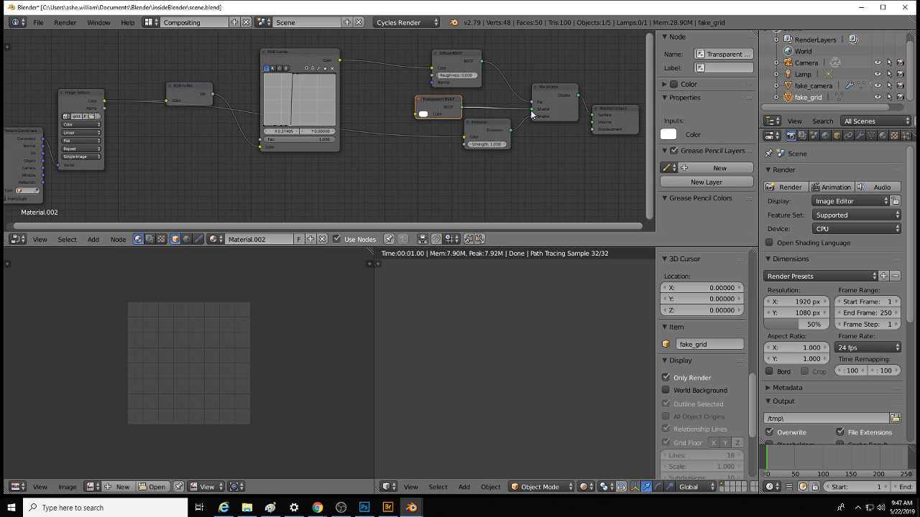
left_click_drag(531, 115, 535, 116)
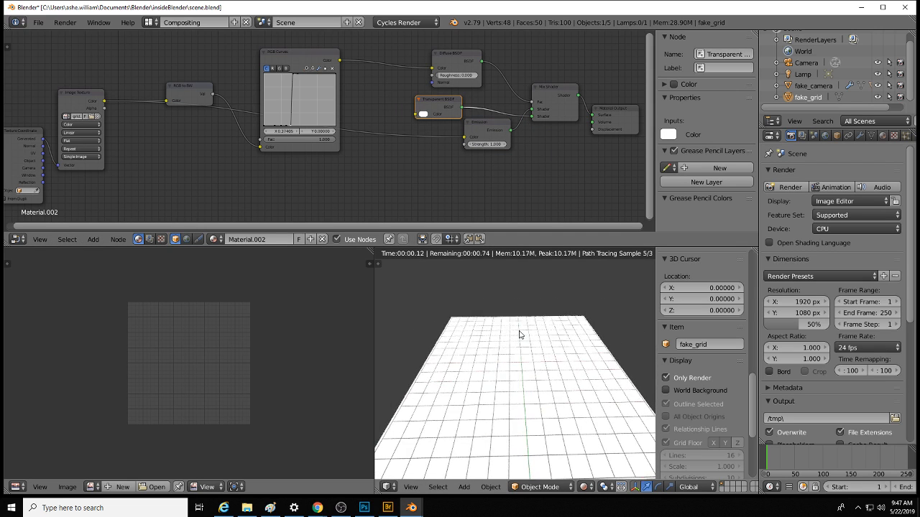
middle_click_drag(521, 335, 507, 253)
scroll(510, 339, "up", 5)
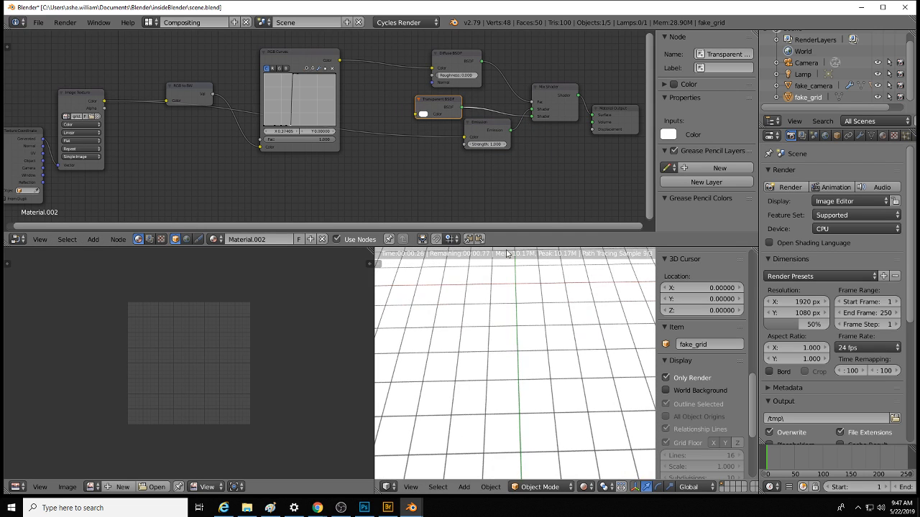
left_click_drag(451, 99, 470, 96)
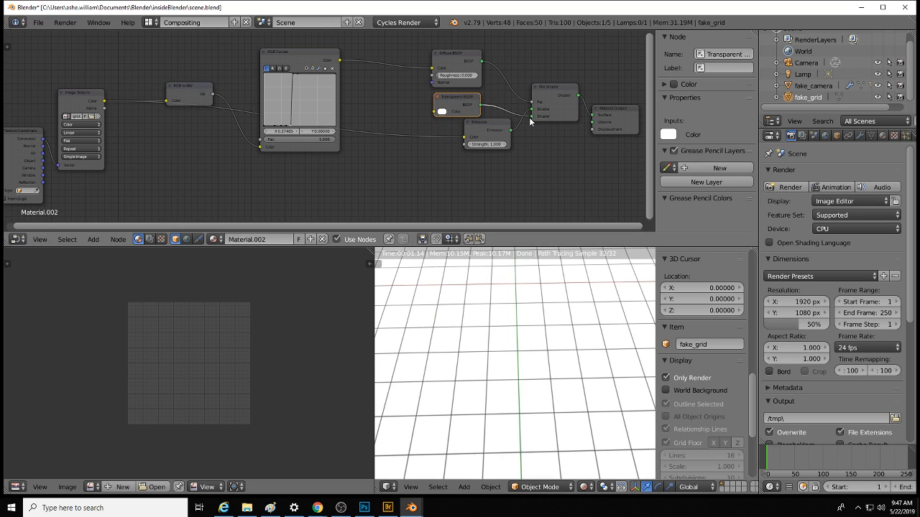
Step: Insert Emission after Diffuse BSDF and replace the Mix Shader with a direct link from Emission to Material Output's Surface
left_click_drag(533, 104, 517, 48)
left_click_drag(562, 86, 562, 125)
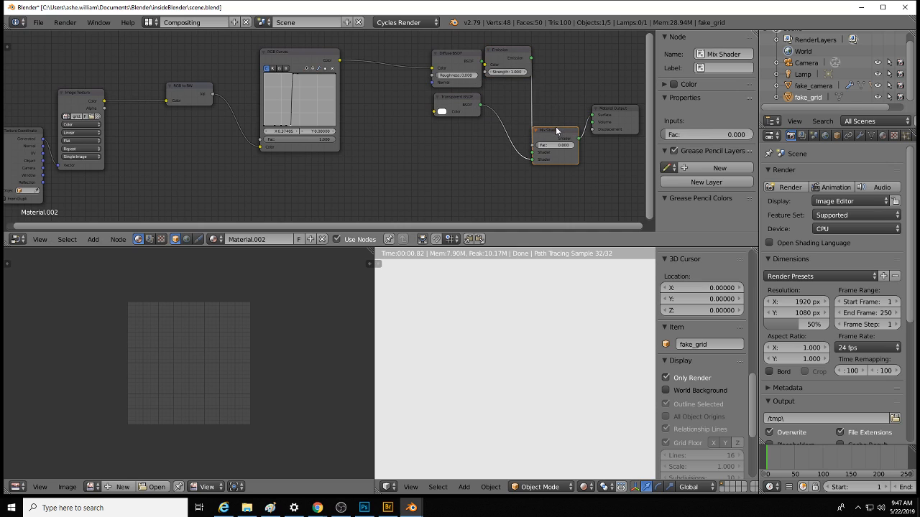
key("x")
left_click_drag(457, 102, 458, 142)
left_click_drag(531, 58, 593, 115)
left_click_drag(463, 53, 431, 48)
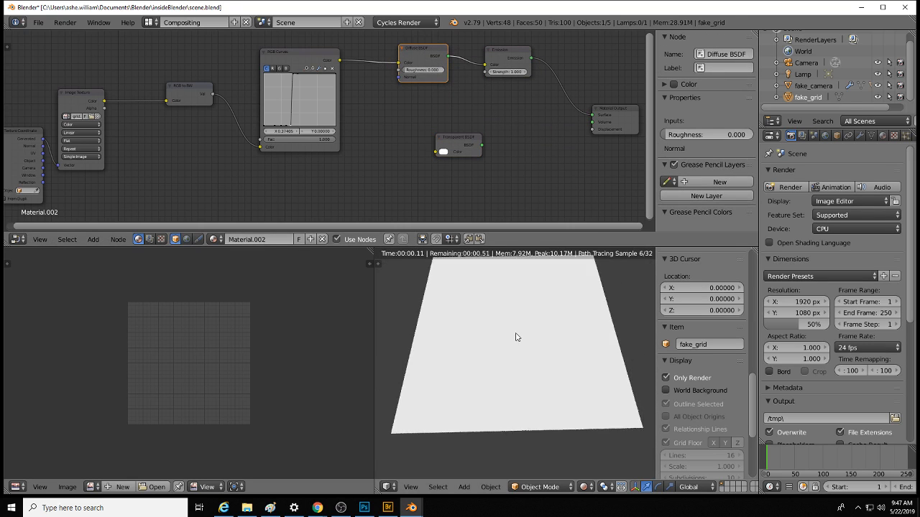
scroll(515, 333, "up", 3)
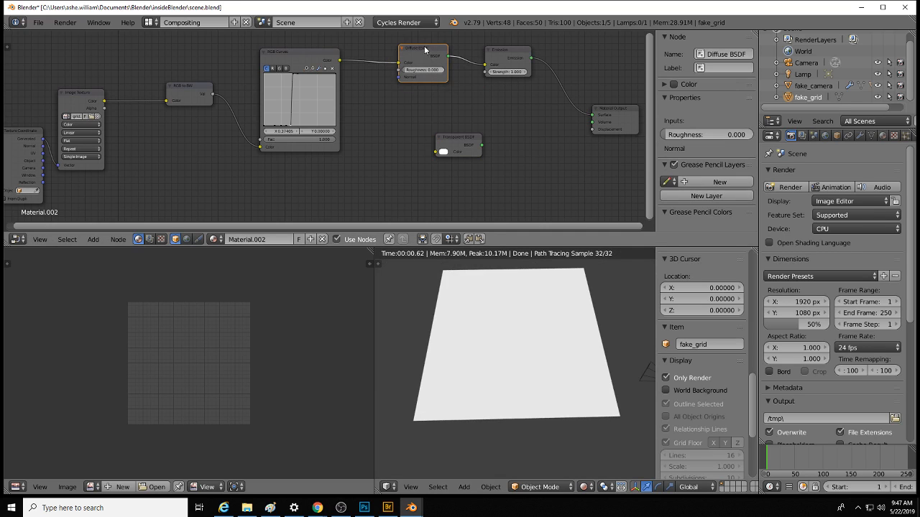
Step: Delete the Emission node and connect Diffuse BSDF directly to Material Output's Surface input
key("g")
left_click(532, 58)
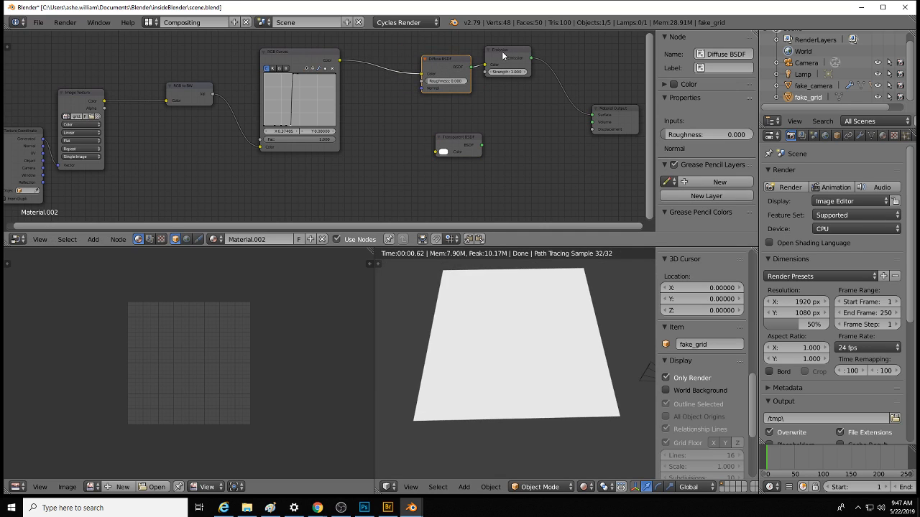
left_click_drag(503, 55, 538, 61)
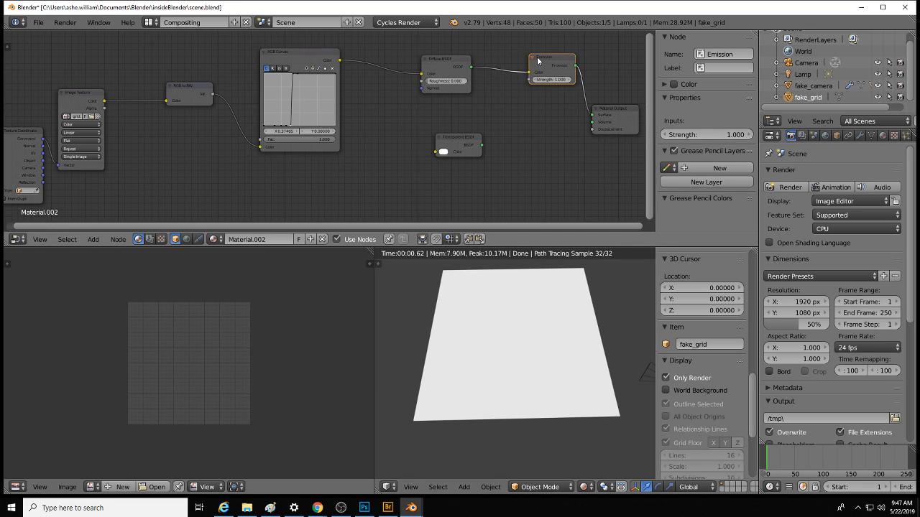
key("x")
left_click_drag(471, 74, 592, 116)
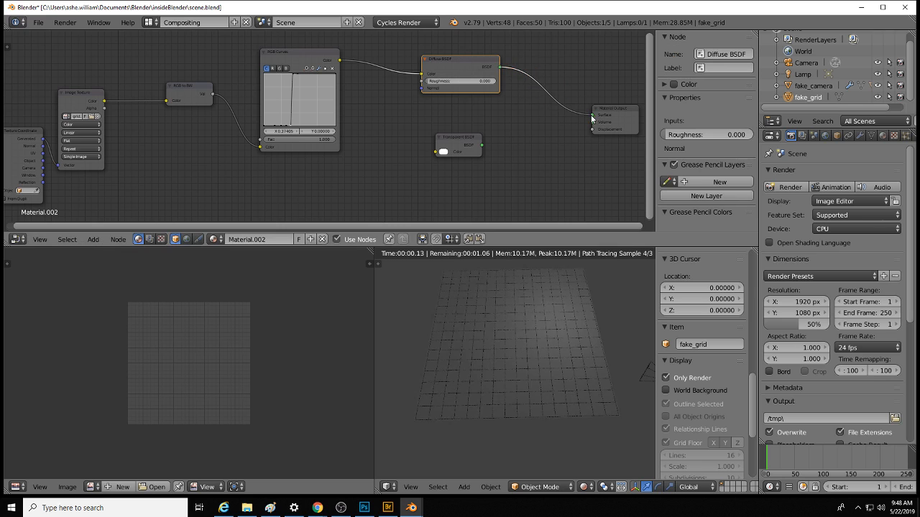
Step: Inspect the rendered grid up close and switch the viewport shading to Material
scroll(533, 338, "up", 5)
mouse_move(533, 338)
middle_mouse_down()
mouse_move(519, 333)
mouse_move(524, 324)
middle_mouse_up()
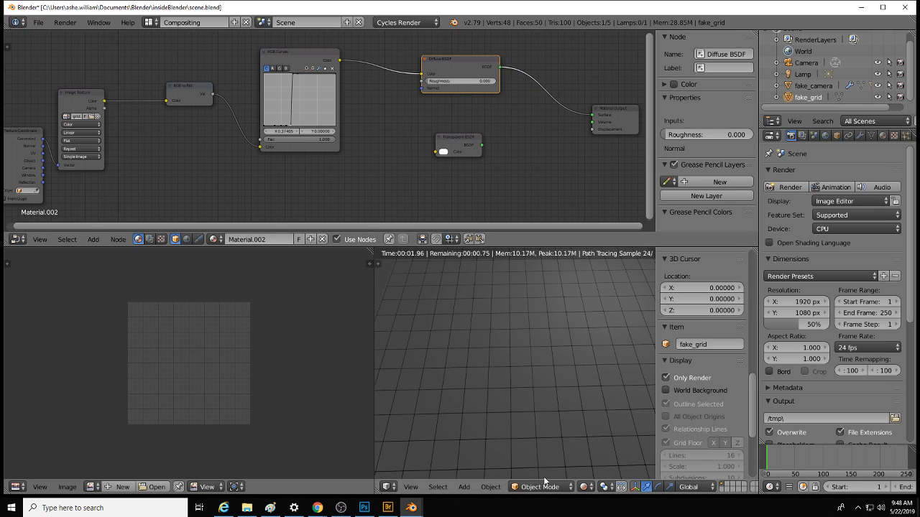
left_click(589, 488)
left_click(611, 425)
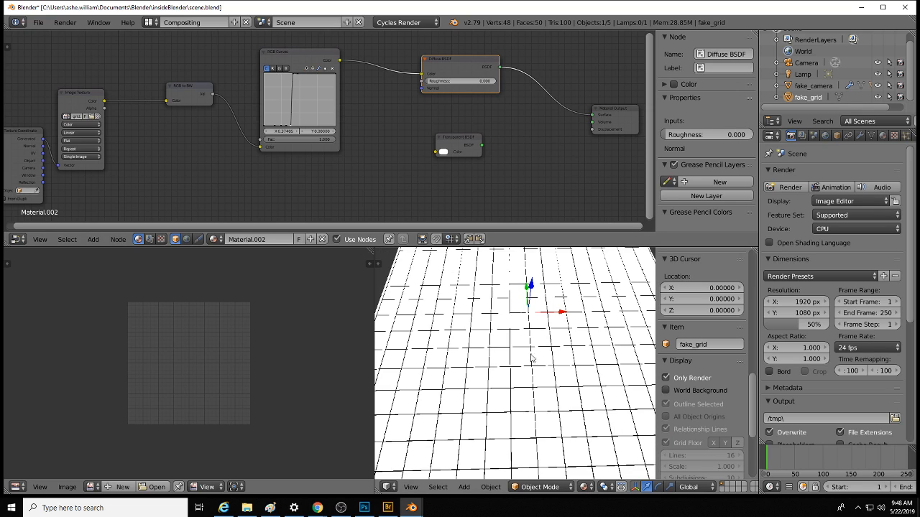
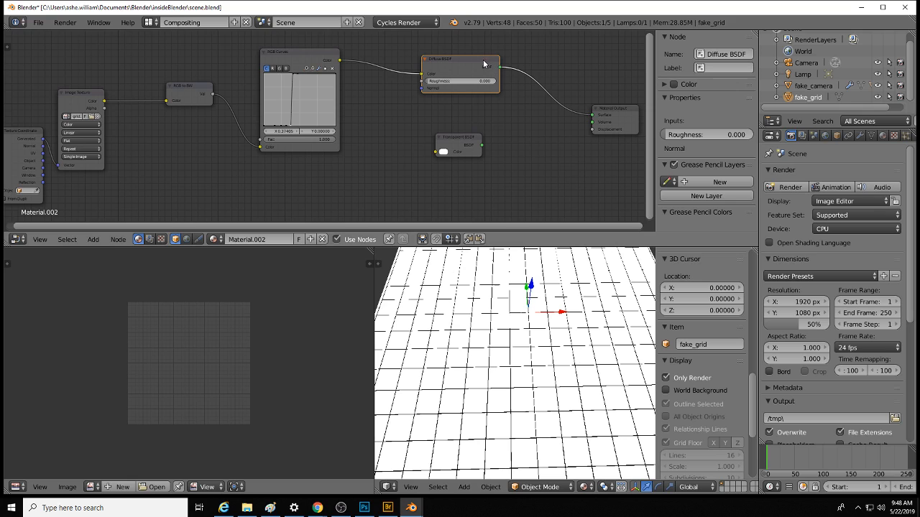
Step: Add a Mix Shader before Material Output, with Diffuse BSDF feeding its Fac and Transparent BSDF its first Shader input
left_click_drag(484, 64, 455, 67)
left_click(95, 240)
mouse_move(110, 193)
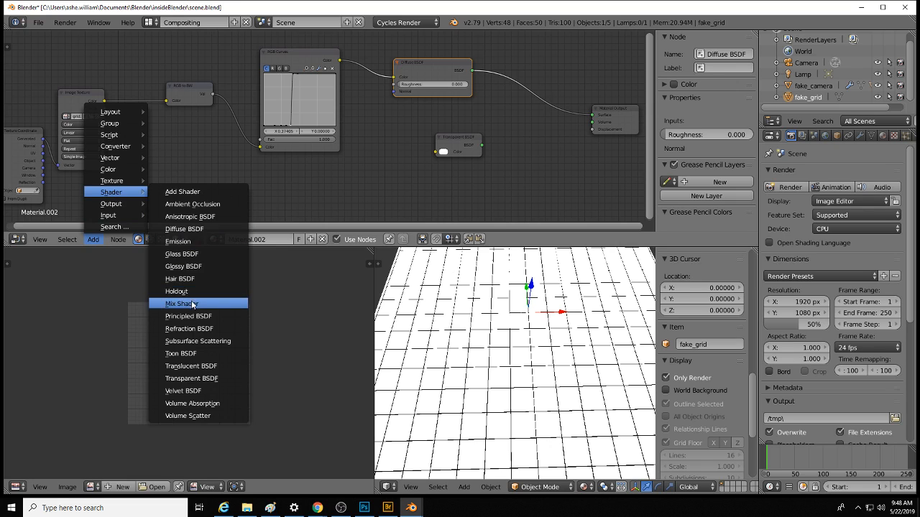
left_click(182, 303)
left_click(543, 132)
mouse_move(592, 116)
left_mouse_down()
mouse_move(536, 147)
mouse_move(547, 87)
mouse_move(594, 114)
left_mouse_up()
left_click_drag(475, 142, 518, 106)
left_click_drag(465, 122, 446, 107)
left_click_drag(553, 84, 548, 97)
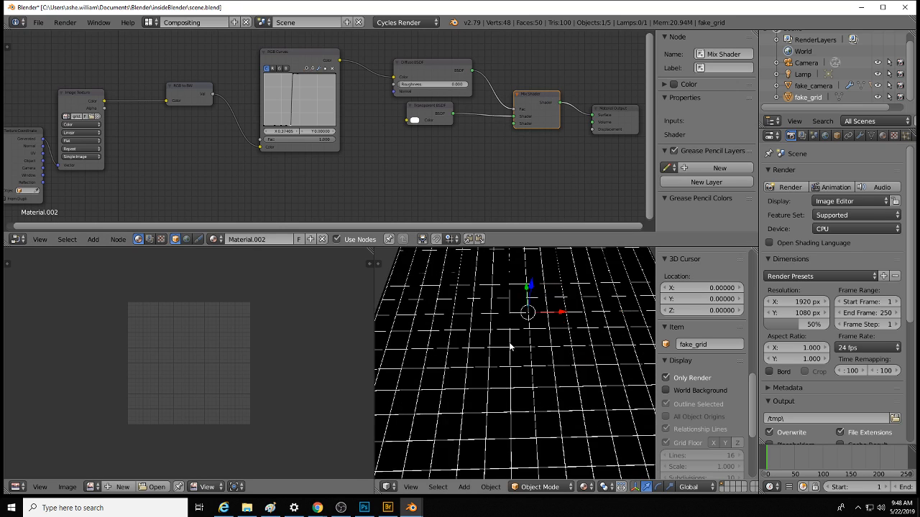
Step: Spread out the Transparent BSDF and Mix Shader nodes and switch the viewport shading to Rendered
middle_click_drag(536, 312, 527, 287)
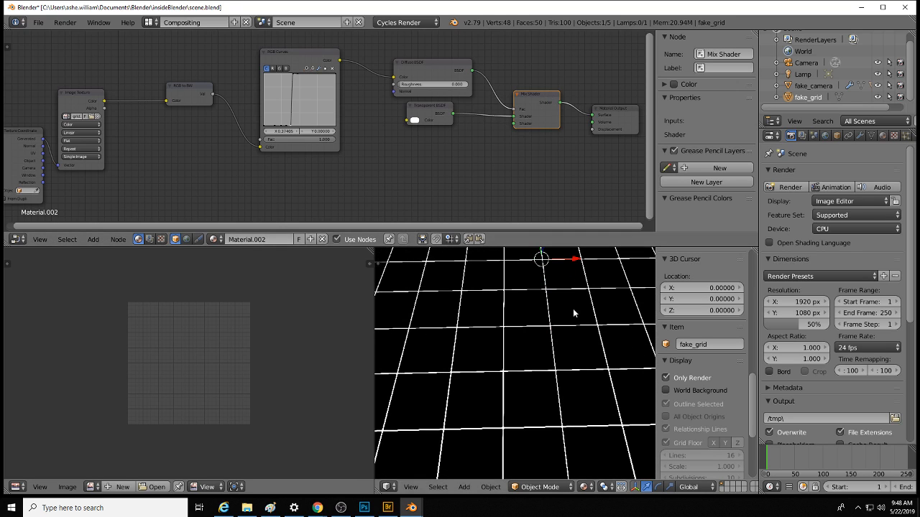
middle_click_drag(573, 308, 564, 328)
scroll(560, 323, "up", 2)
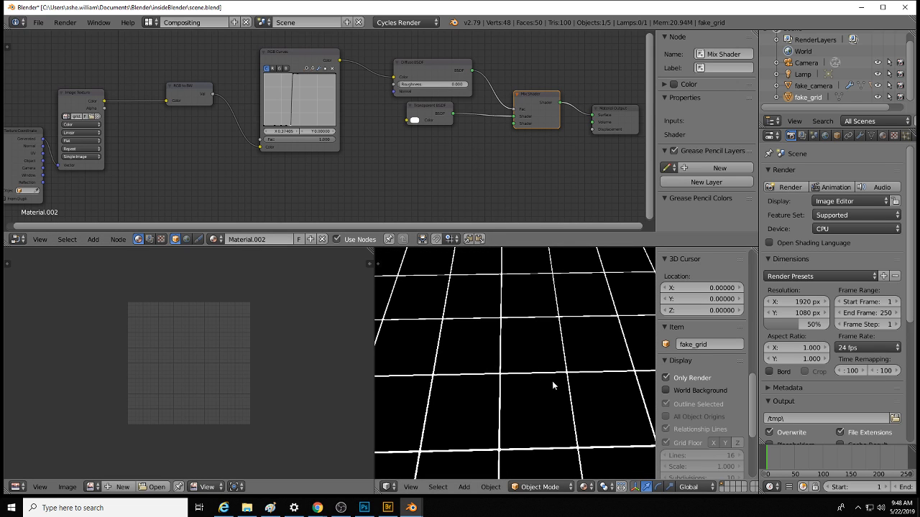
left_click_drag(448, 108, 459, 118)
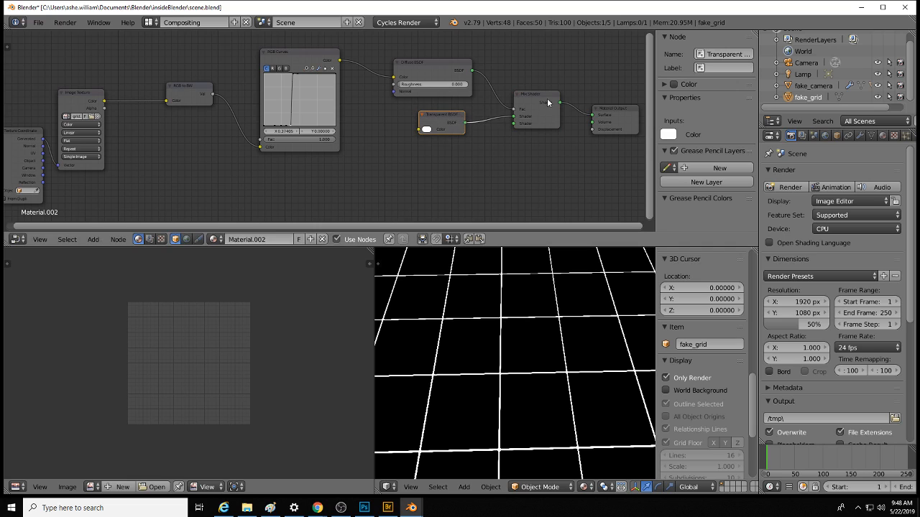
left_click_drag(547, 98, 561, 93)
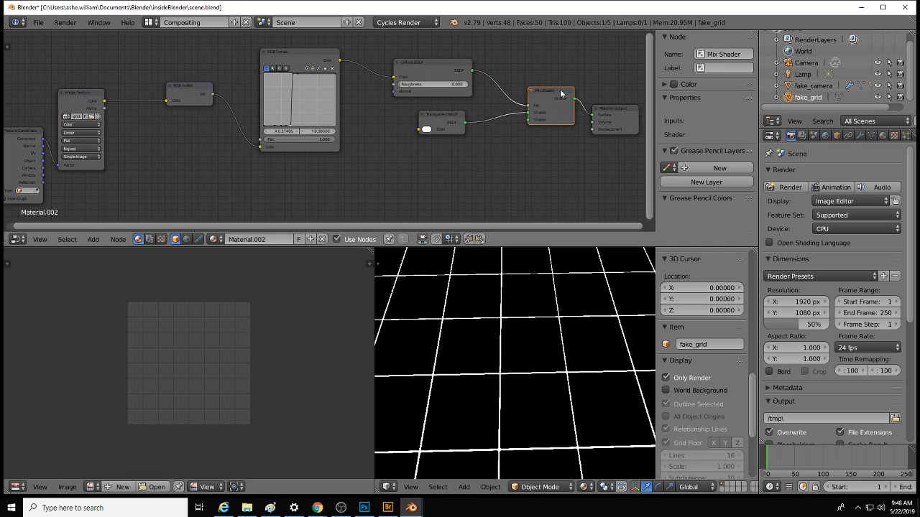
left_click(586, 487)
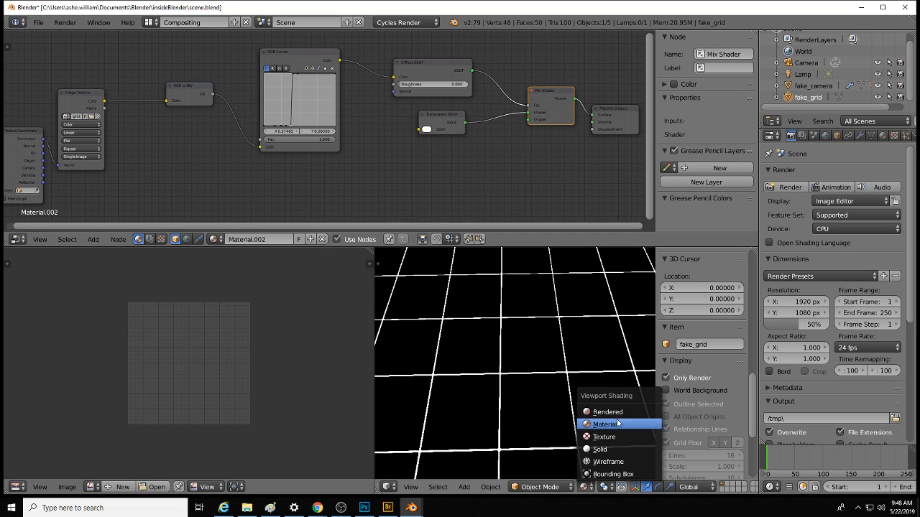
left_click(617, 411)
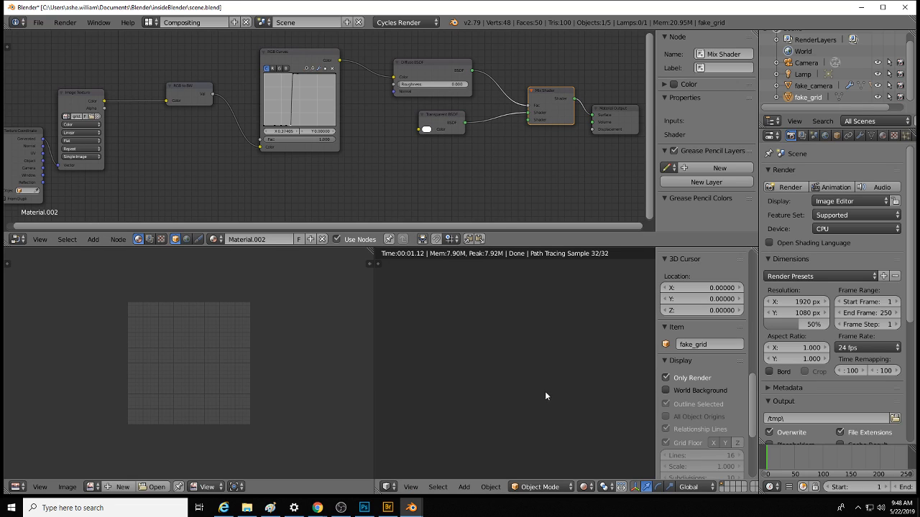
scroll(545, 395, "down", 4)
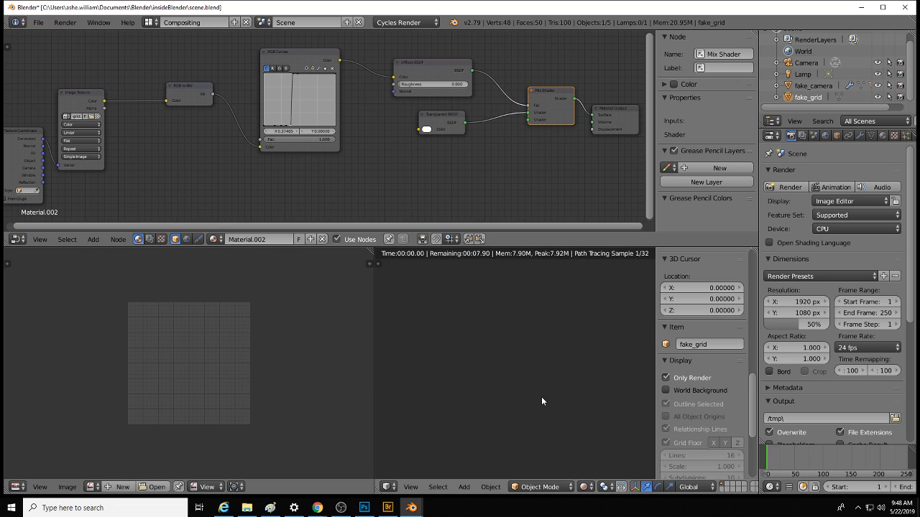
Step: Set the World surface color to white and check the plane in the rendered view
left_click(825, 136)
left_click(876, 248)
left_click_drag(904, 162, 902, 98)
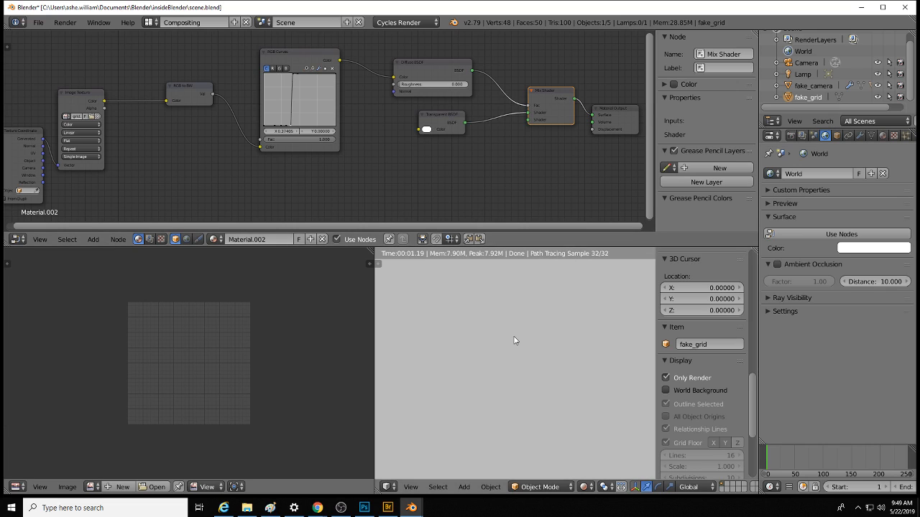
scroll(515, 341, "down", 4)
scroll(544, 391, "up", 4)
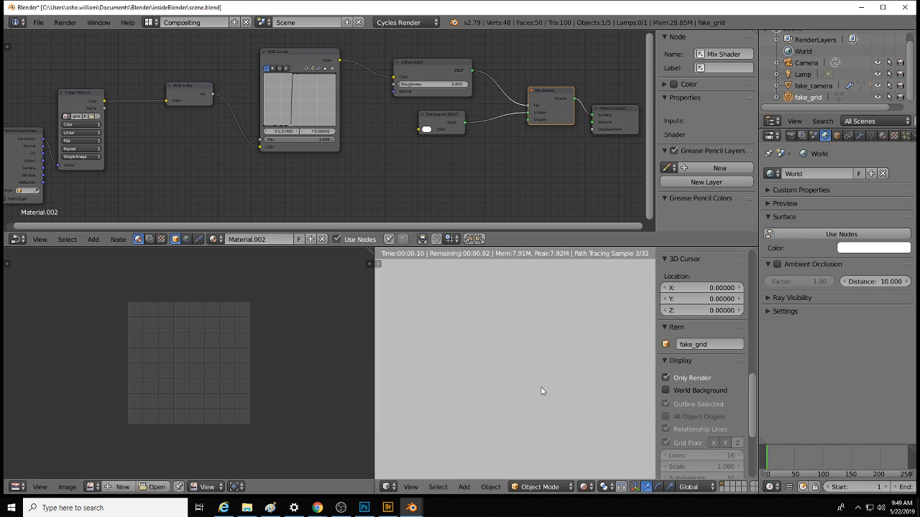
scroll(542, 391, "down", 2)
scroll(541, 391, "up", 2)
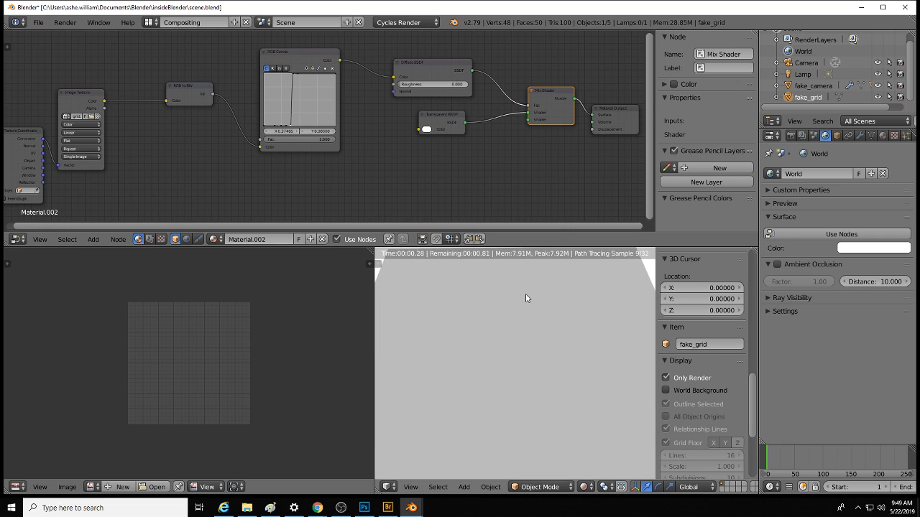
Step: Add an Emission node fed by the Image Texture's Color and connect it to the Mix Shader's second Shader input
mouse_move(454, 117)
left_mouse_down()
mouse_move(475, 112)
mouse_move(441, 130)
left_mouse_up()
left_click_drag(557, 96, 559, 85)
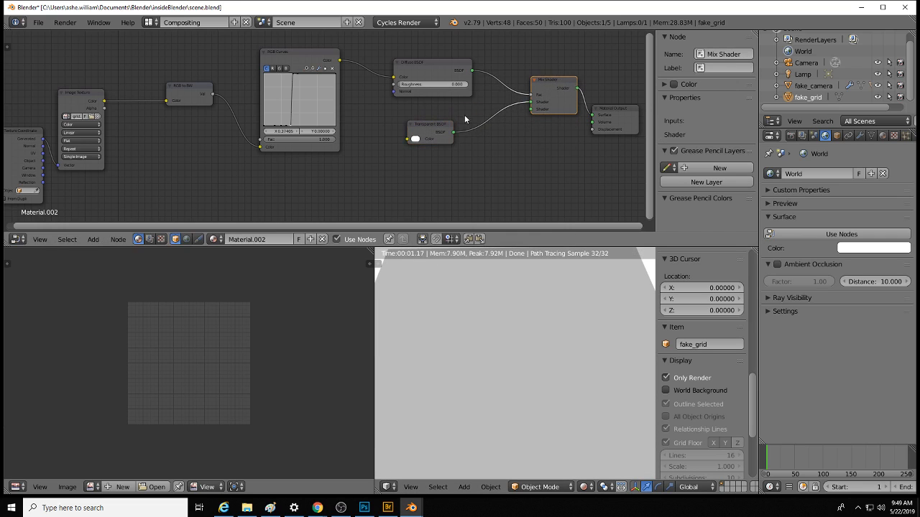
left_click_drag(432, 123, 447, 134)
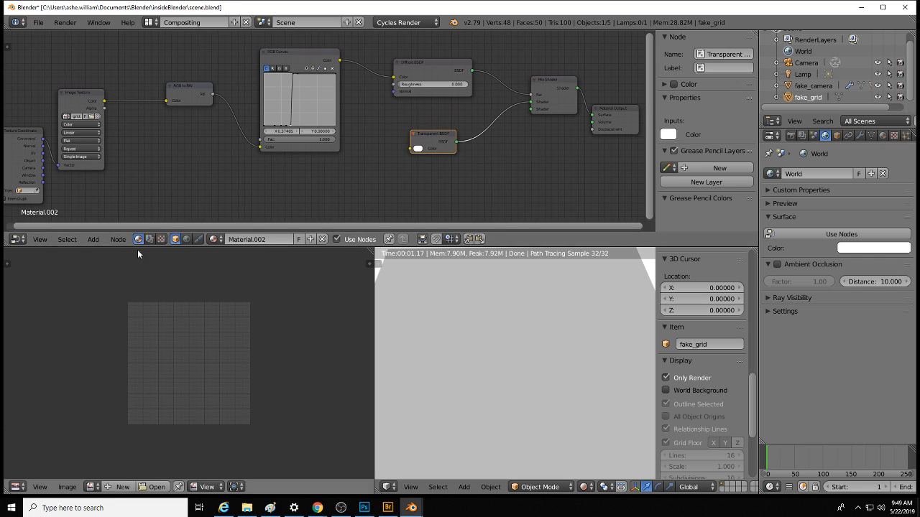
left_click(96, 242)
left_click(93, 242)
mouse_move(117, 195)
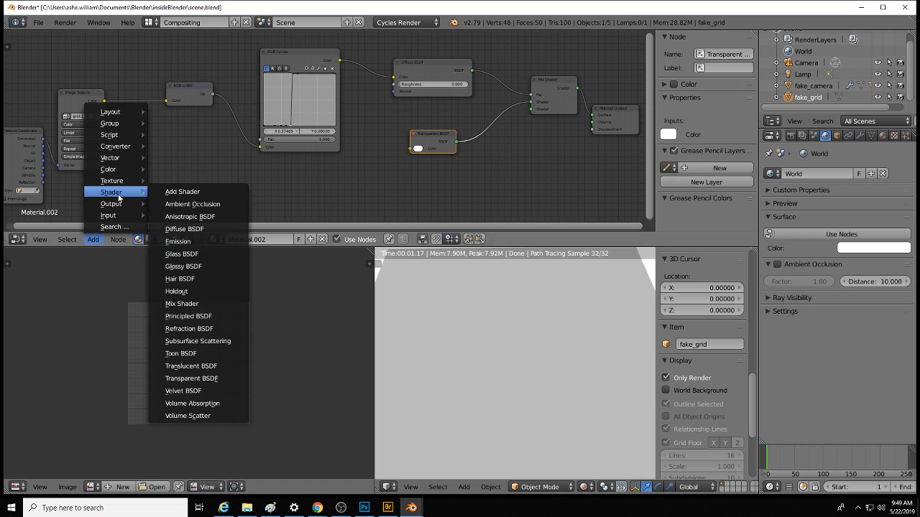
left_click(201, 243)
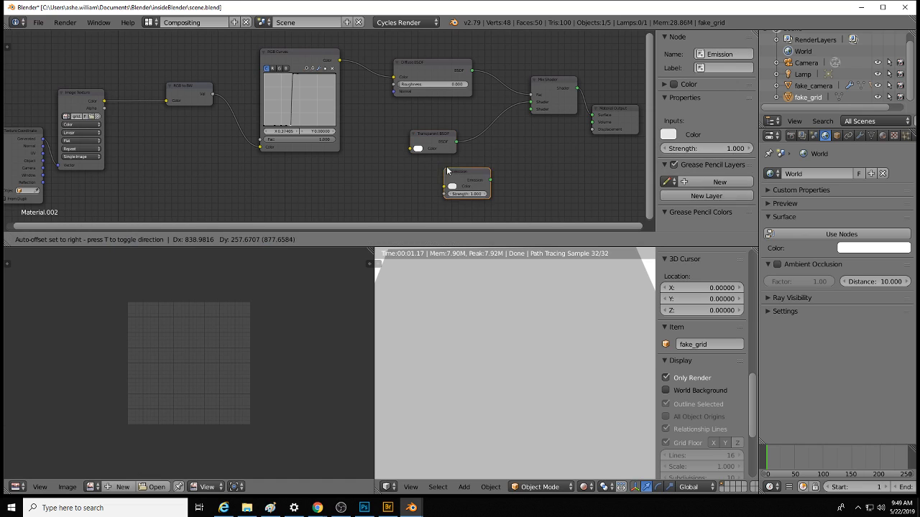
left_click_drag(452, 179, 460, 174)
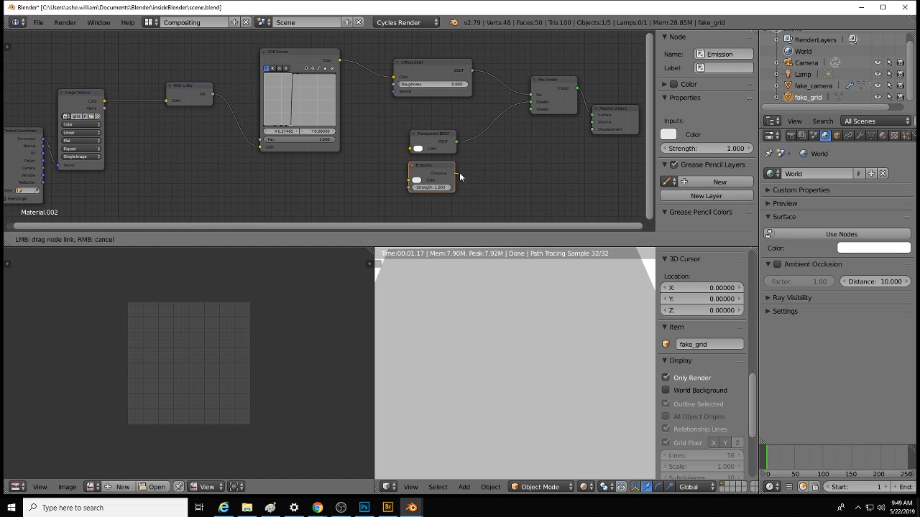
left_click_drag(533, 111, 532, 110)
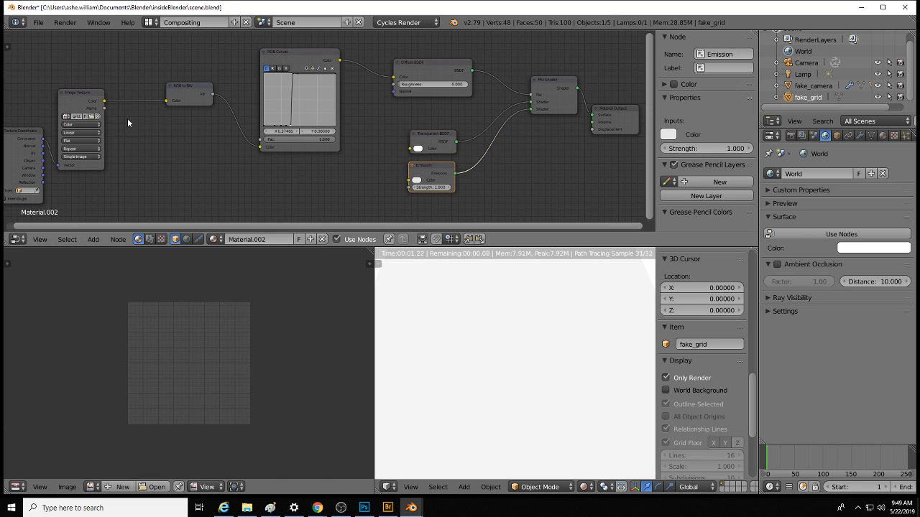
left_click_drag(104, 101, 409, 180)
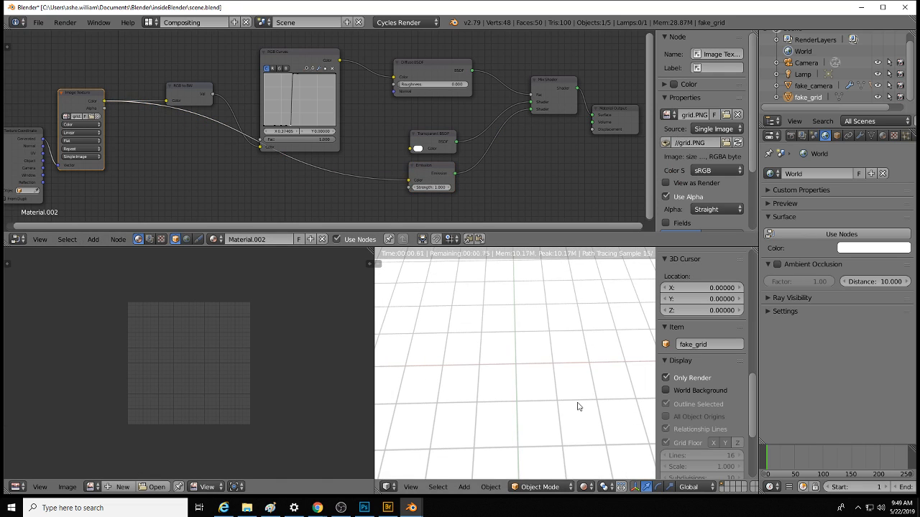
Step: Examine the rendered grid lines and set the World surface color to black
scroll(572, 406, "up", 4)
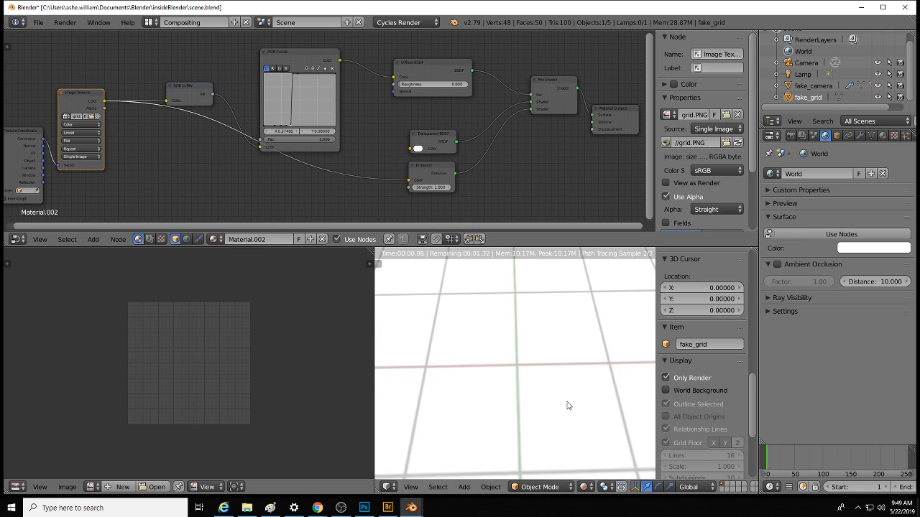
scroll(565, 403, "down", 6)
scroll(563, 404, "up", 5)
scroll(559, 398, "down", 4)
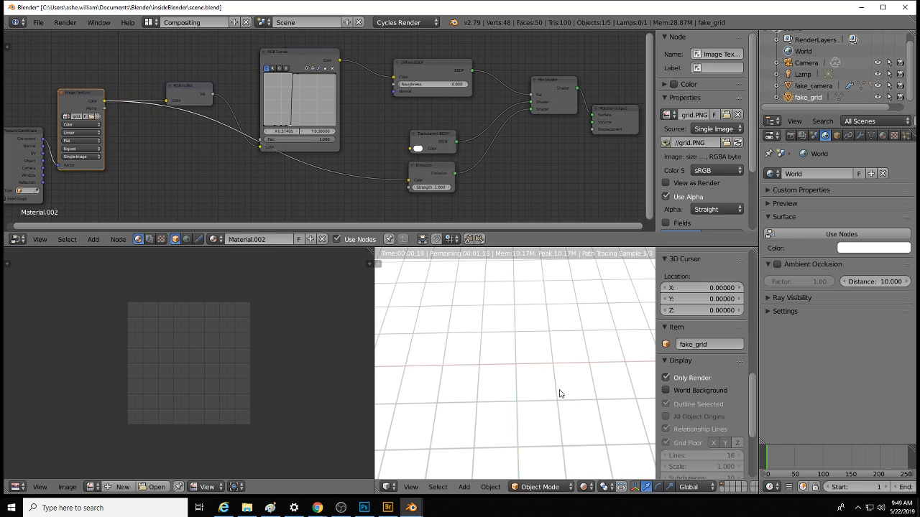
left_click(853, 249)
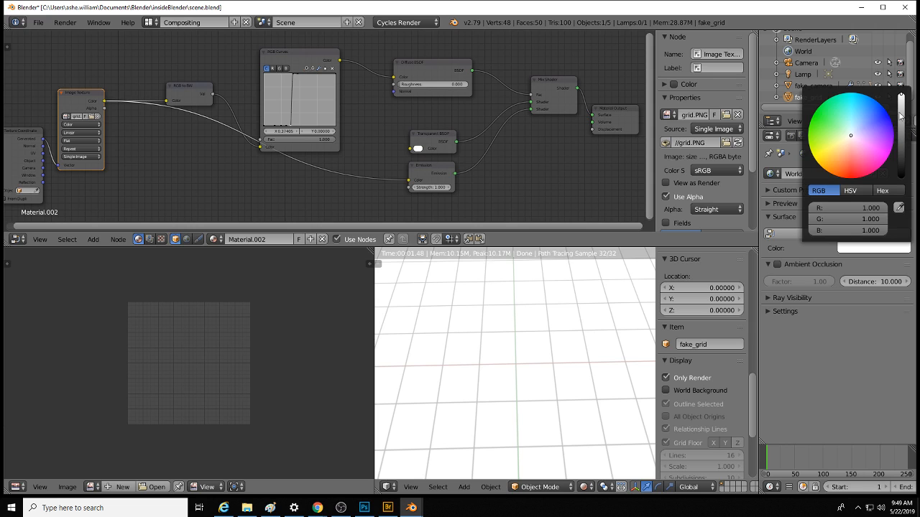
left_click_drag(900, 115, 899, 183)
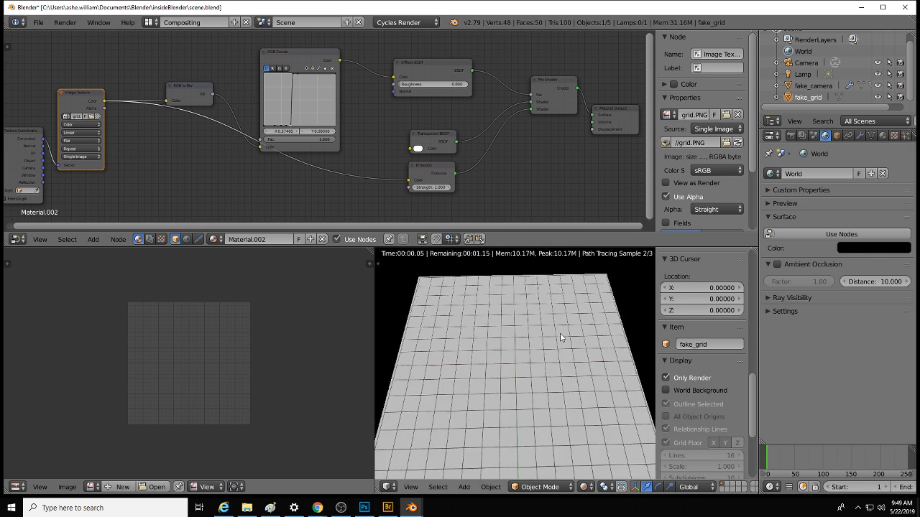
Step: Check the grid plane from several angles and set the Emission strength to 1.300
scroll(550, 337, "down", 3)
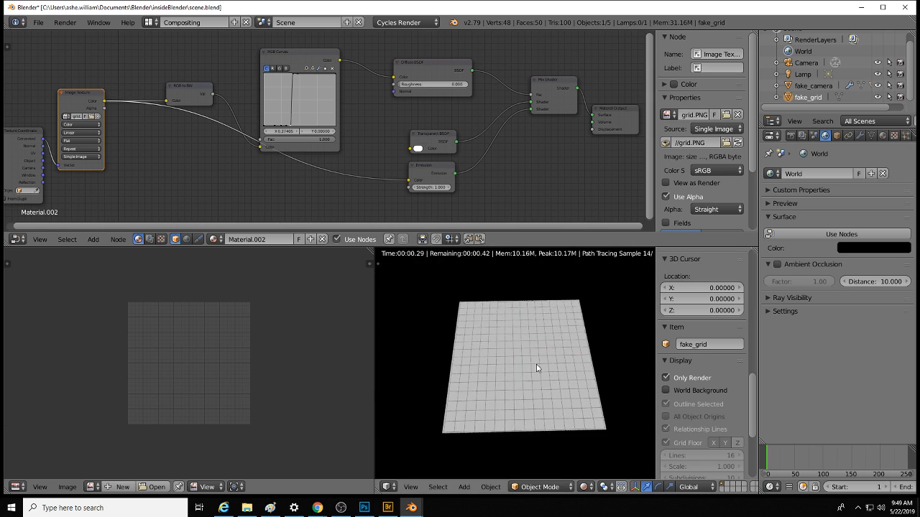
middle_click_drag(536, 368, 511, 304)
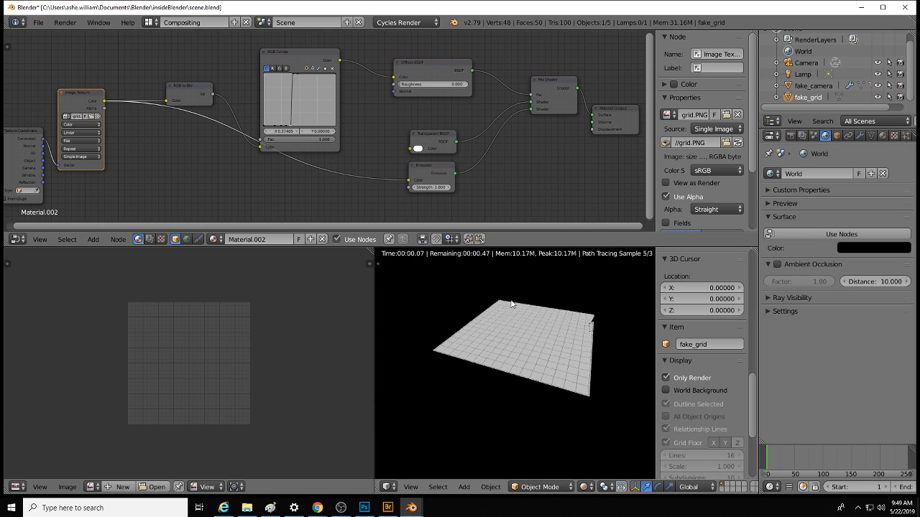
middle_click_drag(561, 349, 519, 335)
scroll(539, 351, "up", 3)
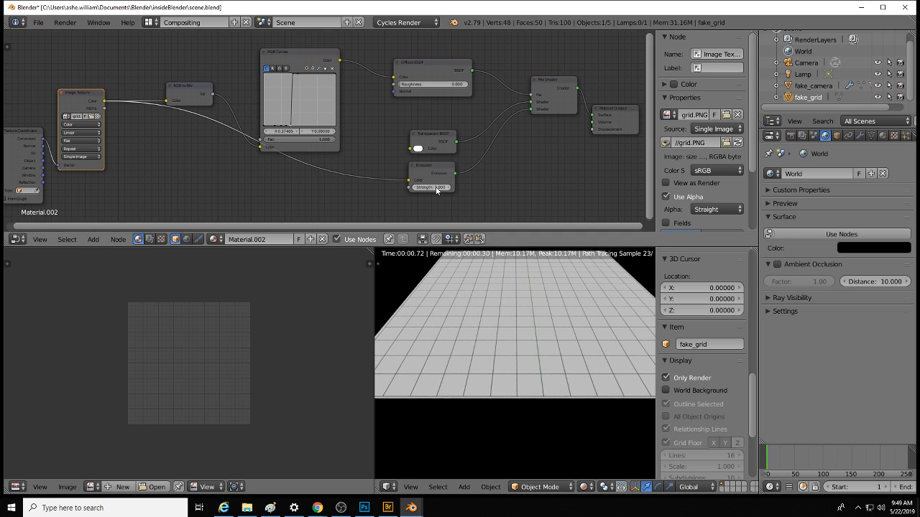
left_click_drag(436, 191, 500, 197)
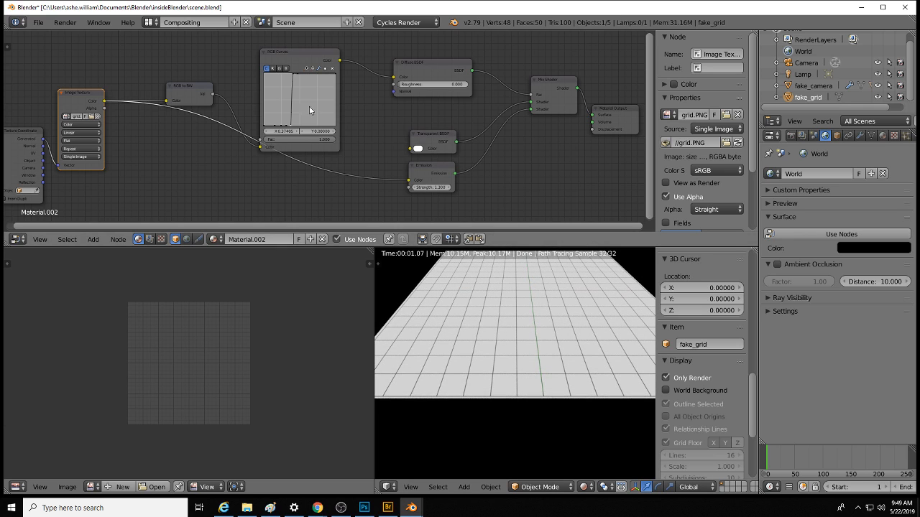
Step: Try moving the RGB Curves points toward higher input values to adjust the Mix Shader's grid mask
left_click_drag(298, 77, 303, 74)
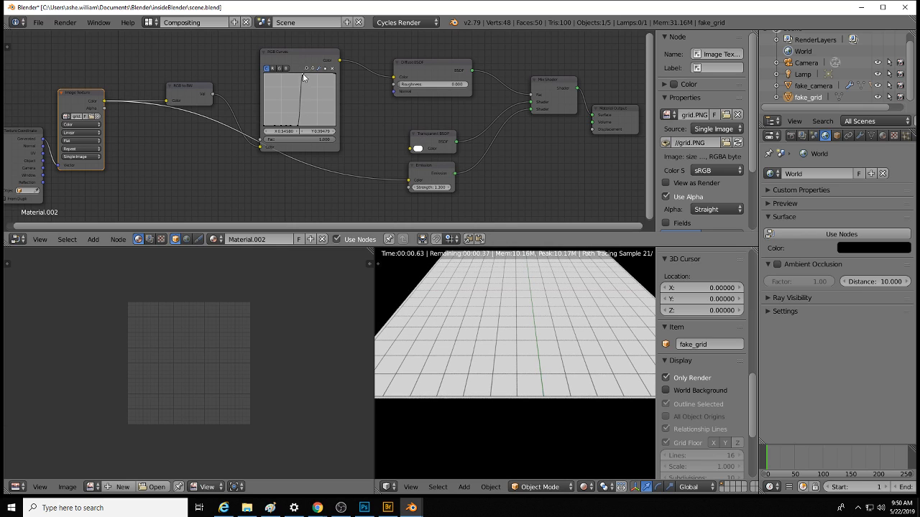
left_click_drag(304, 125, 305, 84)
scroll(551, 319, "up", 3)
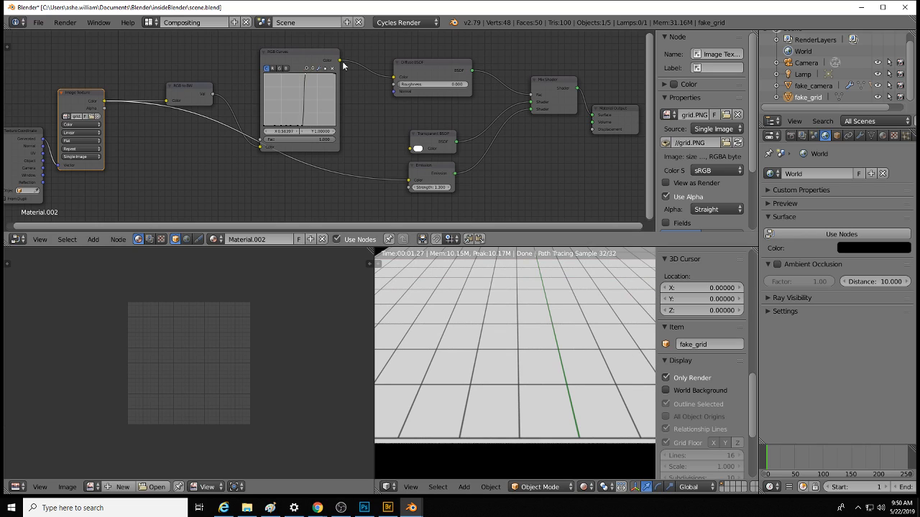
left_click(530, 109)
left_click_drag(307, 79, 320, 127)
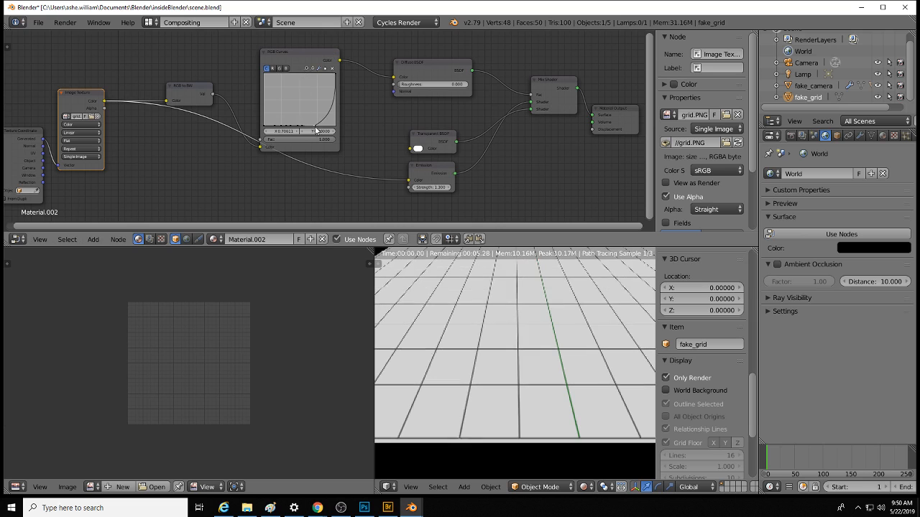
Step: Delete the RGB Curves node and open the list of nodes to add
left_click(334, 56)
key("Delete")
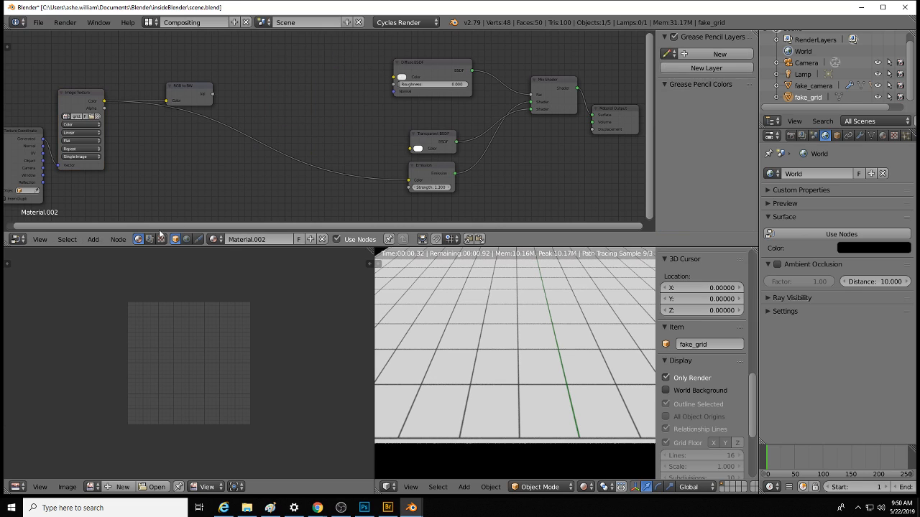
left_click(94, 239)
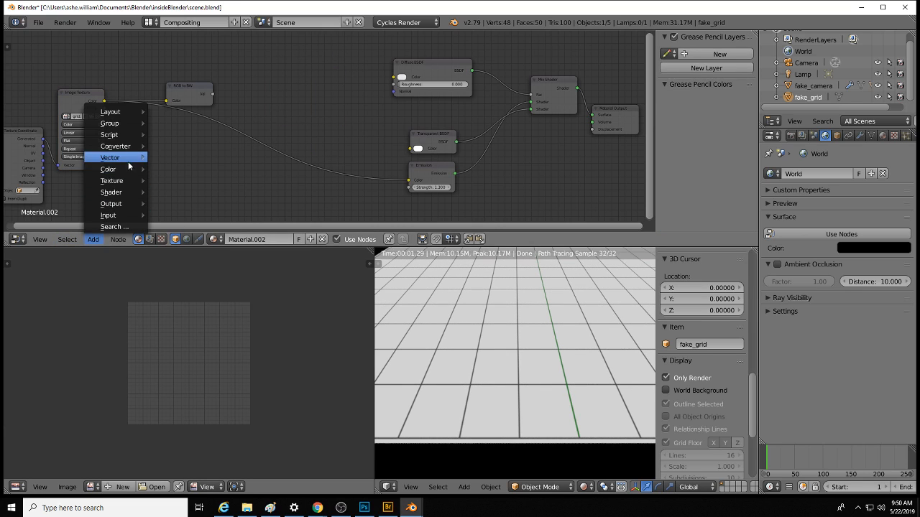
mouse_move(129, 169)
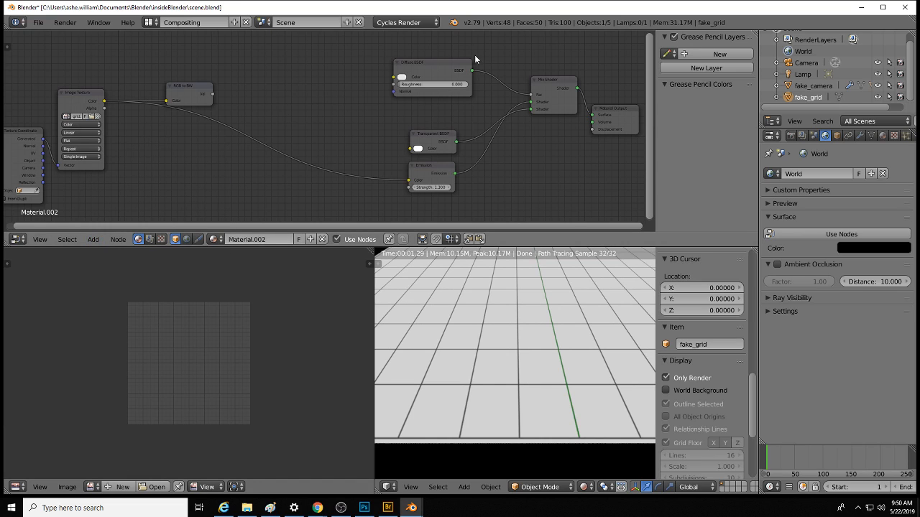
left_click(440, 136)
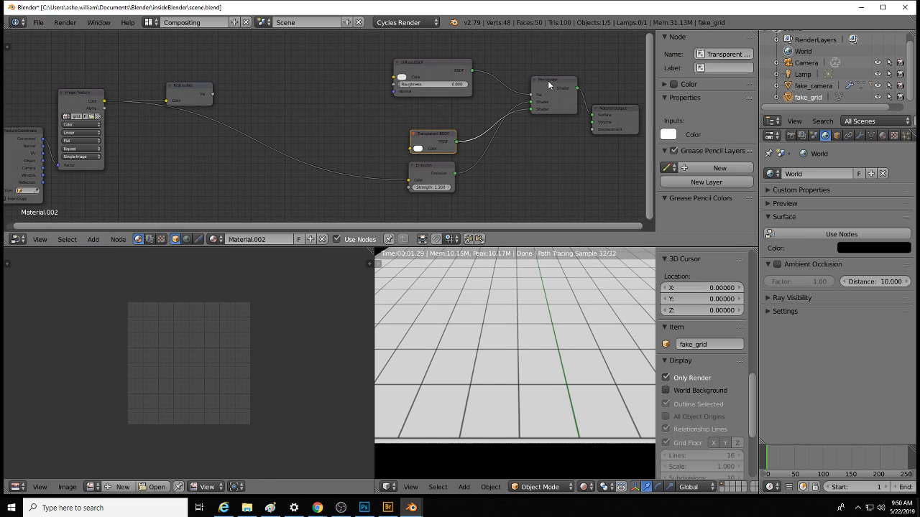
left_click(428, 73)
key("x")
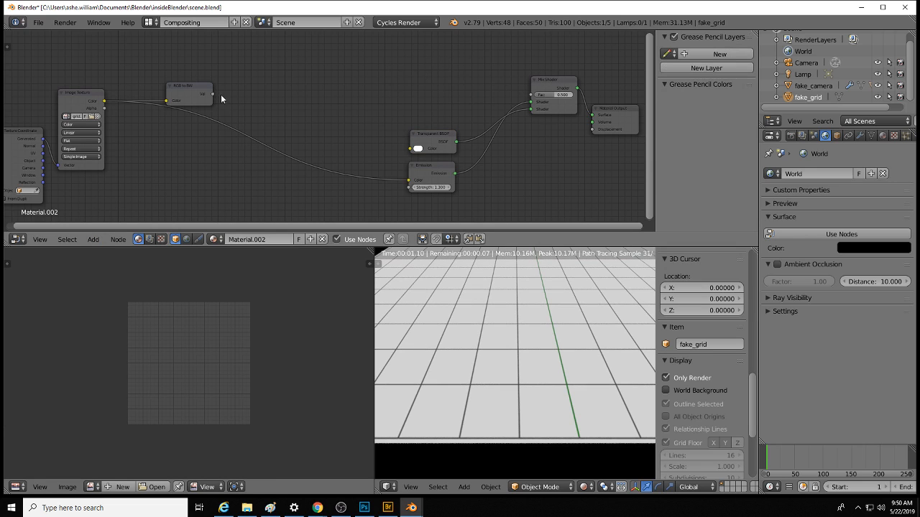
Step: Undo the recent node edits until the RGB Curves node is back with its near-vertical curve
key("ctrl+z")
key("ctrl+z")
key("ctrl+z")
key("ctrl+z")
key("ctrl+z")
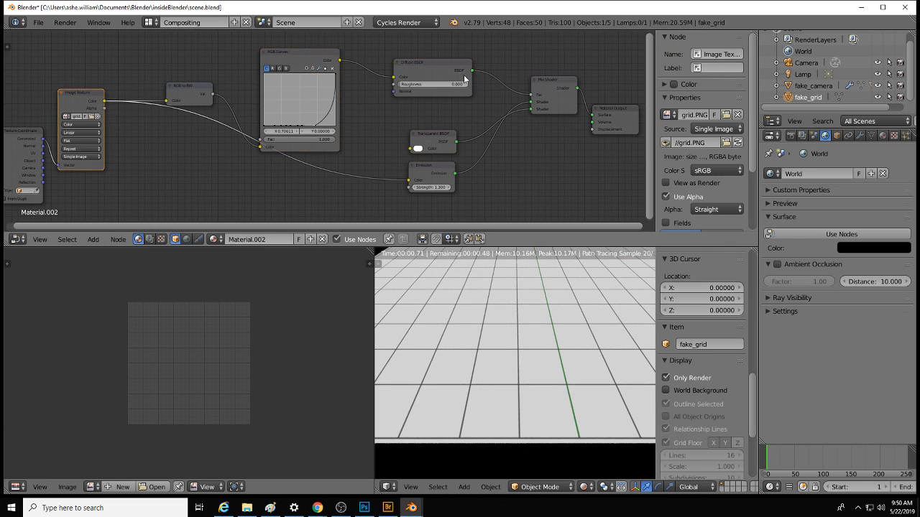
left_click(464, 69)
key("ctrl+z")
key("ctrl+z")
key("ctrl+z")
key("ctrl+z")
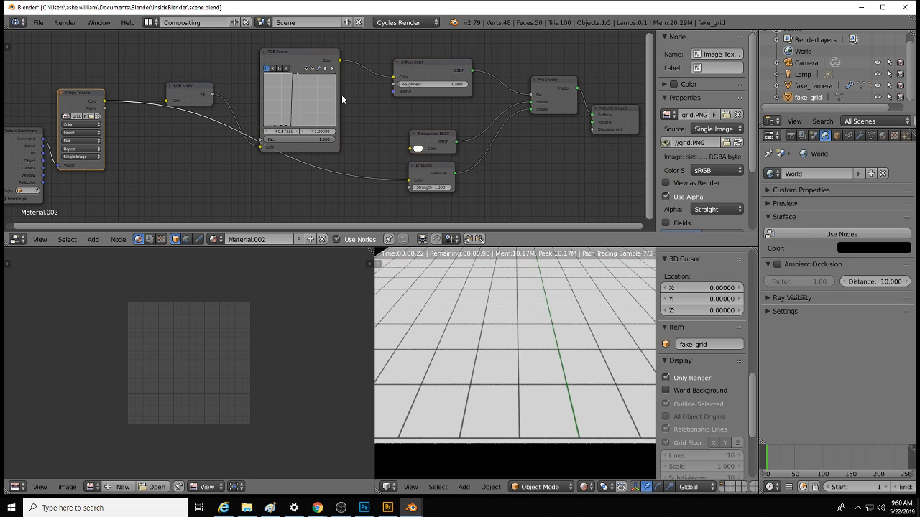
Step: Delete the Diffuse BSDF node and connect the RGB Curves colour output to the Mix Shader's Fac input
left_click(434, 64)
key("x")
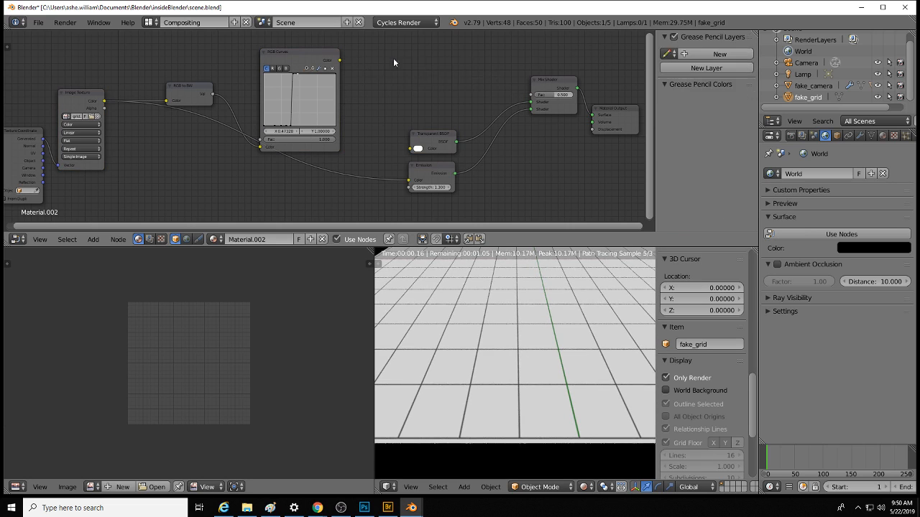
left_click_drag(339, 60, 533, 95)
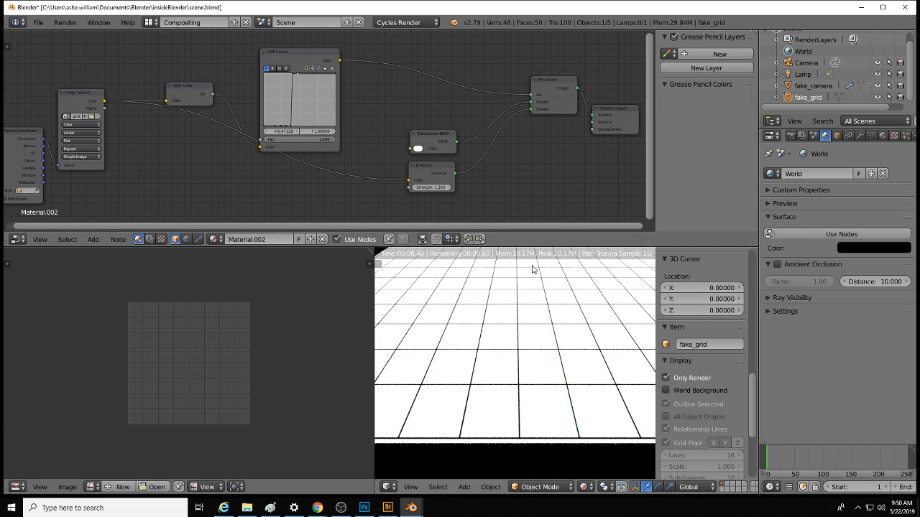
Step: Swap the Mix Shader's two shader inputs so Emission feeds the first and Transparent BSDF the second
left_click_drag(445, 138, 445, 129)
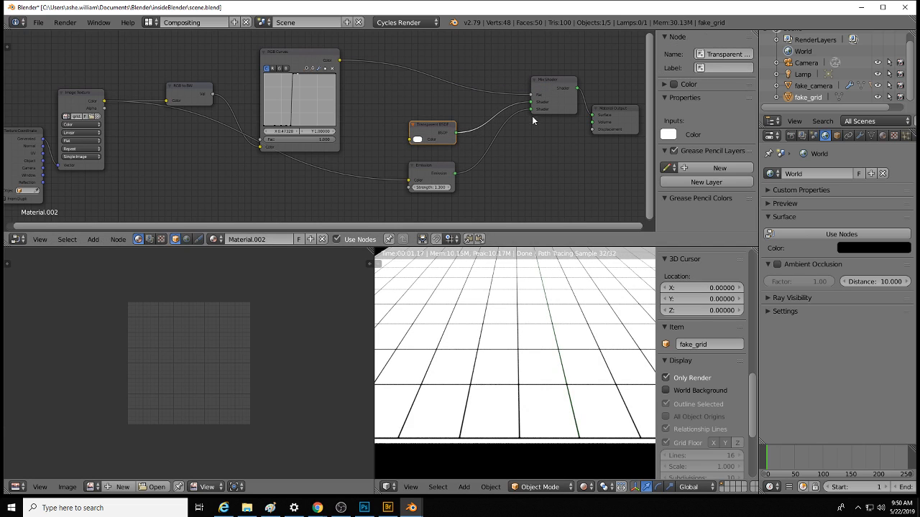
left_click_drag(531, 110, 530, 101)
scroll(546, 351, "down", 8)
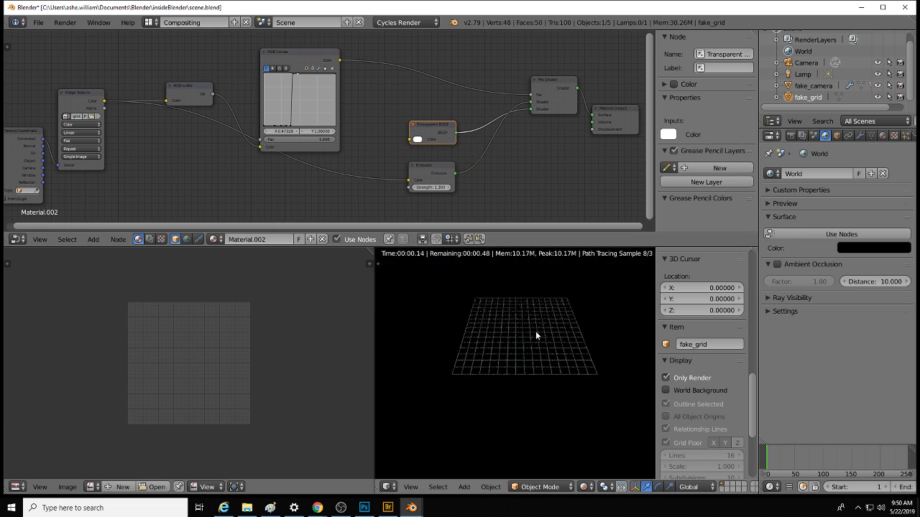
middle_click_drag(536, 330, 520, 333, "shift")
scroll(517, 341, "up", 5)
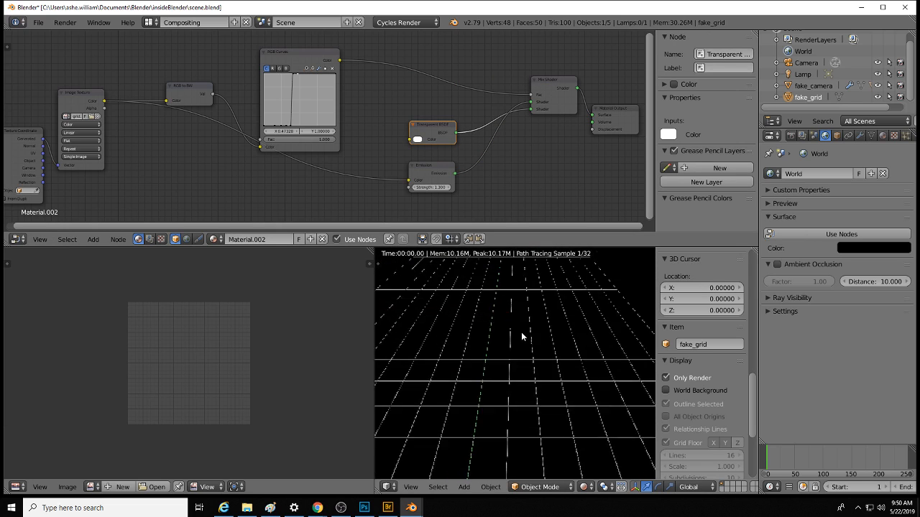
scroll(519, 336, "up", 3)
middle_click_drag(507, 325, 509, 348)
middle_click_drag(500, 299, 566, 334)
Step: Rearrange the Emission, Transparent BSDF and RGB Curves nodes so they are stacked clearly before the Mix Shader
left_click_drag(450, 128, 471, 123)
left_click_drag(448, 168, 423, 91)
left_click_drag(456, 124, 468, 160)
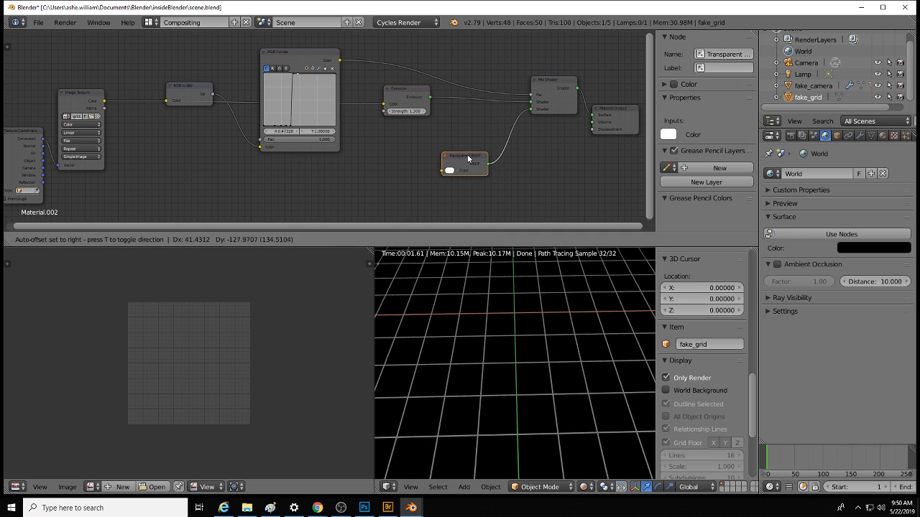
left_click_drag(406, 92, 393, 133)
left_click_drag(314, 59, 330, 40)
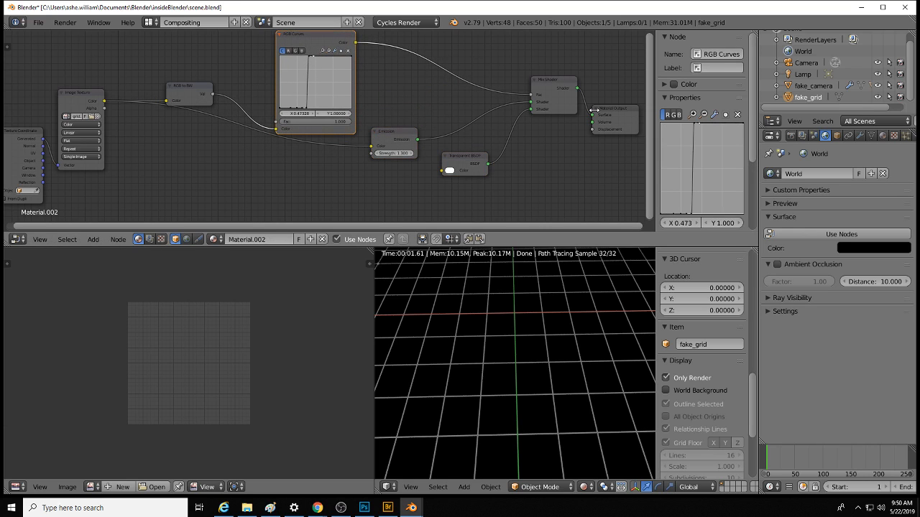
left_click_drag(403, 131, 333, 148)
left_click_drag(463, 156, 412, 193)
Step: Add a mesh cube at the centre of the grid plane
mouse_move(546, 257)
middle_mouse_down()
mouse_move(534, 376)
mouse_move(612, 335)
mouse_move(552, 401)
middle_mouse_up()
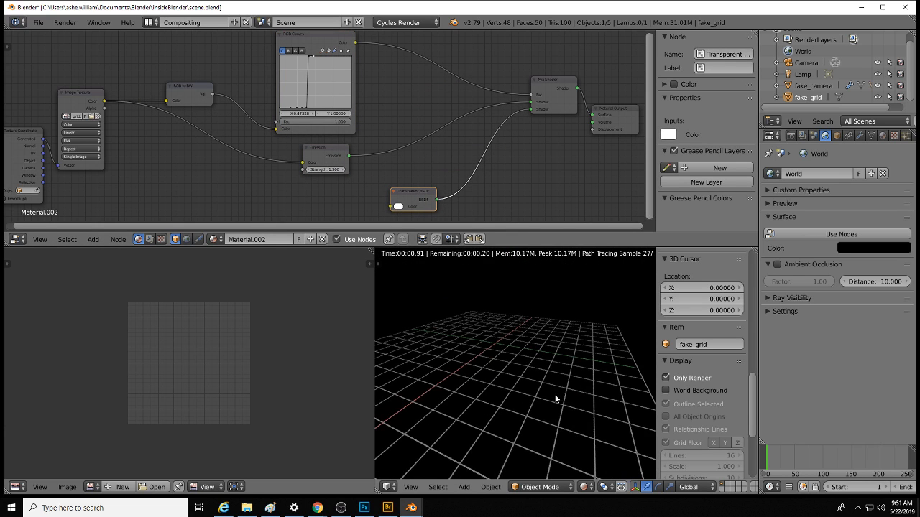
middle_click(495, 345)
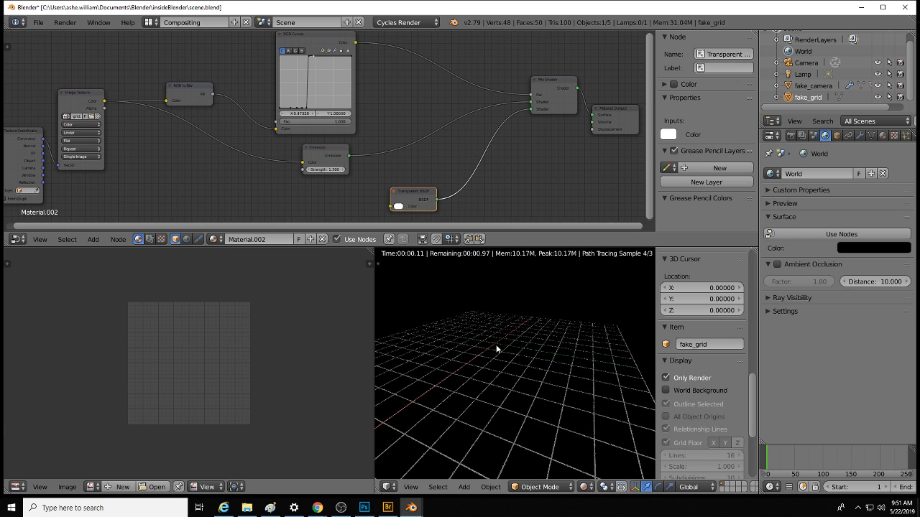
middle_click(495, 344)
key("shift+a")
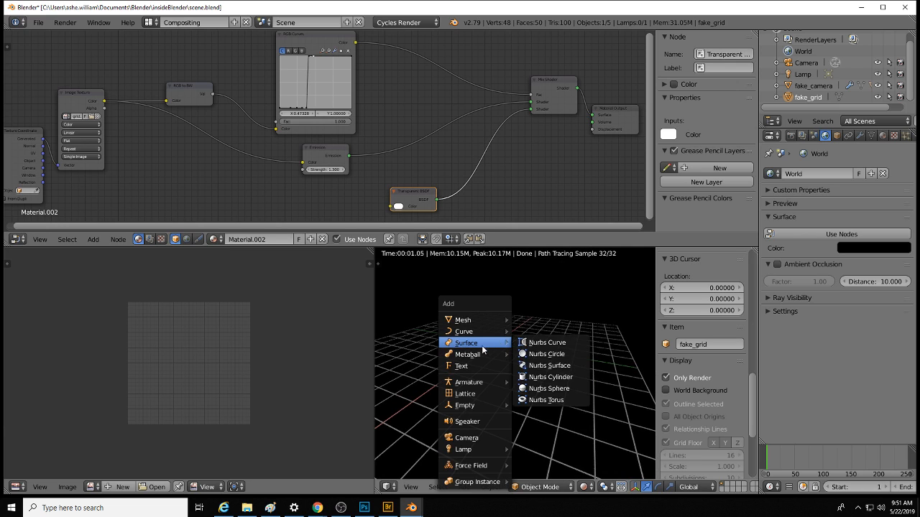
mouse_move(497, 344)
left_click(538, 331)
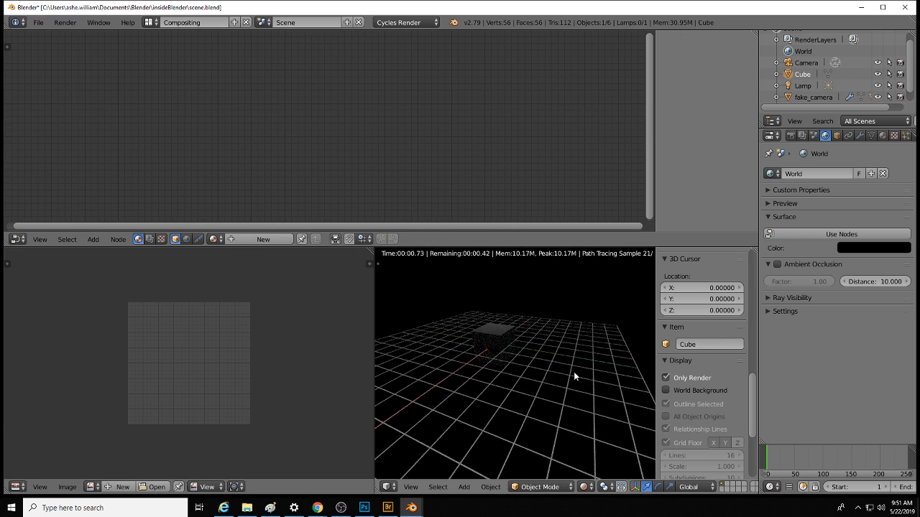
Step: Assign the existing grid material Material.002 to the cube
mouse_move(574, 372)
middle_mouse_down()
mouse_move(509, 359)
mouse_move(589, 371)
mouse_move(536, 388)
middle_mouse_up()
scroll(536, 370, "up", 5)
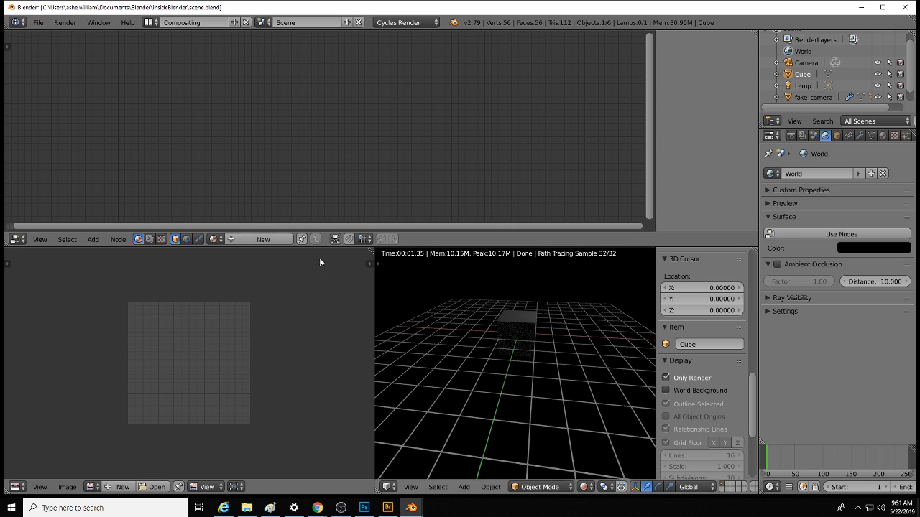
left_click(214, 239)
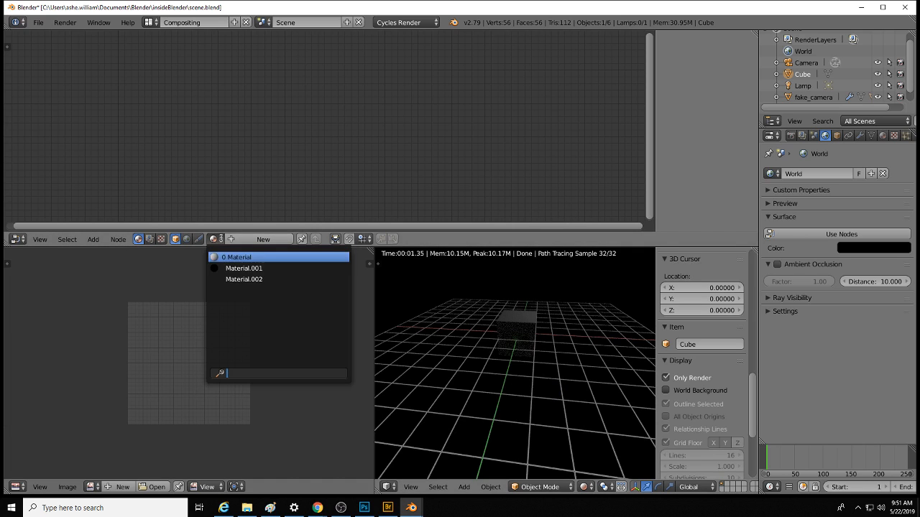
left_click(238, 268)
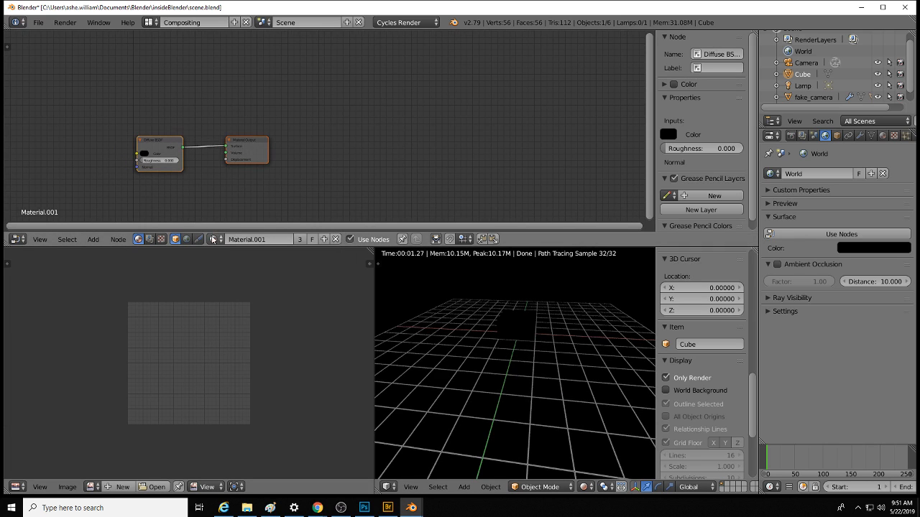
left_click(214, 239)
left_click(236, 279)
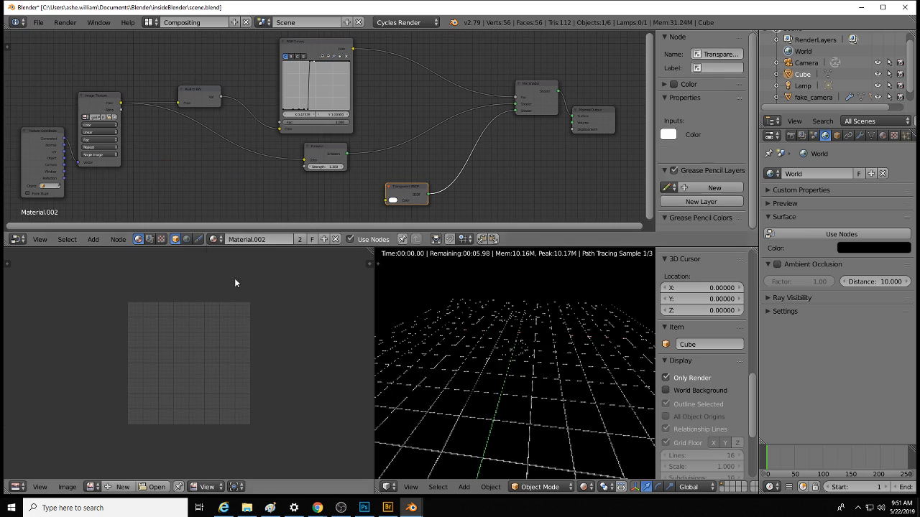
Step: Rename the cube's material as fake_grid
left_click(884, 136)
double_click(797, 178)
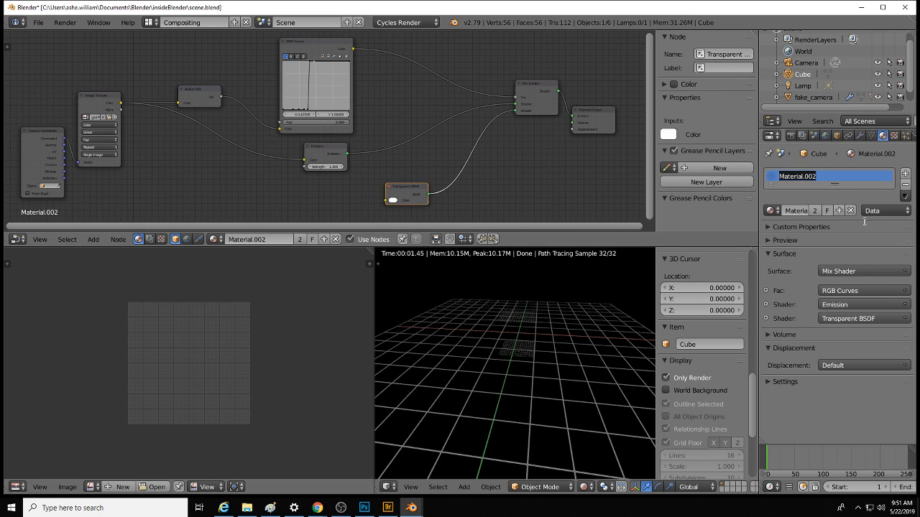
type("fake_grid")
key("Return")
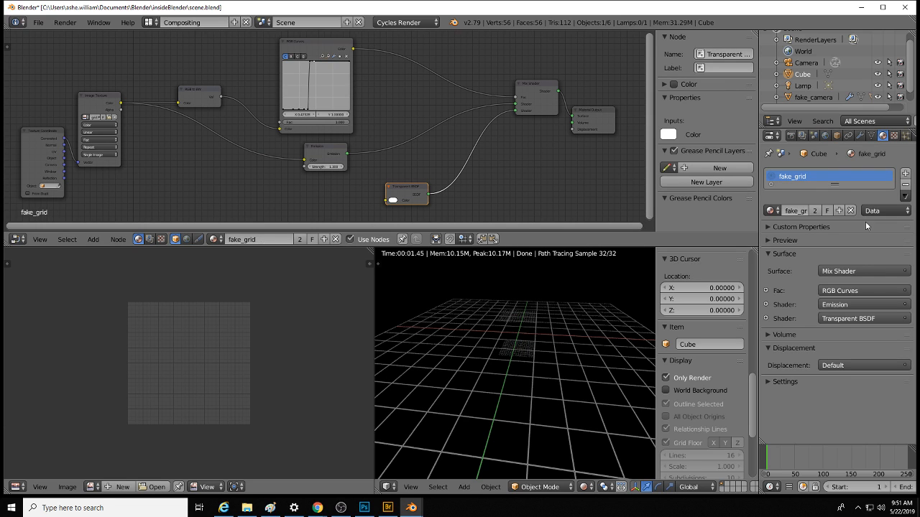
Step: Keep Object Mode and switch the 3D view's shading to Material
scroll(558, 348, "up", 5)
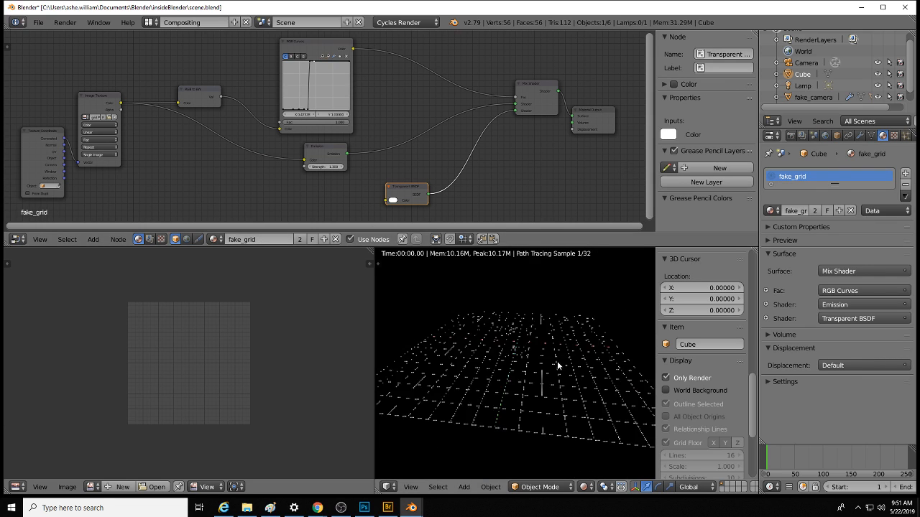
scroll(558, 349, "down", 5)
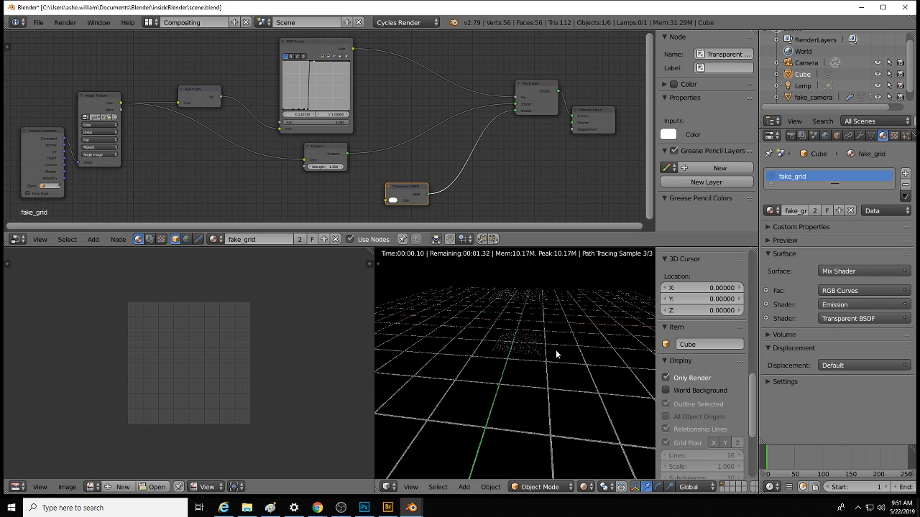
middle_click_drag(556, 350, 556, 388)
left_click(556, 488)
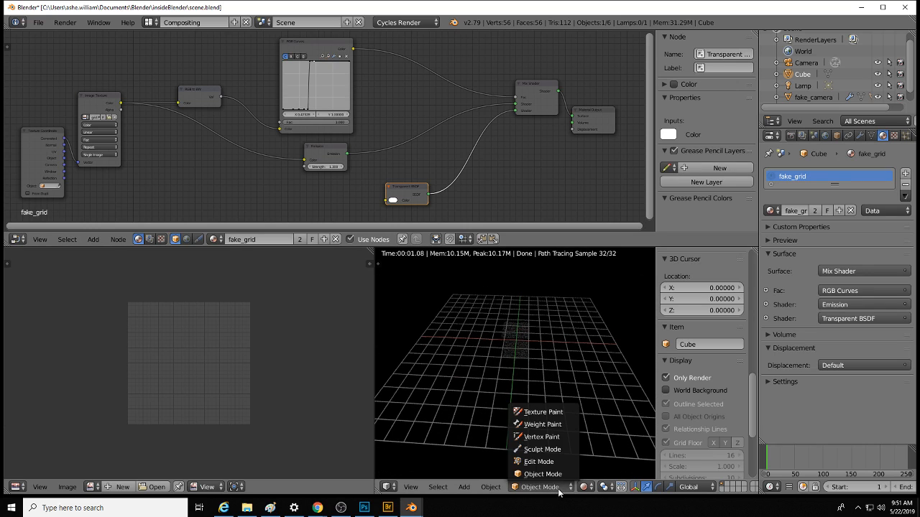
left_click(544, 475)
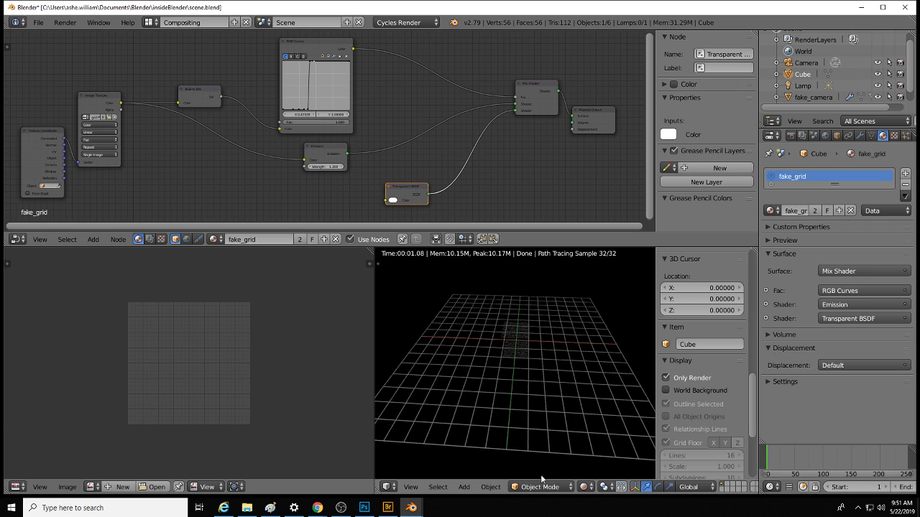
left_click(585, 487)
left_click(604, 425)
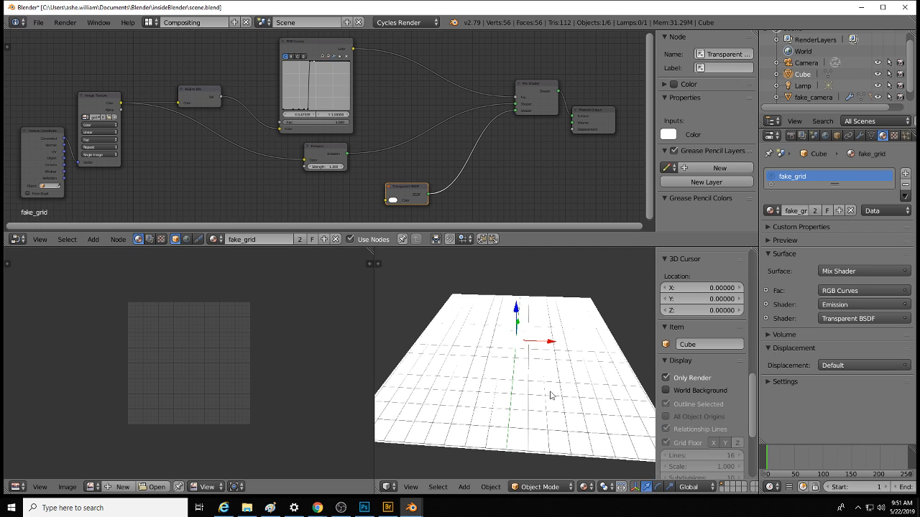
mouse_move(530, 364)
middle_mouse_down()
mouse_move(543, 371)
mouse_move(535, 397)
mouse_move(527, 333)
mouse_move(551, 350)
middle_mouse_up()
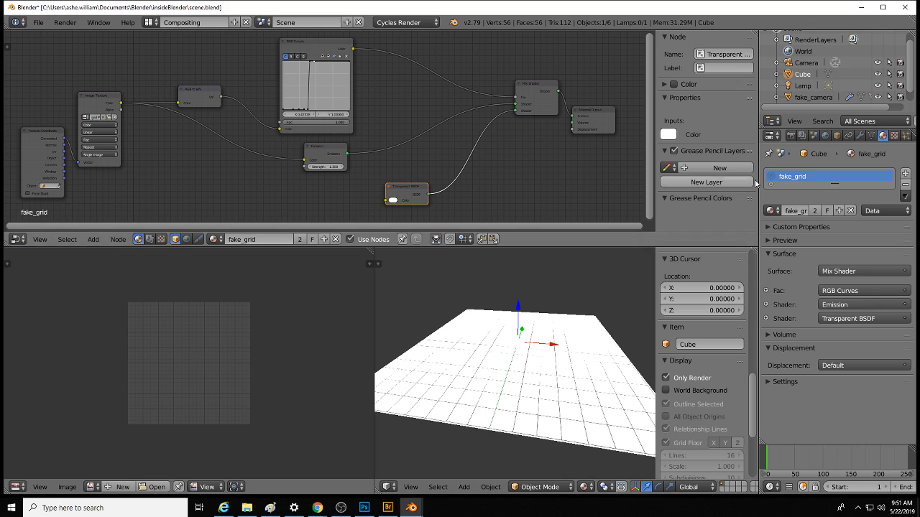
Step: Select the Lamp object and turn off Only Render in the 3D view's display settings
scroll(823, 97, "down", 1)
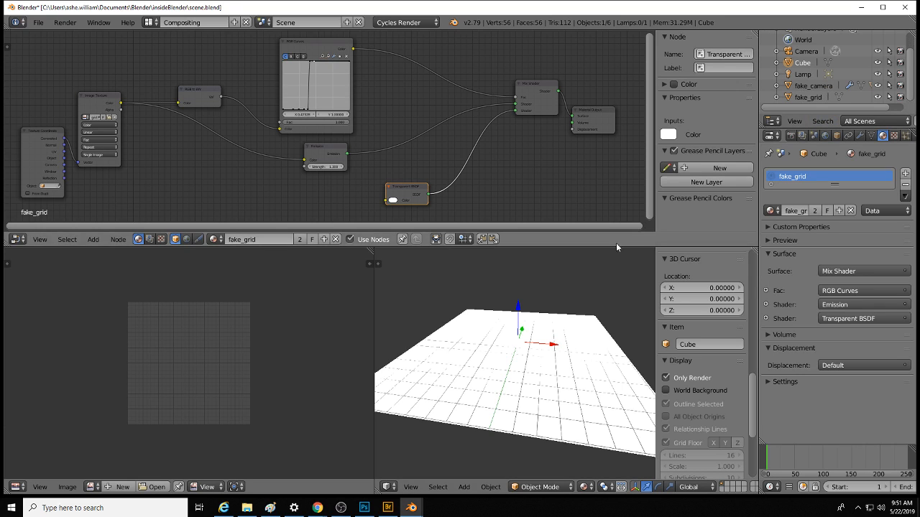
middle_click_drag(541, 359, 548, 340)
right_click(544, 345)
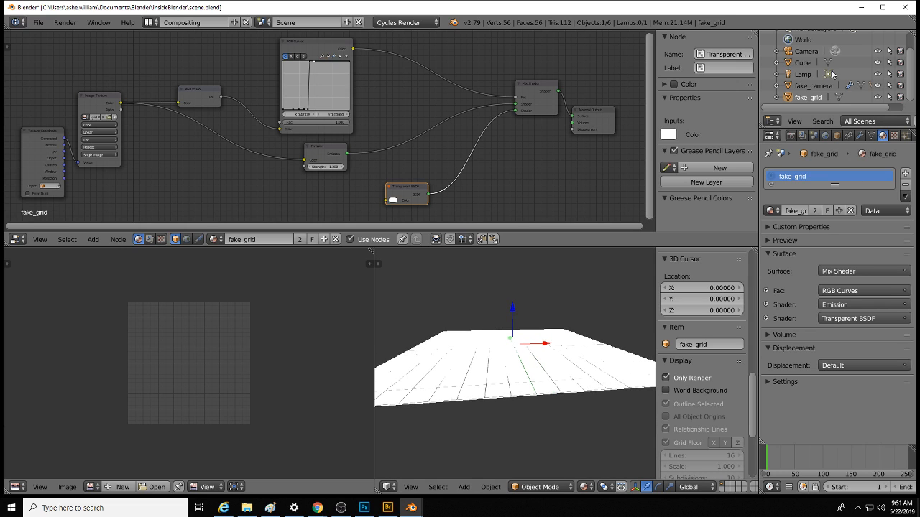
left_click(805, 75)
mouse_move(494, 269)
middle_mouse_down()
mouse_move(562, 294)
mouse_move(534, 347)
mouse_move(554, 299)
mouse_move(530, 392)
mouse_move(525, 384)
mouse_move(550, 311)
mouse_move(527, 409)
mouse_move(502, 326)
mouse_move(539, 370)
mouse_move(609, 370)
mouse_move(548, 412)
middle_mouse_up()
left_click(586, 487)
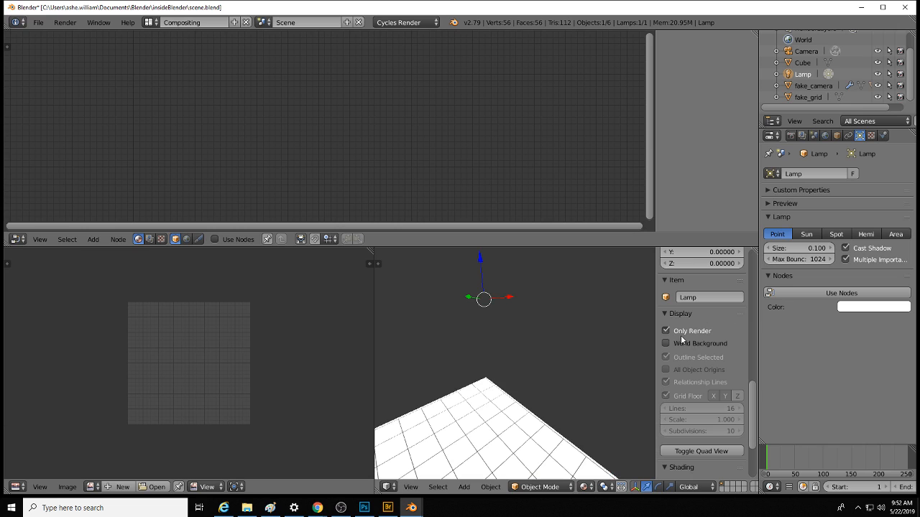
left_click(665, 330)
Step: Examine the lamp's position relative to the grid plane in the 3D view
middle_click_drag(454, 347, 558, 358)
scroll(557, 355, "up", 5)
middle_click_drag(612, 341, 493, 407, "shift")
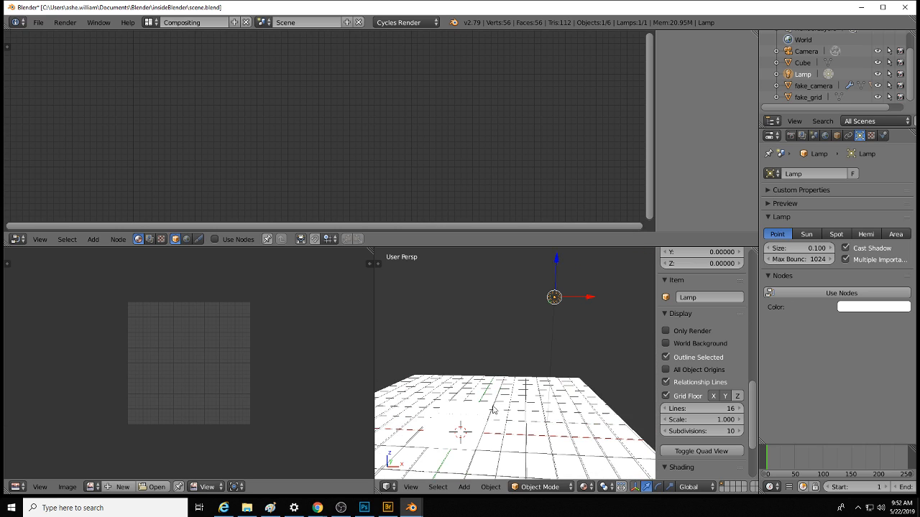
scroll(567, 298, "up", 3)
scroll(567, 299, "down", 3)
middle_click_drag(593, 290, 552, 340, "shift")
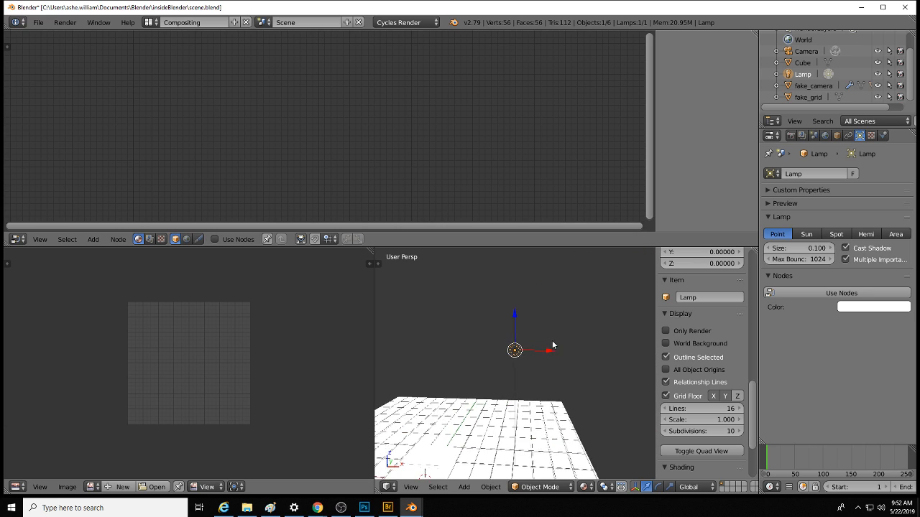
scroll(549, 339, "up", 5)
middle_click_drag(551, 290, 529, 468, "shift")
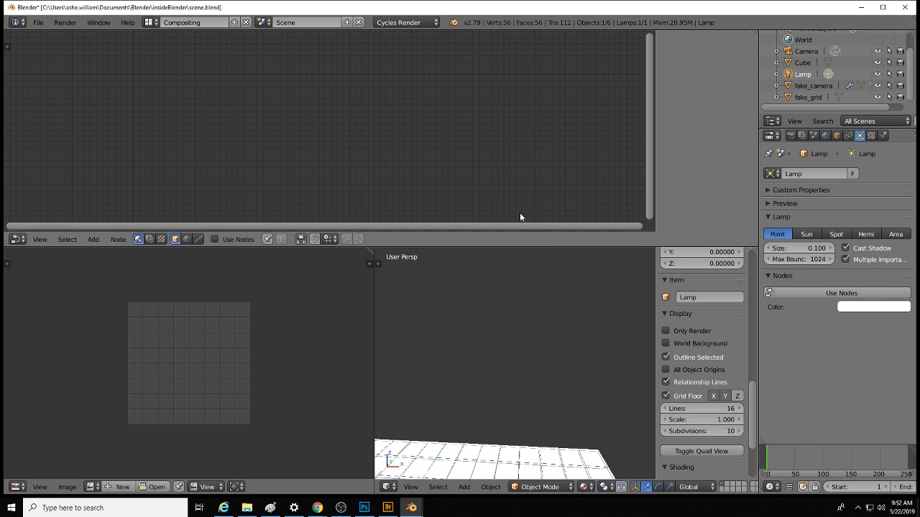
scroll(489, 382, "down", 6)
middle_click_drag(516, 380, 575, 325, "shift")
scroll(615, 340, "down", 5)
scroll(572, 325, "up", 5)
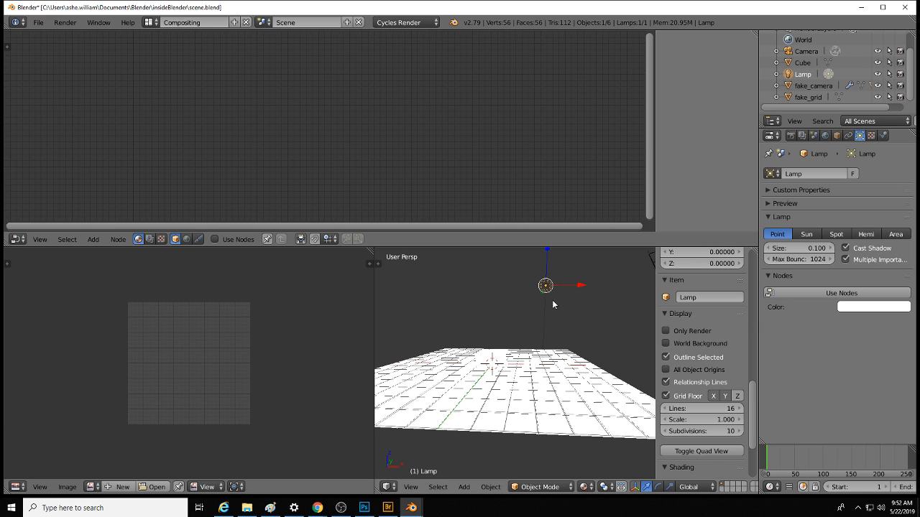
Step: Select the Lamp object and set both its X and Y location to 0
right_click(507, 400)
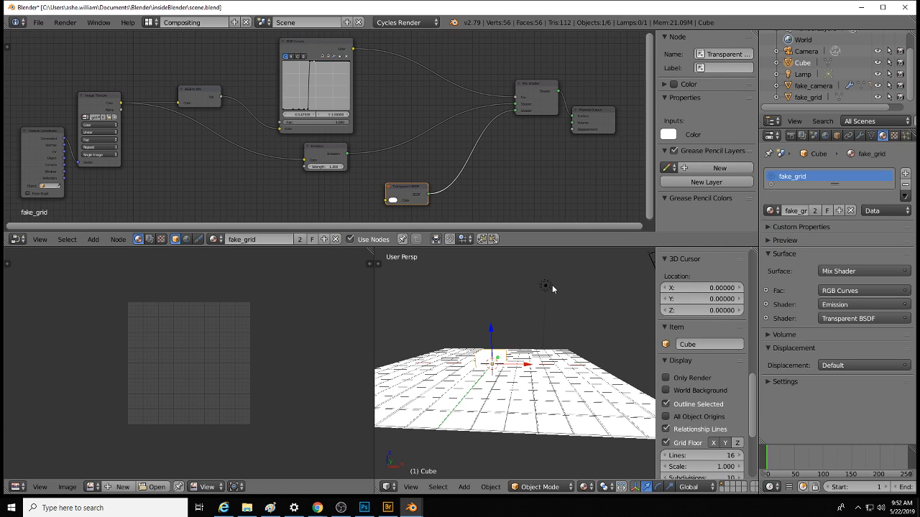
middle_click_drag(477, 341, 585, 274)
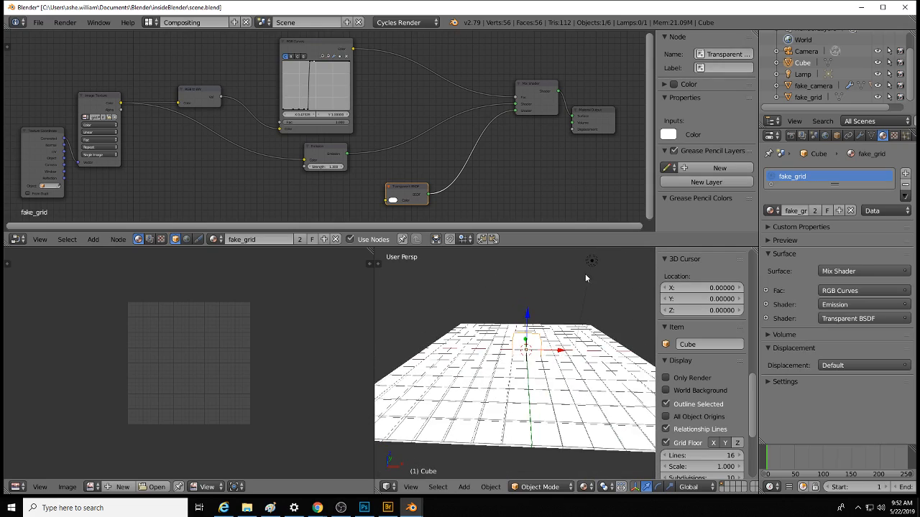
right_click(590, 269)
middle_click_drag(573, 346, 504, 396)
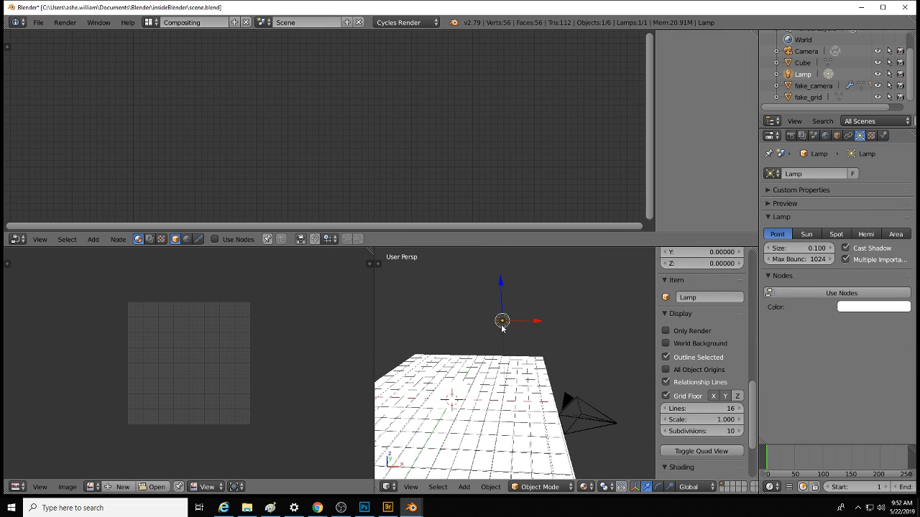
scroll(693, 276, "up", 5)
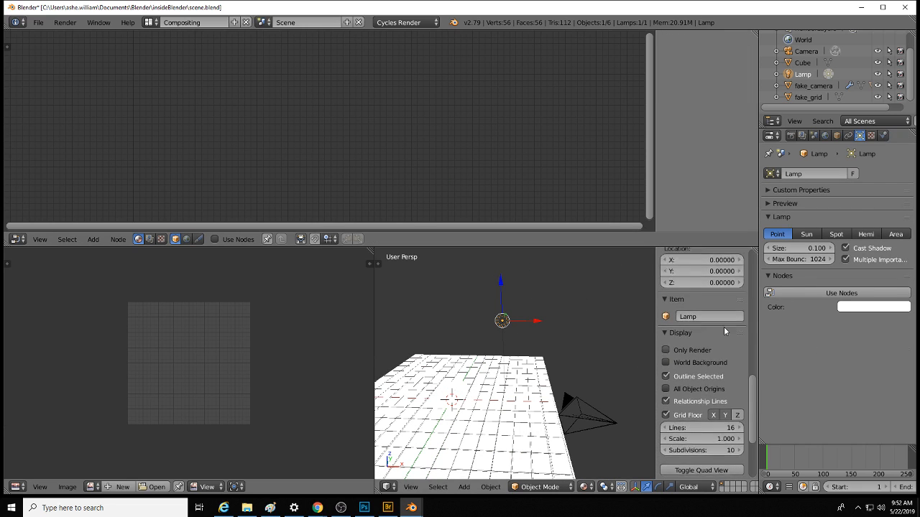
left_click_drag(759, 274, 747, 341)
left_click_drag(754, 375, 756, 286)
scroll(757, 287, "up", 3)
left_click(703, 283)
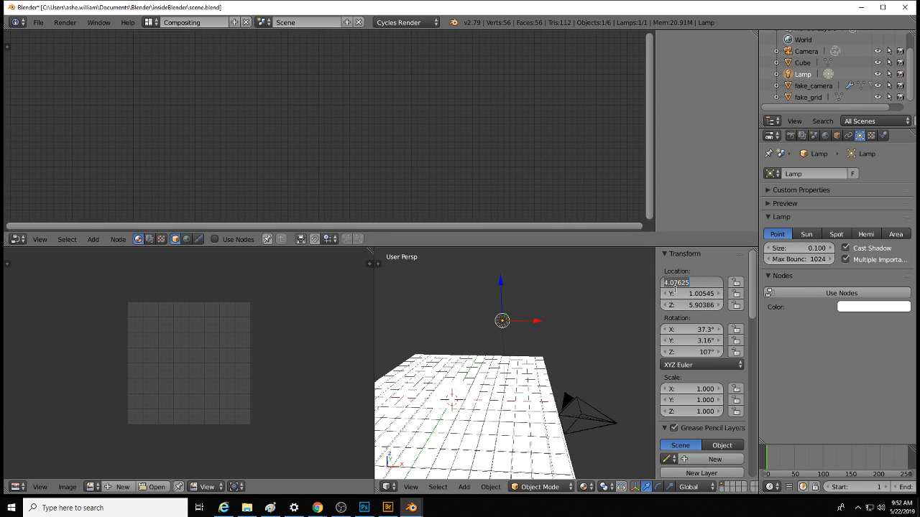
type("0")
key("Return")
left_click(703, 294)
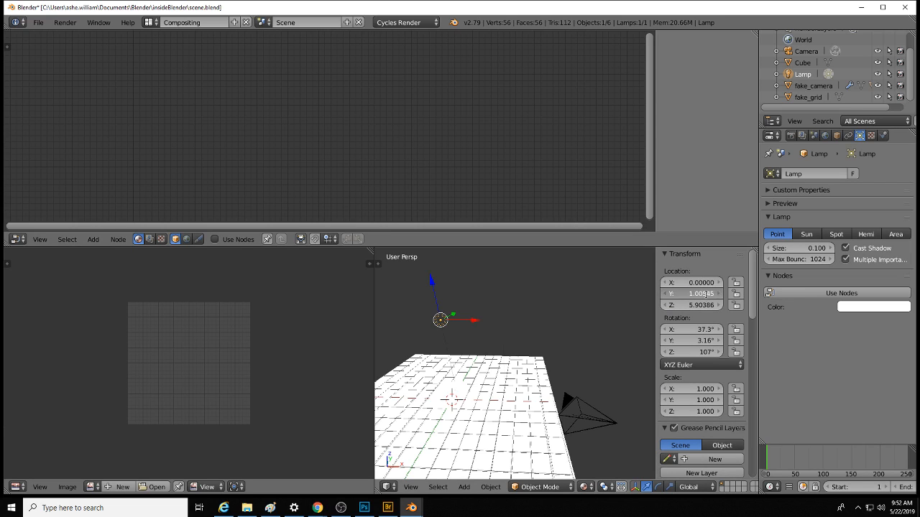
type("0")
key("Return")
Step: Set the lamp's Z location to 4
left_click(702, 305)
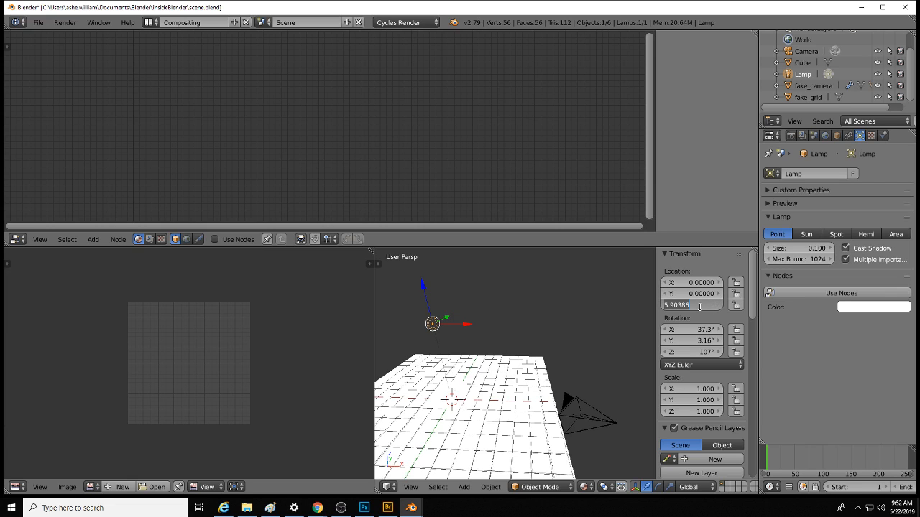
type("2")
key("Return")
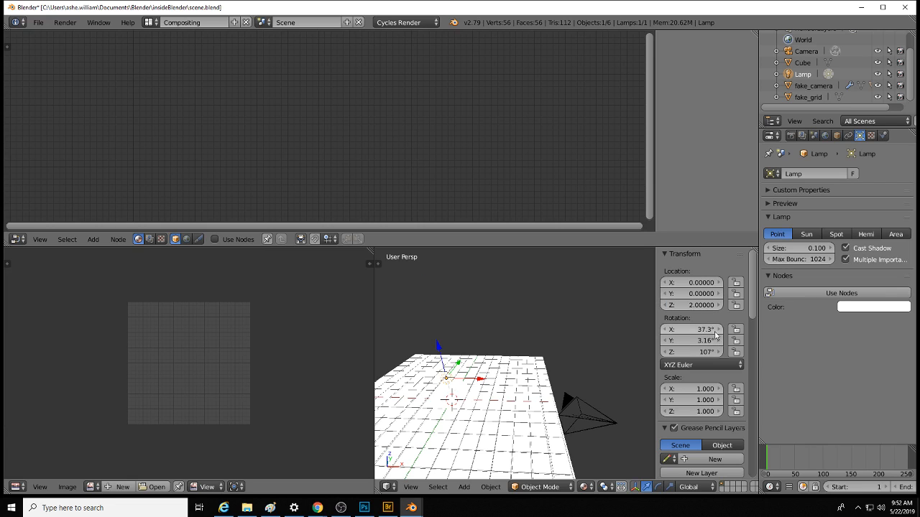
left_click(703, 309)
type("4")
key("Return")
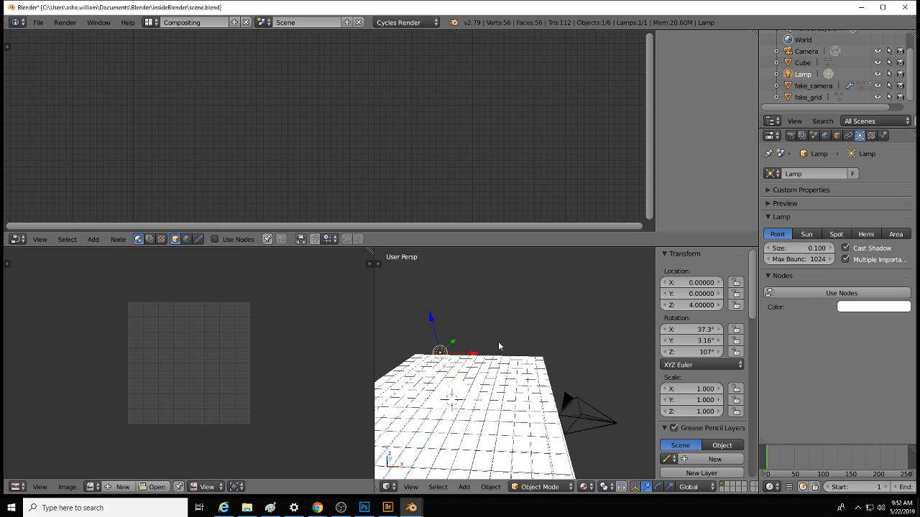
Step: Reset the 3D cursor to the scene origin and frame all objects in the 3D view
middle_click_drag(488, 379, 521, 367)
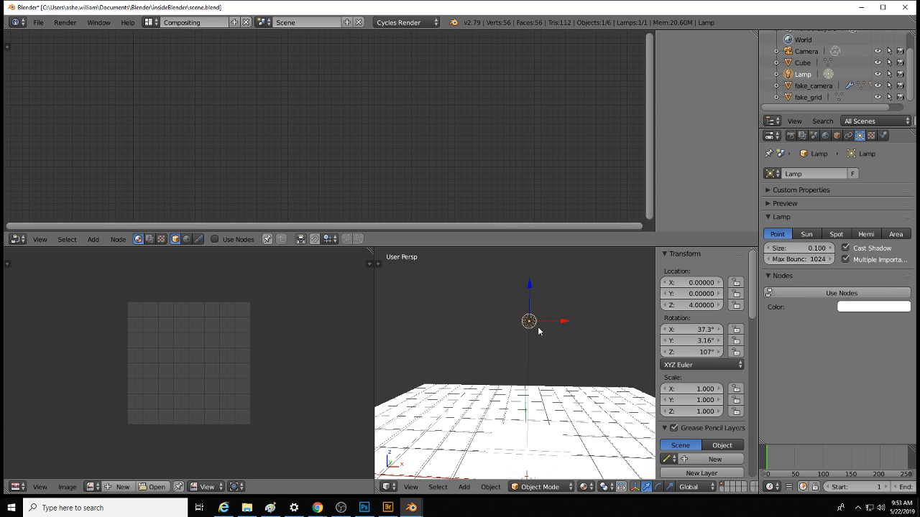
middle_click_drag(538, 331, 530, 351)
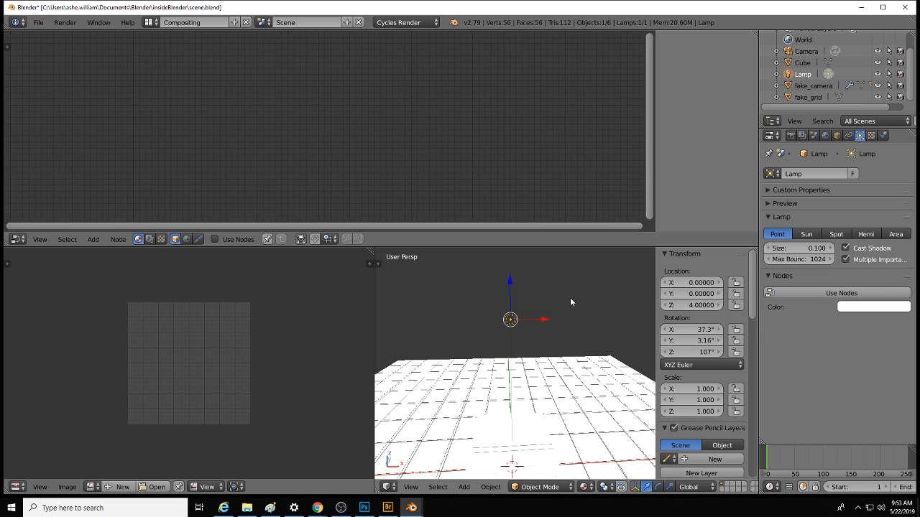
middle_click_drag(570, 314, 573, 346)
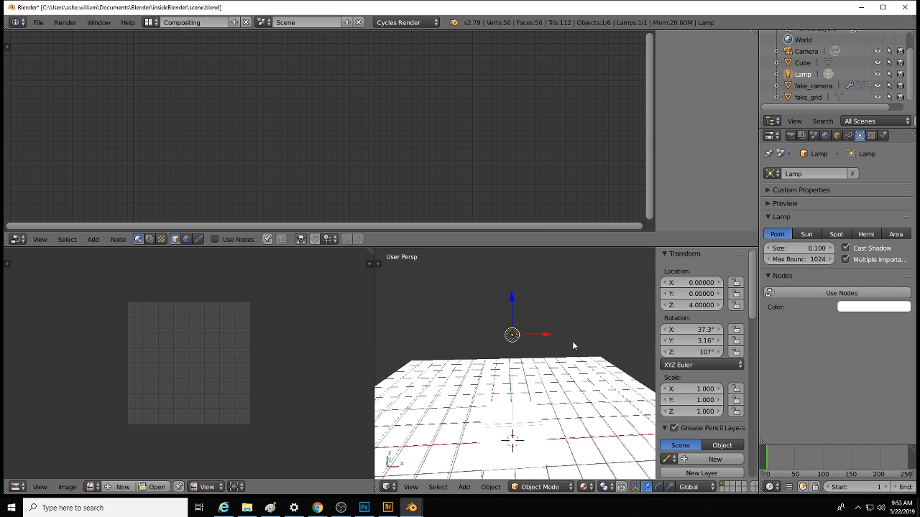
middle_click_drag(524, 401, 517, 401)
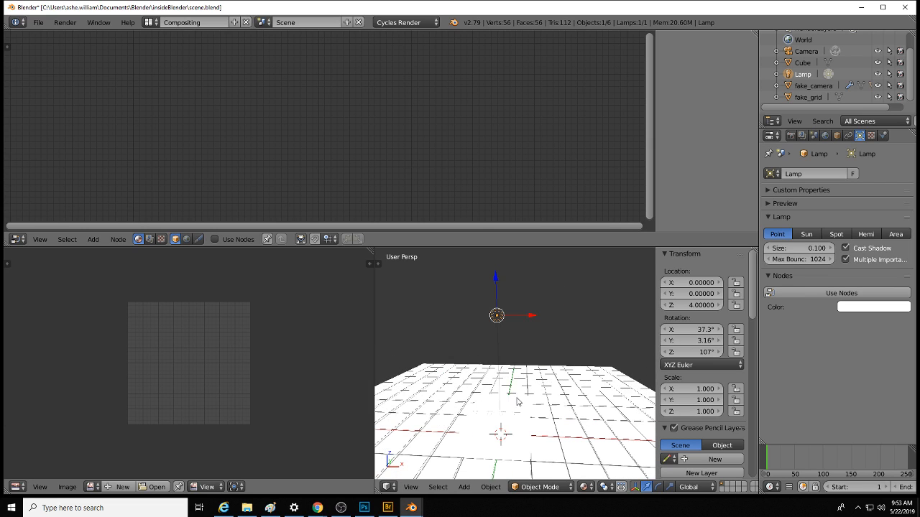
left_click(501, 429)
key("shift+c")
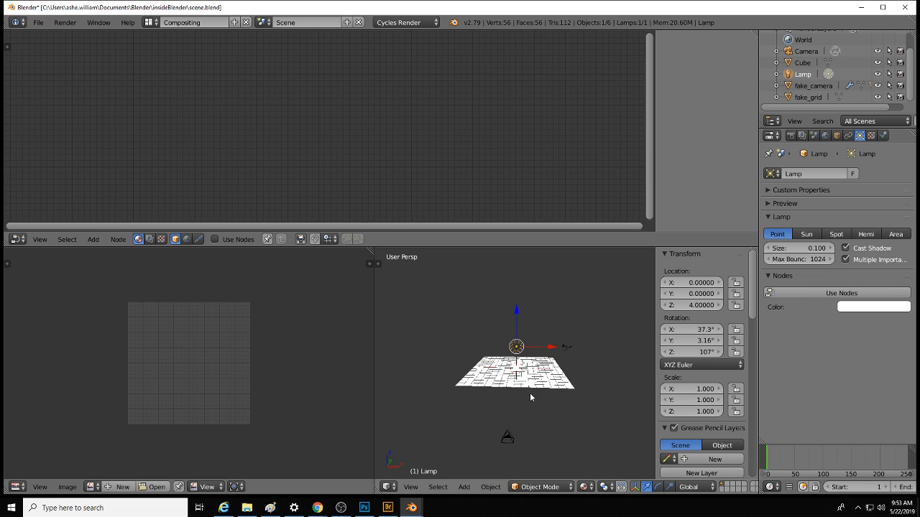
Step: Add a mesh plane at the scene origin
scroll(530, 393, "up", 8)
middle_click_drag(528, 394, 532, 446)
scroll(540, 342, "down", 2)
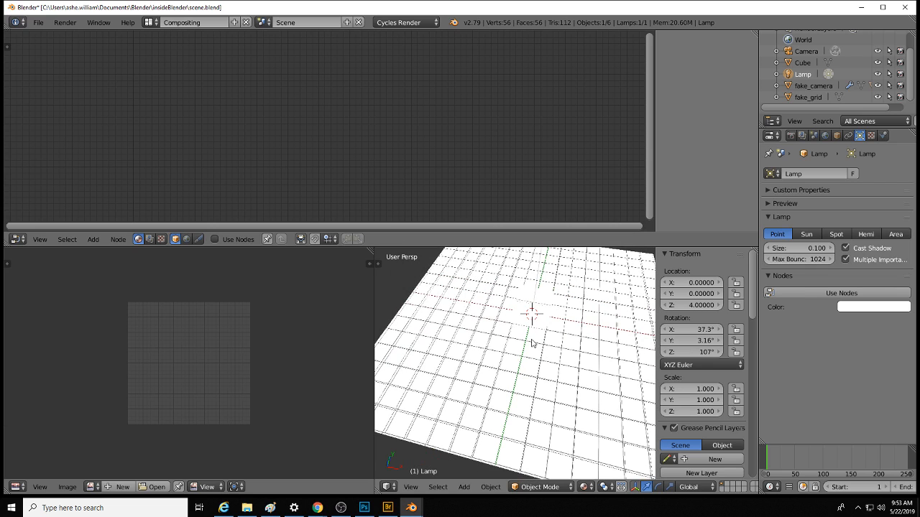
key("shift+a")
mouse_move(517, 320)
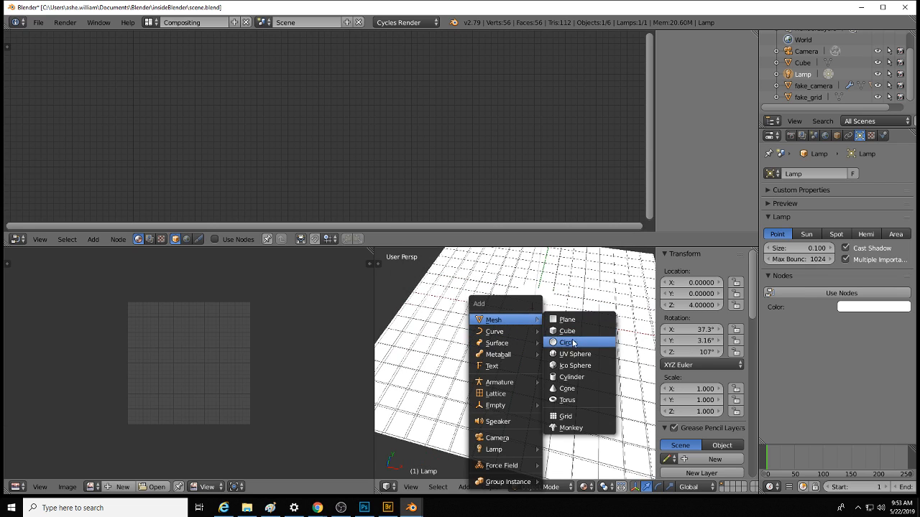
left_click(584, 322)
scroll(597, 346, "down", 3)
middle_click_drag(552, 362, 554, 332)
Step: Rotate the new plane 90 degrees about the global X axis so it stands upright
type("rx")
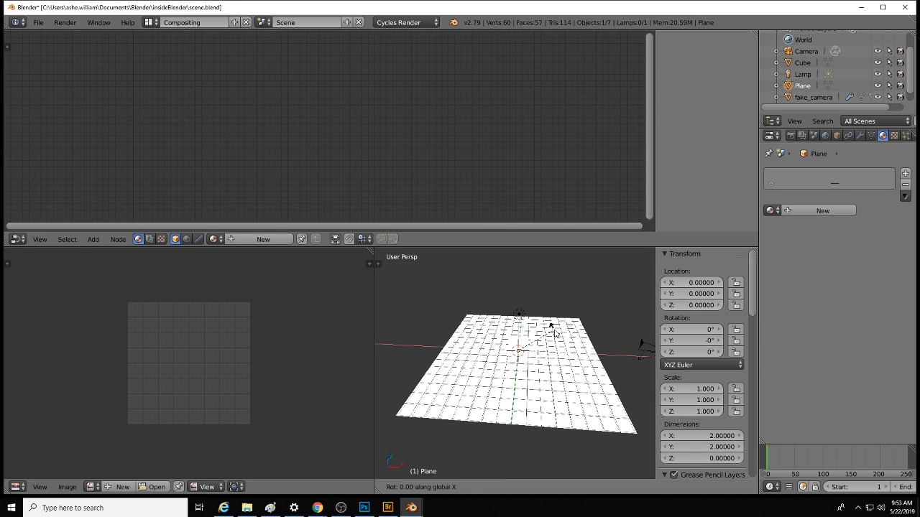
type("90")
key("Return")
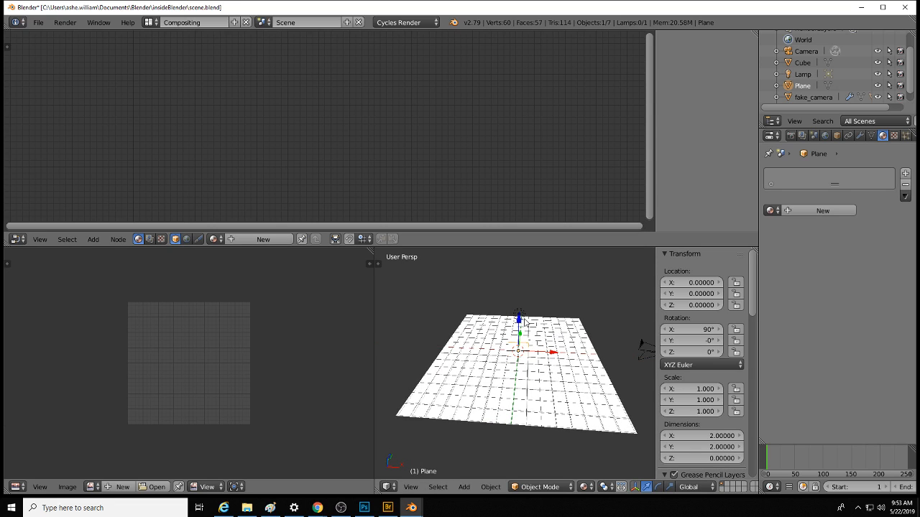
Step: Raise the plane along Z to about 3.85, near the lamp, and set the 3D view to front orthographic
key("g")
key("z")
left_click(513, 281)
key("KP_1")
scroll(510, 359, "up", 2)
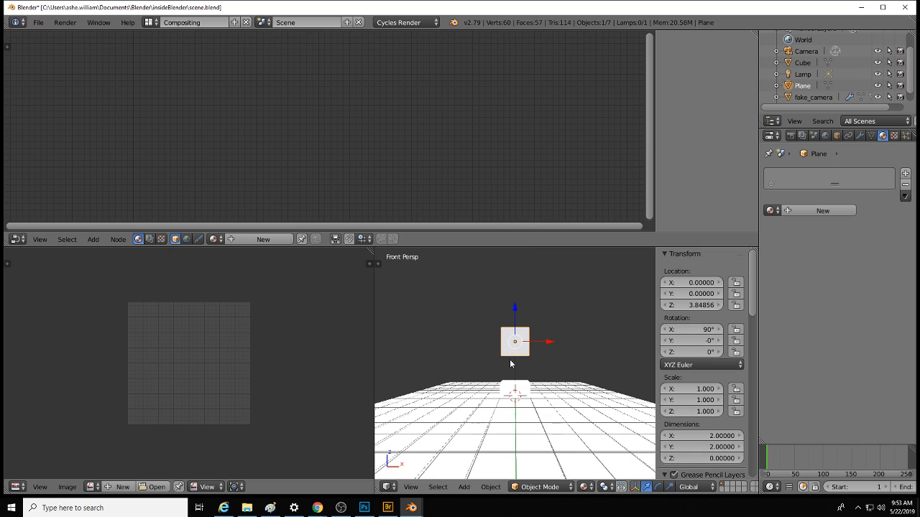
key("KP_5")
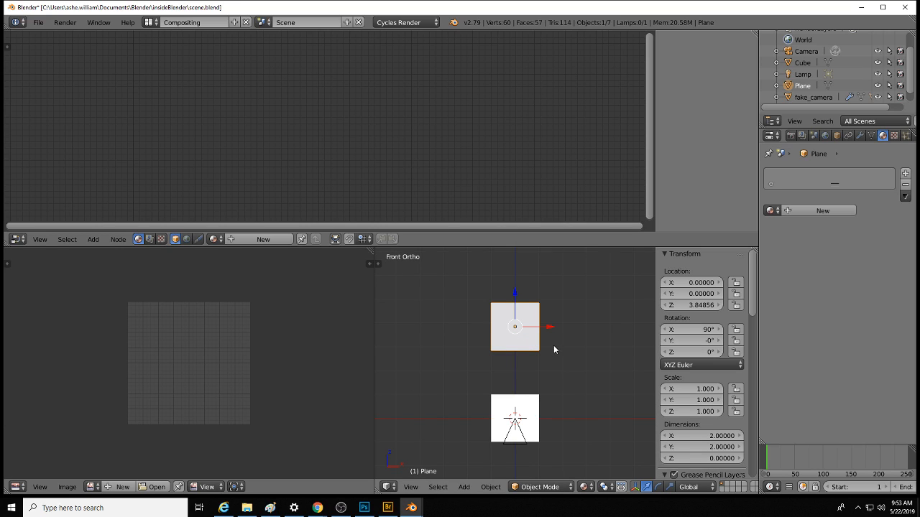
Step: Scale the plane down to about 0.284 around the lamp, raising it slightly to Z about 3.97
key("s")
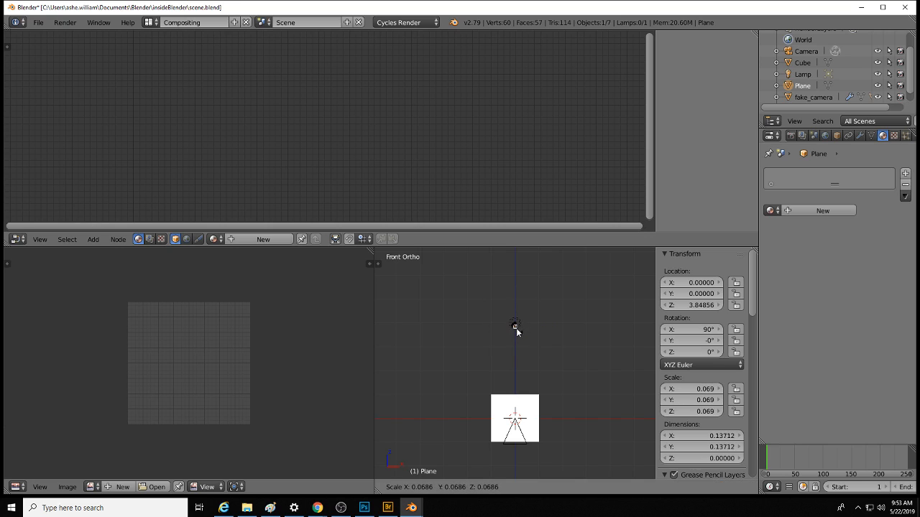
left_click(524, 336)
left_click_drag(519, 294, 513, 288)
key("s")
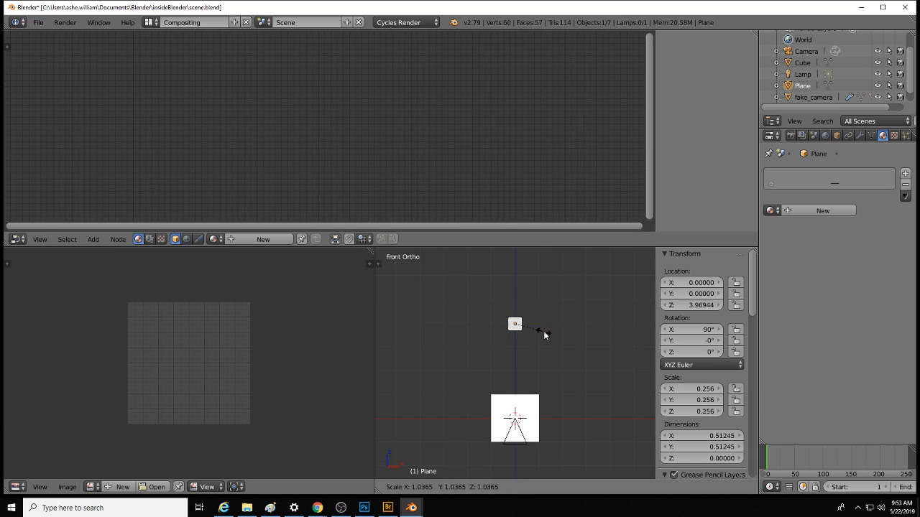
left_click(531, 340)
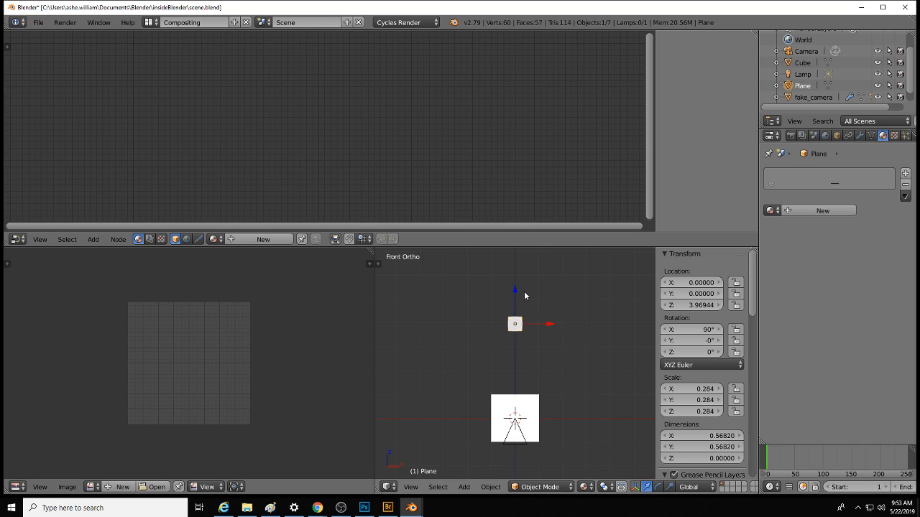
Step: Raise the plane to Z about 4.01 to centre it on the lamp and apply its scale
left_click_drag(515, 289, 515, 289)
key("ctrl+a")
left_click(435, 348)
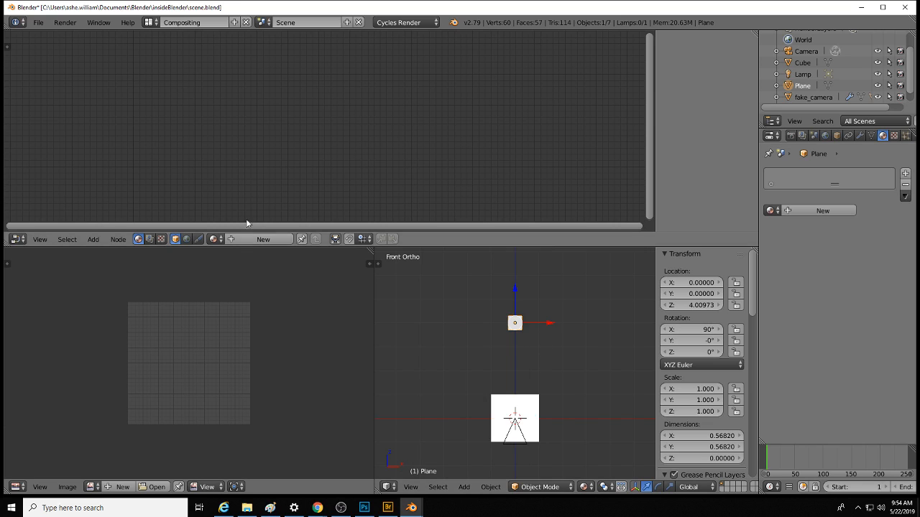
Step: Create a new material for the plane and spread its Diffuse BSDF and Material Output nodes apart
left_click(248, 242)
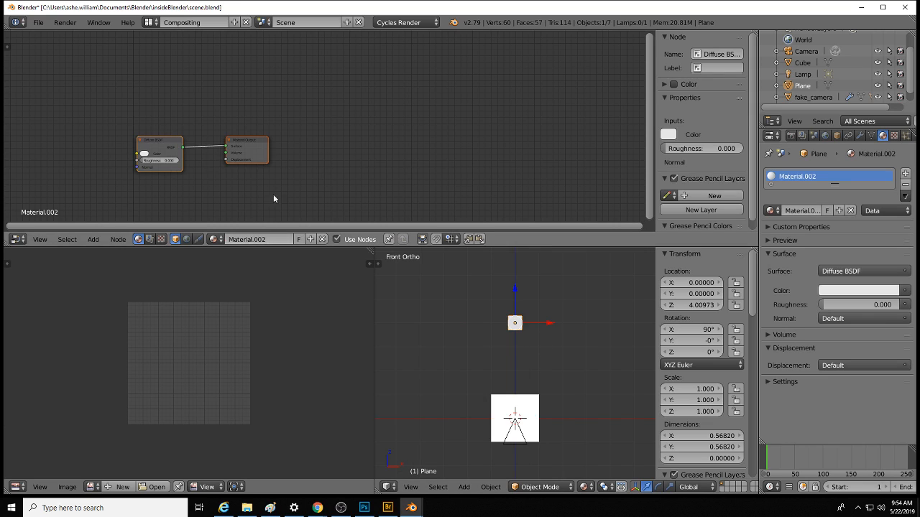
left_click_drag(247, 140, 453, 128)
left_click_drag(157, 137, 304, 79)
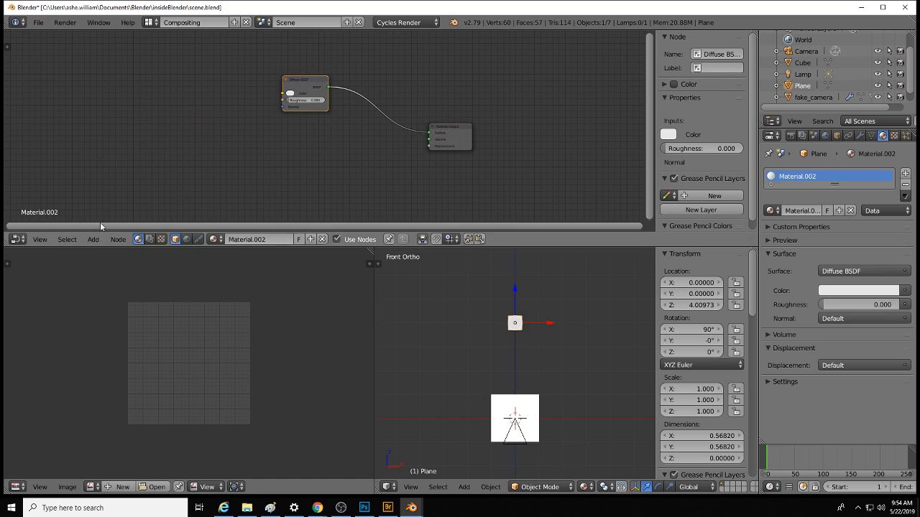
Step: Add an Image Texture node before the Diffuse BSDF and load lightgizmo.PNG into it
left_click(93, 240)
mouse_move(126, 180)
left_click(205, 230)
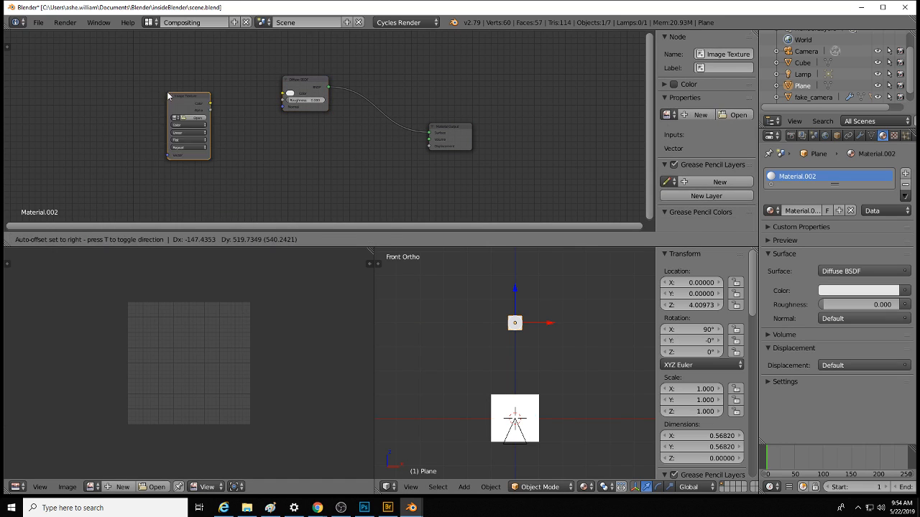
left_click(171, 95)
left_click(176, 92)
left_click(174, 104)
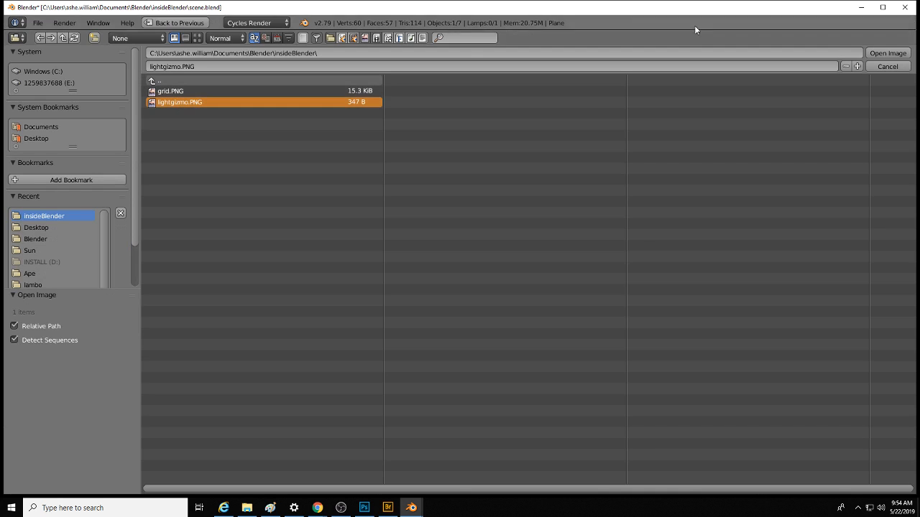
left_click(888, 53)
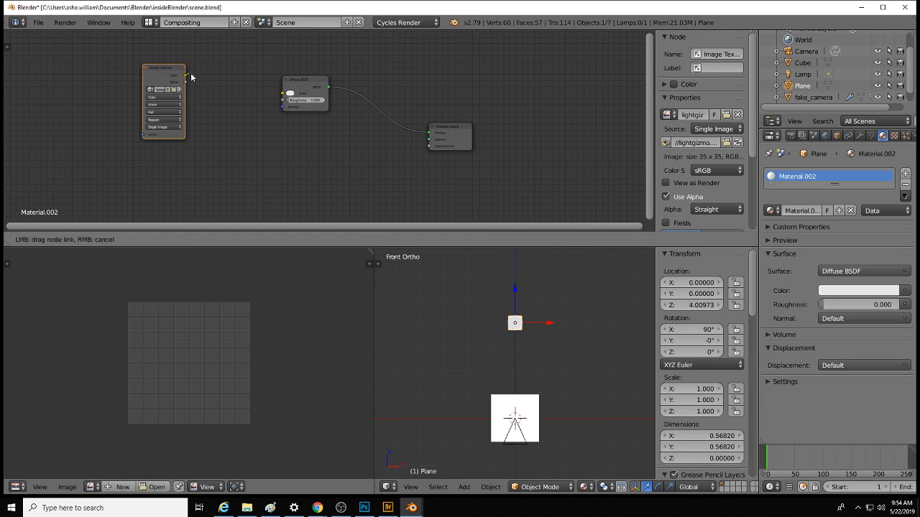
Step: Connect the image texture's Color to the Diffuse BSDF's Color and move the shader next to the Material Output
left_click_drag(186, 74, 283, 93)
scroll(531, 325, "up", 4)
scroll(531, 325, "up", 4)
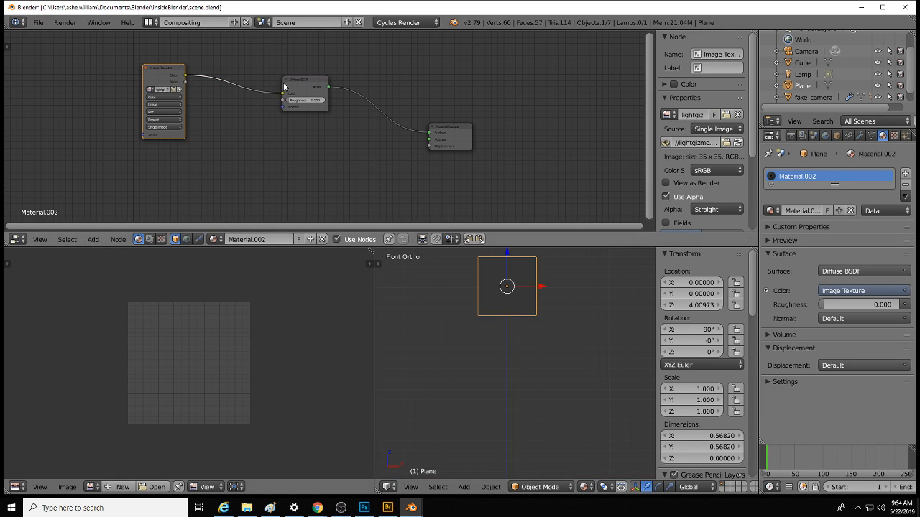
left_click_drag(312, 85, 544, 81)
Step: Add a Texture Coordinate node before the Image Texture and connect its Generated output to the texture's Vector input
left_click(94, 239)
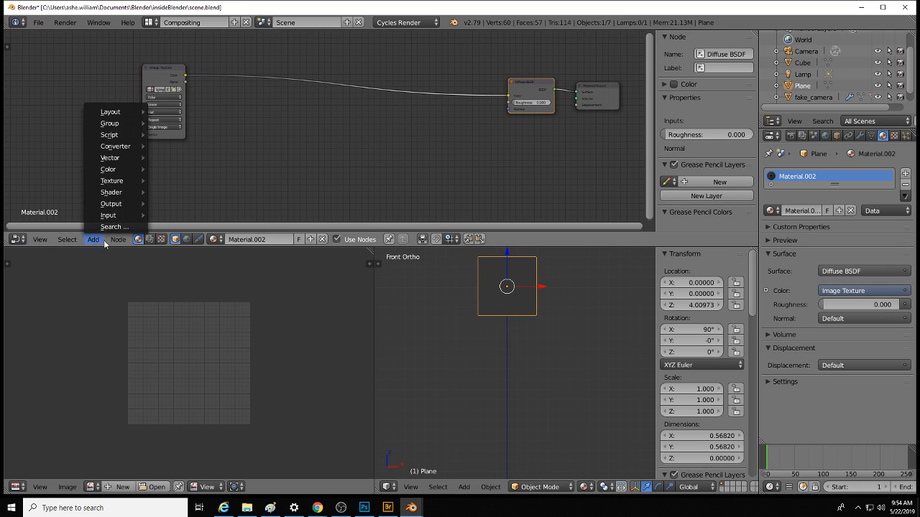
left_click(93, 240)
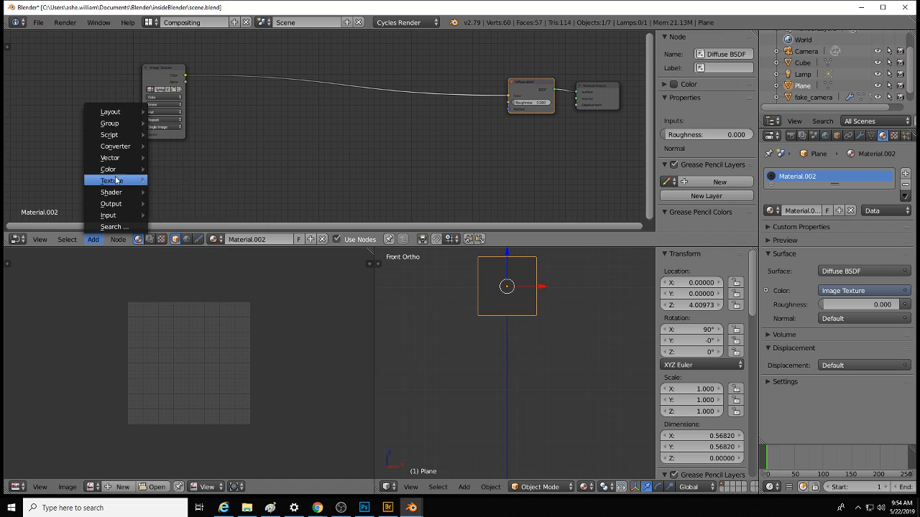
mouse_move(123, 172)
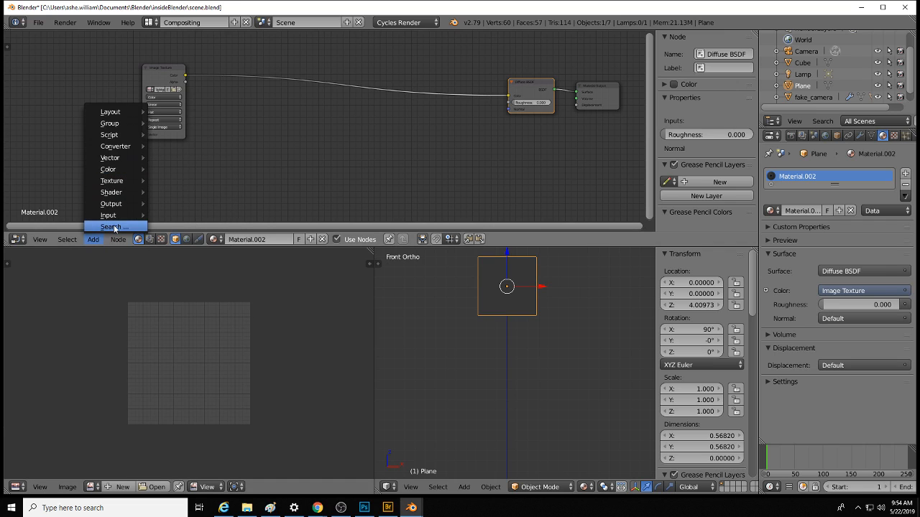
mouse_move(117, 216)
left_click(193, 351)
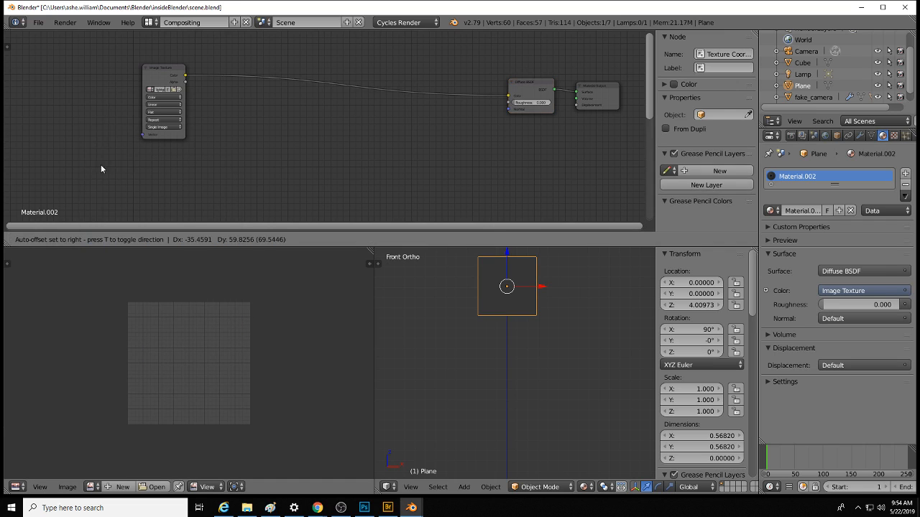
left_click(72, 70)
left_click_drag(110, 81, 143, 135)
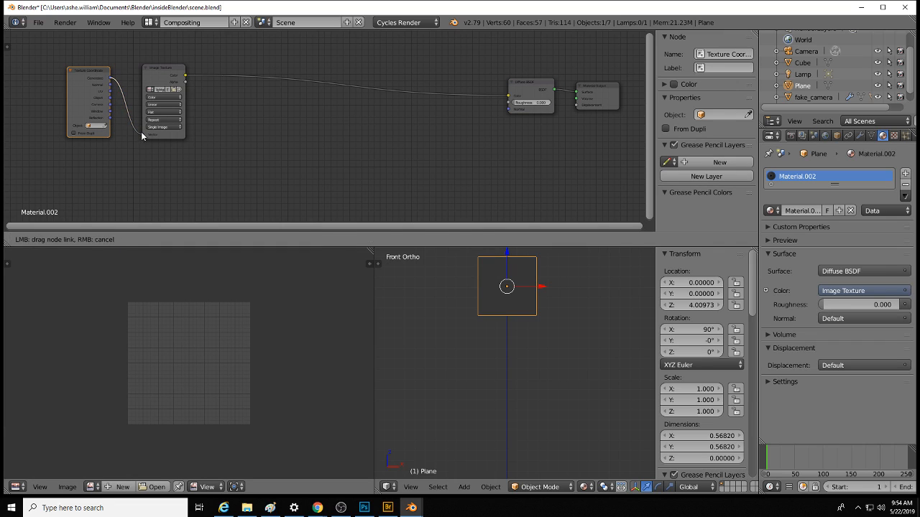
Step: Deselect the plane and inspect its lamp-gizmo texture in the front view
scroll(528, 344, "down", 4)
scroll(528, 344, "up", 5)
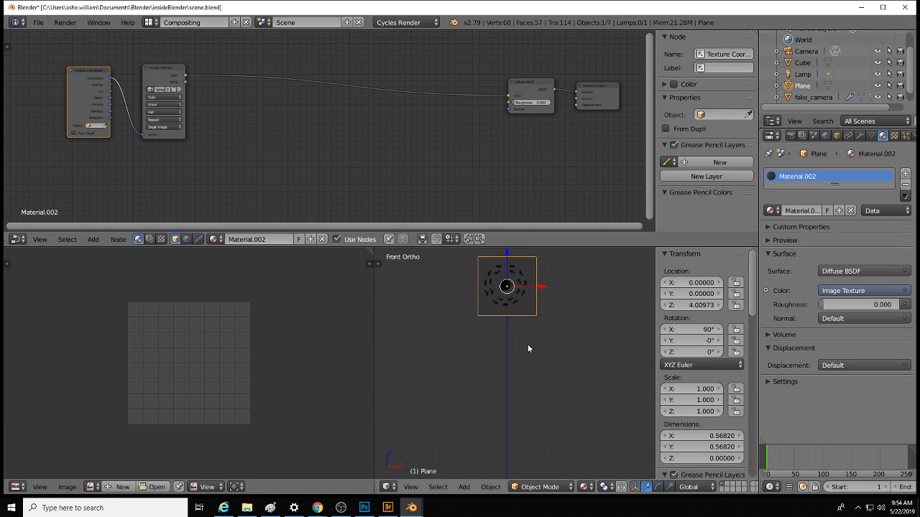
middle_click_drag(534, 328, 533, 378, "shift")
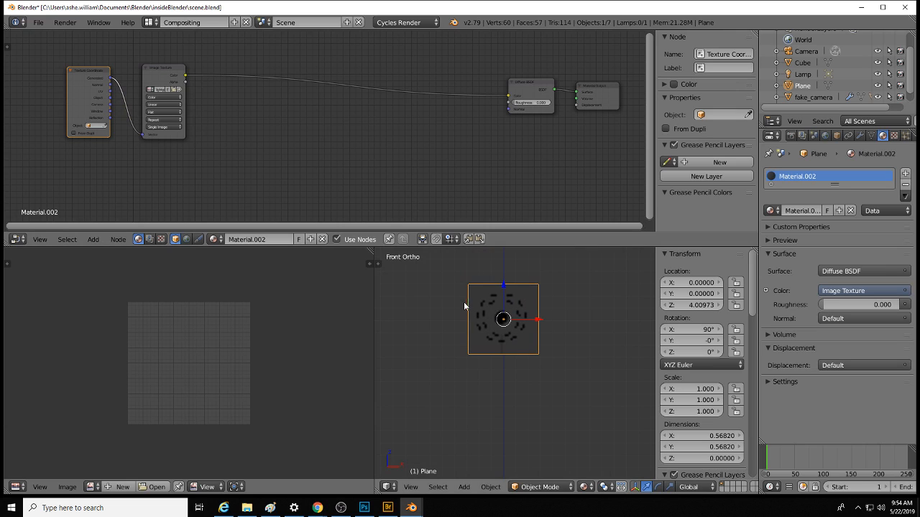
left_click(580, 314)
key("a")
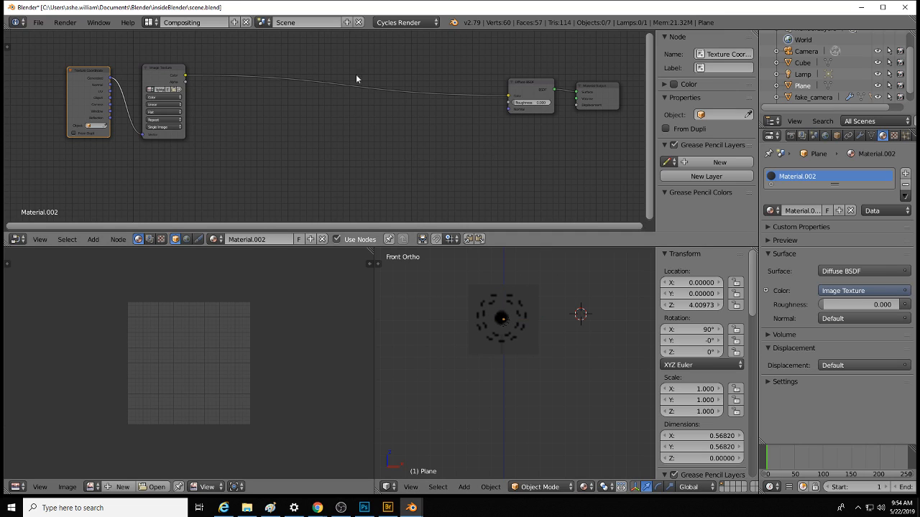
Step: Add a Mix Shader node near the Material Output and connect its Shader output to the Surface input
left_click_drag(528, 85, 484, 78)
left_click(92, 239)
mouse_move(126, 192)
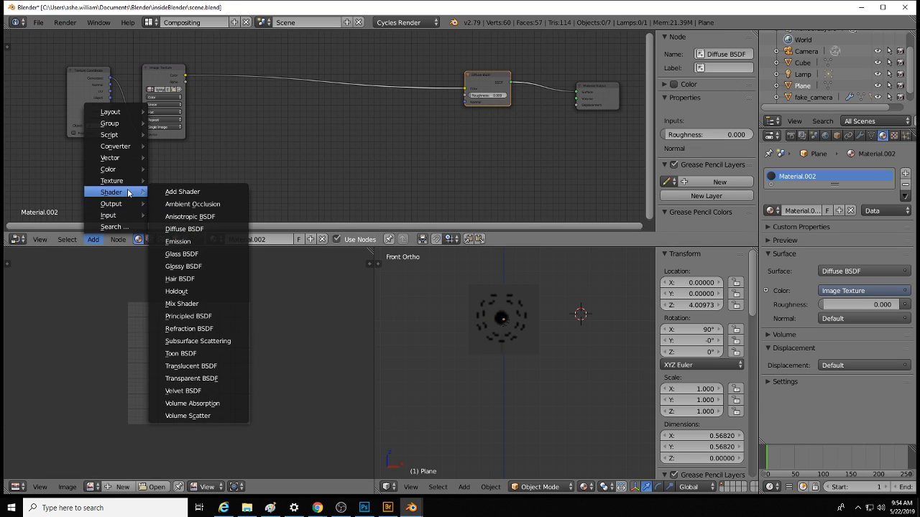
left_click(182, 303)
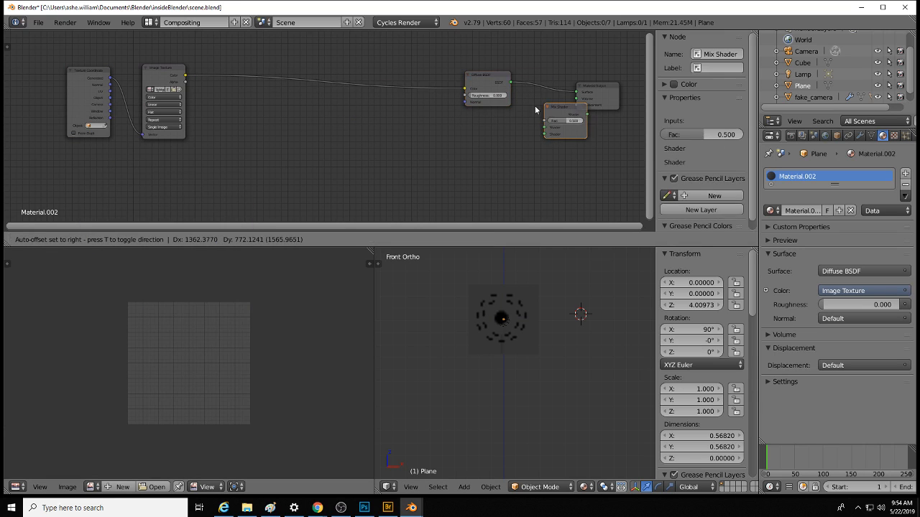
left_click_drag(566, 128, 574, 97)
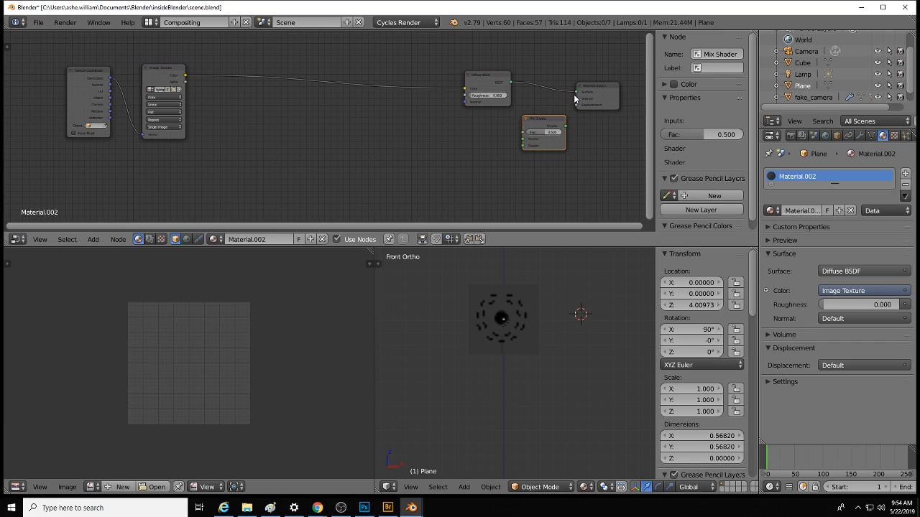
left_click_drag(566, 128, 578, 92)
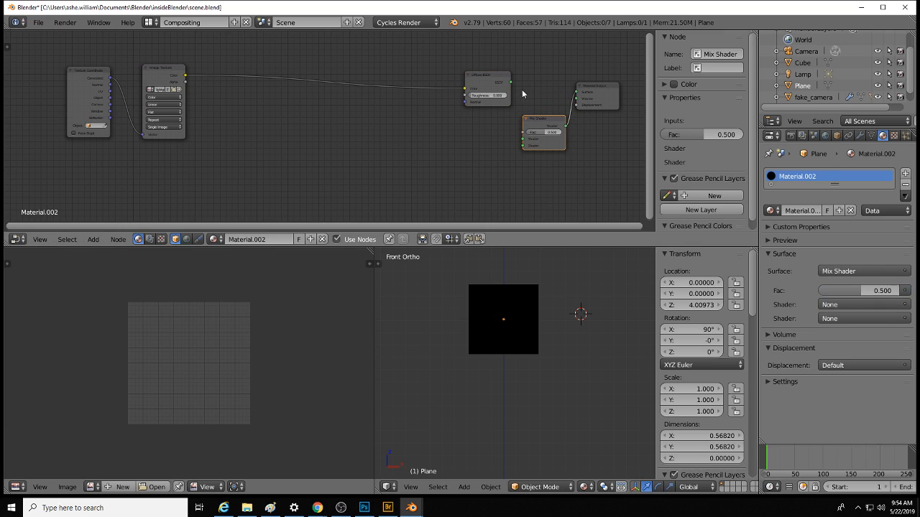
Step: Place the Mix Shader between the Diffuse BSDF and Material Output, and connect the Diffuse BSDF to its first Shader input
left_click_drag(510, 83, 524, 134)
left_click_drag(542, 120, 526, 105)
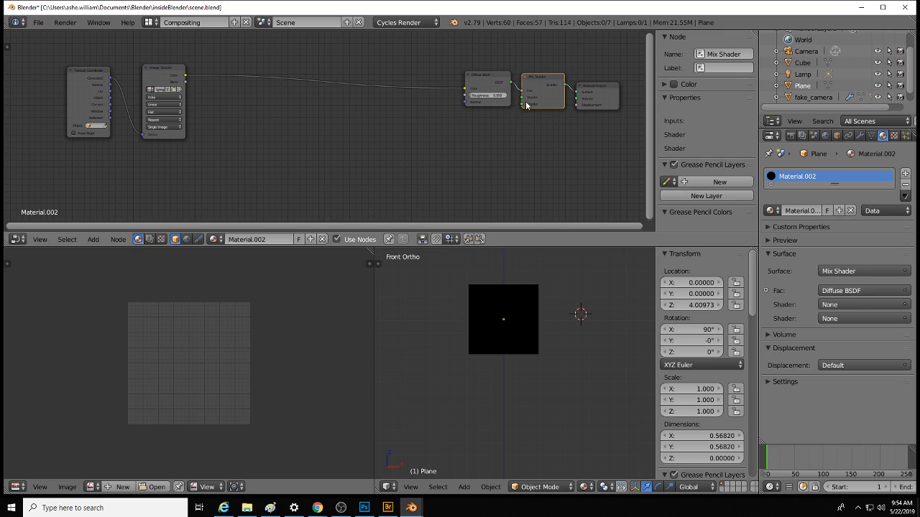
left_click_drag(498, 76, 524, 97)
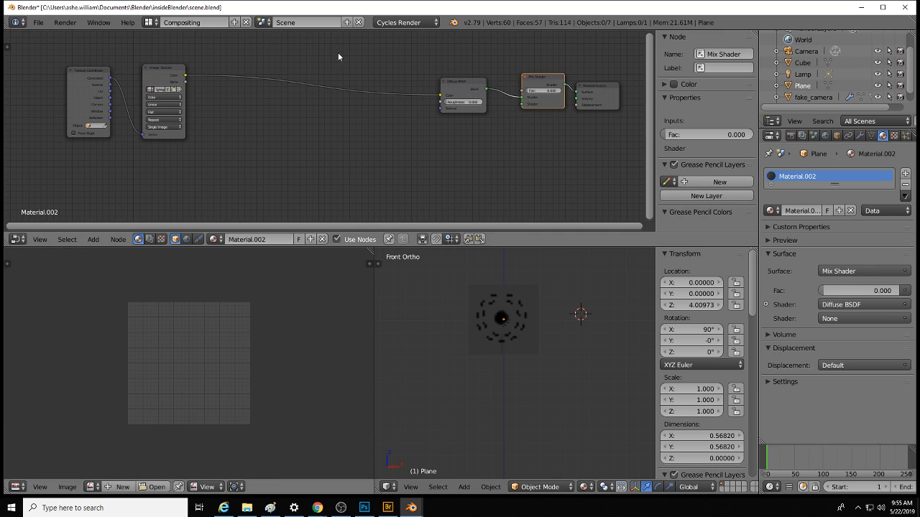
Step: Insert a ColorRamp node into the link between the Image Texture and the Diffuse BSDF
left_click_drag(171, 77, 187, 81)
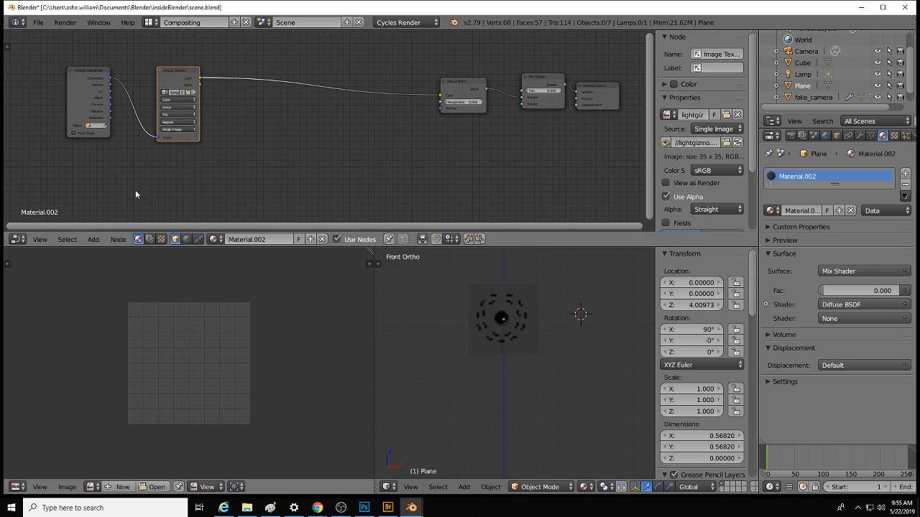
left_click(92, 239)
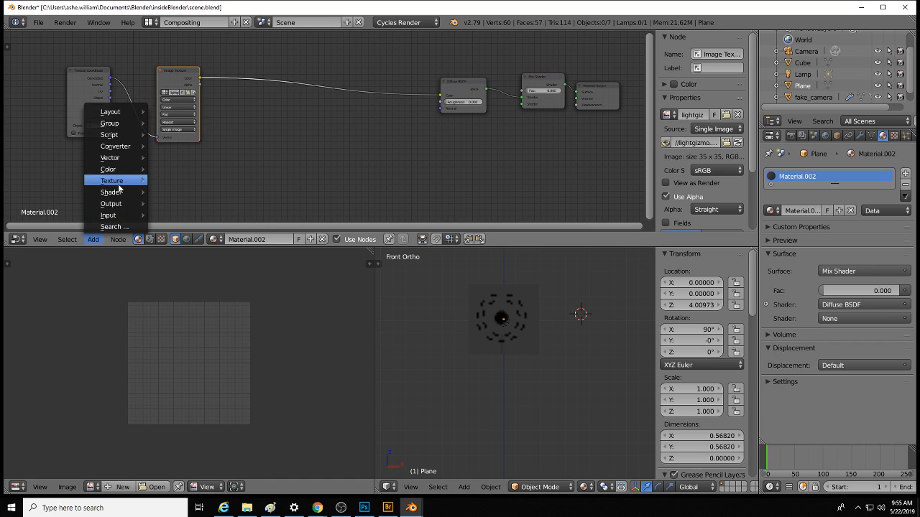
mouse_move(108, 170)
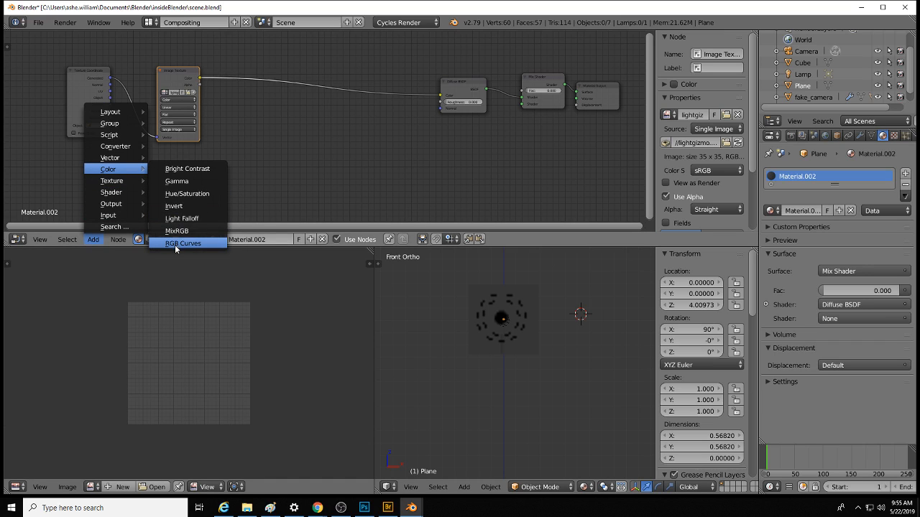
mouse_move(130, 145)
left_click(169, 157)
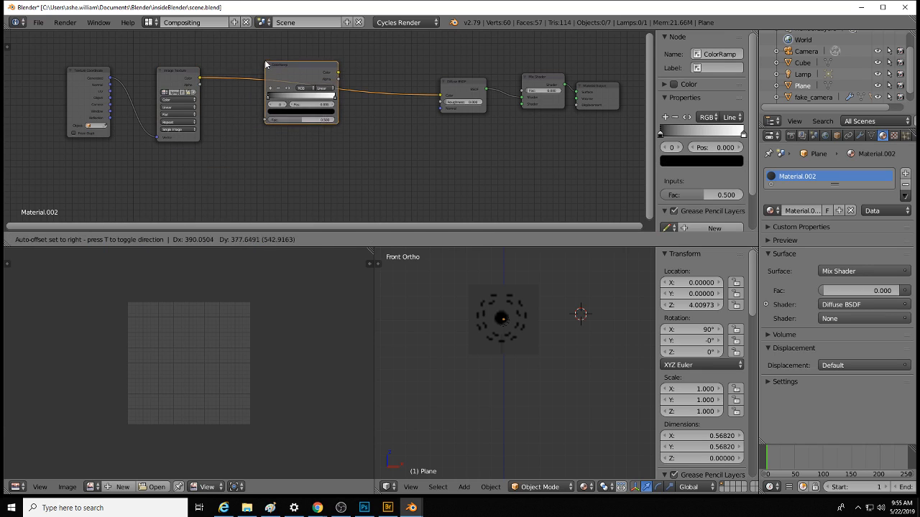
left_click(264, 60)
Step: Move the ColorRamp's white stop to position 0.031 and check the texture's contrast on the plane
mouse_move(269, 97)
left_mouse_down()
mouse_move(278, 97)
mouse_move(265, 98)
left_mouse_up()
left_click_drag(335, 96, 265, 115)
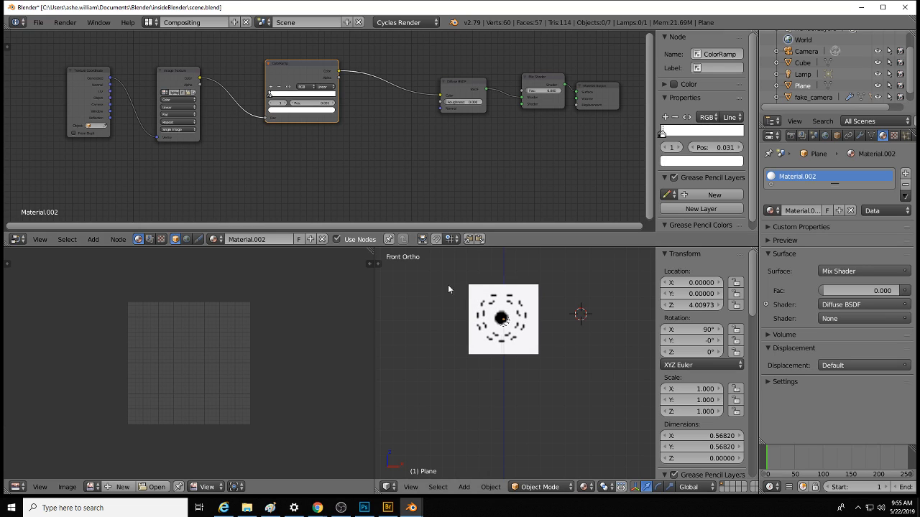
scroll(523, 358, "up", 3)
middle_click_drag(526, 343, 530, 397, "shift")
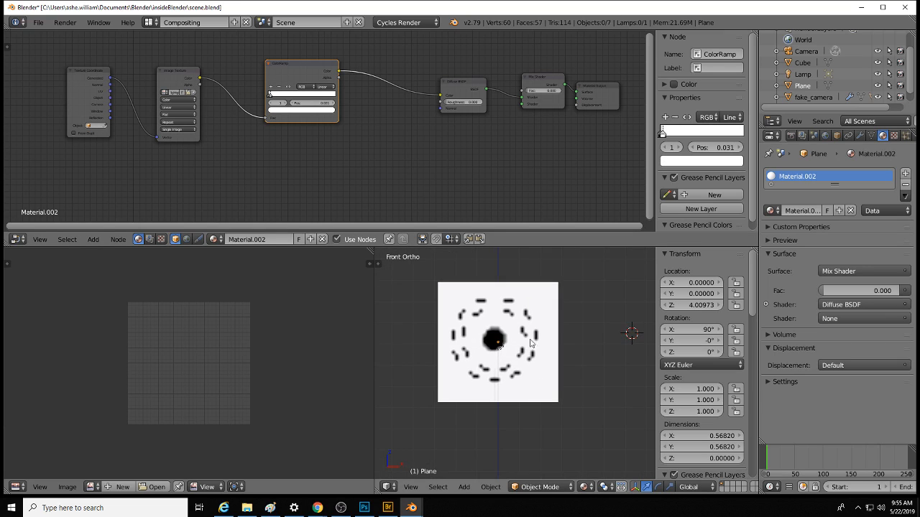
Step: Space out the shader nodes with the Diffuse BSDF placed lower, and connect the ColorRamp's Color to the Mix Shader's Fac
left_click_drag(323, 68, 325, 73)
left_click_drag(469, 86, 480, 88)
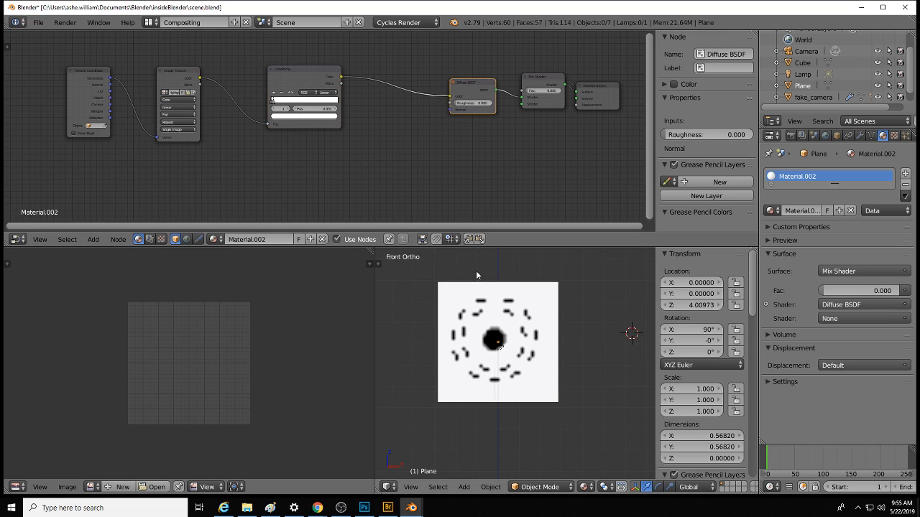
left_click_drag(602, 87, 617, 85)
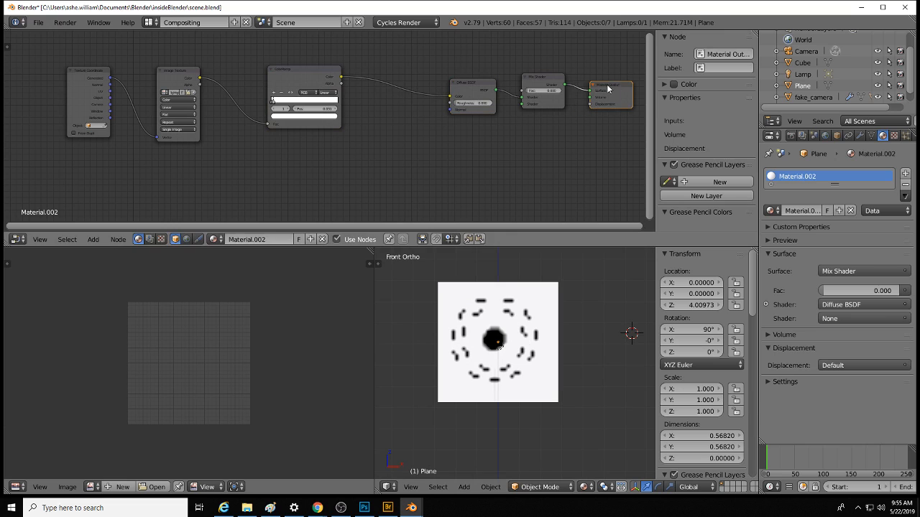
left_click_drag(552, 78, 554, 85)
left_click_drag(483, 87, 467, 140)
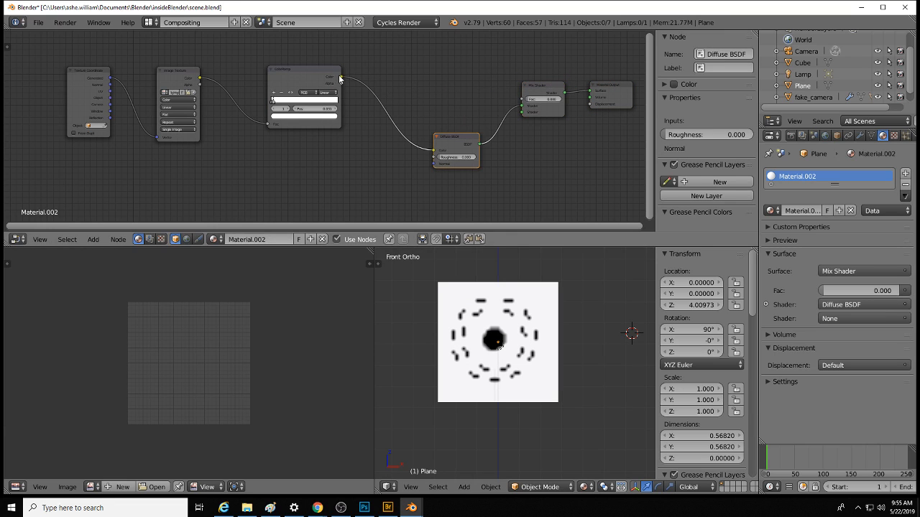
left_click_drag(341, 77, 523, 99)
left_click_drag(463, 138, 446, 112)
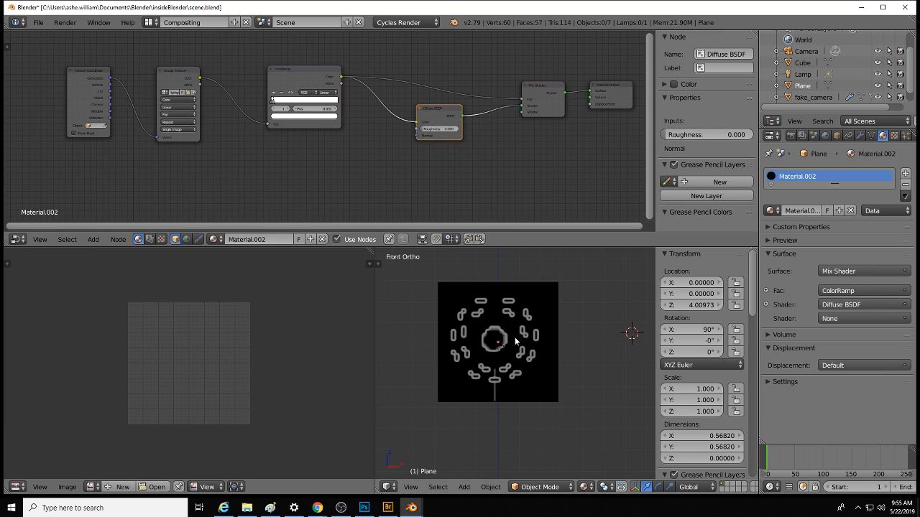
Step: Add a Transparent BSDF below the Diffuse BSDF and connect it to the Mix Shader's second Shader input
left_click(93, 239)
mouse_move(120, 194)
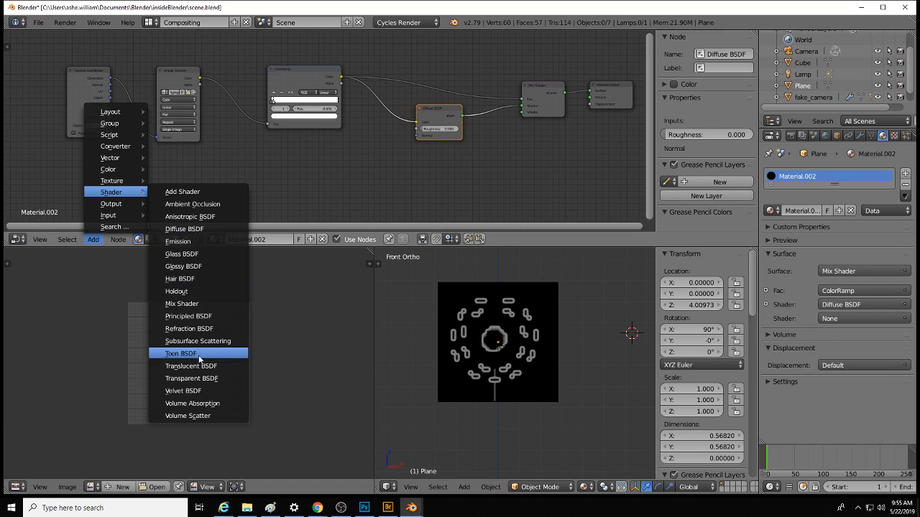
left_click(203, 379)
left_click(413, 156)
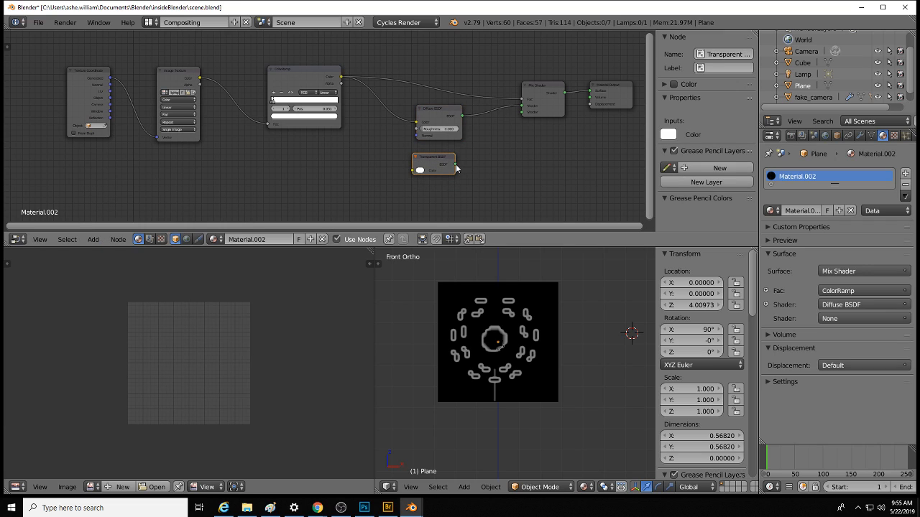
left_click_drag(455, 166, 523, 111)
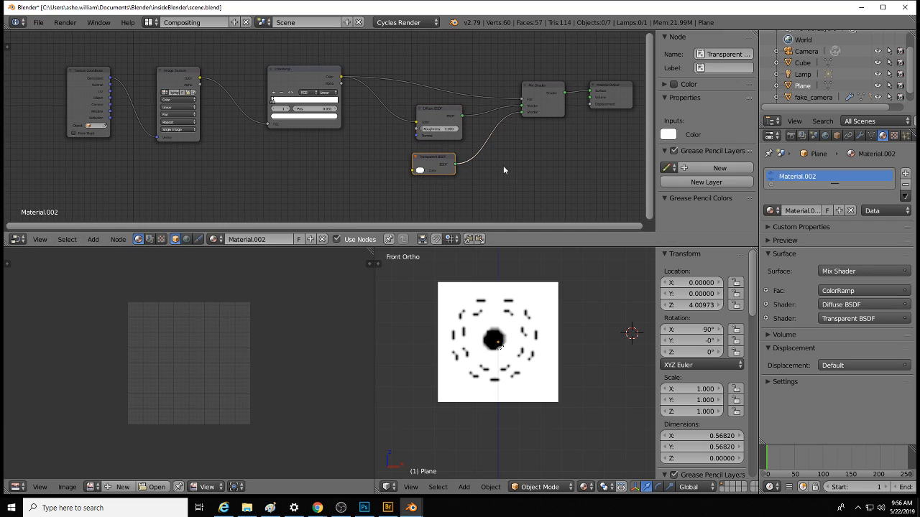
Step: Switch the 3D view to Rendered shading and shift the Diffuse BSDF node slightly toward the ColorRamp
left_click(583, 487)
left_click(618, 411)
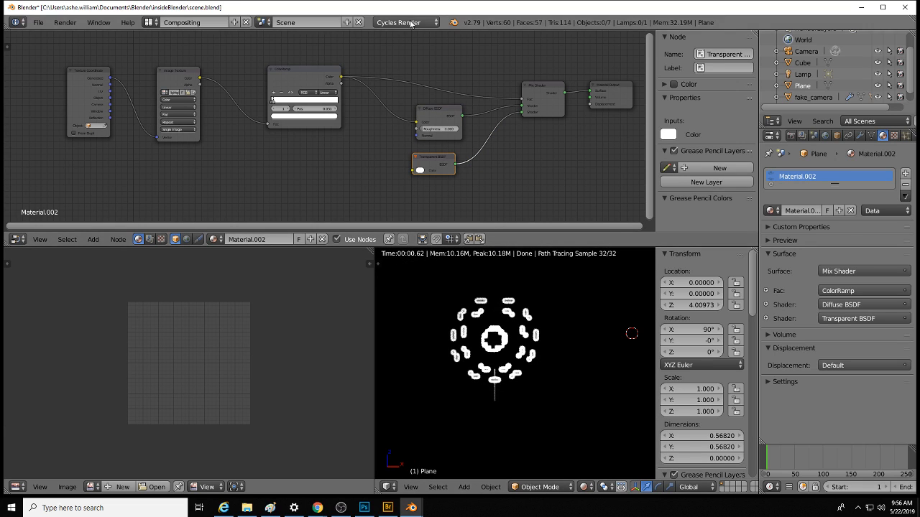
left_click_drag(458, 111, 448, 108)
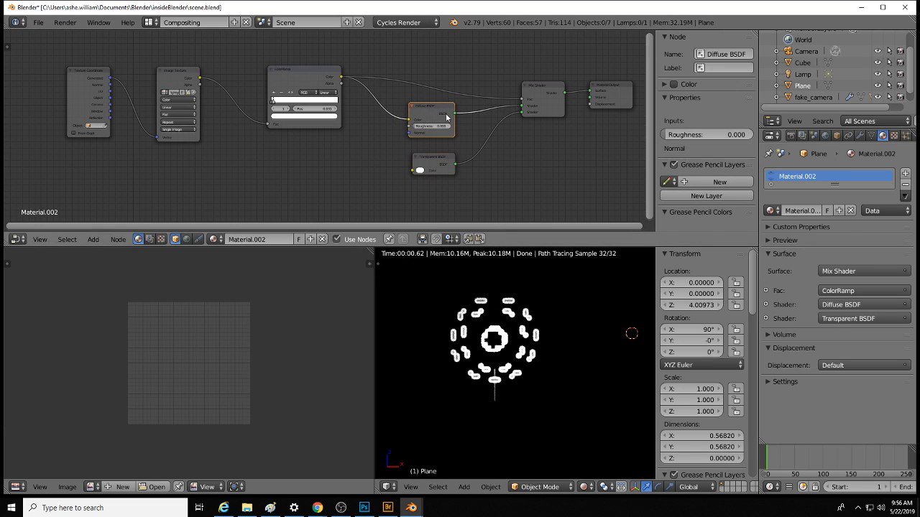
Step: Change the world background color to a medium grey
left_click(824, 137)
left_click(892, 250)
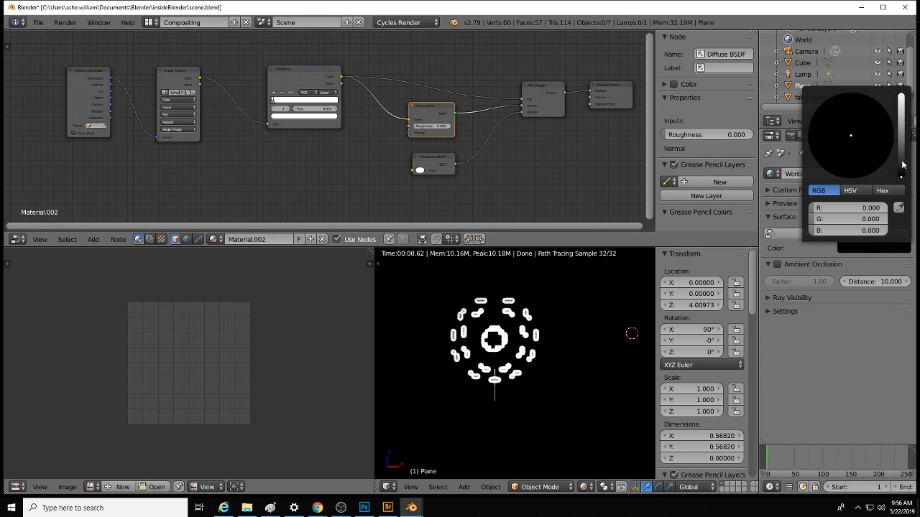
left_click_drag(903, 164, 901, 97)
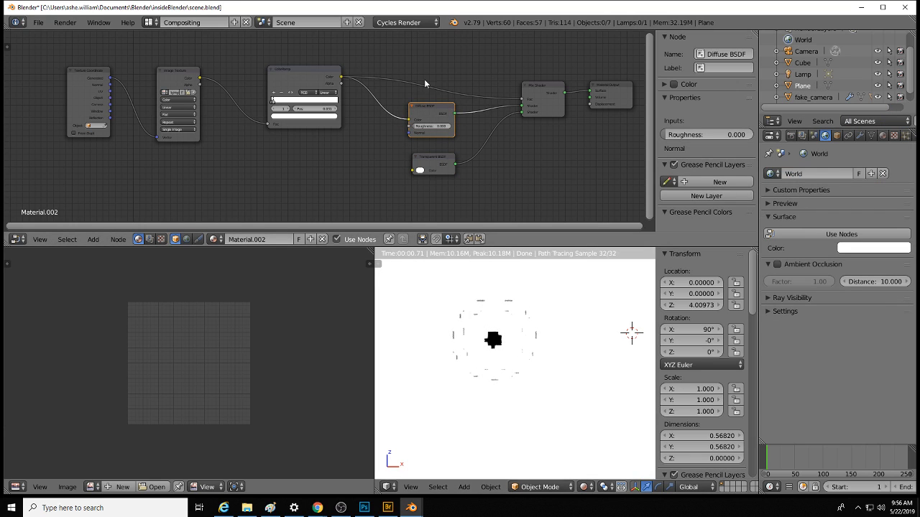
left_click(869, 248)
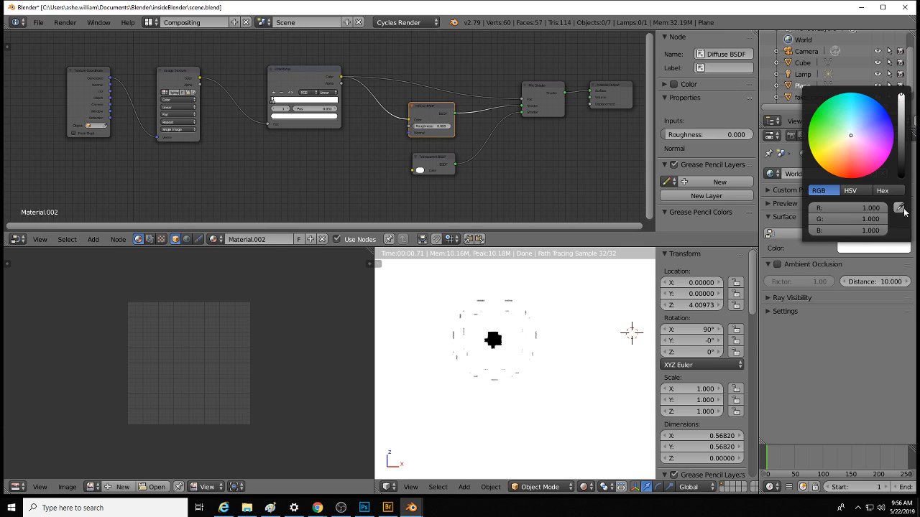
left_click_drag(903, 115, 902, 155)
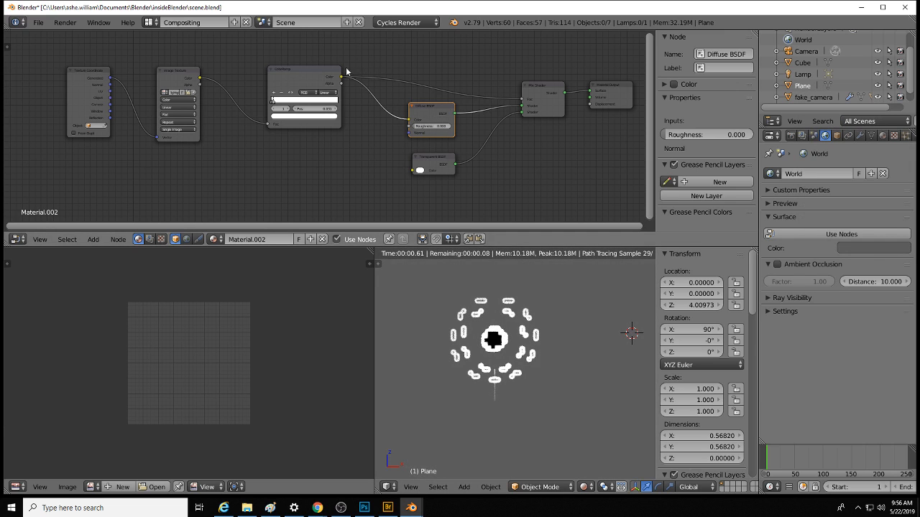
Step: Try the ColorRamp's white stop at position 0.198, and delete the ColorRamp node
scroll(291, 112, "up", 2)
middle_click_drag(323, 115, 308, 144)
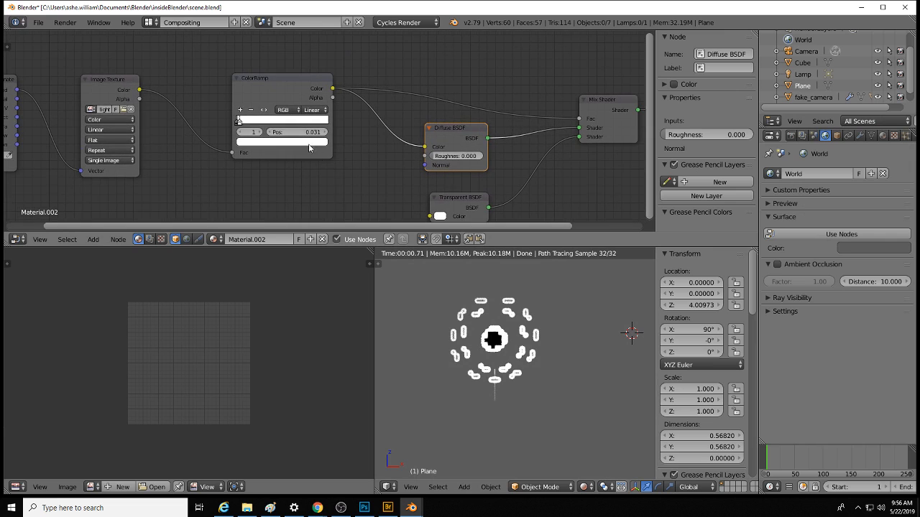
left_click_drag(240, 122, 255, 124)
left_click(298, 78)
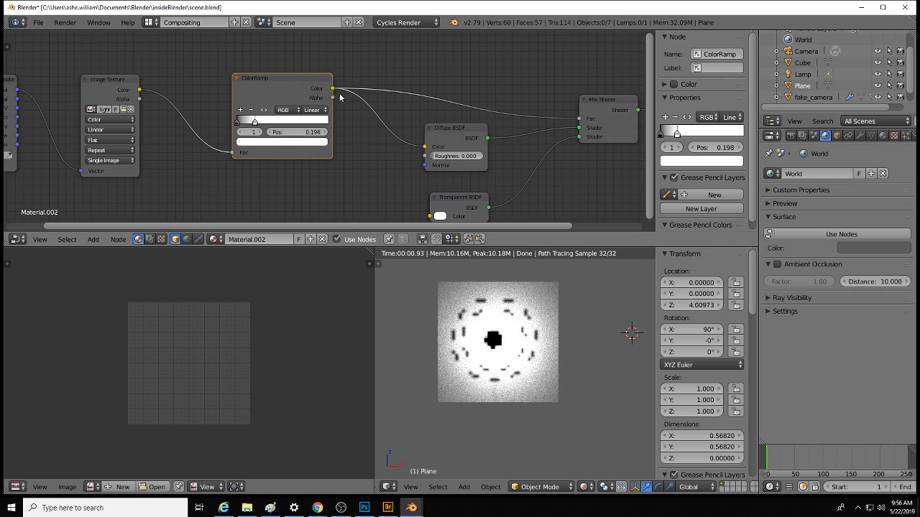
key("x")
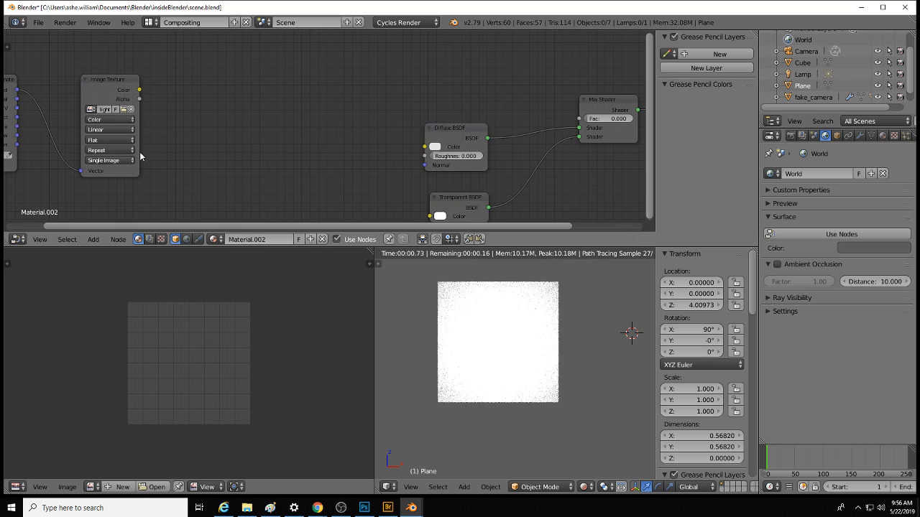
Step: Add an RGB Curves node and connect it between the Image Texture's Color output and the Diffuse BSDF's Color input
left_click(100, 241)
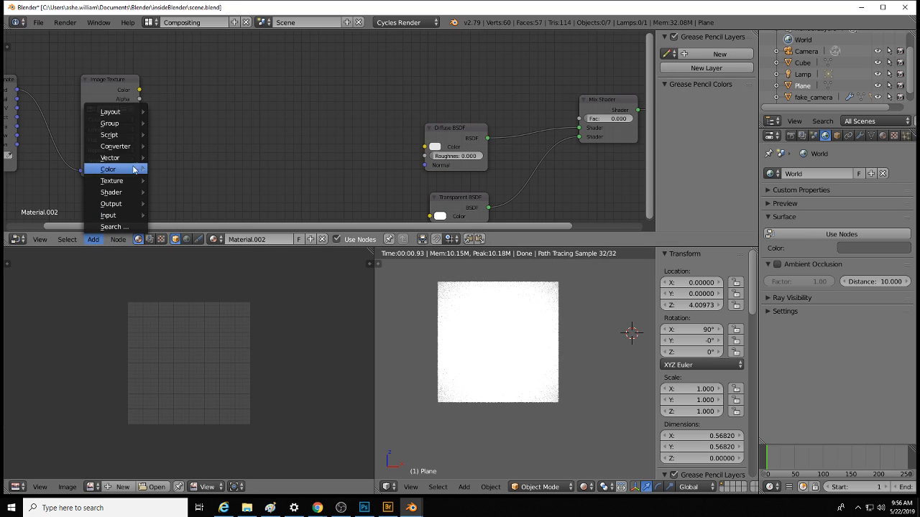
mouse_move(139, 144)
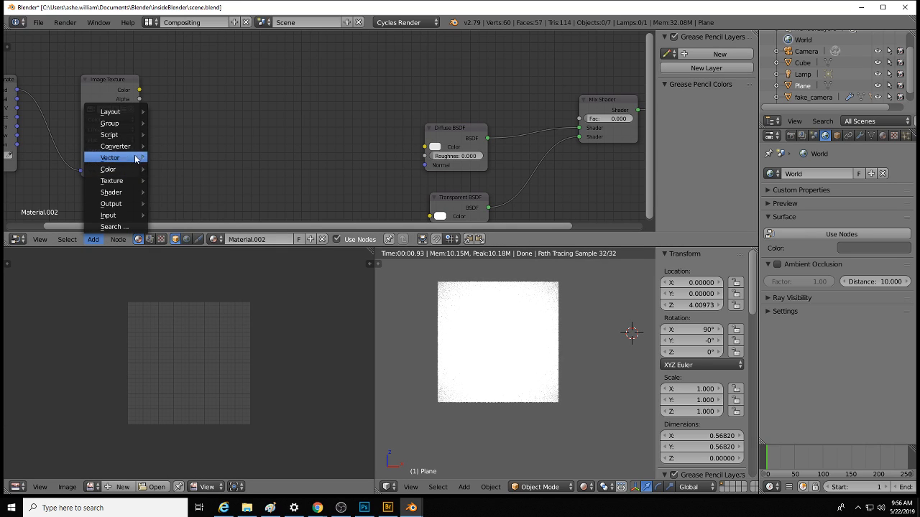
mouse_move(135, 170)
left_click(194, 243)
left_click(243, 45)
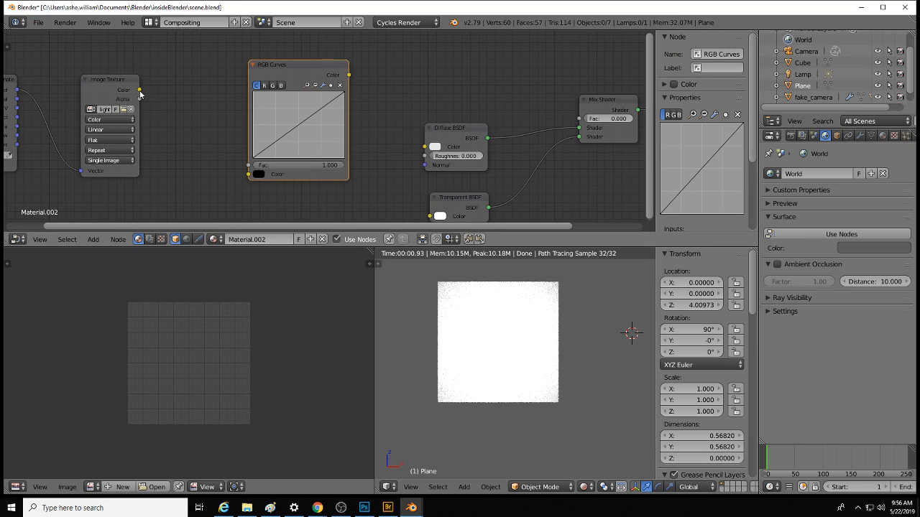
left_click_drag(139, 90, 248, 176)
left_click_drag(350, 76, 424, 146)
Step: Enter 0.0 as the Mix Shader's factor and switch the 3D view to Material shading
left_click(607, 119)
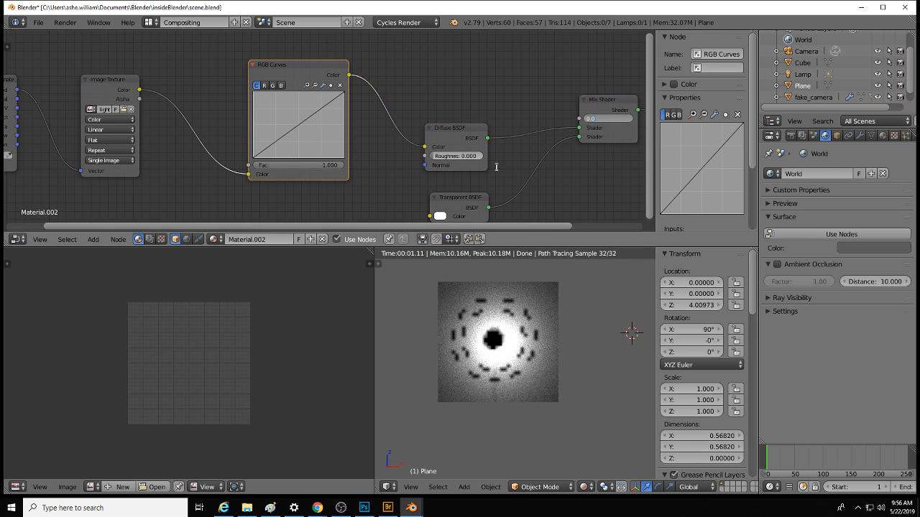
key("Return")
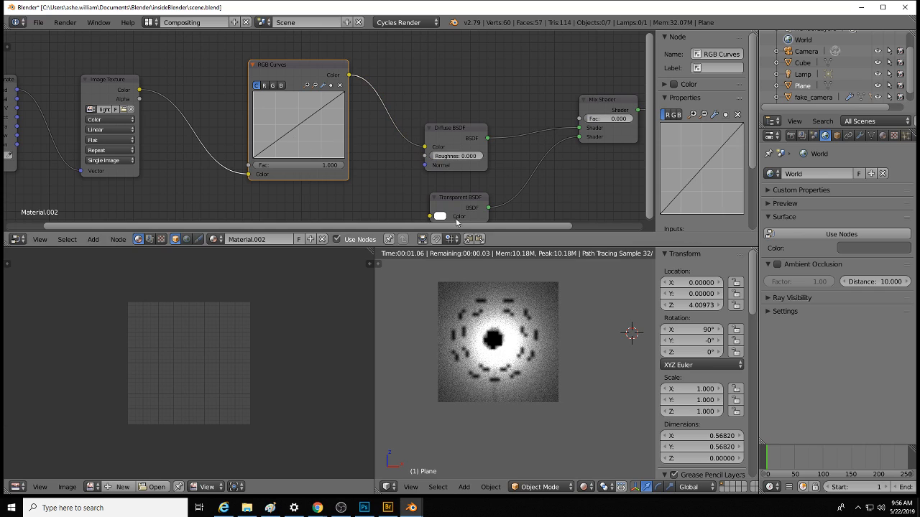
left_click(583, 486)
left_click(612, 424)
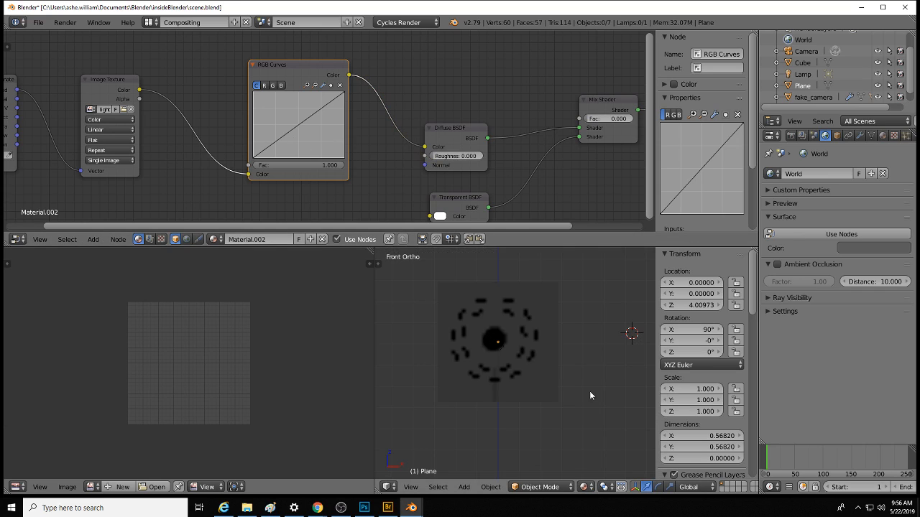
Step: Steepen the RGB Curves node's combined curve, with the black point at about X 0.011 and the white point at about X 0.031
mouse_move(271, 149)
left_mouse_down()
mouse_move(259, 99)
mouse_move(283, 126)
mouse_move(257, 92)
mouse_move(262, 158)
mouse_move(253, 138)
mouse_move(254, 155)
mouse_move(255, 89)
mouse_move(284, 108)
mouse_move(267, 92)
mouse_move(260, 102)
mouse_move(263, 155)
left_mouse_up()
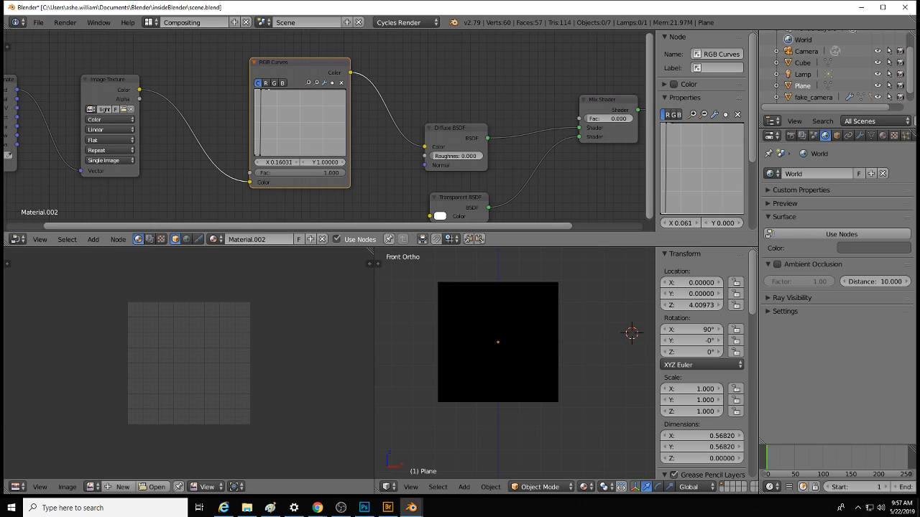
mouse_move(259, 157)
left_mouse_down()
mouse_move(260, 149)
mouse_move(255, 160)
left_mouse_up()
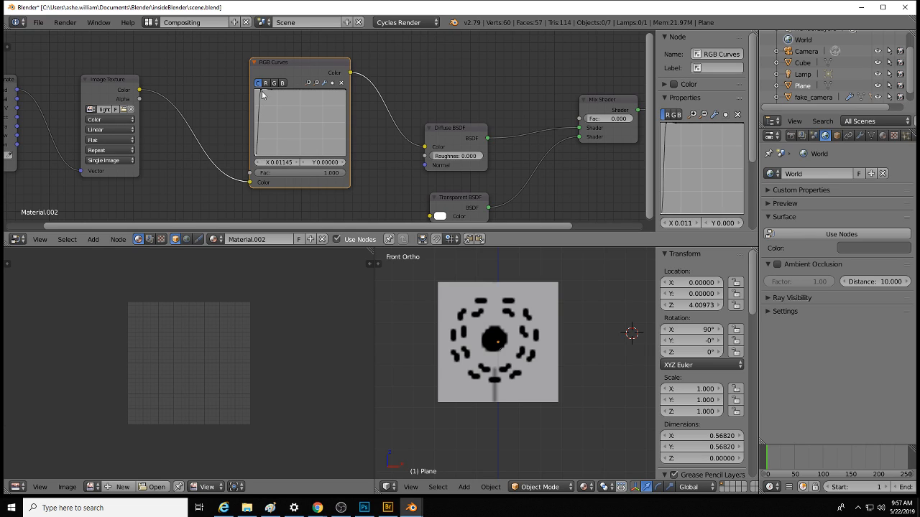
left_click_drag(262, 95, 257, 92)
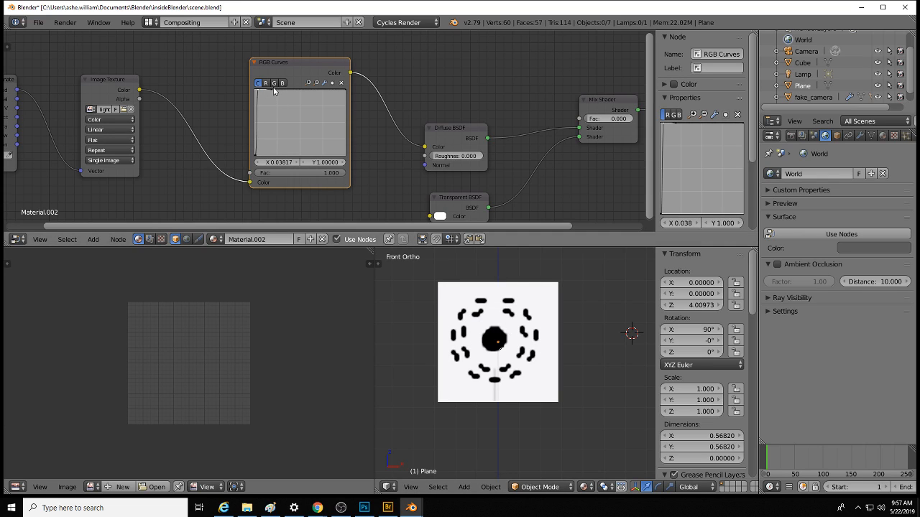
left_click_drag(273, 87, 256, 102)
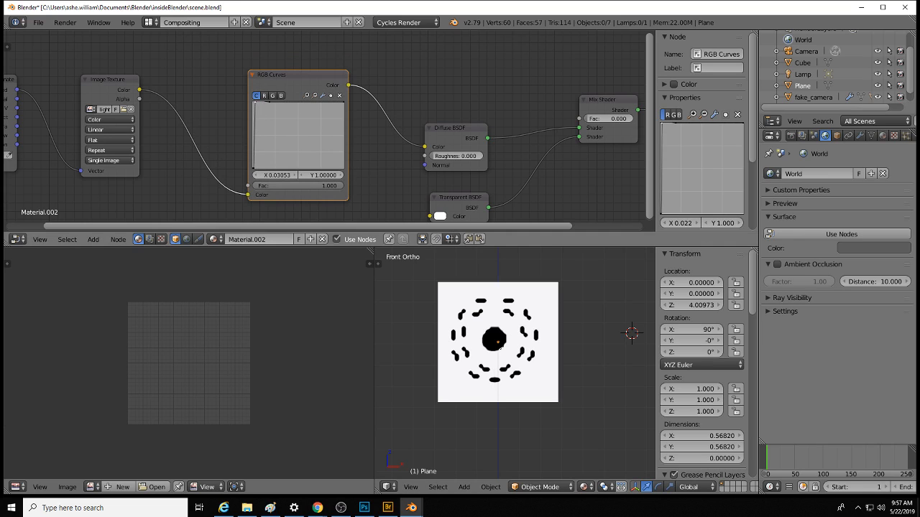
Step: Reroute the RGB Curves output from the Diffuse BSDF's color to the Mix Shader's Fac input and rearrange the two BSDF nodes
left_click_drag(435, 142, 453, 111)
left_click_drag(348, 84, 578, 119)
left_click_drag(419, 129, 388, 152)
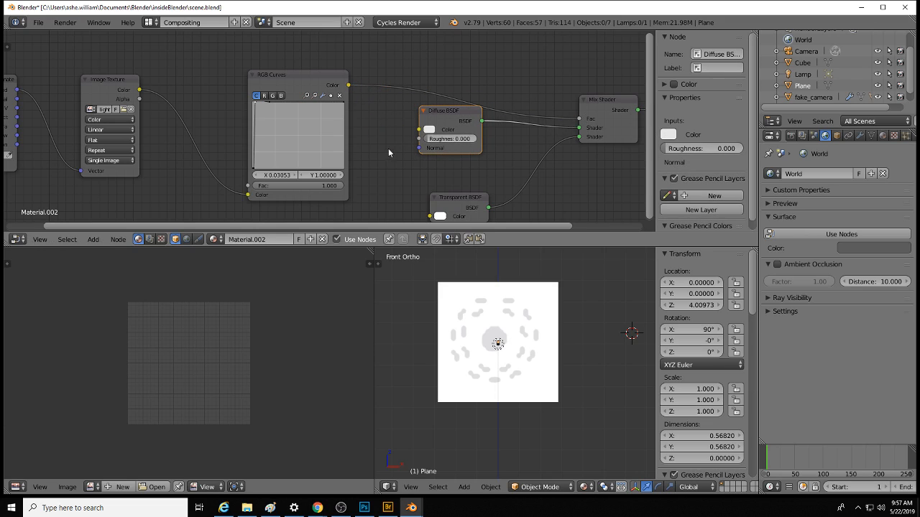
left_click_drag(472, 125, 494, 142)
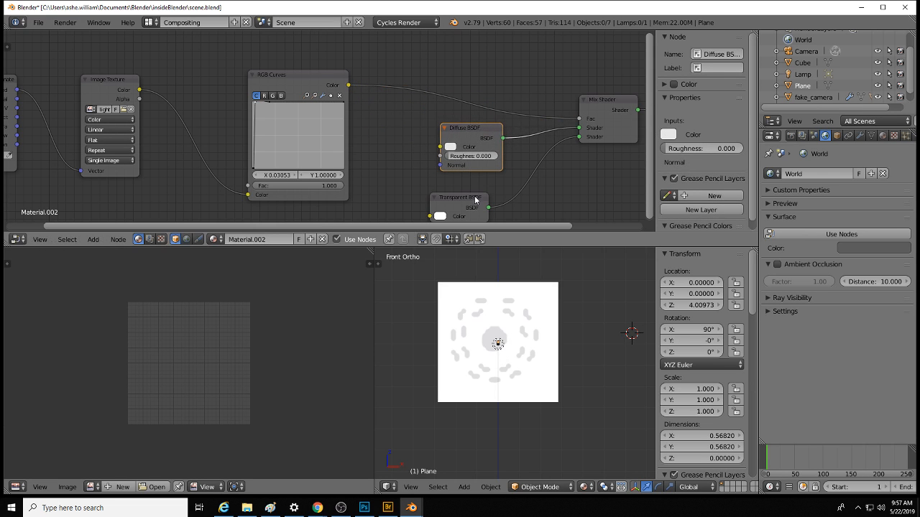
left_click_drag(474, 195, 481, 182)
middle_click_drag(531, 207, 516, 179)
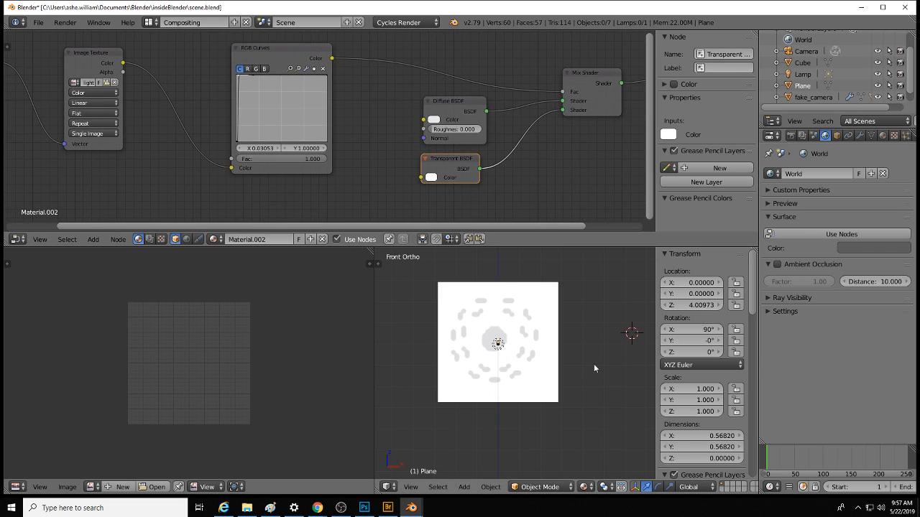
Step: Switch the 3D view to Rendered shading and set the Diffuse BSDF's color to black
left_click(585, 487)
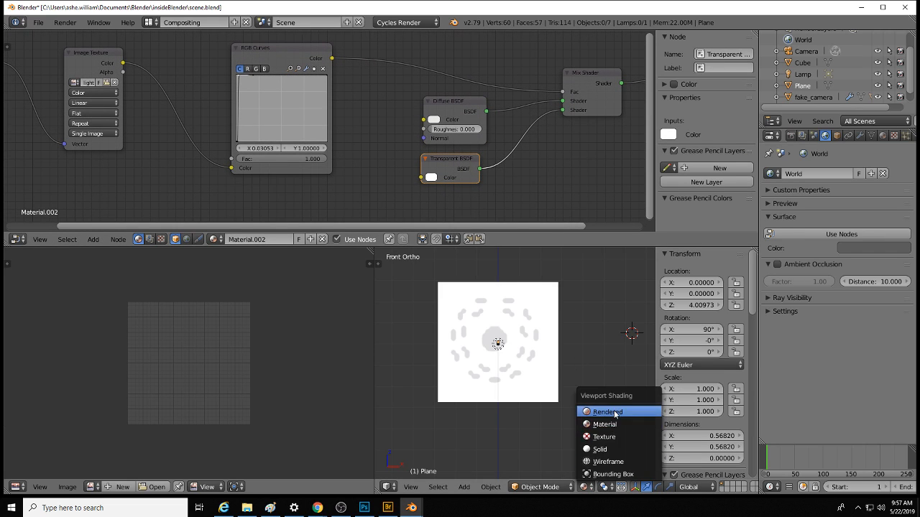
left_click(614, 413)
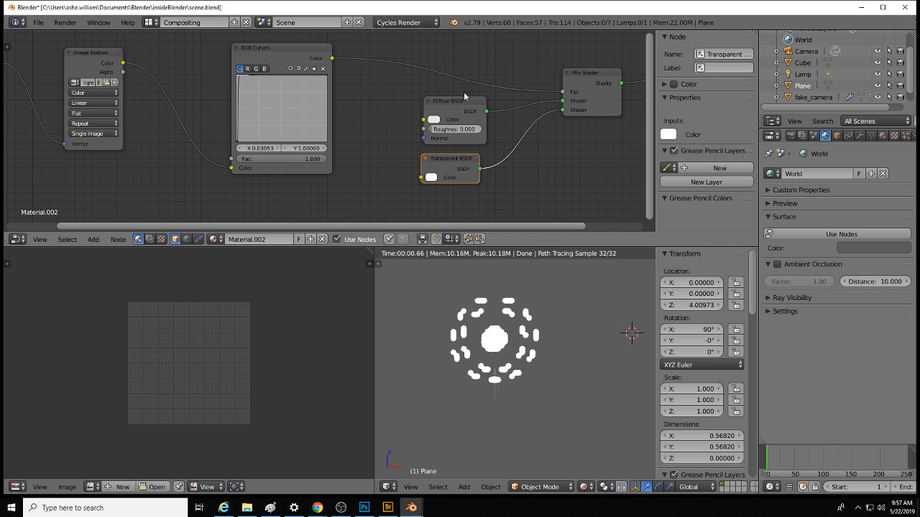
left_click(434, 119)
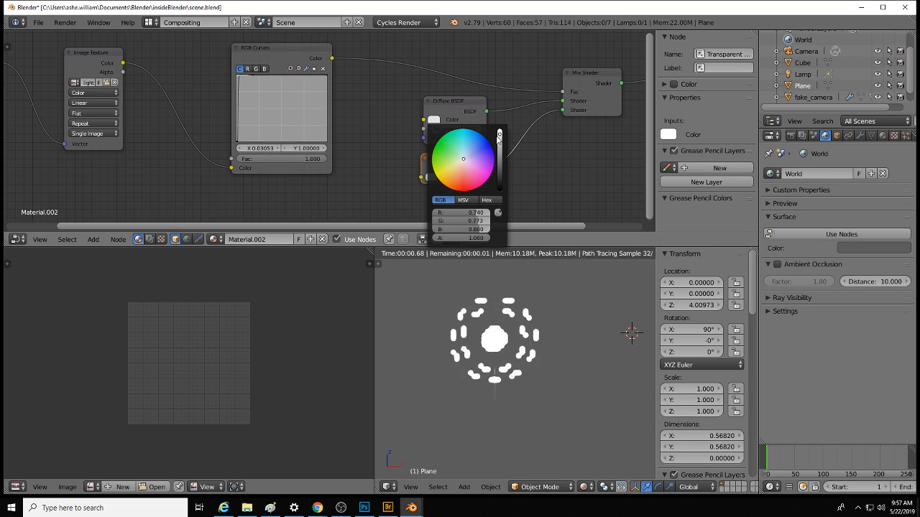
left_click_drag(499, 136, 502, 196)
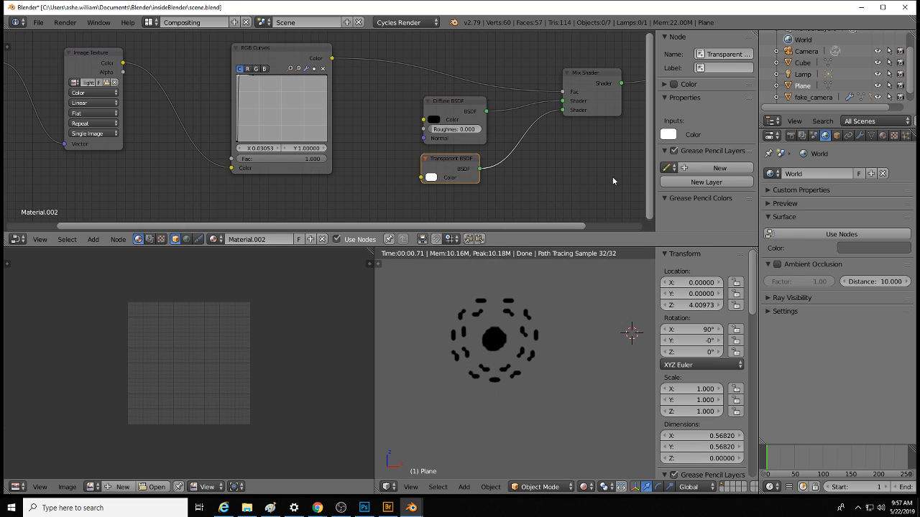
mouse_move(454, 99)
left_mouse_down()
mouse_move(436, 99)
mouse_move(447, 98)
left_mouse_up()
Step: Rename the Plane object as FAKE_LIGHT
scroll(537, 380, "down", 12)
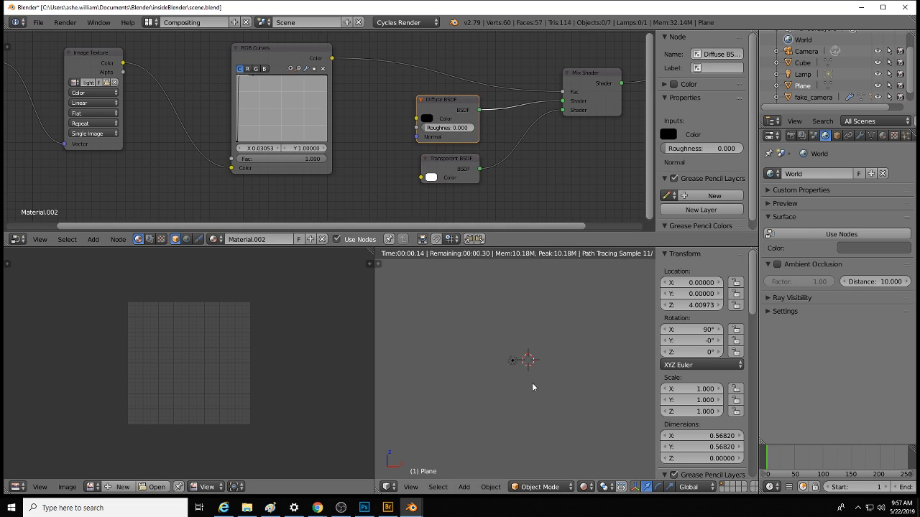
scroll(533, 381, "up", 11)
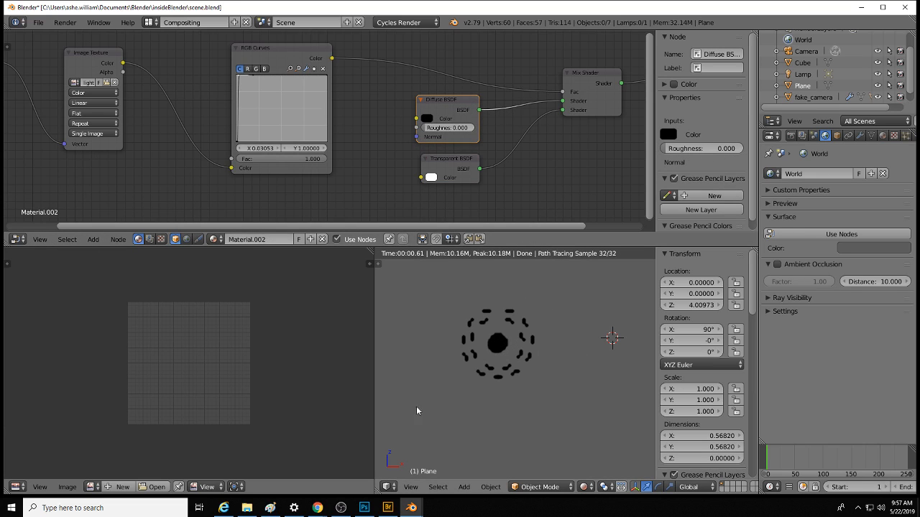
double_click(803, 87)
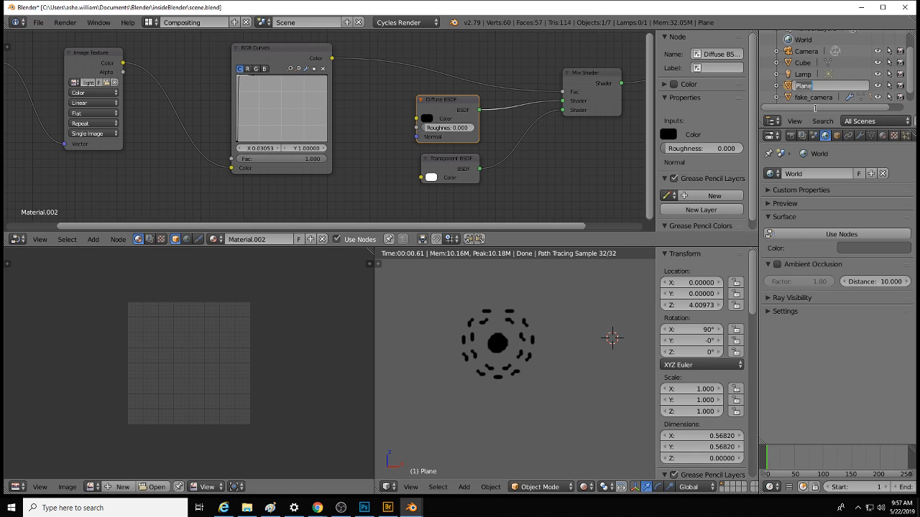
type("FAKE_LIGHT")
key("Return")
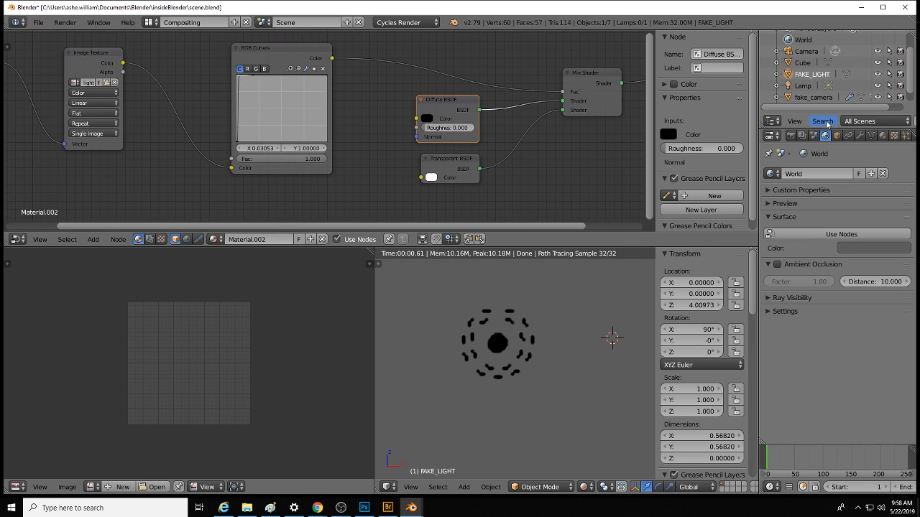
Step: Change the gizmo plane's name to lowercase fake_light
double_click(814, 73)
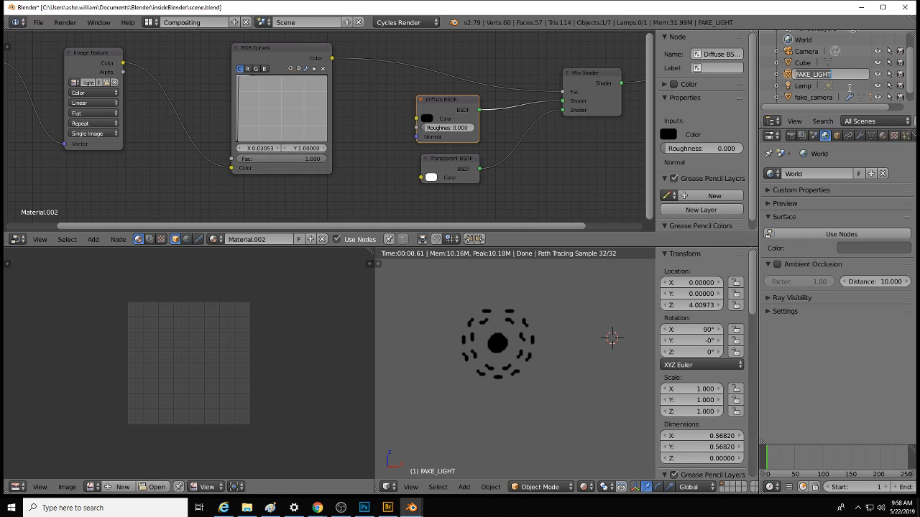
type("fake_light")
key("Return")
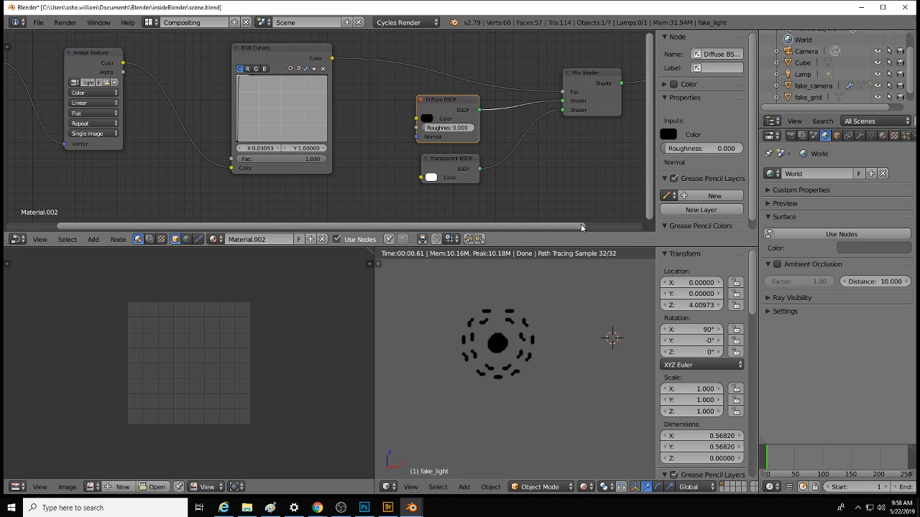
scroll(486, 413, "down", 11)
scroll(501, 391, "up", 8)
middle_click_drag(521, 382, 515, 333)
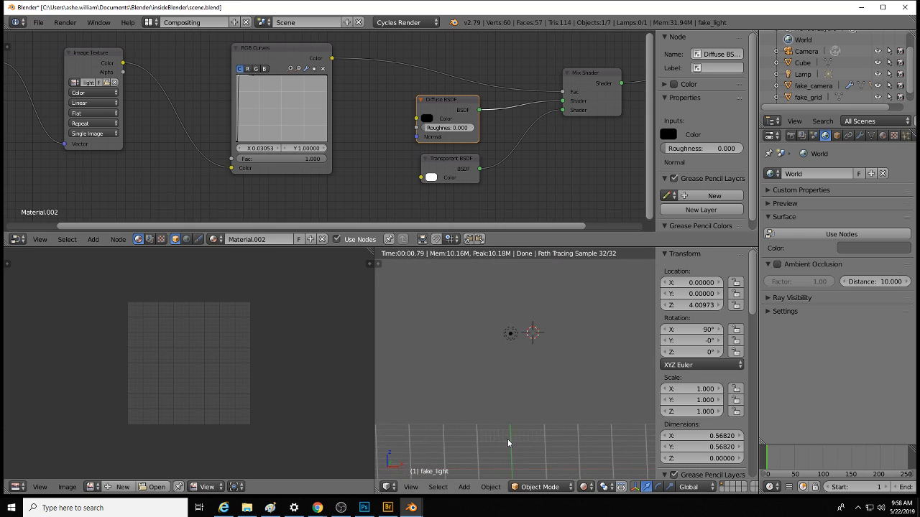
left_click(93, 239)
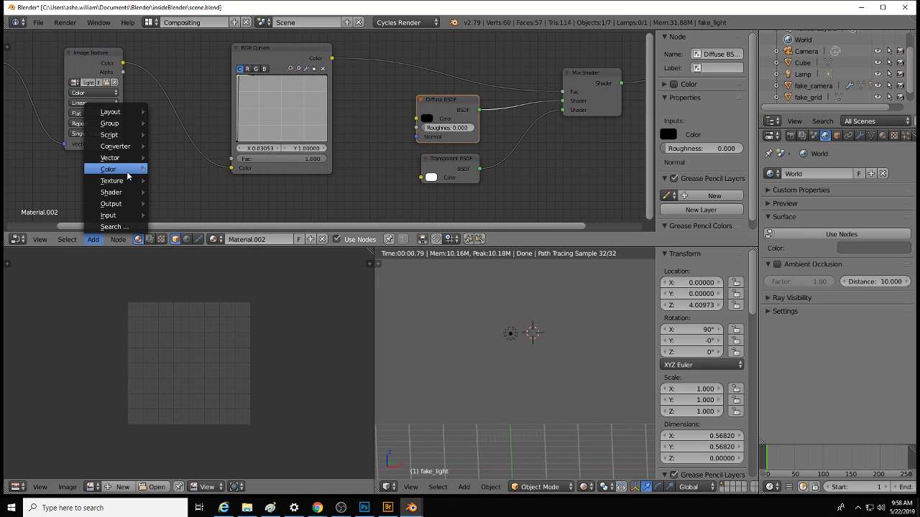
mouse_move(128, 175)
mouse_move(123, 191)
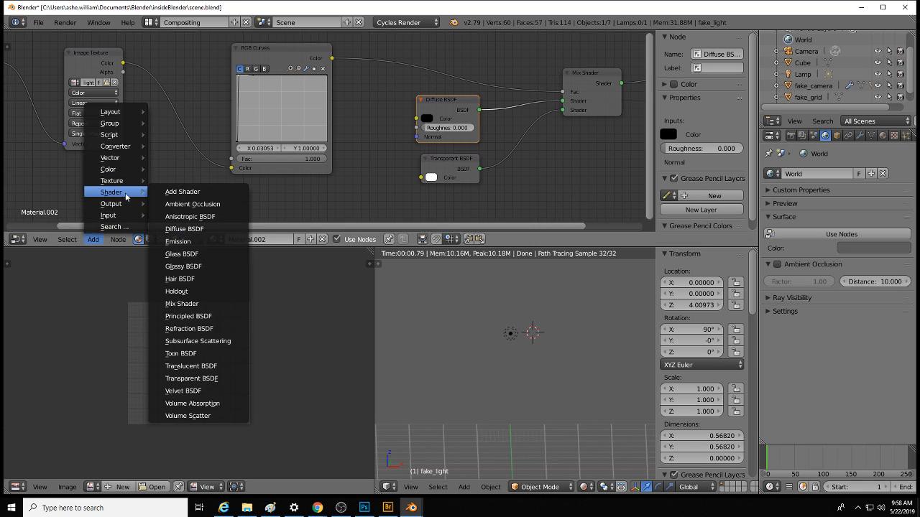
left_click(200, 251)
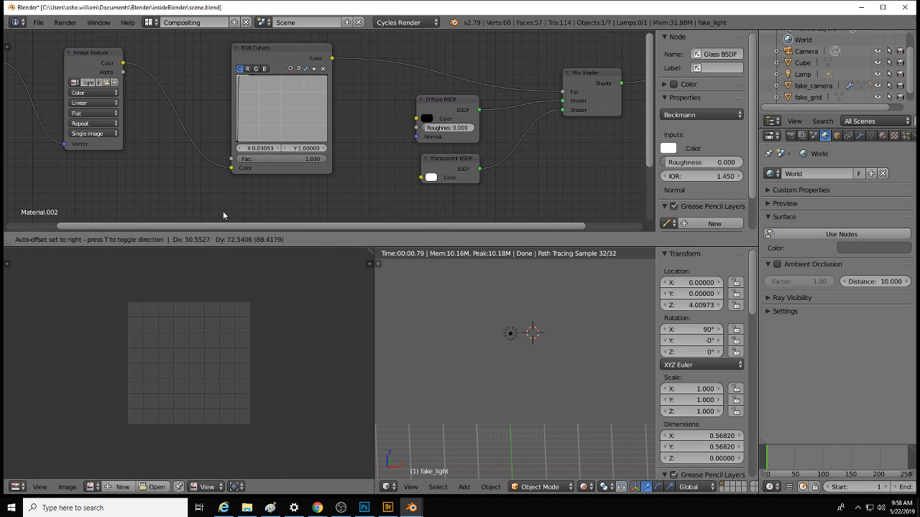
right_click(212, 216)
Step: Replace the Diffuse BSDF with a new Emission shader connected to the Mix Shader's first Shader input
left_click(102, 239)
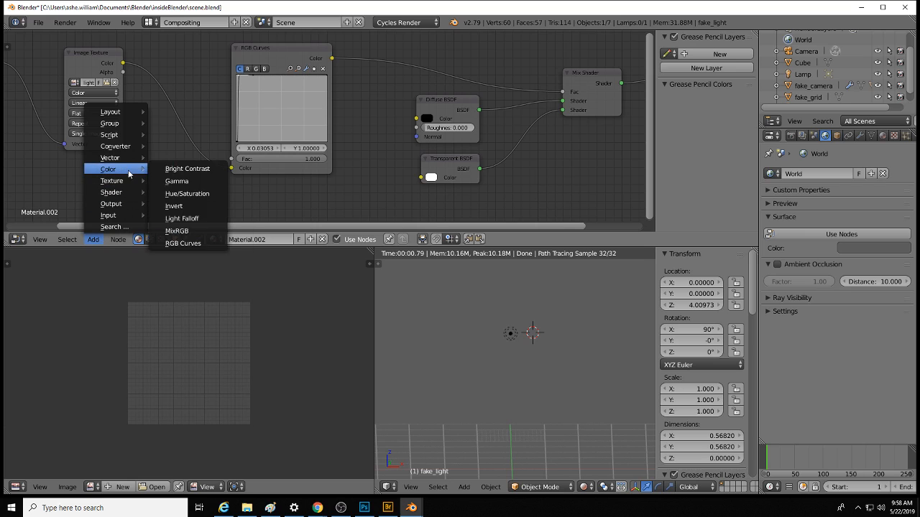
mouse_move(124, 159)
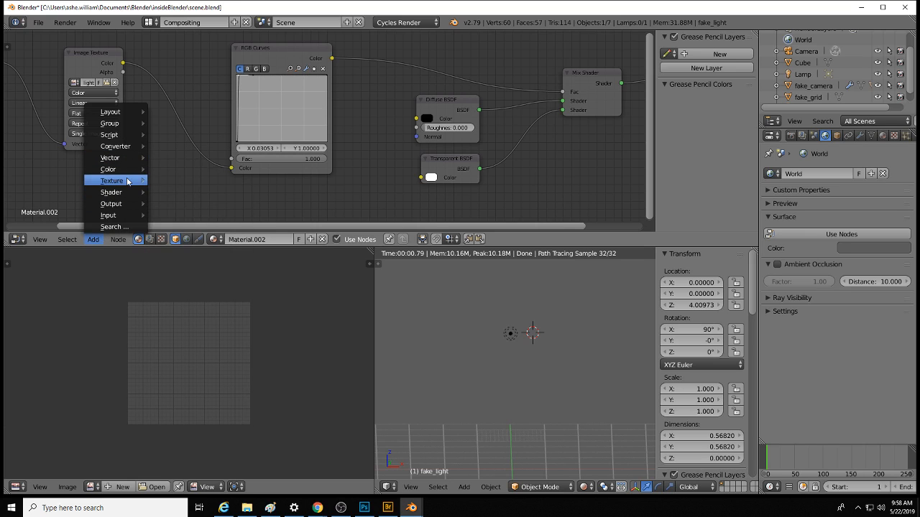
mouse_move(126, 192)
left_click(184, 241)
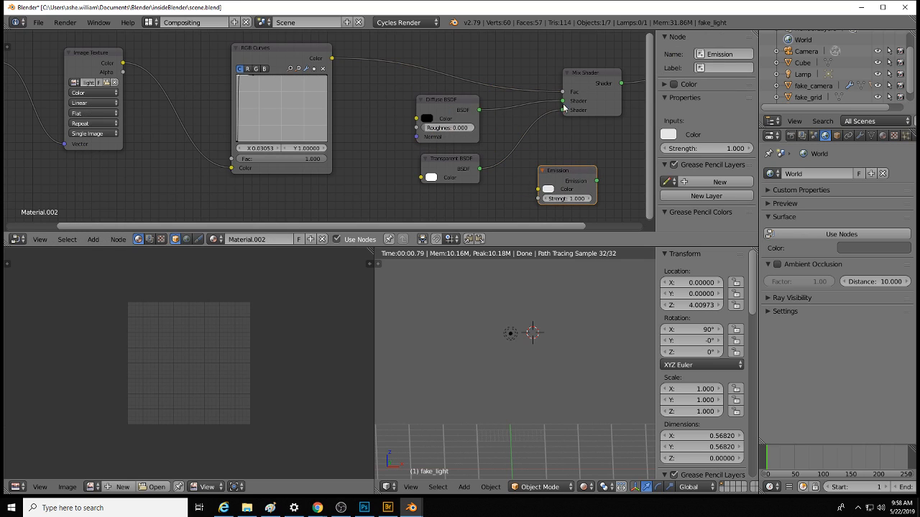
left_click(454, 97)
key("x")
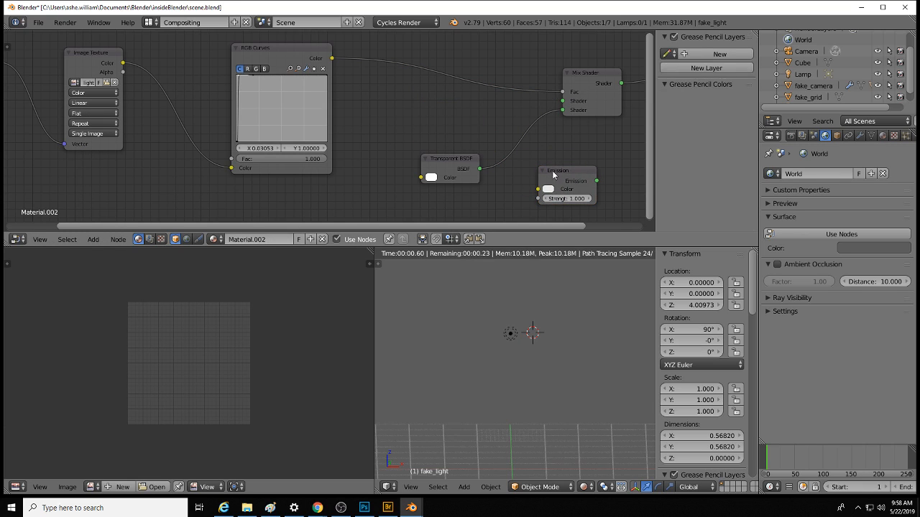
left_click_drag(560, 176, 562, 100)
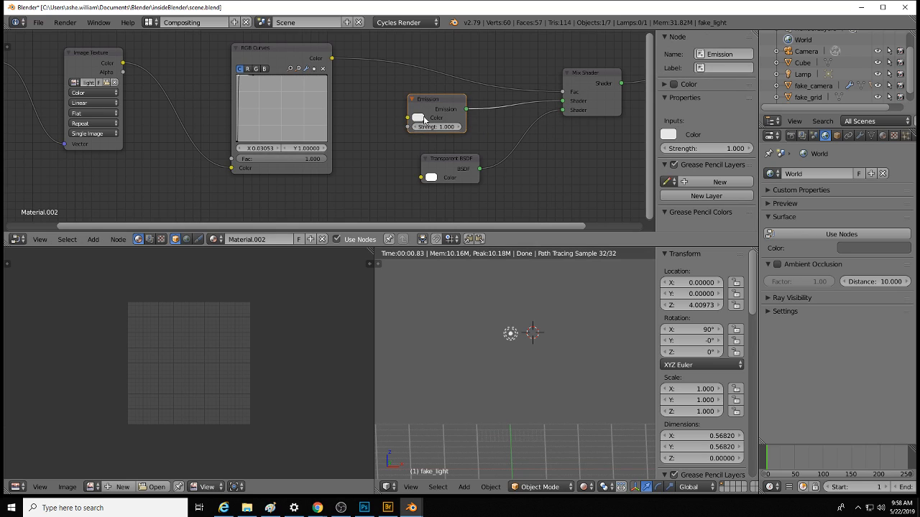
Step: Set the Emission shader's color to black and line up the Emission and Transparent BSDF nodes
left_click(418, 118)
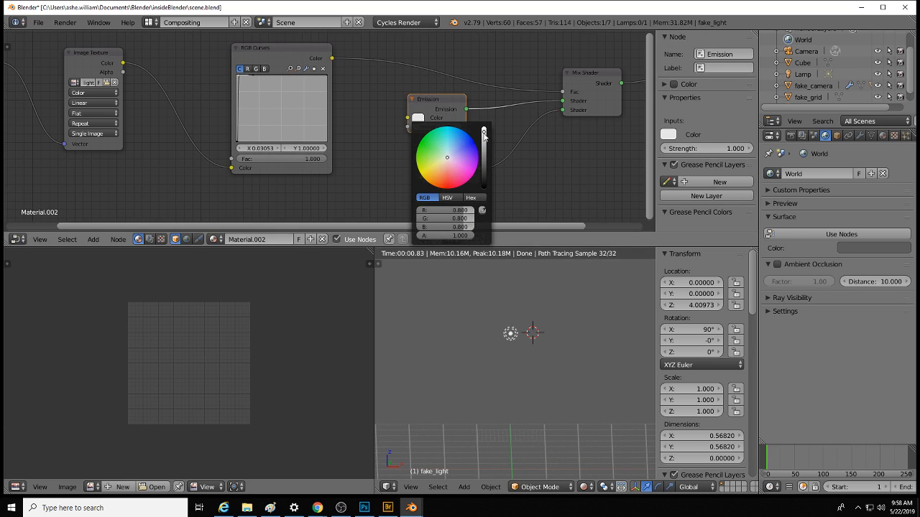
left_click_drag(484, 133, 484, 189)
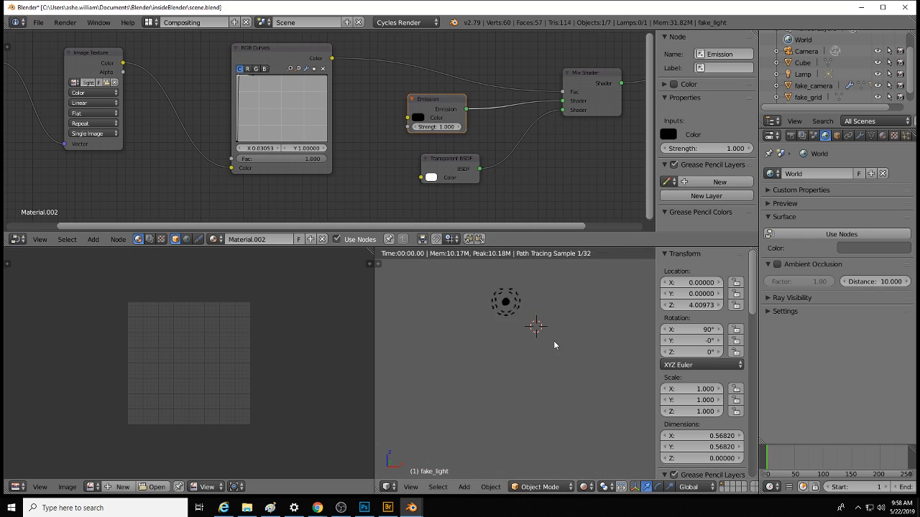
left_click_drag(449, 101, 463, 101)
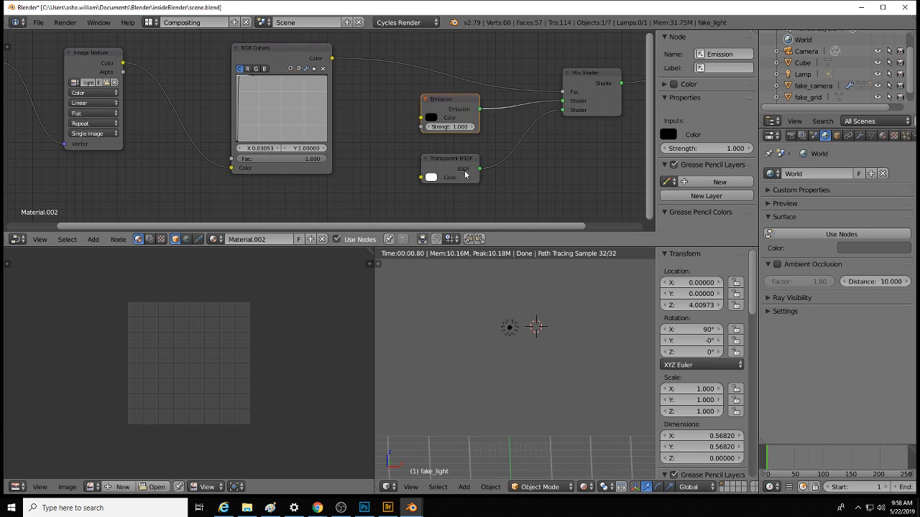
left_click_drag(468, 162, 469, 155)
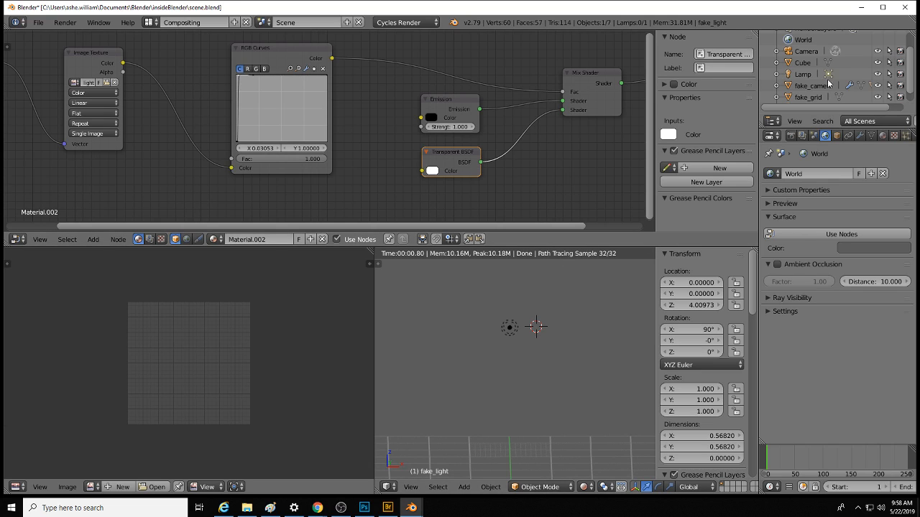
Step: Switch the 3D viewport shading from Rendered to Material and frame the grid, cube and light gizmo
scroll(829, 90, "down", 1)
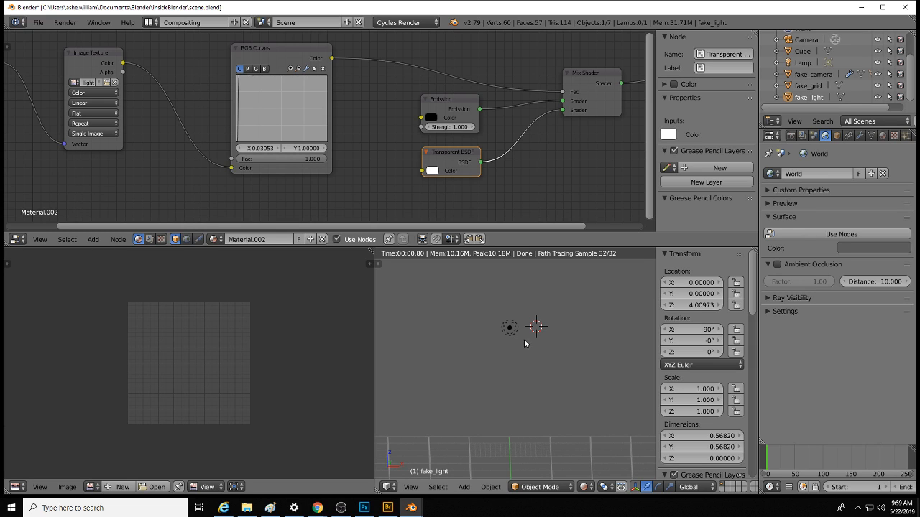
left_click(509, 327)
middle_click_drag(581, 335, 524, 402)
left_click(583, 487)
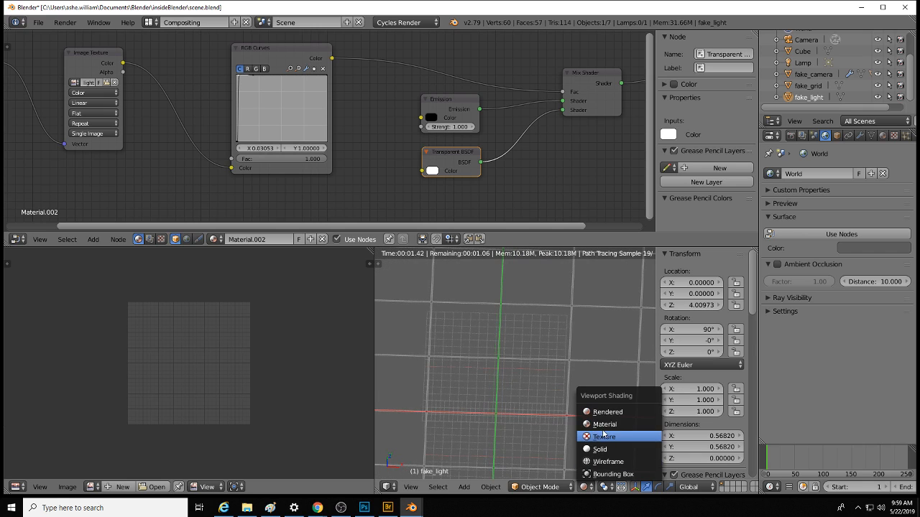
left_click(602, 426)
scroll(517, 368, "down", 6)
middle_click_drag(512, 390, 516, 355)
middle_click_drag(505, 423, 532, 351, "shift")
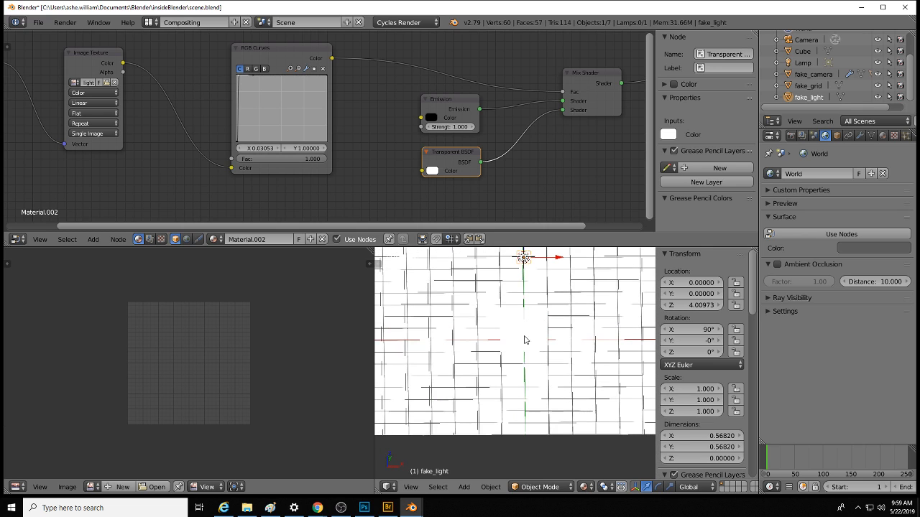
Step: Duplicate the Cube in place, keeping the copy at the same location
right_click(525, 340)
right_click(523, 341)
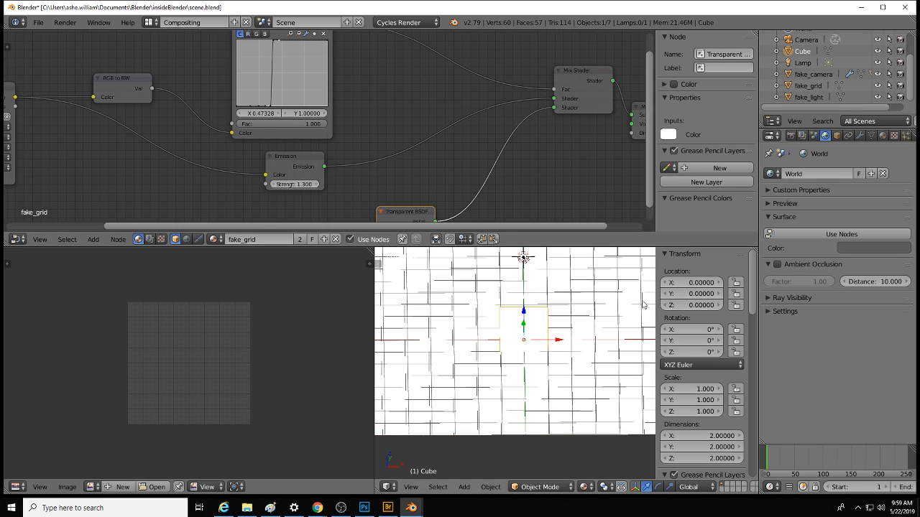
middle_click_drag(644, 305, 587, 309)
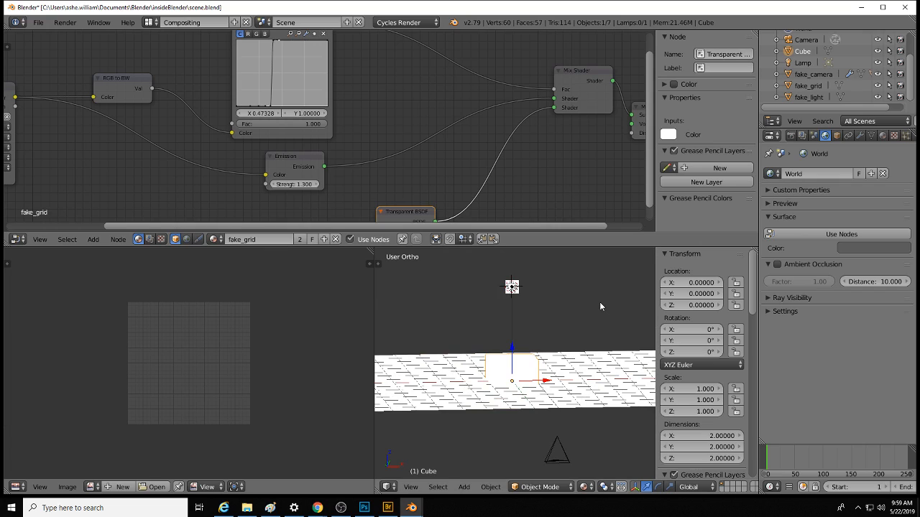
key("shift+d")
right_click(637, 292)
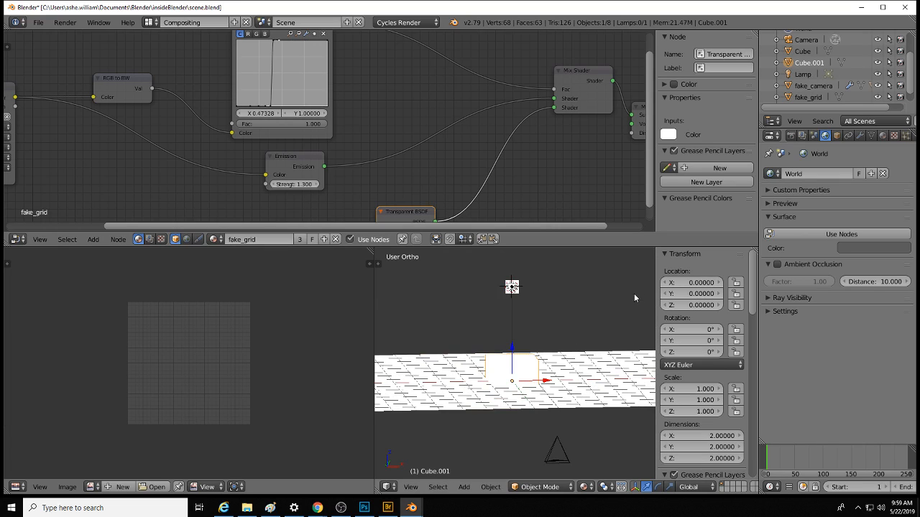
Step: Rename the duplicated cube as locator and enter Edit Mode on its mesh
double_click(814, 64)
type("locator")
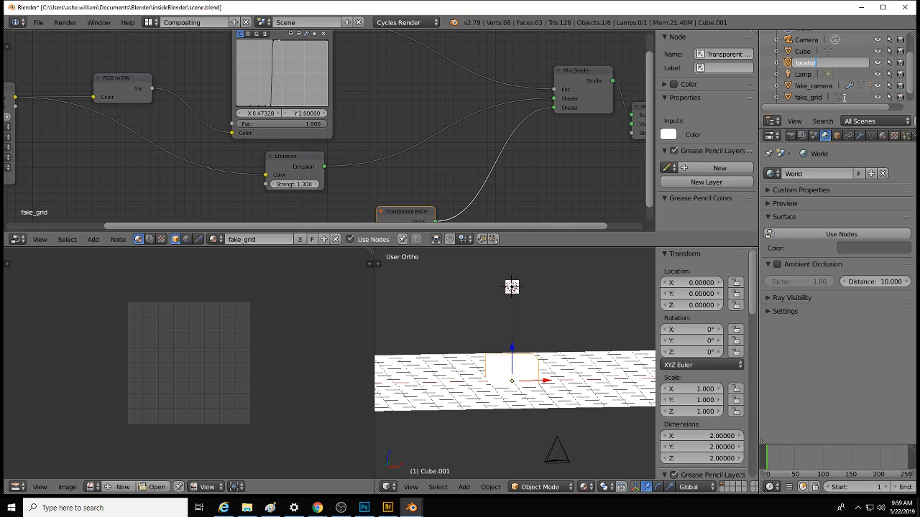
key("Return")
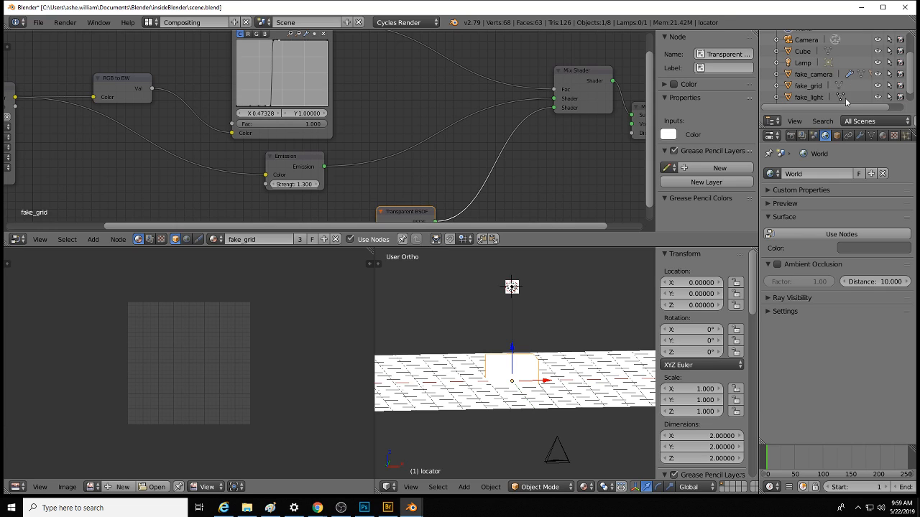
key("Tab")
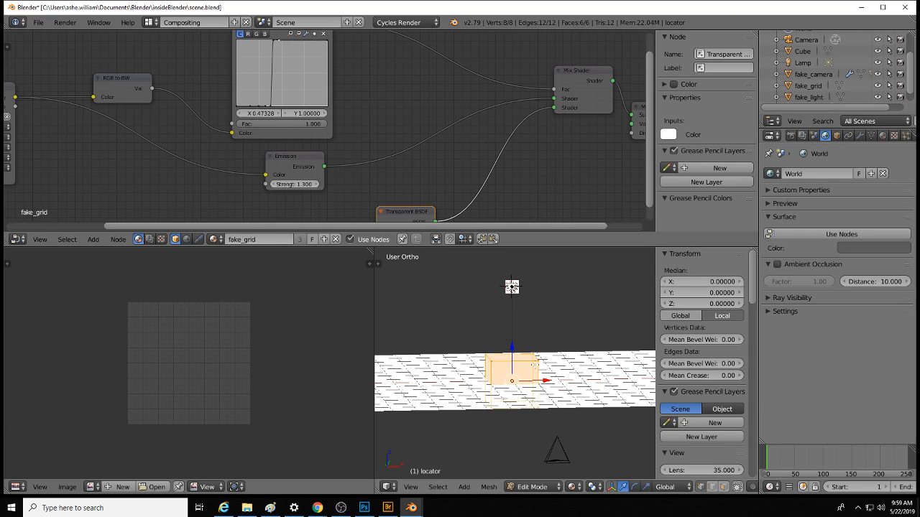
key("s")
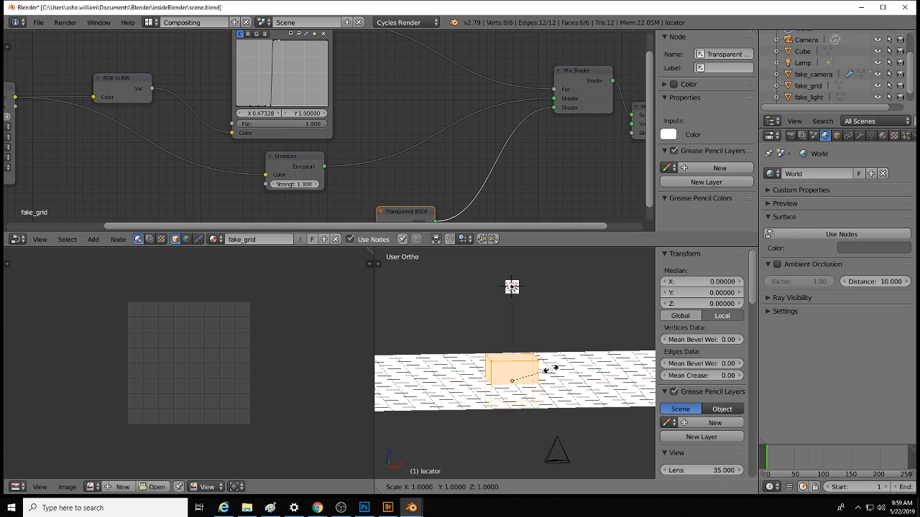
key("shift+z")
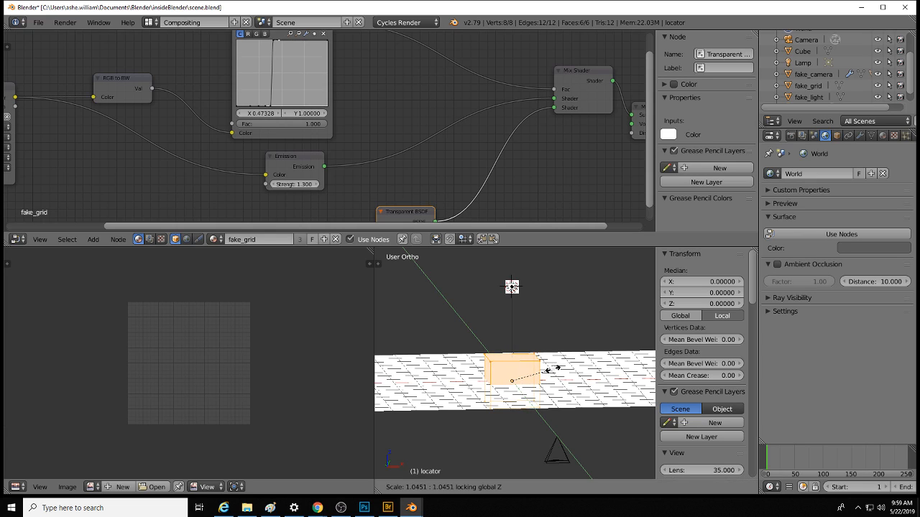
key("period")
type("95")
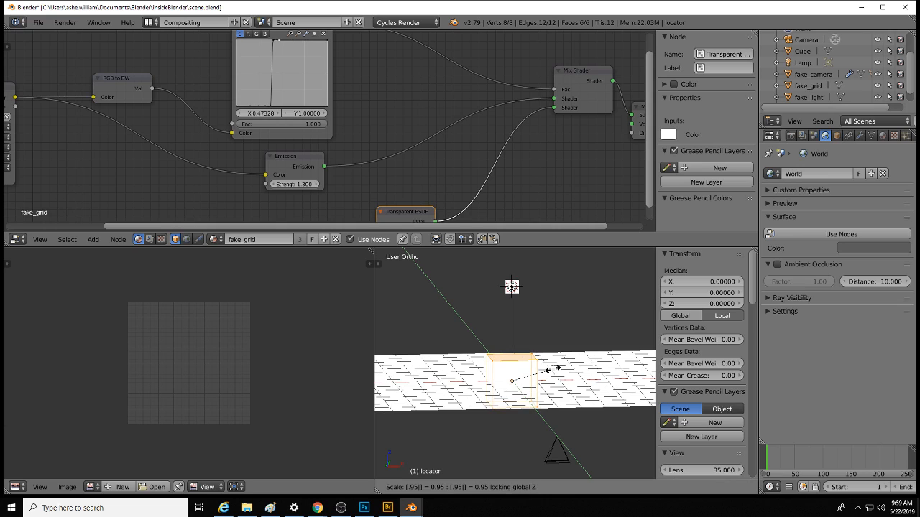
key("Return")
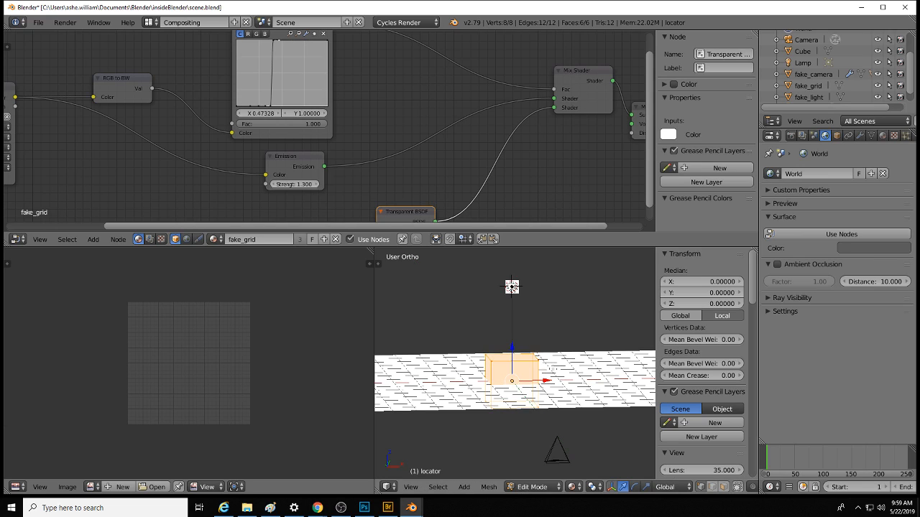
Step: Scale the locator mesh by 0.05 on X and Y, leaving Z locked
key("s")
key("shift+z")
type(".05")
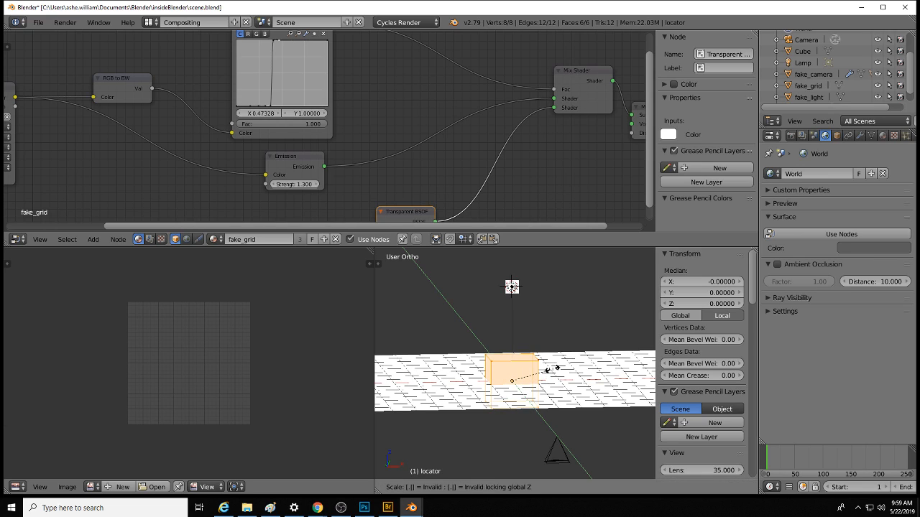
key("Return")
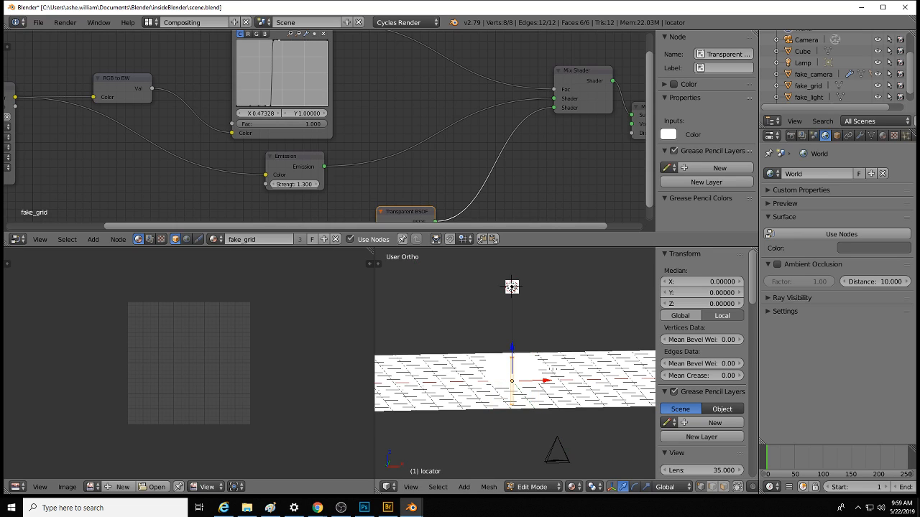
Step: Stretch the locator mesh along Z by about 2.07 and raise it about 1.91 units toward the light gizmo
key("s")
key("z")
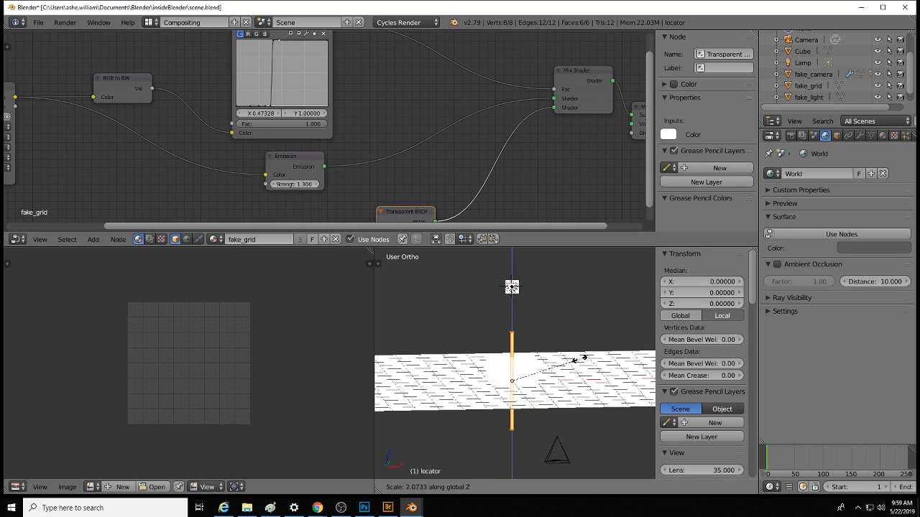
left_click(579, 360)
left_click_drag(511, 347, 509, 302)
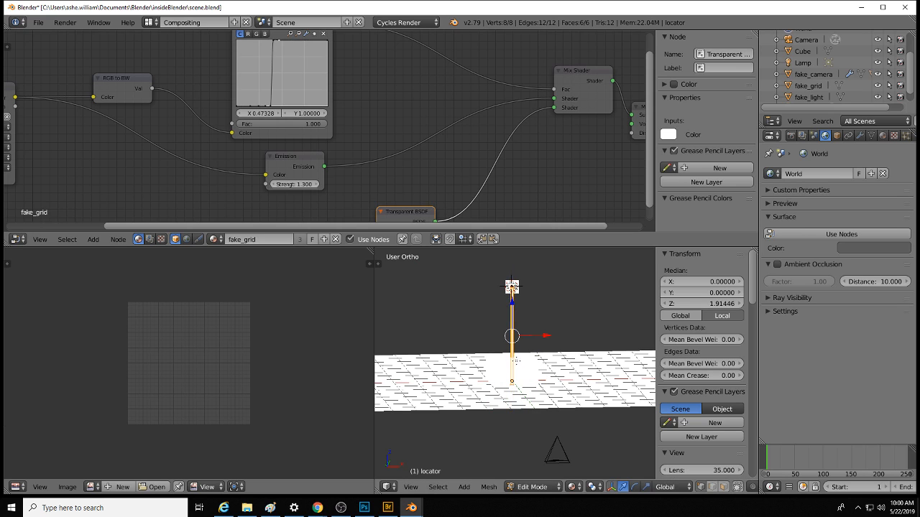
Step: Thin the locator mesh further by scaling it 0.1 on X and Y with Z locked
middle_click_drag(476, 359, 323, 365)
scroll(431, 374, "up", 4)
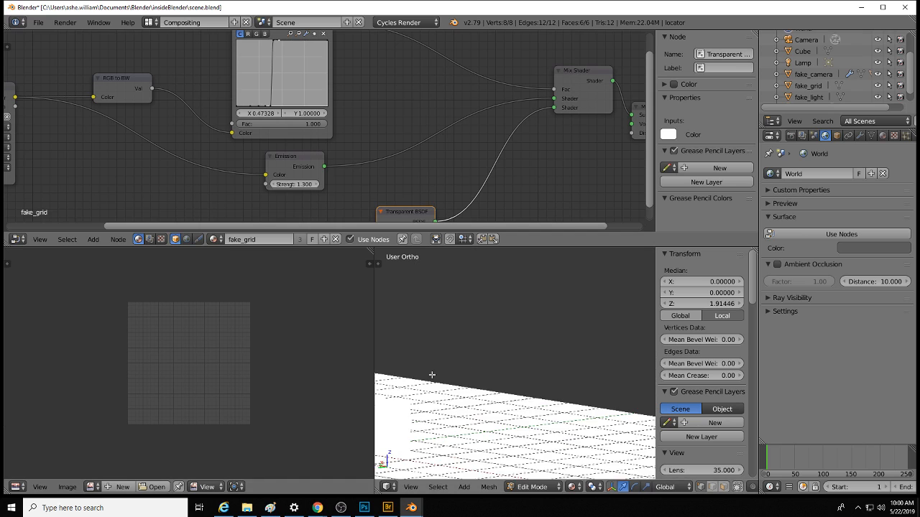
middle_click_drag(430, 375, 586, 401, "shift")
scroll(578, 410, "up", 2)
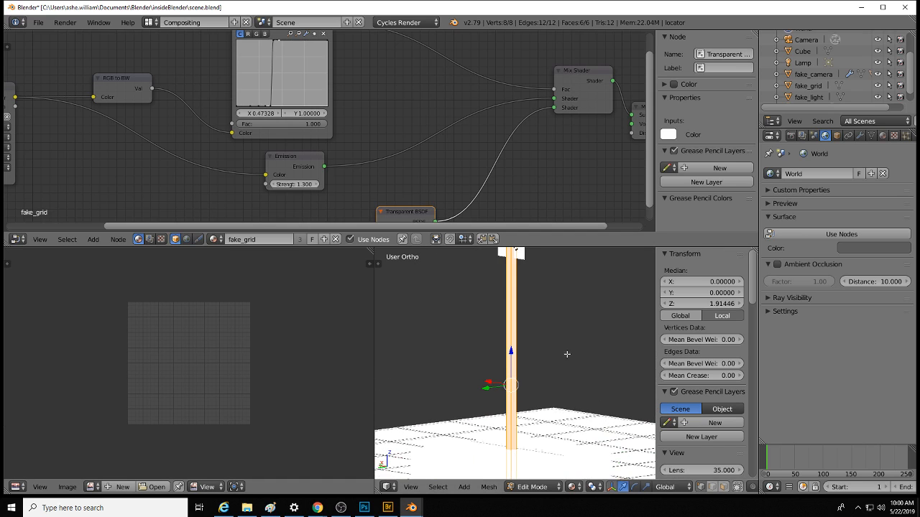
middle_click_drag(567, 355, 564, 398, "shift")
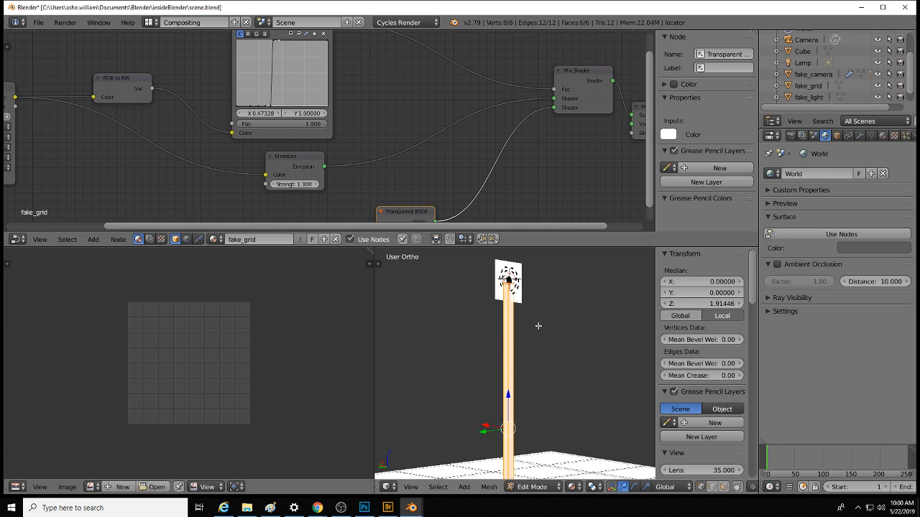
key("s")
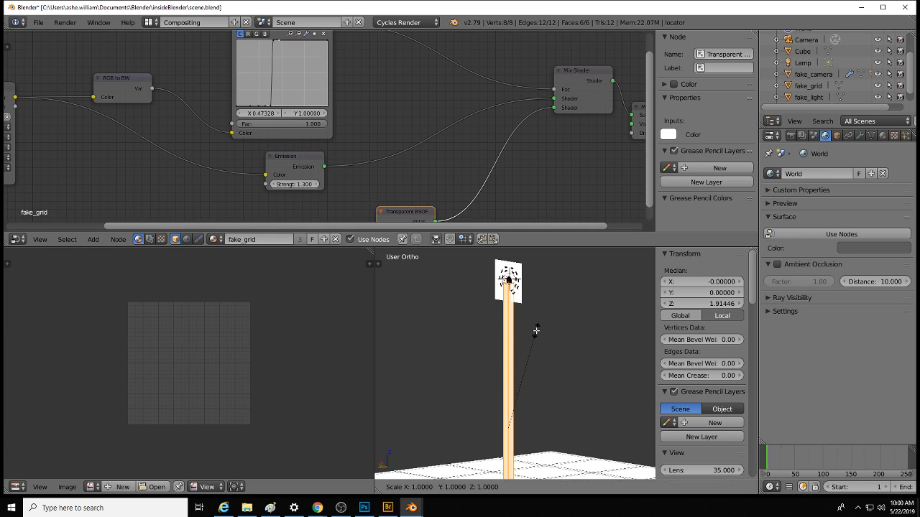
key("shift+z")
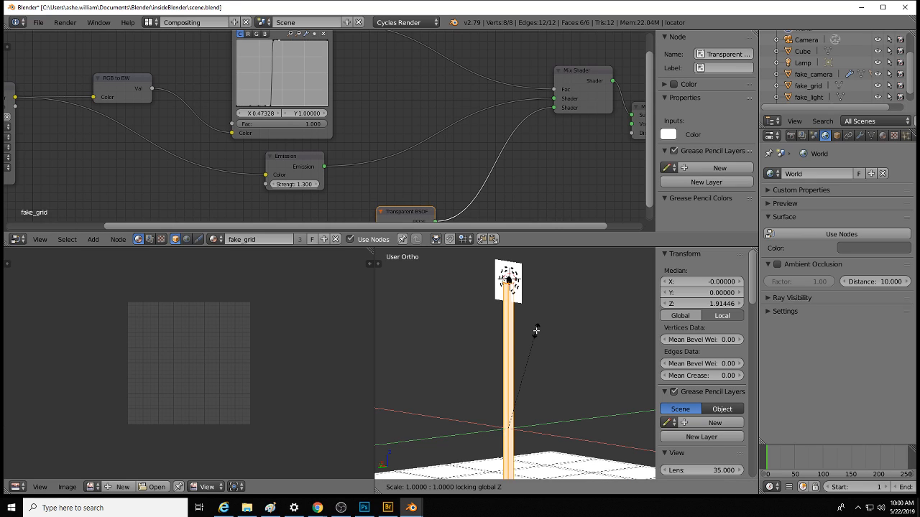
type(".1")
key("Return")
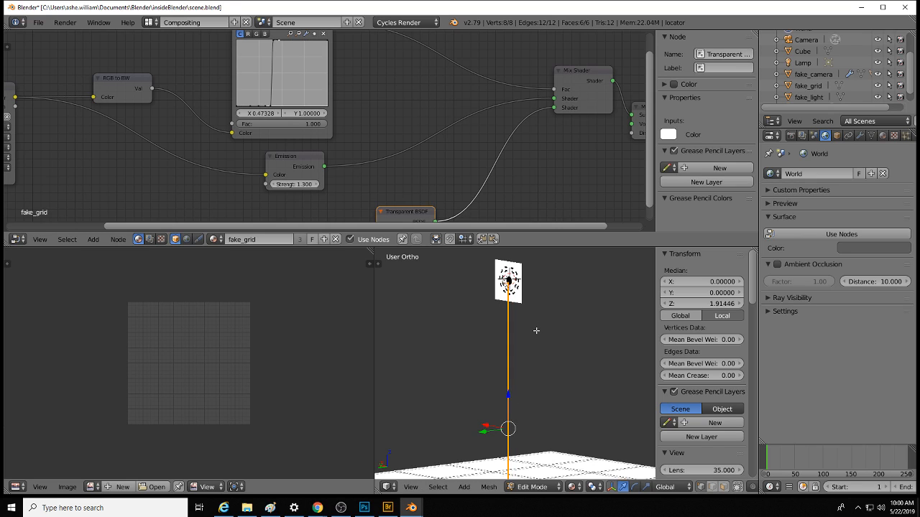
Step: Examine the thinned locator line's thickness and its reach between the grid and the light gizmo
middle_click_drag(571, 382, 475, 388)
middle_click_drag(507, 446, 539, 422, "shift")
scroll(534, 407, "up", 6)
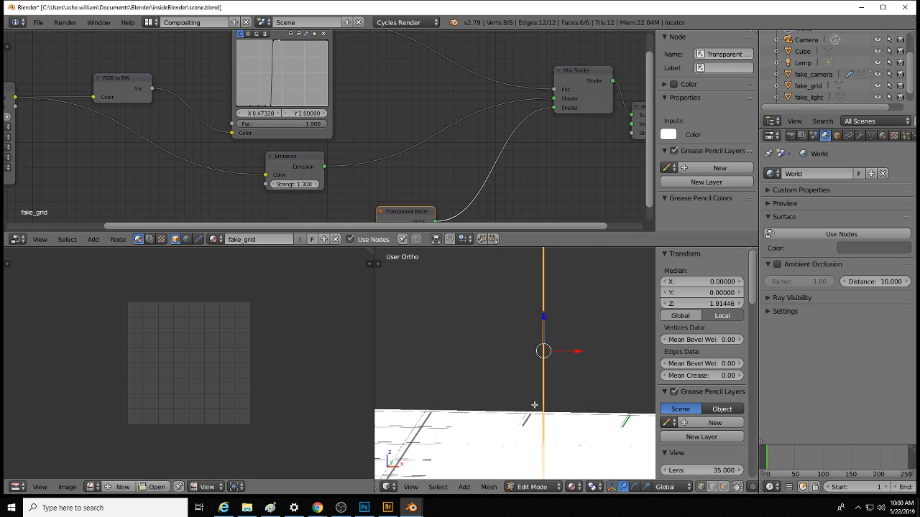
scroll(538, 401, "down", 1)
scroll(537, 401, "down", 5)
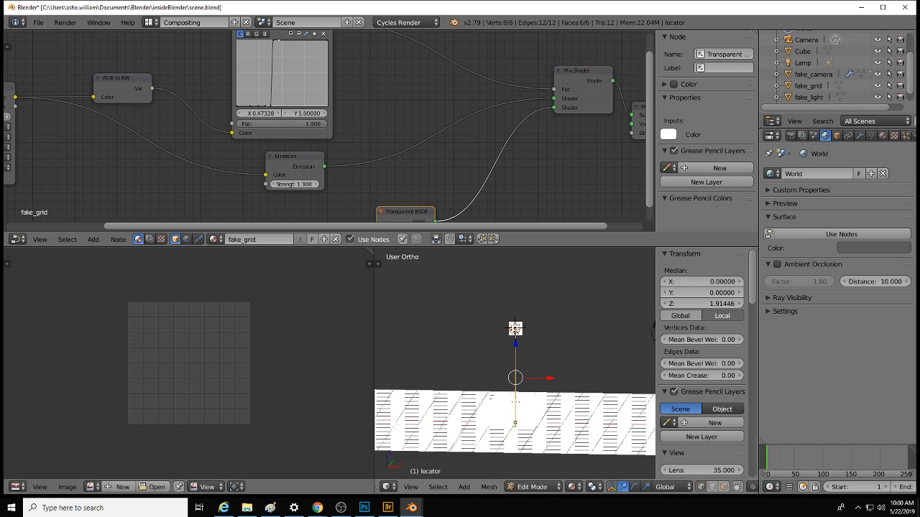
scroll(531, 388, "up", 8)
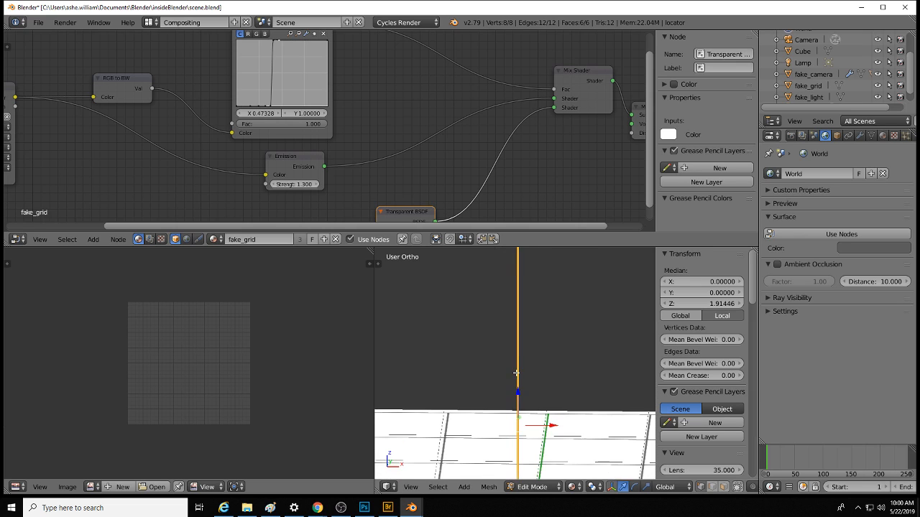
scroll(519, 373, "down", 7)
middle_click_drag(528, 354, 648, 250)
scroll(527, 371, "down", 5)
Step: In front view, select only the locator's bottom vertices and move them up to about Z 0.01
key("KP_1")
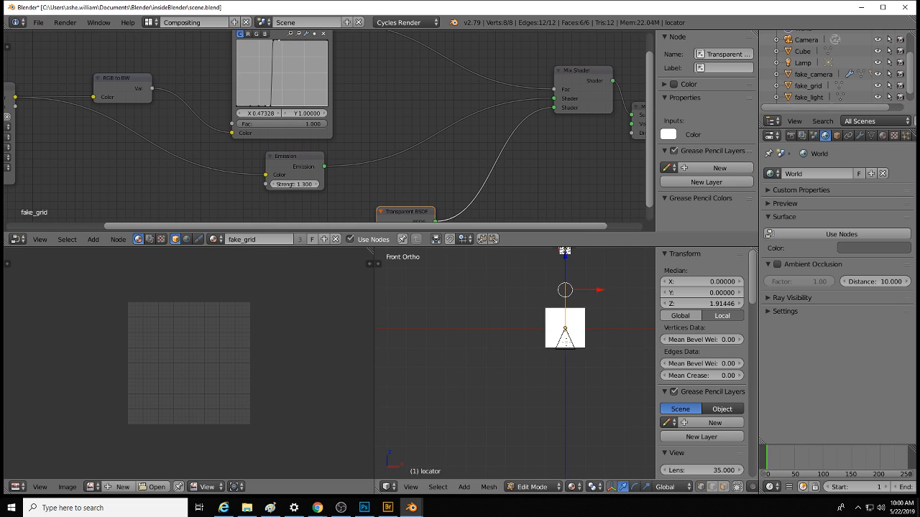
scroll(601, 359, "up", 4)
middle_click_drag(614, 352, 459, 409, "shift")
scroll(475, 395, "up", 2)
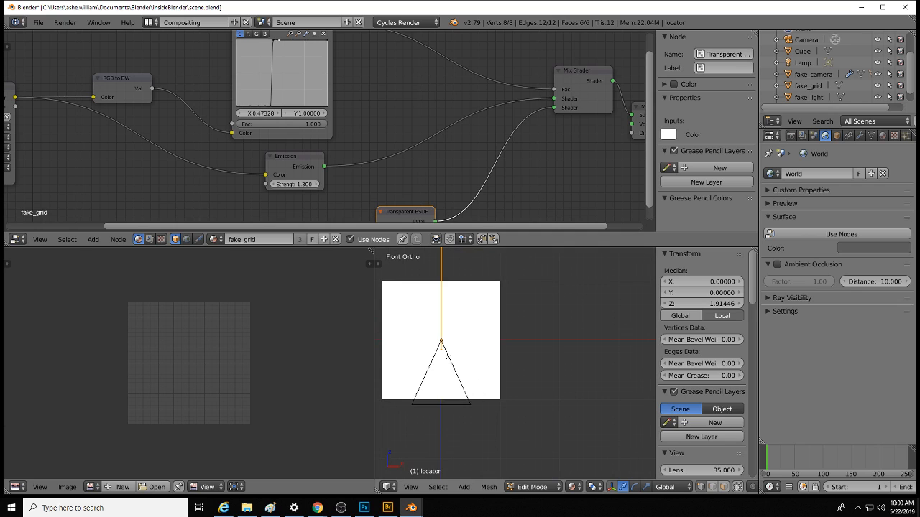
key("a")
key("c")
left_click(447, 355)
right_click(446, 353)
key("a")
key("c")
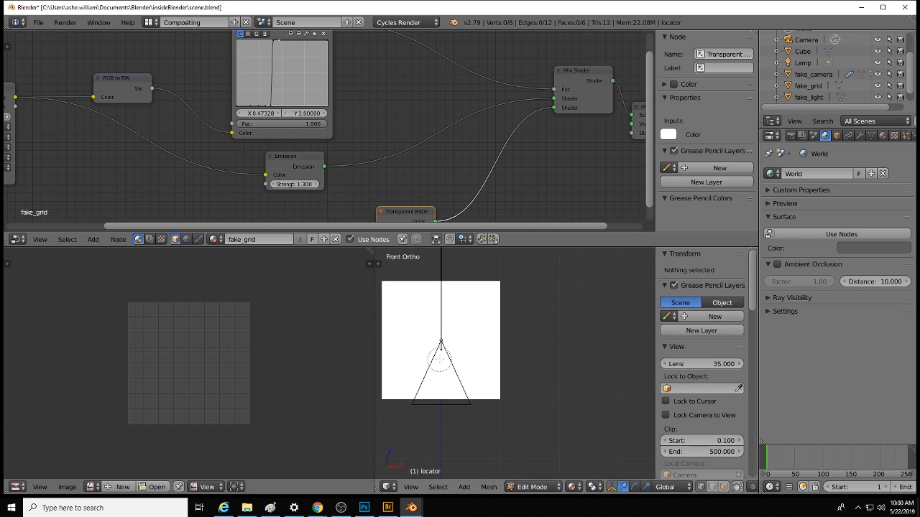
left_click(440, 358)
left_click_drag(441, 313, 441, 305)
Step: Parent the locator object to fake_light in the outliner
scroll(496, 379, "down", 6)
middle_click_drag(497, 379, 504, 405, "shift")
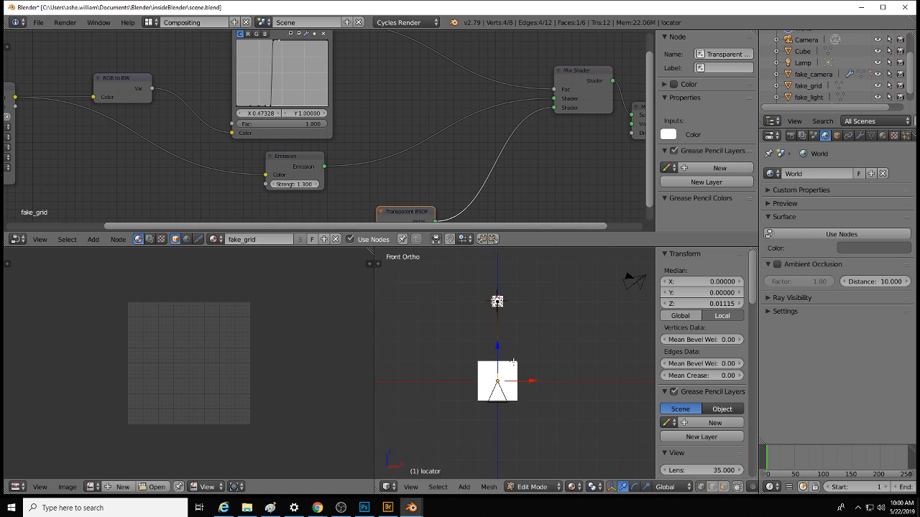
middle_click_drag(525, 375, 537, 404)
scroll(526, 424, "down", 5)
scroll(819, 86, "down", 1)
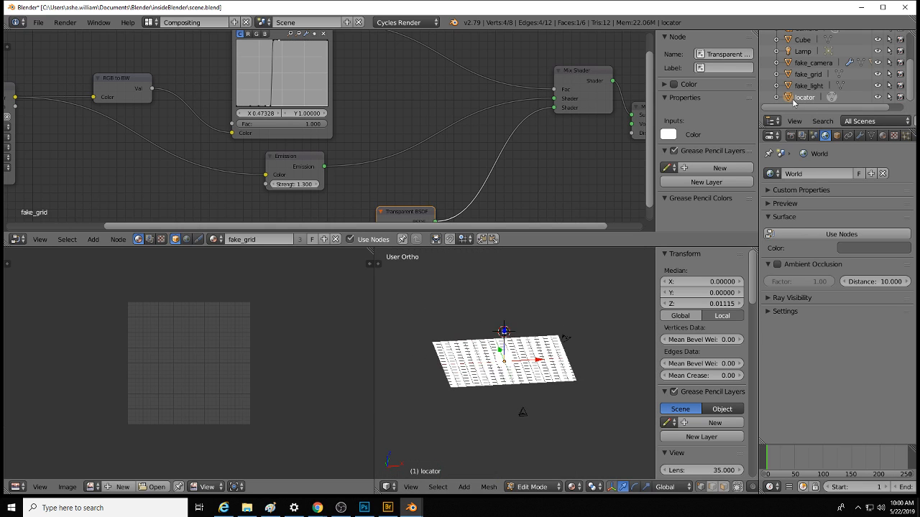
mouse_move(786, 99)
left_mouse_down()
mouse_move(787, 72)
mouse_move(788, 88)
left_mouse_up()
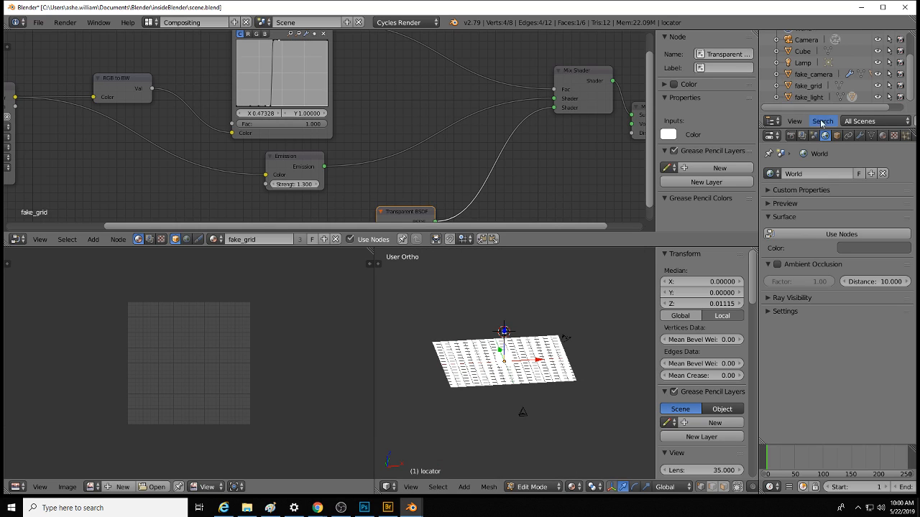
Step: Select the locator object under fake_light and replace its material with Material.001
left_click(788, 100)
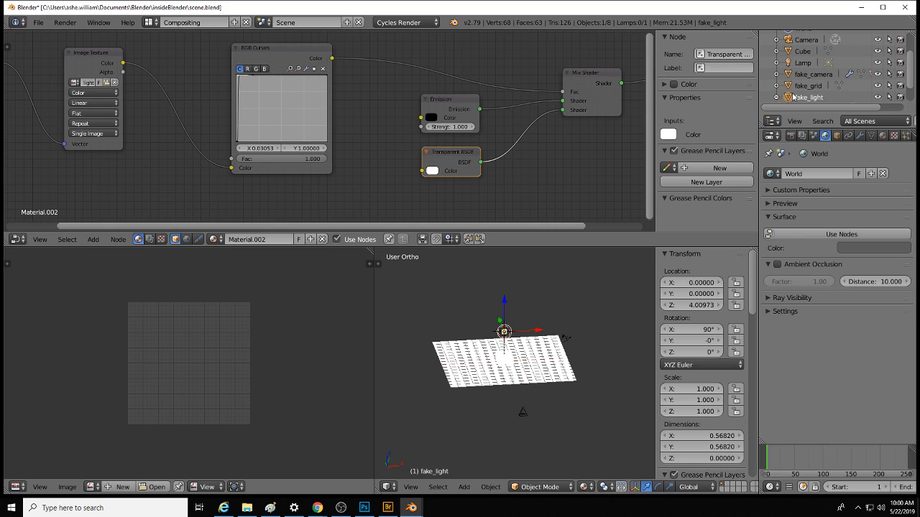
left_click(806, 98)
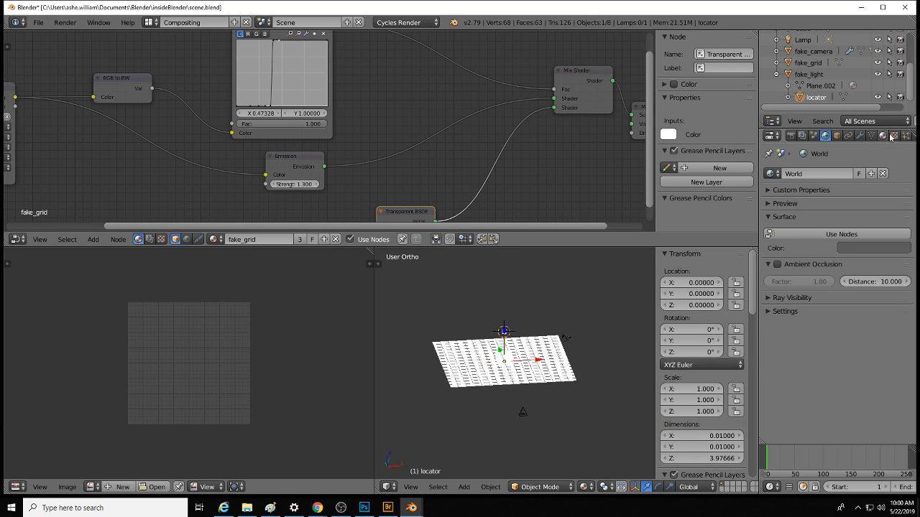
left_click(883, 135)
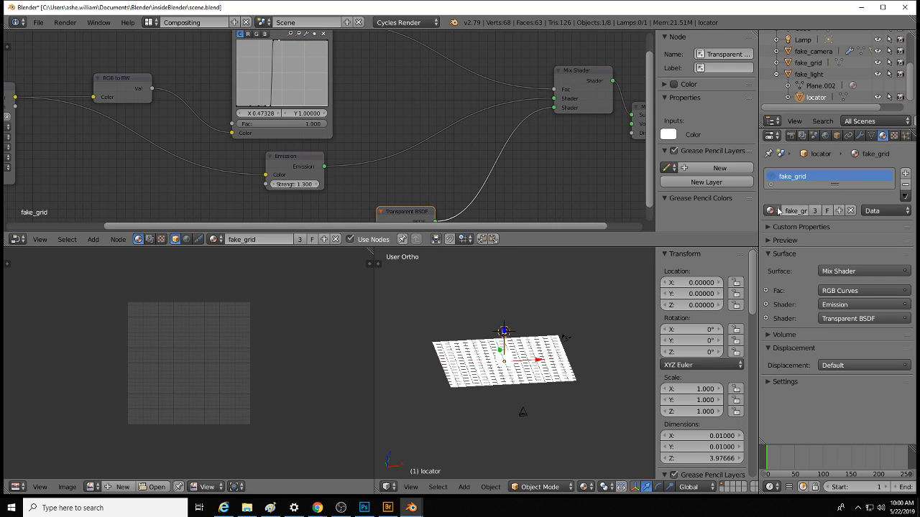
left_click(772, 210)
left_click(675, 250)
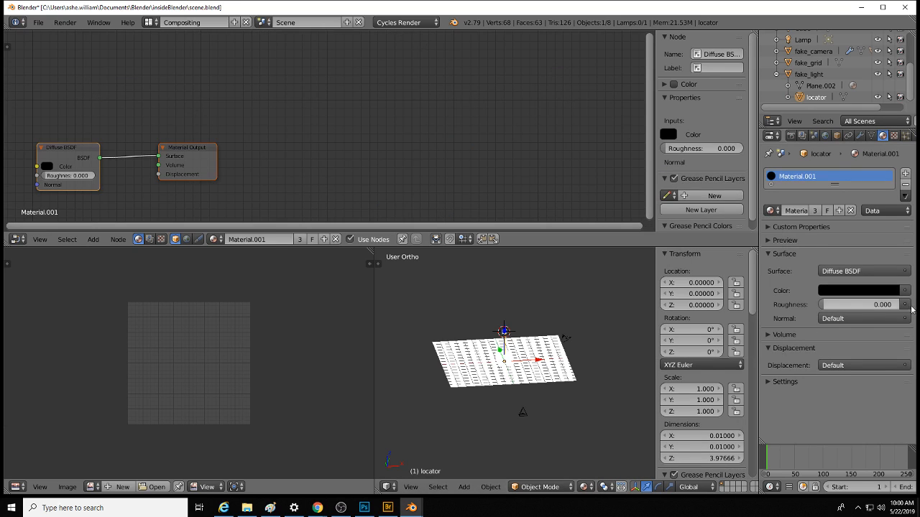
Step: Examine the locator line between the light gizmo and grid in rendered shading from several angles, and return to solid shading
scroll(529, 366, "up", 4)
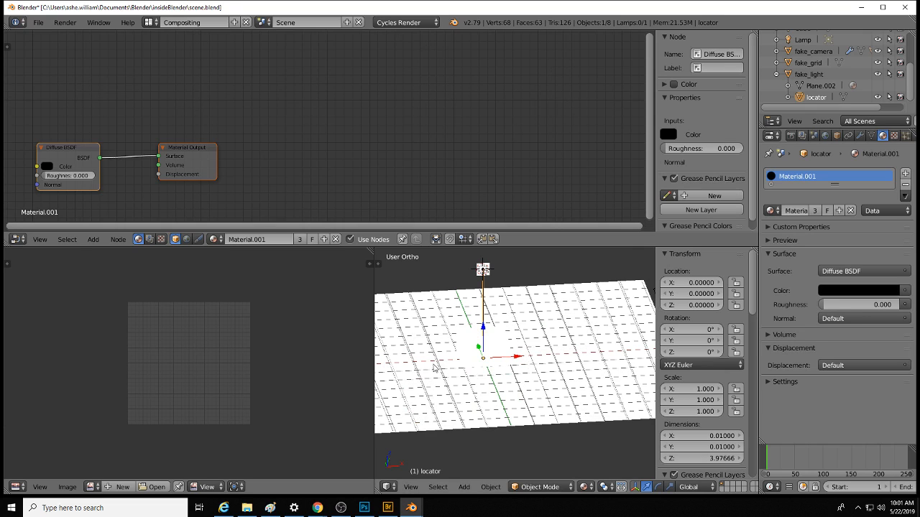
middle_click_drag(506, 360, 505, 337)
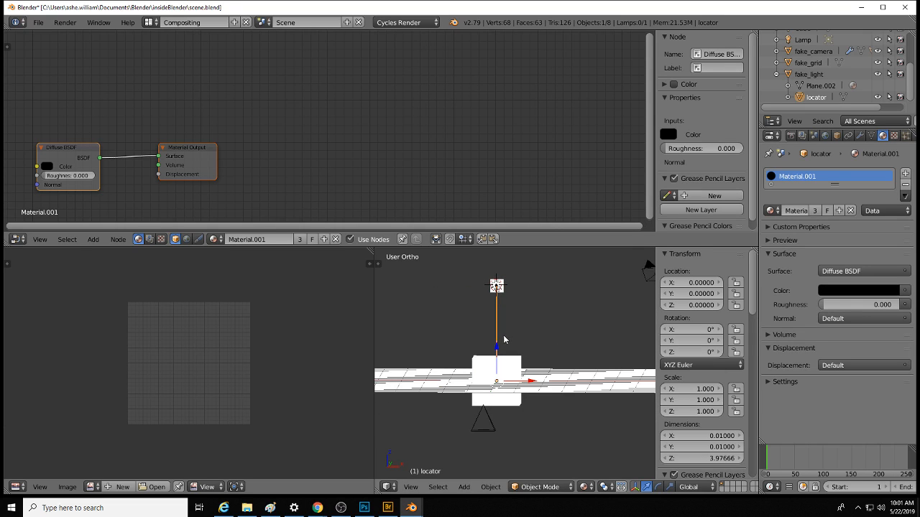
left_click(590, 489)
left_click(598, 412)
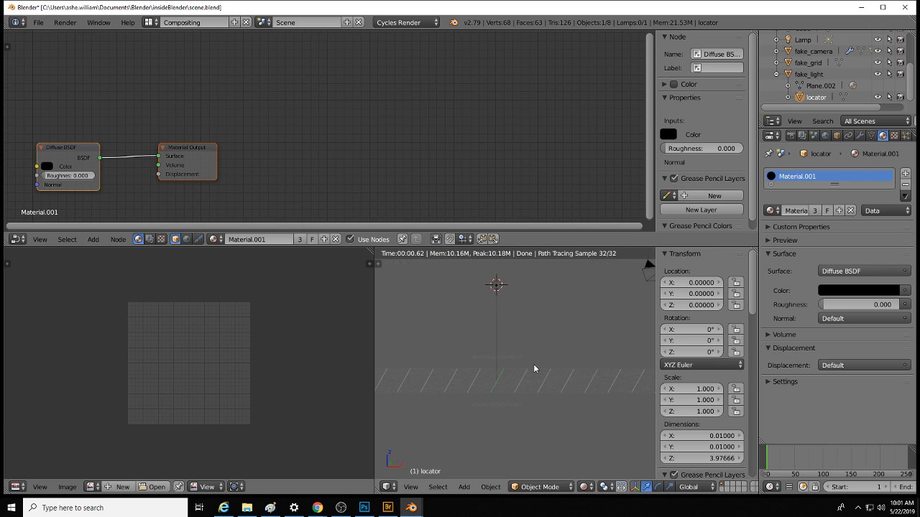
middle_click_drag(544, 379, 538, 407)
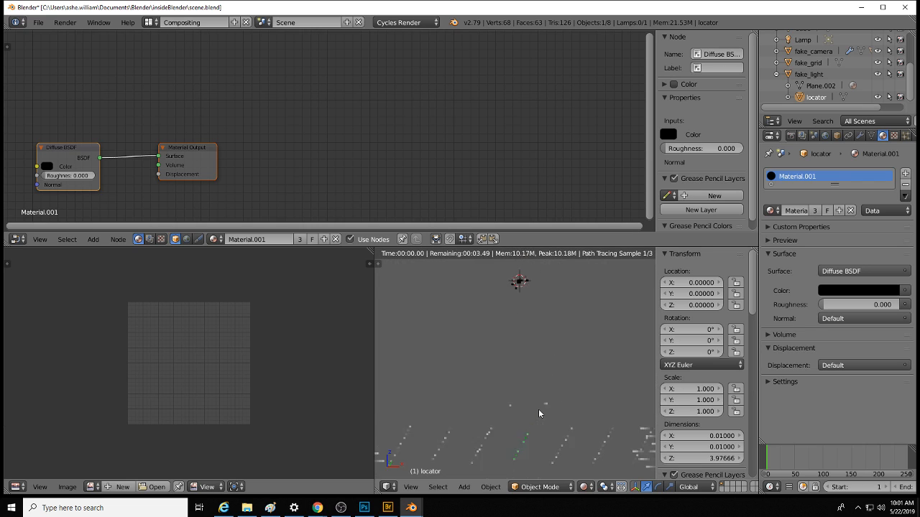
middle_click_drag(534, 364, 544, 392)
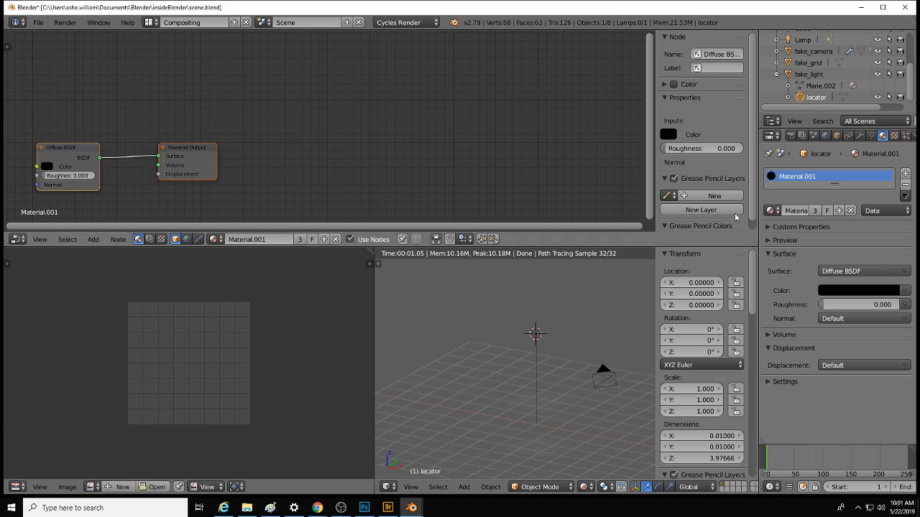
left_click(585, 486)
left_click(585, 422)
Step: Select fake_light and add a Child Of constraint to it with Camera as the target
right_click(536, 334)
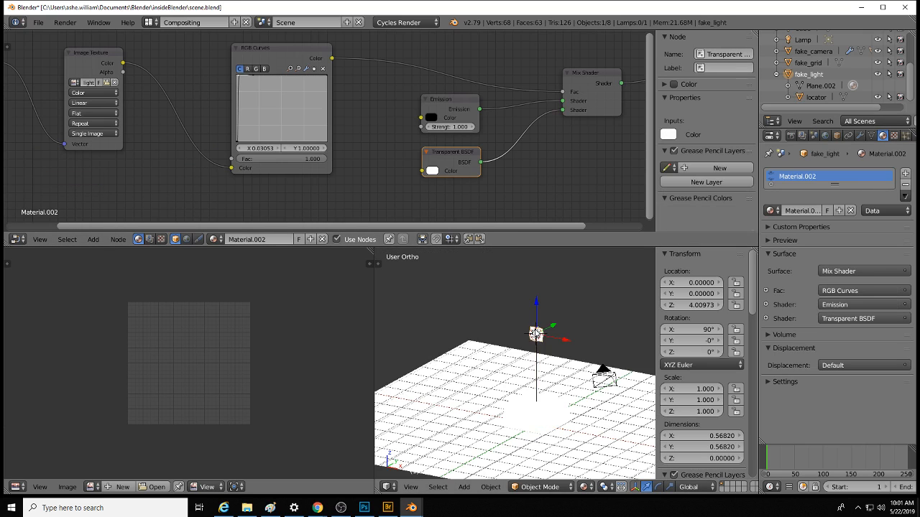
middle_click_drag(894, 137, 871, 137)
left_click(827, 135)
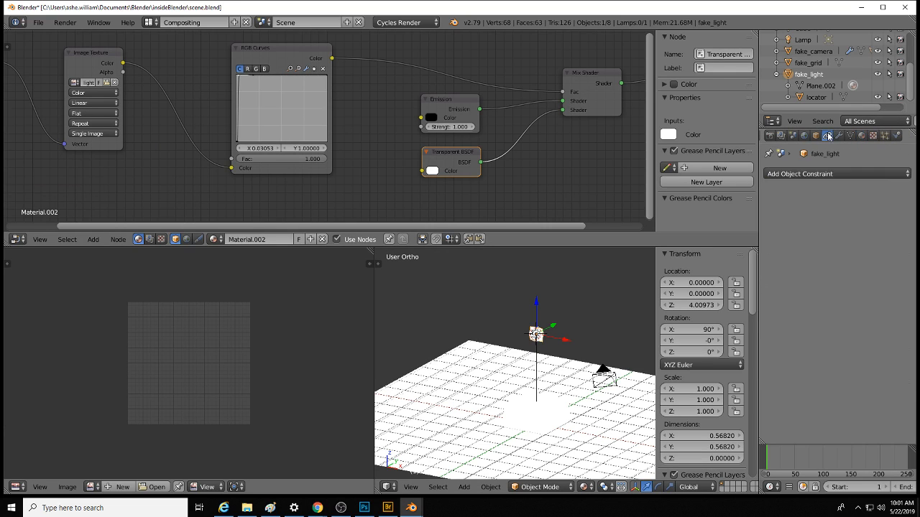
left_click(838, 175)
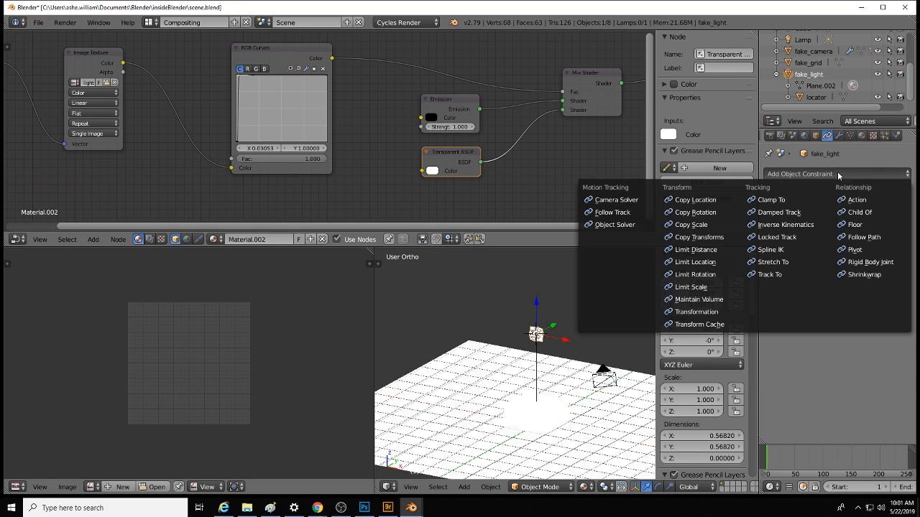
left_click(861, 214)
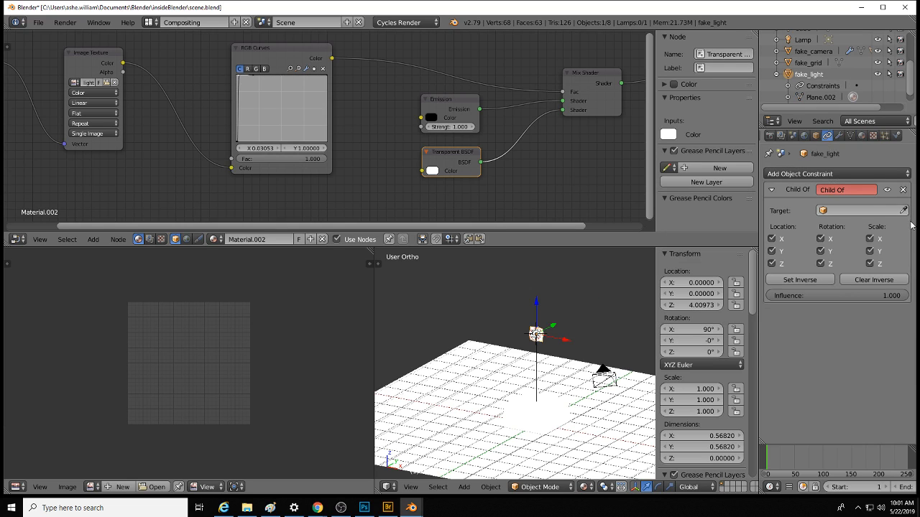
left_click(833, 210)
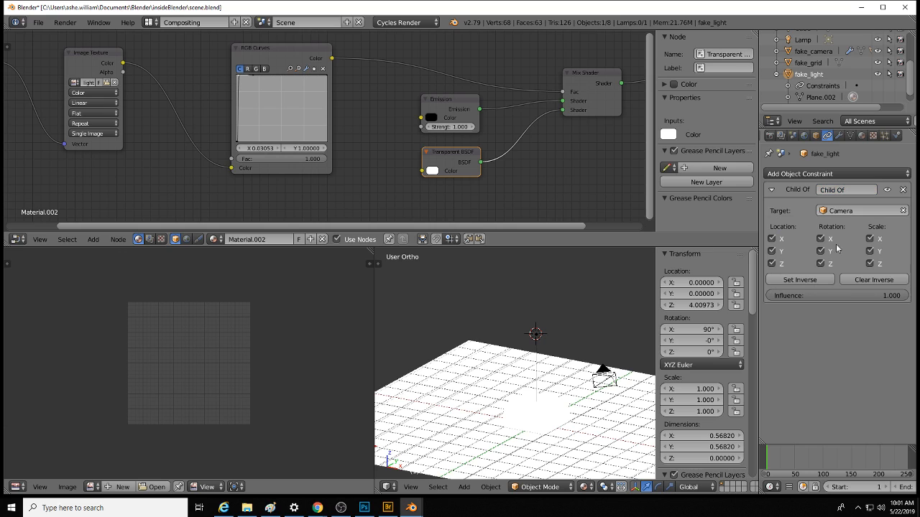
Step: Disable all Location and Scale axes in fake_light's Child Of constraint, keeping only Rotation
left_click_drag(771, 239, 772, 263)
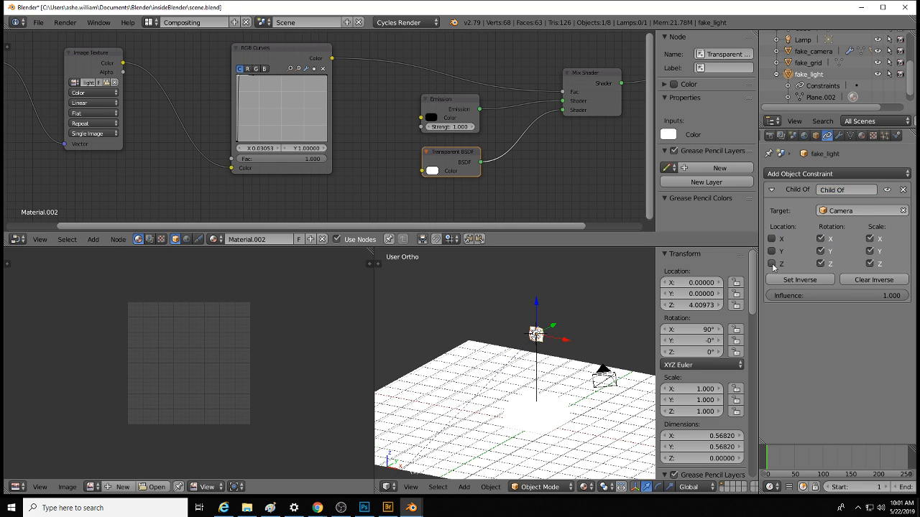
left_click(870, 239)
left_click_drag(869, 251, 870, 265)
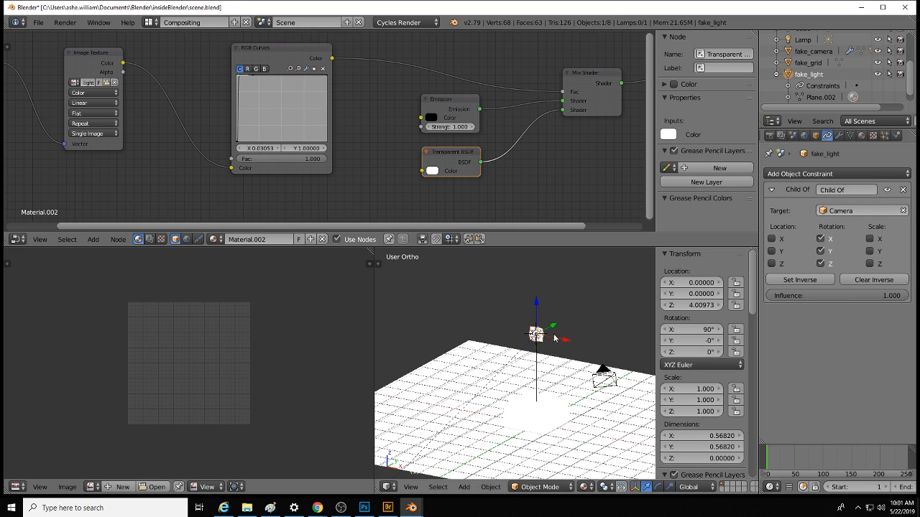
Step: Look through the camera, enlarge the 3D viewport upward and fit the whole camera frame in it
middle_click_drag(554, 337, 412, 345)
middle_click_drag(510, 362, 567, 372)
scroll(508, 368, "down", 3)
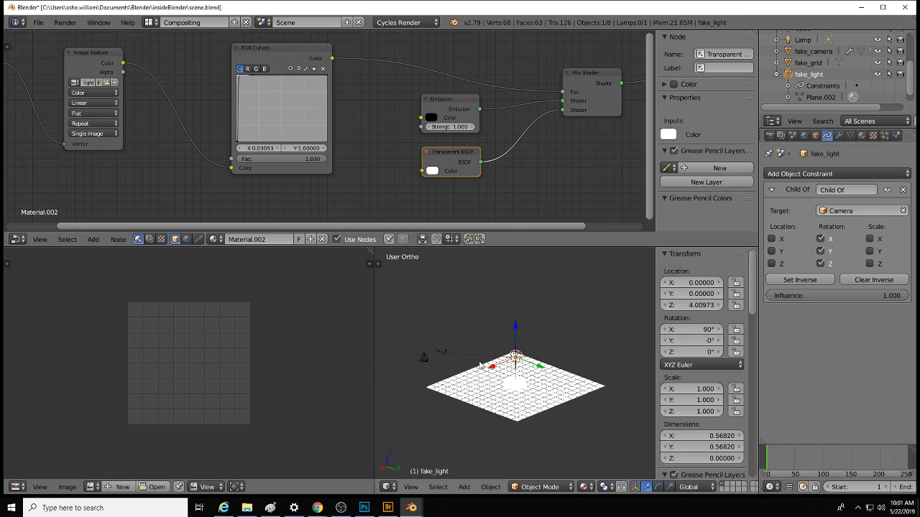
key("KP_0")
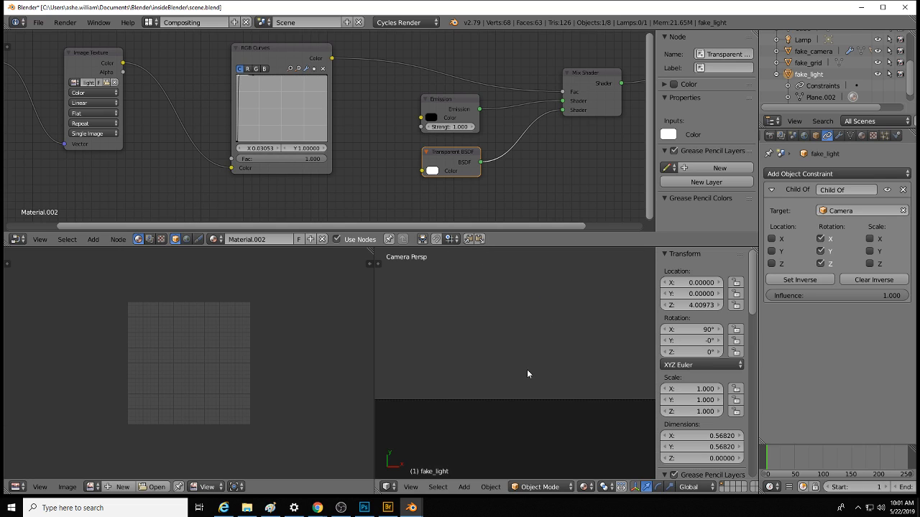
key("shift+f")
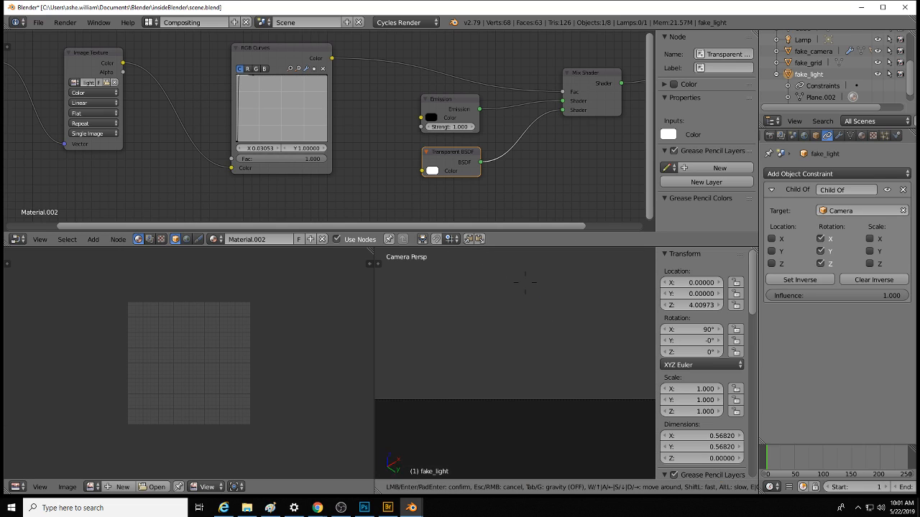
key("Escape")
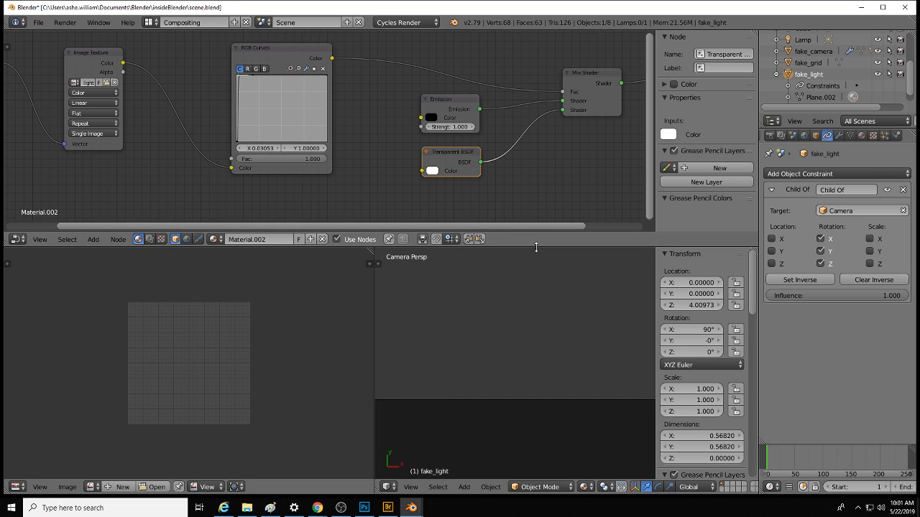
left_click_drag(533, 247, 543, 180)
scroll(525, 345, "down", 4)
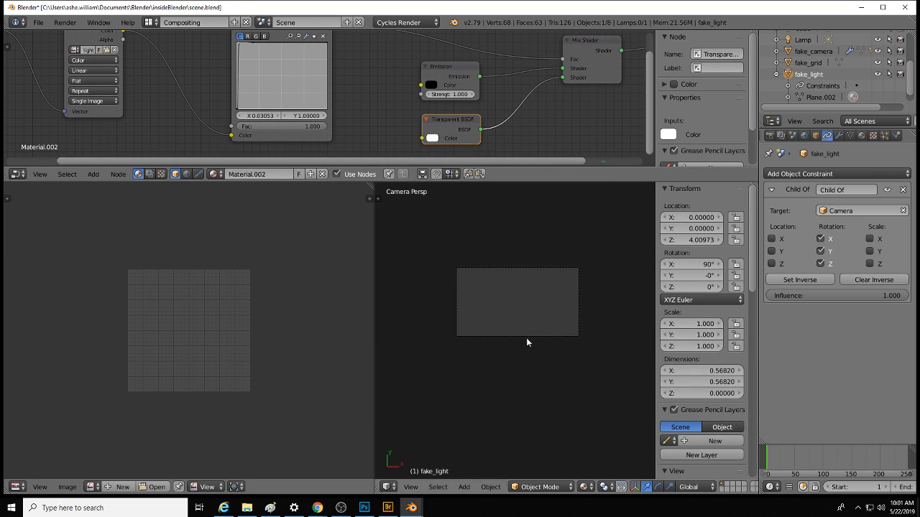
middle_click_drag(533, 337, 531, 370, "shift")
scroll(531, 370, "up", 3)
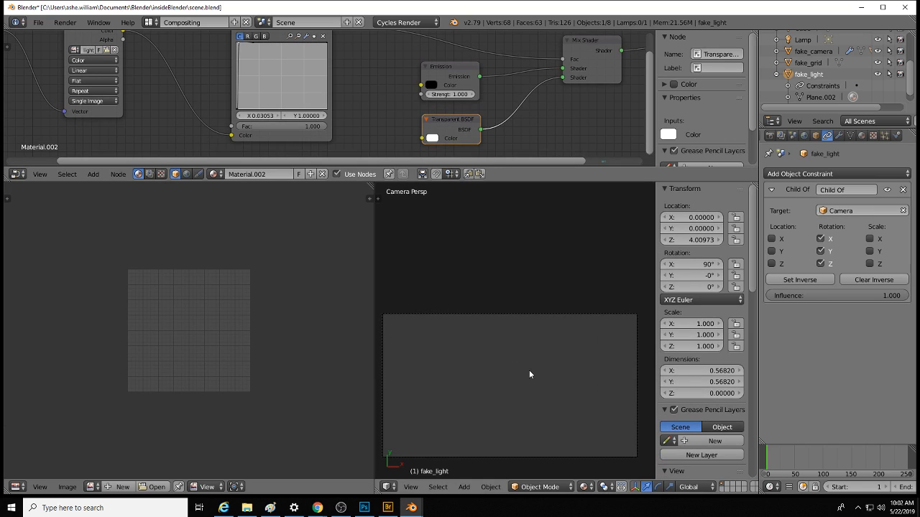
Step: Fly the camera around until it faces the light gizmo, stopping at about X 7.72, Y -1.99, Z 1.54
key("shift+f")
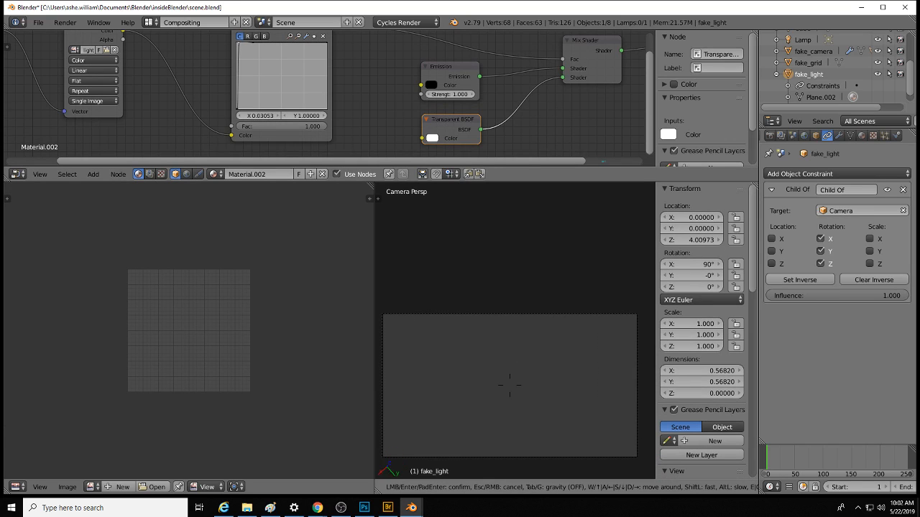
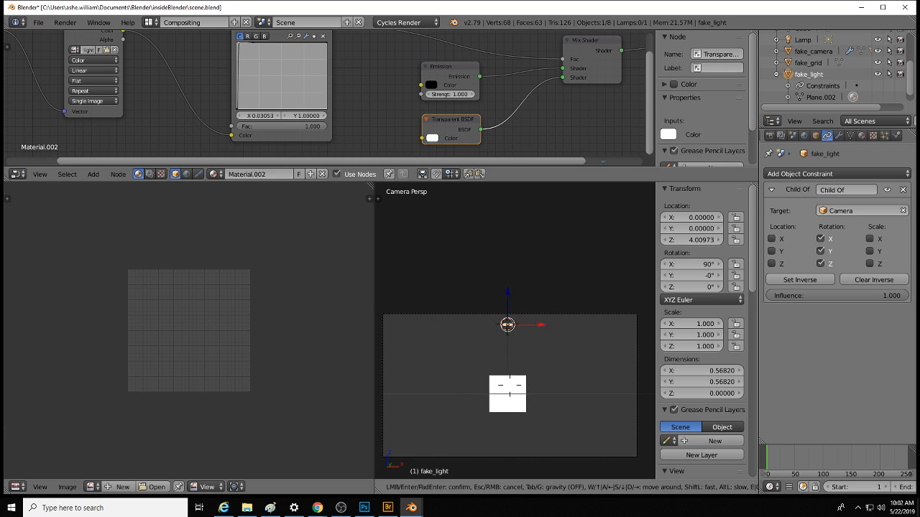
key("w")
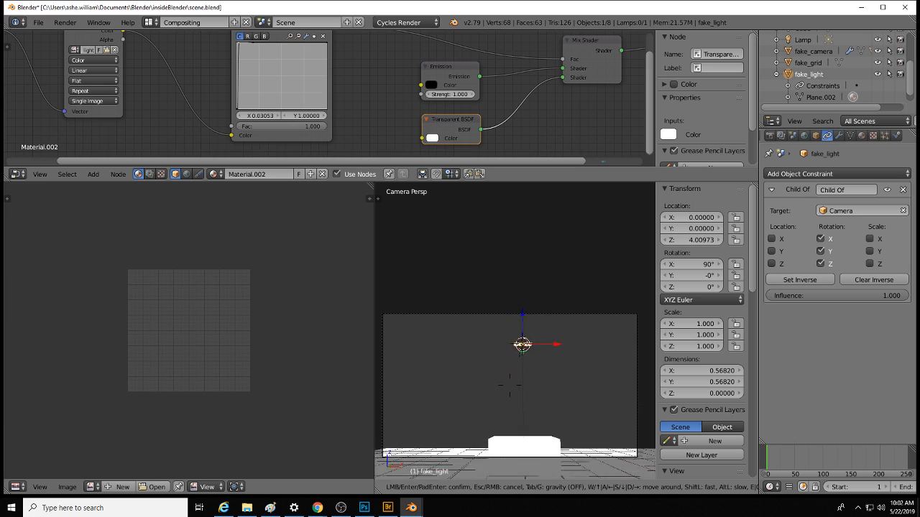
key("d")
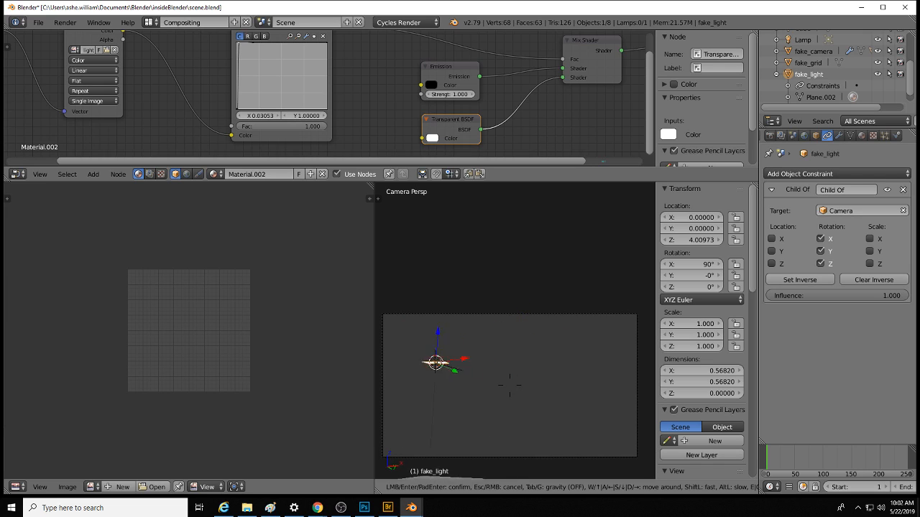
left_click(515, 334)
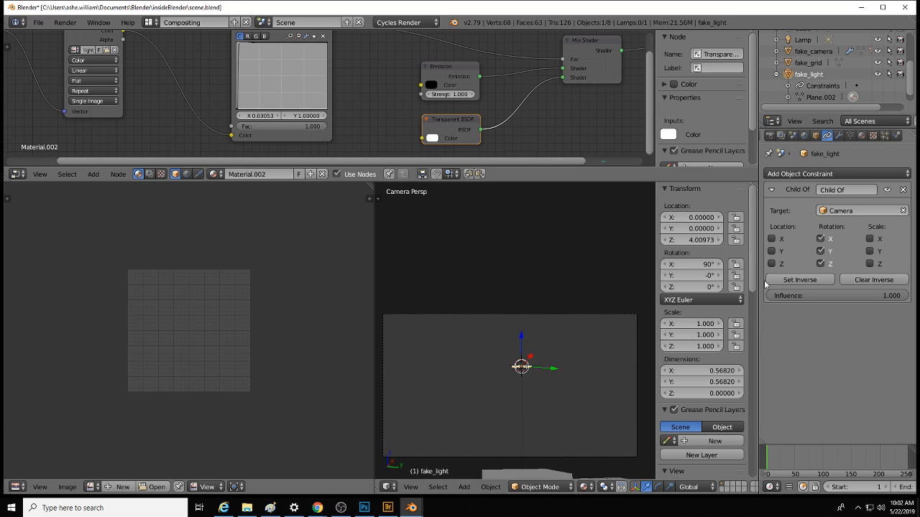
Step: Select the Camera and examine how fake_light and its locator line are oriented relative to it, from the front and other angles
scroll(809, 72, "up", 3)
left_click(807, 50)
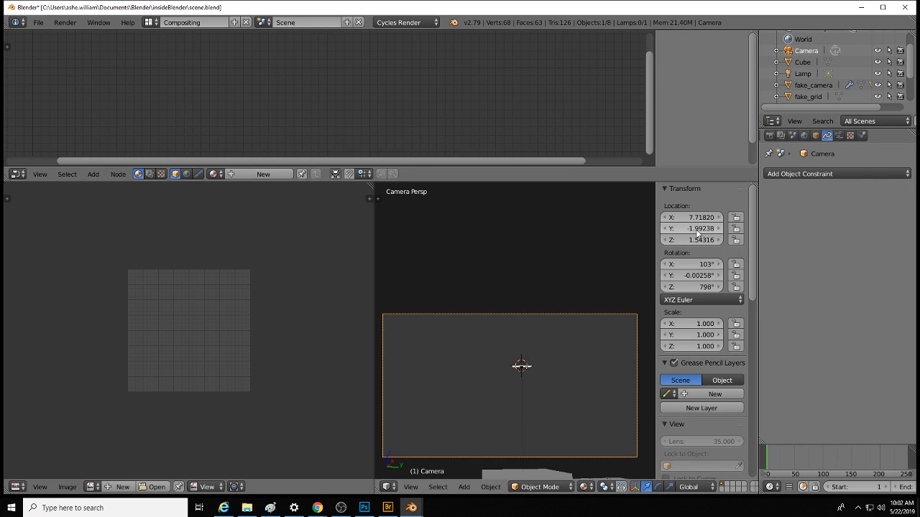
scroll(541, 325, "down", 5)
middle_click_drag(538, 345, 546, 369)
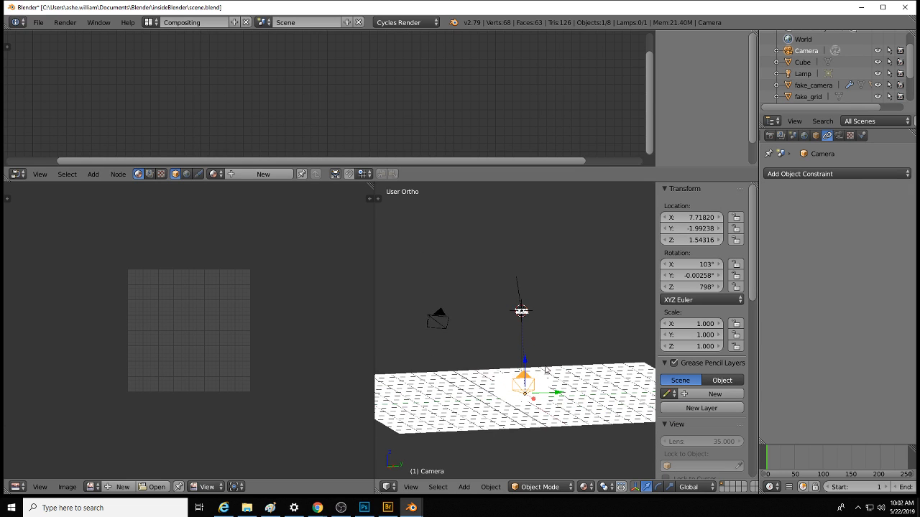
key("KP_1")
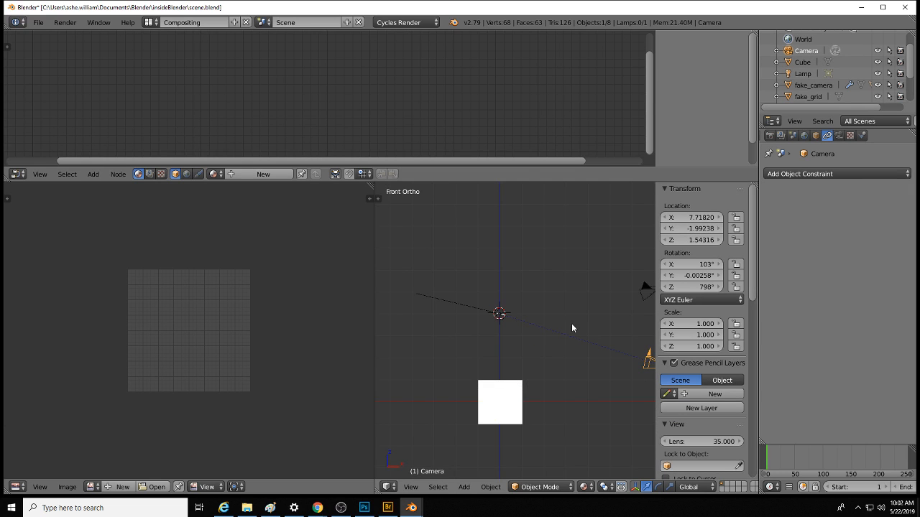
middle_click_drag(571, 325, 652, 394)
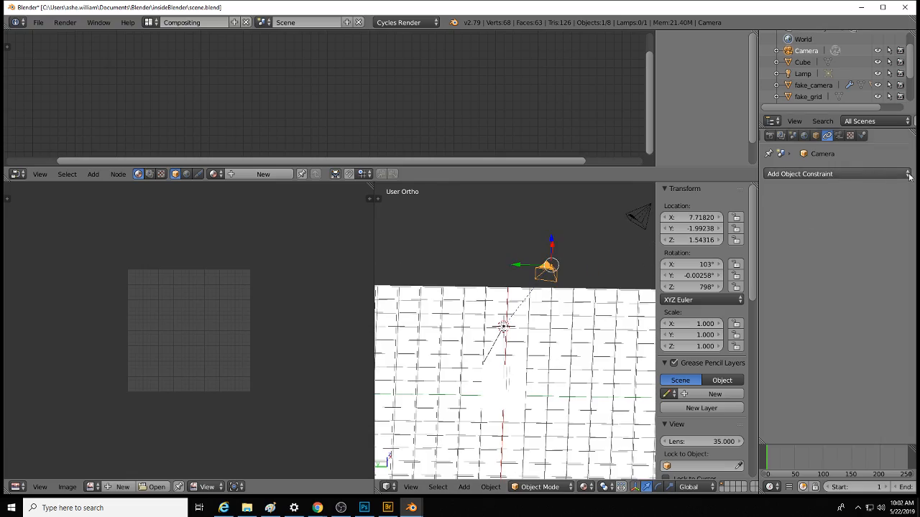
Step: Reselect fake_light and remove its Child Of constraint
left_click(811, 97)
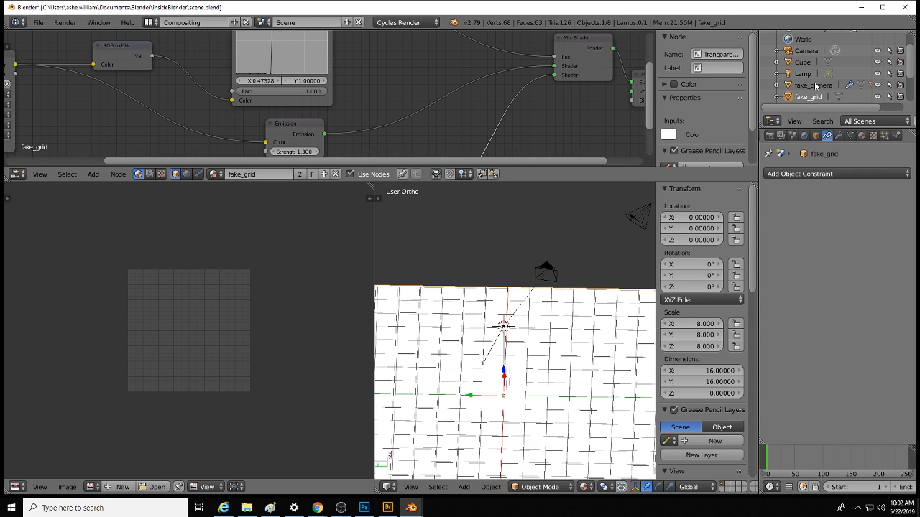
scroll(815, 86, "down", 3)
left_click(820, 63)
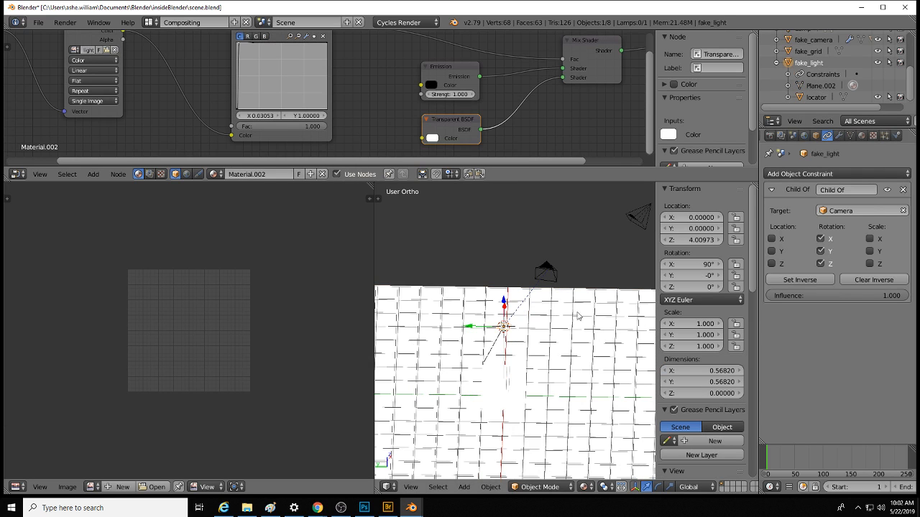
key("KP_Decimal")
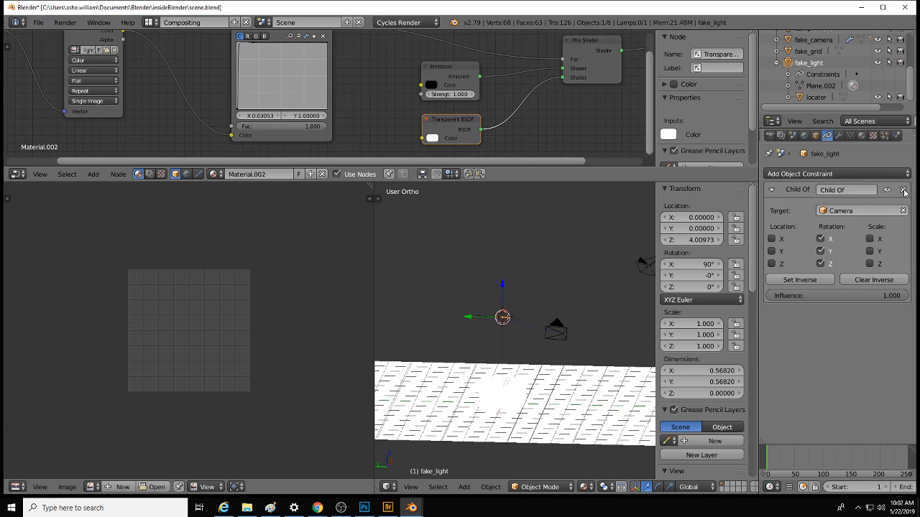
left_click(903, 190)
middle_click_drag(467, 324, 491, 340)
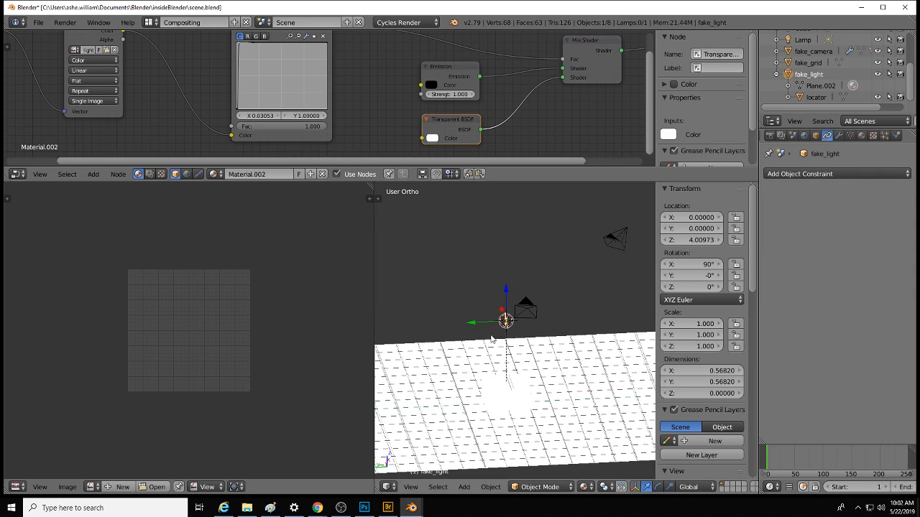
Step: Select the Camera and set its location to X 2 and Y 0
right_click(527, 309)
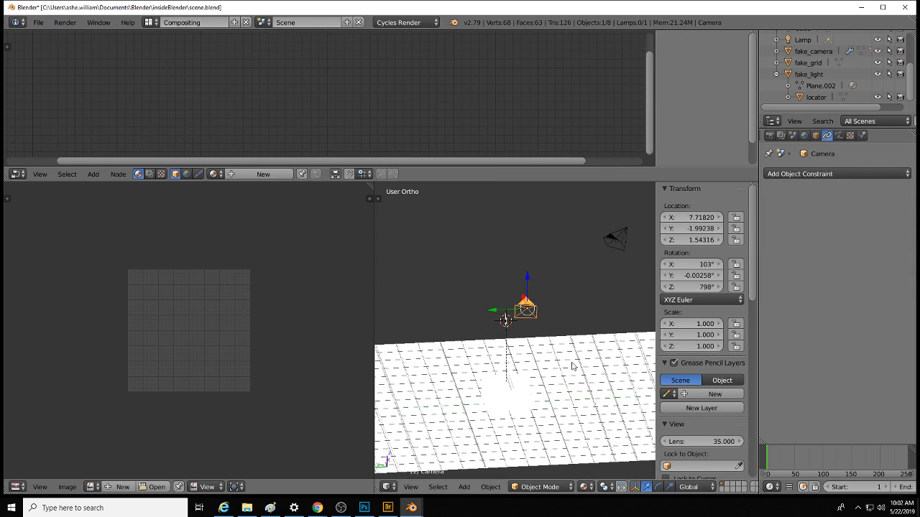
middle_click_drag(572, 366, 563, 400)
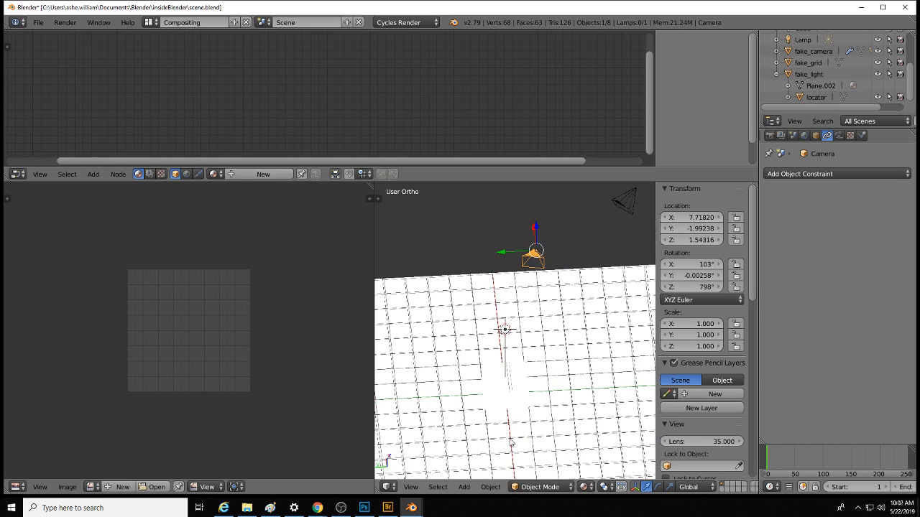
left_click(700, 217)
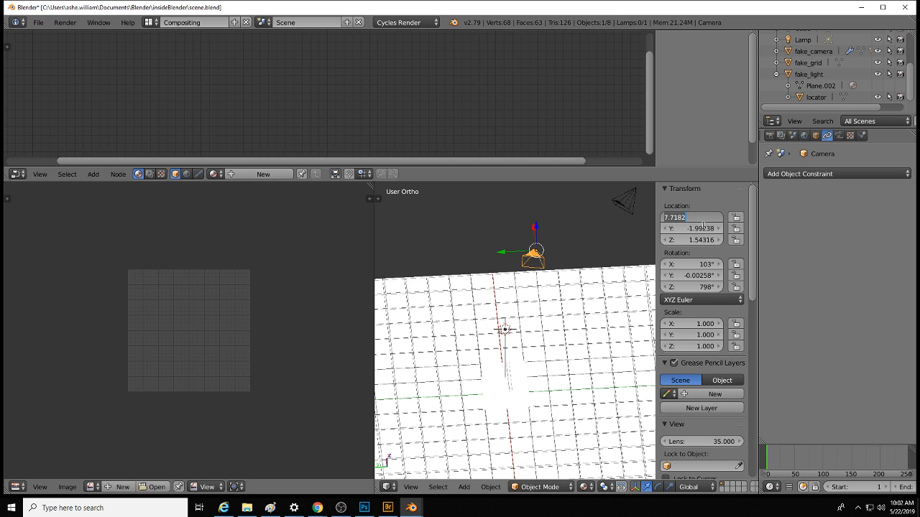
type("2")
key("Tab")
type("0")
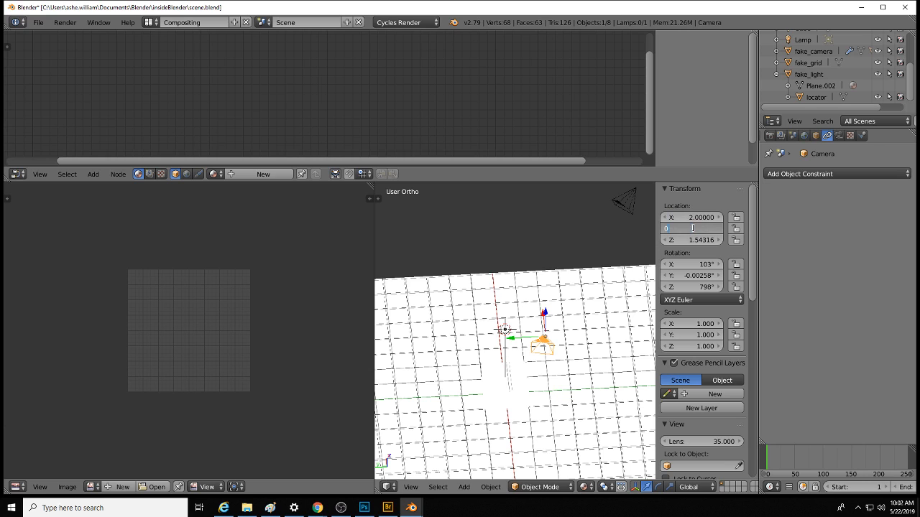
key("Return")
Step: Set the Camera's Z location to 0
left_click(690, 239)
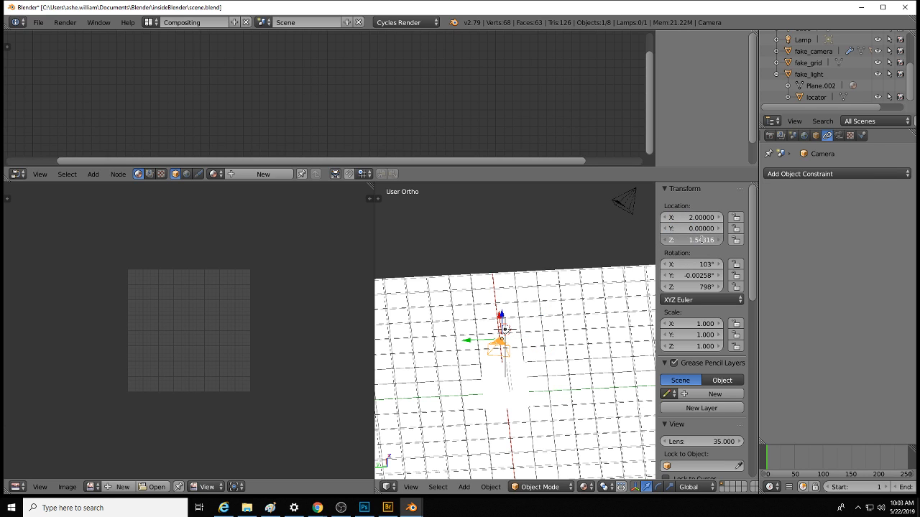
left_click(550, 360)
middle_click_drag(552, 361, 652, 288)
left_click(700, 239)
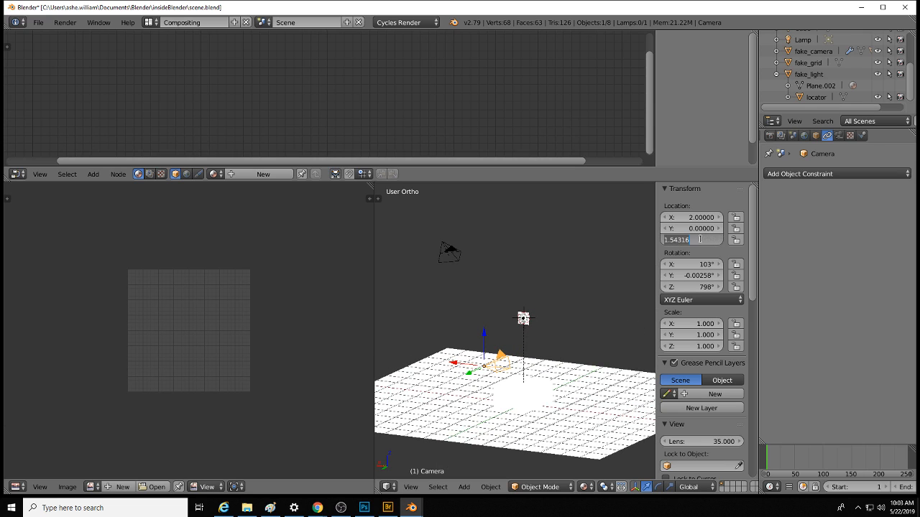
type("0")
key("Return")
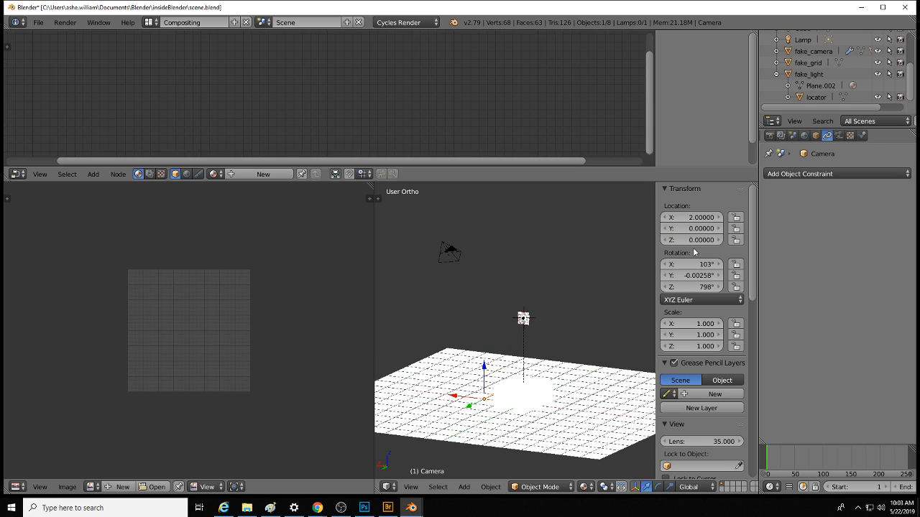
Step: Try Z rotations of 90° and 180° on the Camera to turn it relative to the light gizmo
middle_click_drag(550, 406, 579, 435)
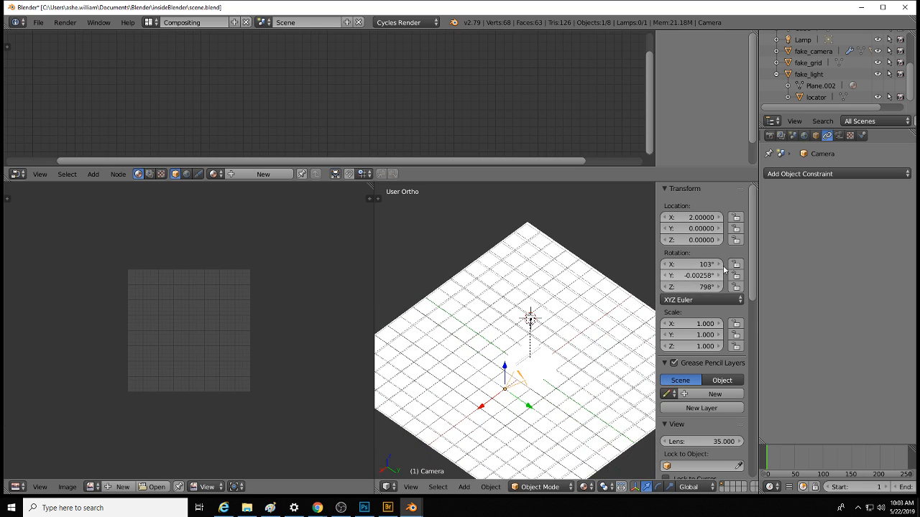
left_click(694, 287)
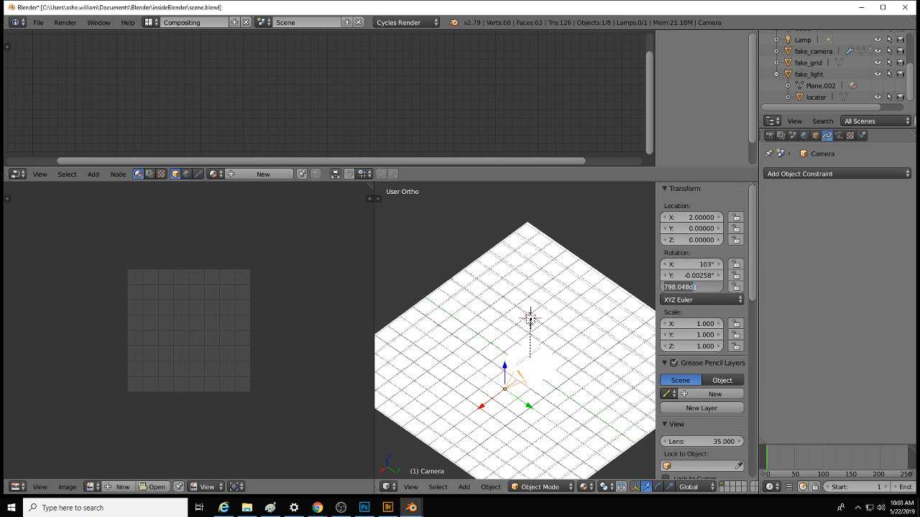
type("90")
key("Return")
left_click(694, 287)
left_click(696, 310)
left_click(697, 287)
left_click_drag(697, 287, 663, 293)
left_click(701, 287)
type("180")
key("Return")
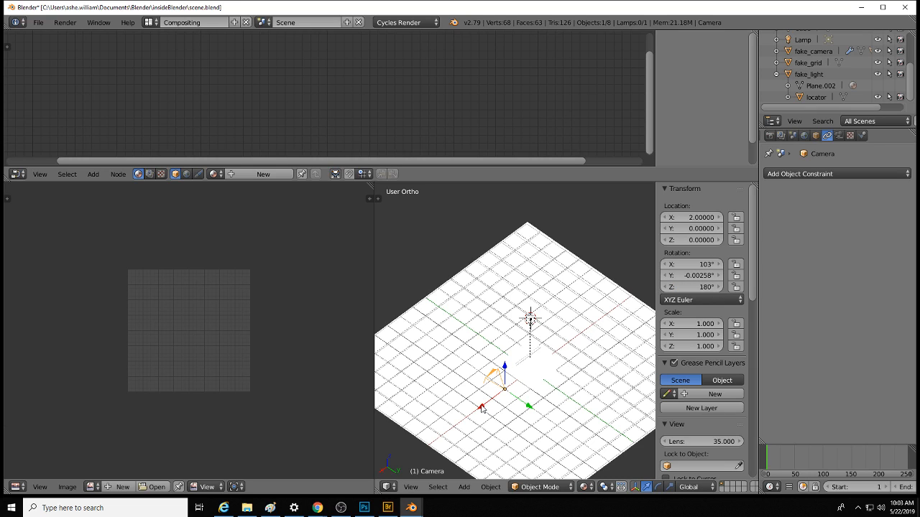
Step: Move the Camera along the X axis to about 3.97 and set its Z rotation to 90°
left_click_drag(482, 408, 456, 427)
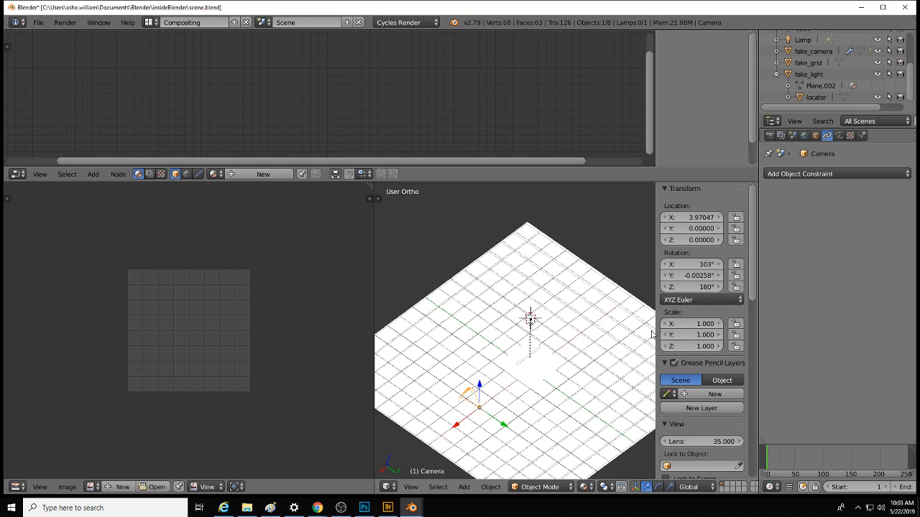
left_click(682, 287)
type("90")
key("Return")
Step: Select fake_light and set its Z rotation to -90°
middle_click_drag(548, 387, 539, 325)
right_click(535, 327)
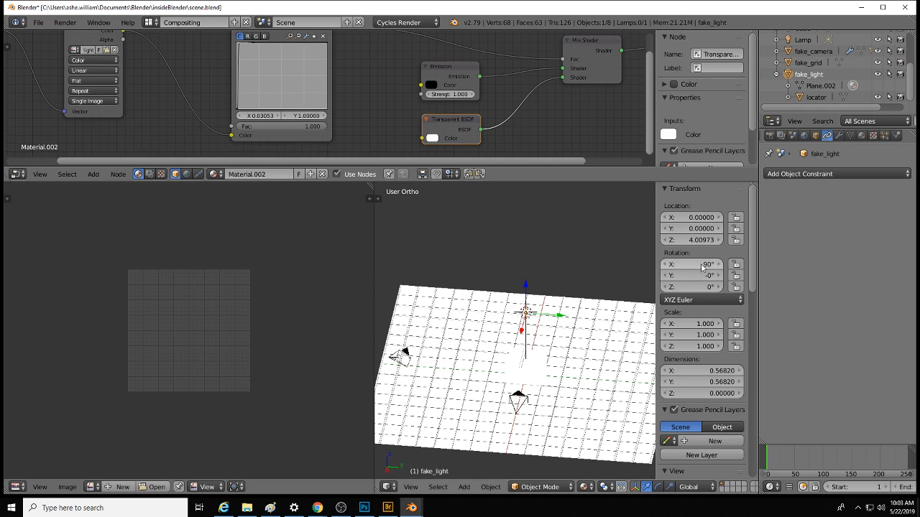
left_click_drag(702, 287, 699, 286)
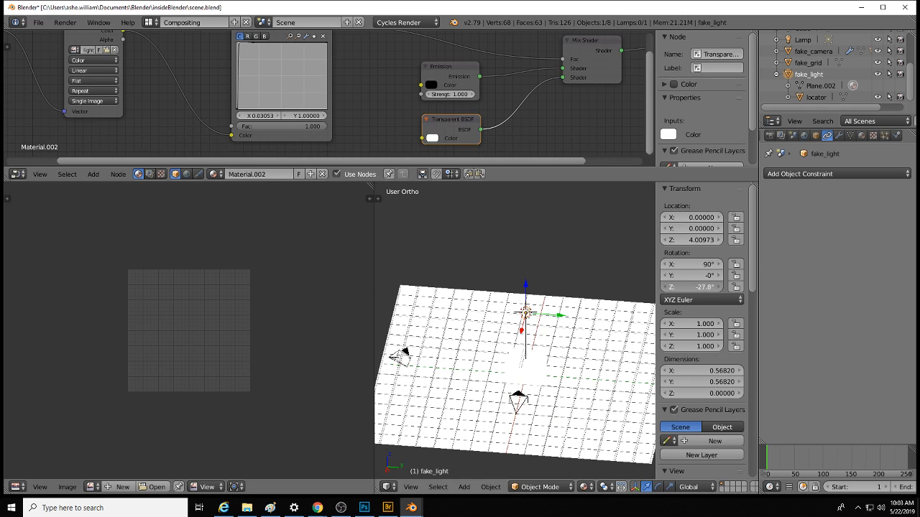
left_click(710, 287)
type("-90")
key("Return")
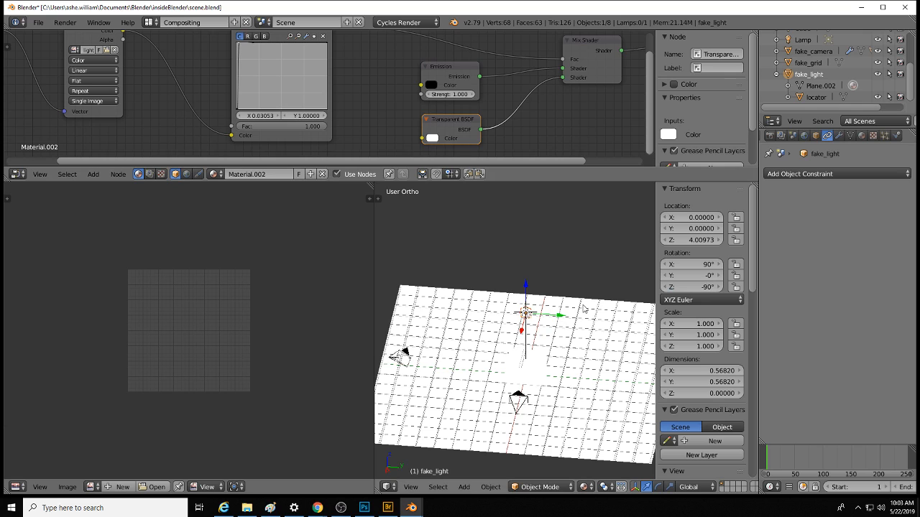
Step: Look through the camera and examine how fake_light and its locator line sit relative to the frame
key("KP_0")
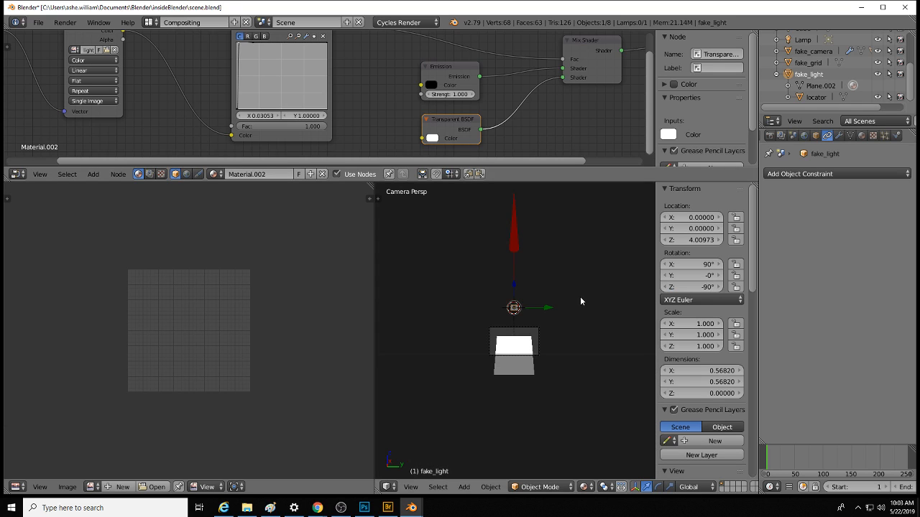
key("shift+f")
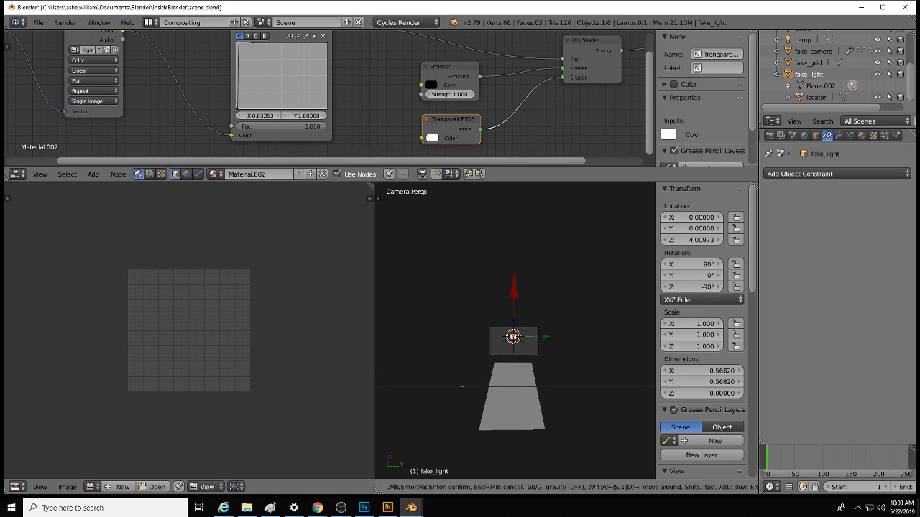
key("Escape")
scroll(517, 330, "up", 5)
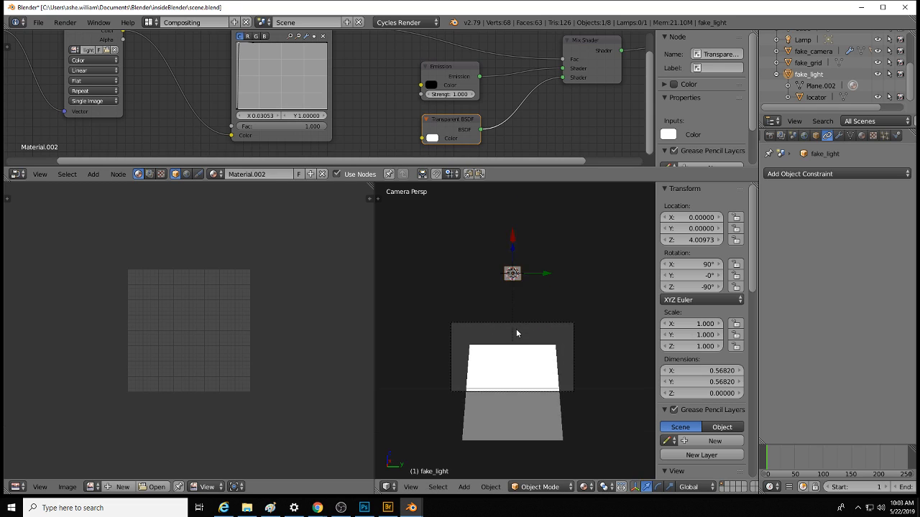
scroll(516, 333, "up", 3)
key("shift+f")
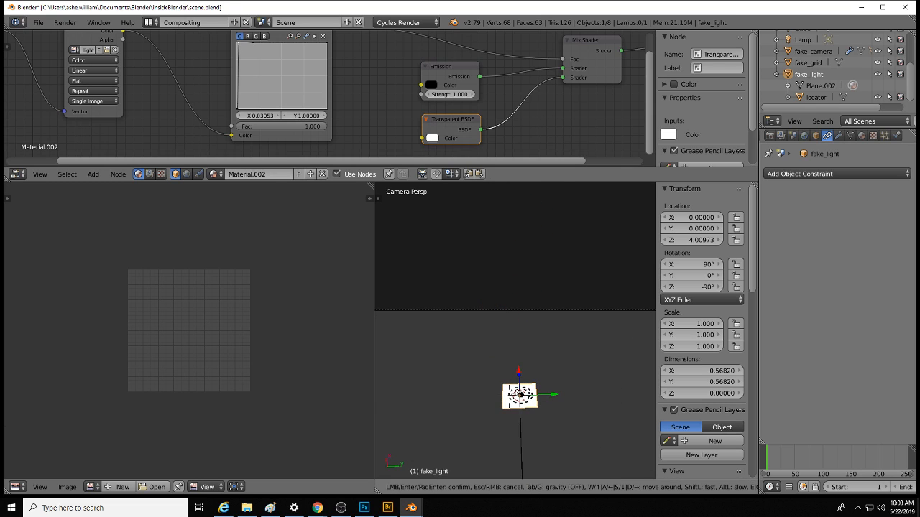
left_click(514, 335)
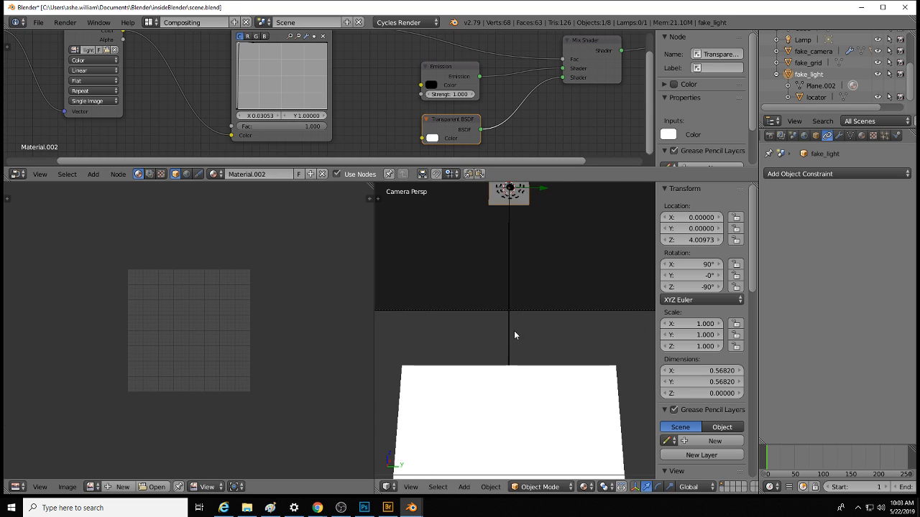
scroll(514, 335, "down", 5)
Step: Select the Camera and raise it along the global Z axis to a height of about 3.0
right_click(523, 325)
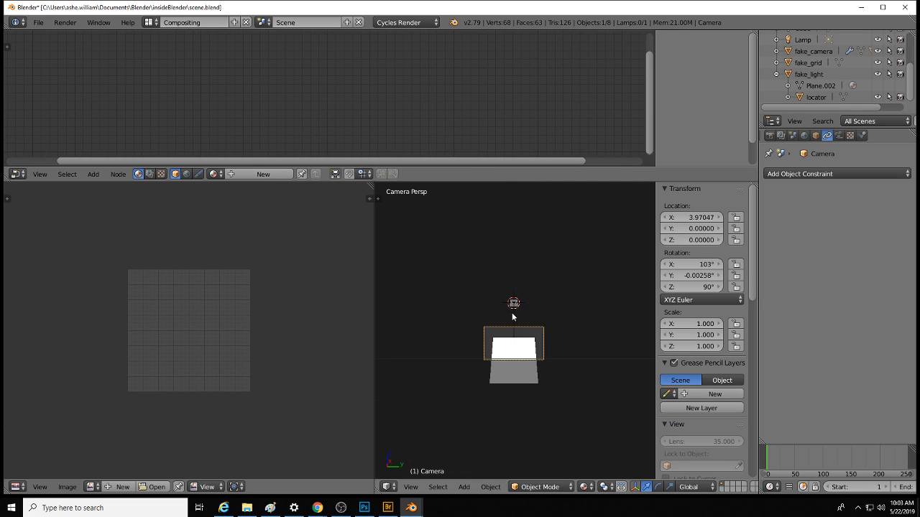
key("g")
key("z")
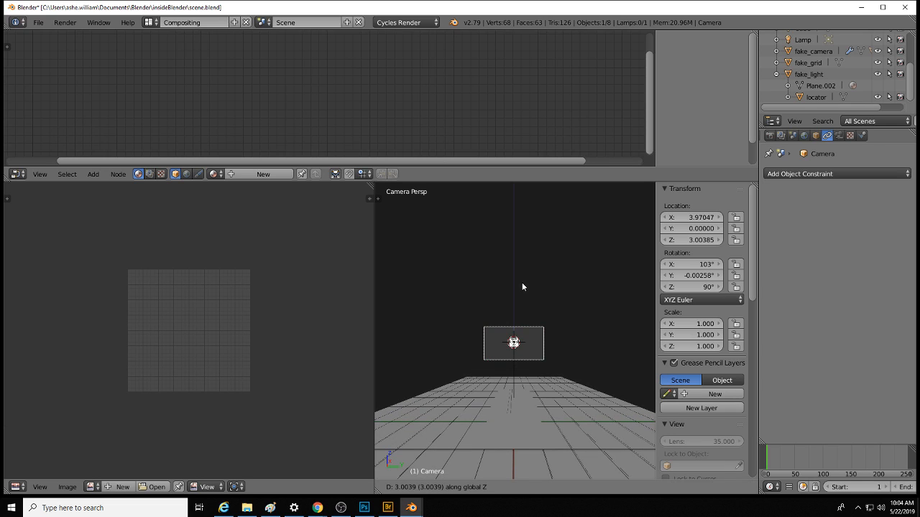
left_click(523, 284)
Step: Set the Camera's Y rotation to 0°
scroll(535, 332, "up", 4)
middle_click_drag(521, 368, 506, 342, "shift")
scroll(555, 348, "down", 3)
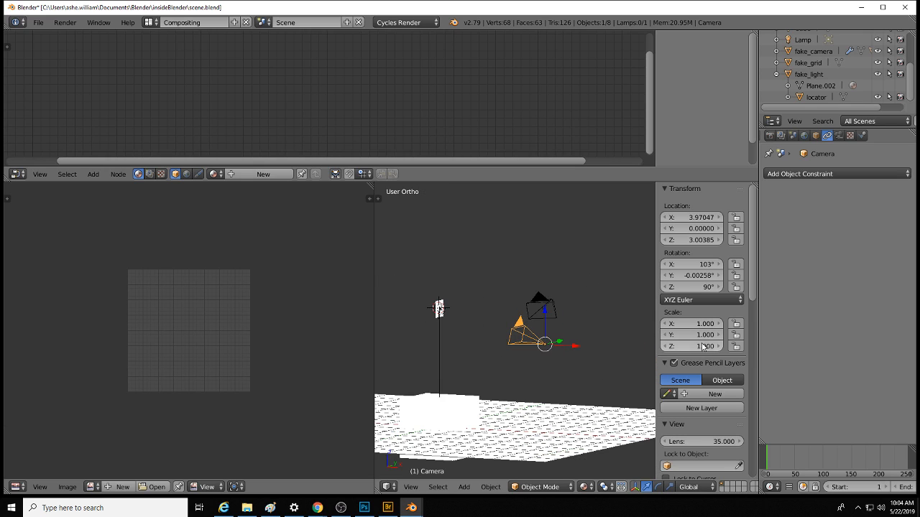
left_click(704, 276)
type("0")
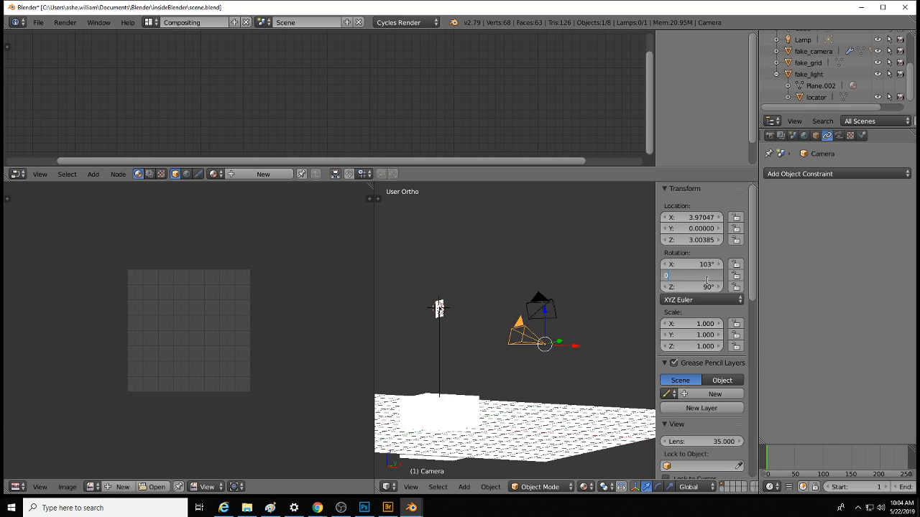
key("Return")
Step: Rotate the Camera freehand until it is level, with an X rotation of about 90°, finishing in front view
middle_click_drag(528, 337, 486, 353)
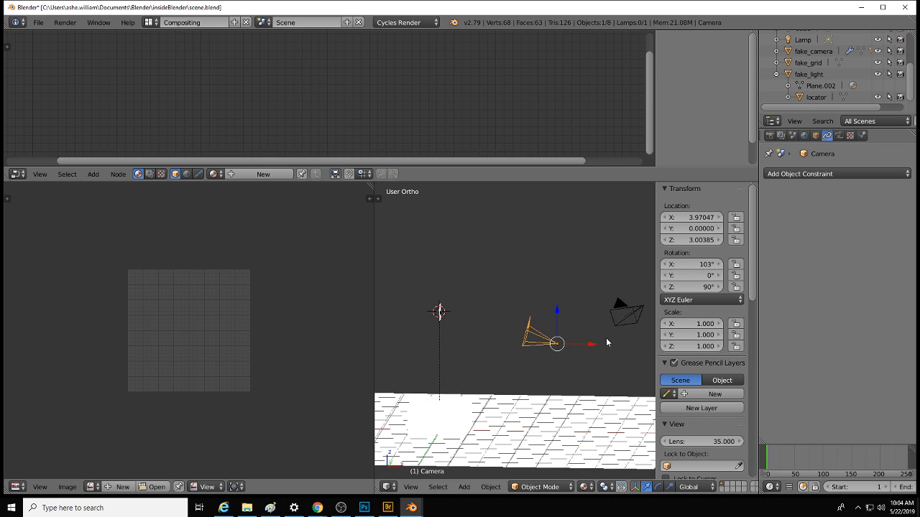
key("r")
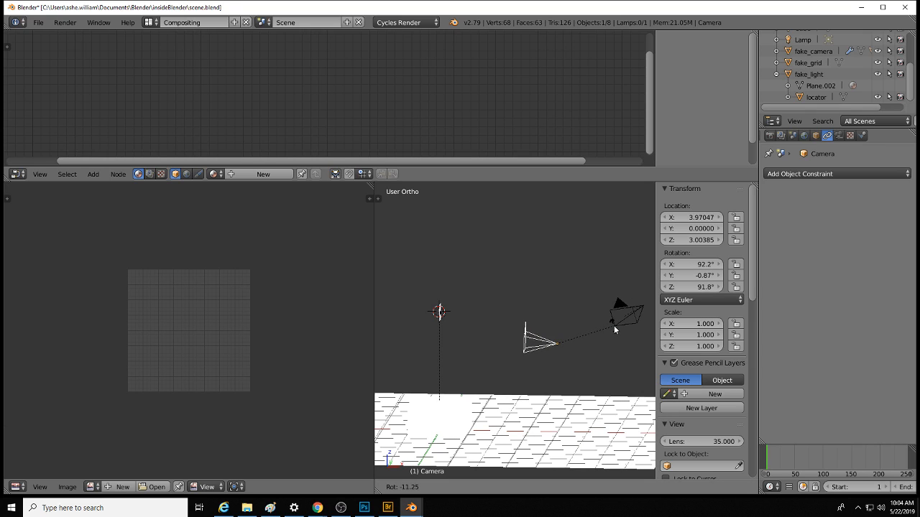
left_click(604, 330)
key("KP_3")
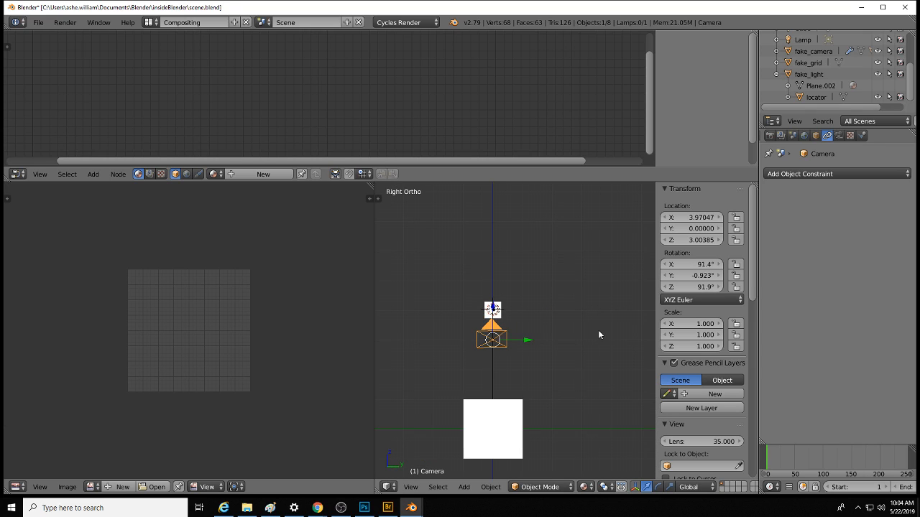
key("KP_1")
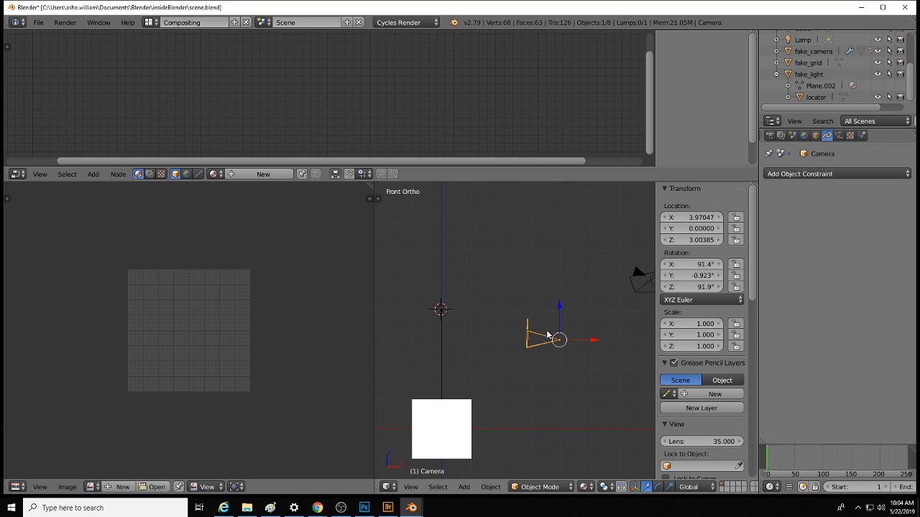
key("r")
left_click(547, 334)
Step: Raise the Camera along Z to about 4.0, level with fake_light, and check the gizmo through the camera view
key("g")
key("z")
left_click(569, 281)
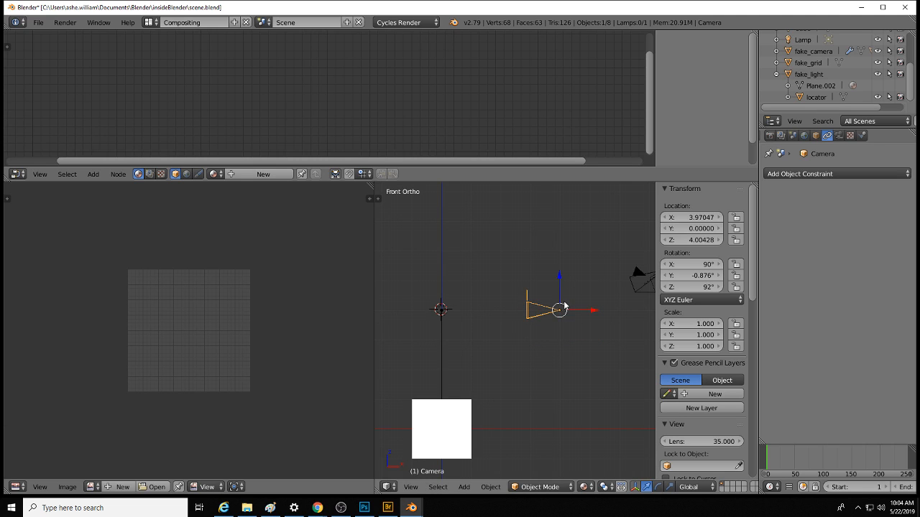
key("KP_0")
scroll(554, 334, "up", 3)
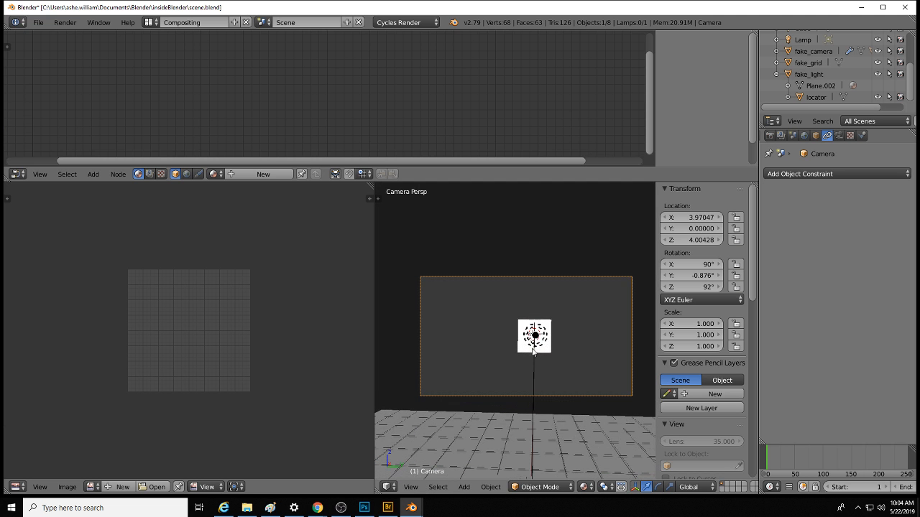
scroll(551, 333, "down", 4)
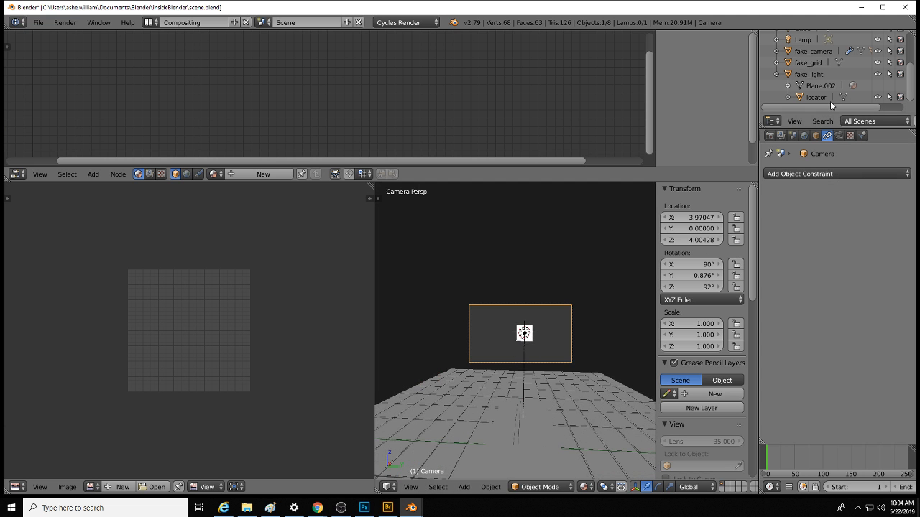
Step: Select fake_light and add a Child Of constraint targeting the Camera
left_click(818, 76)
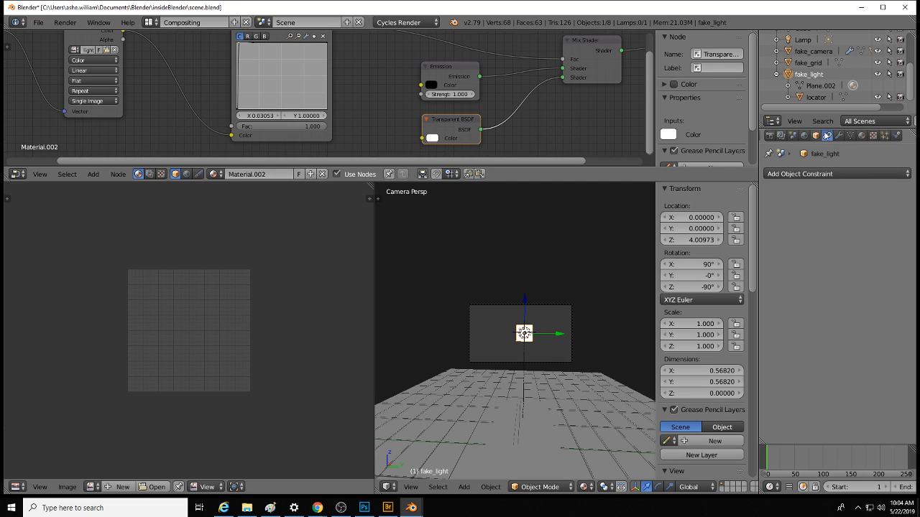
scroll(886, 138, "down", 1)
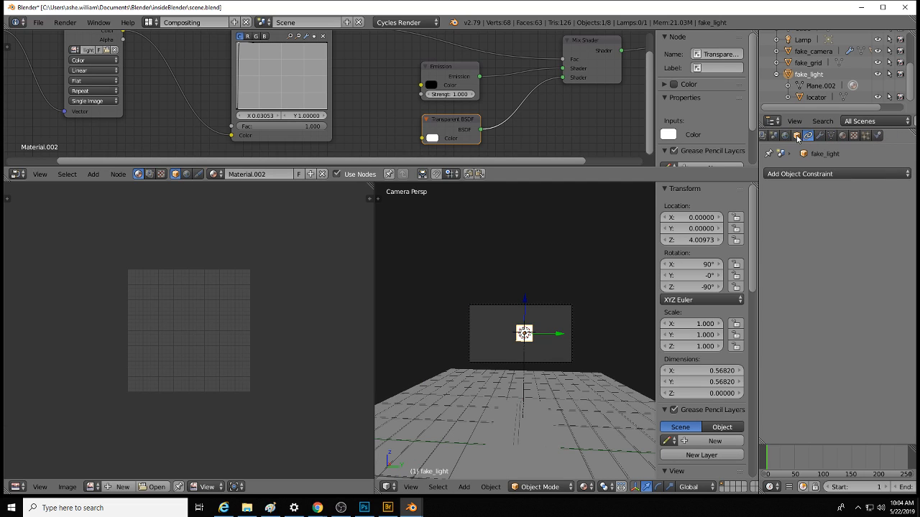
left_click(824, 173)
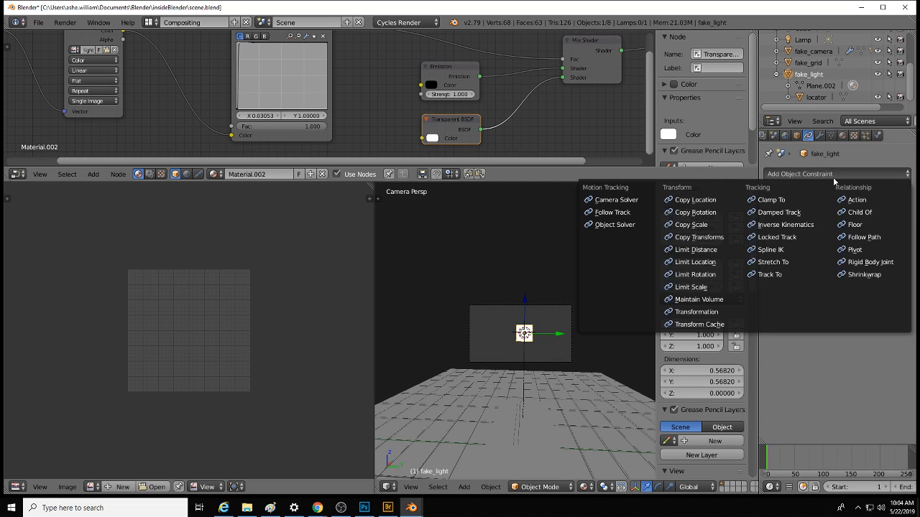
left_click(868, 214)
left_click(848, 210)
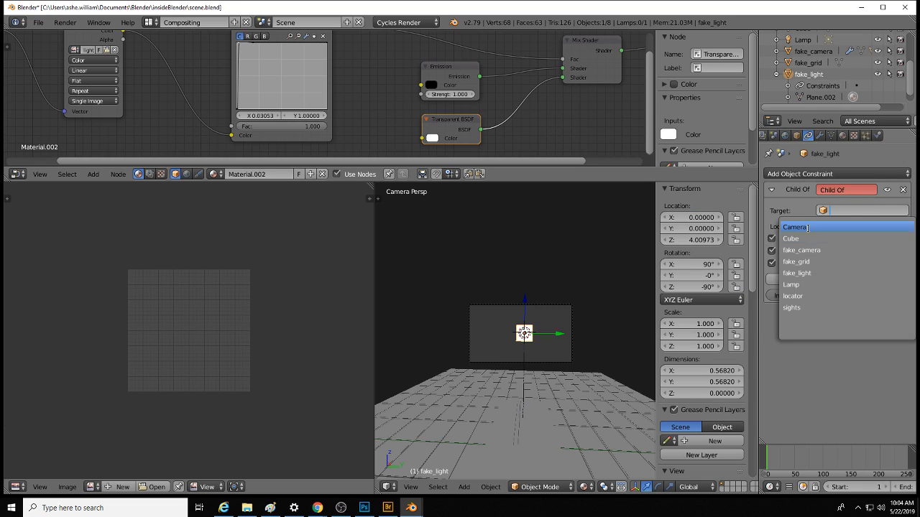
left_click(807, 228)
scroll(550, 349, "up", 3)
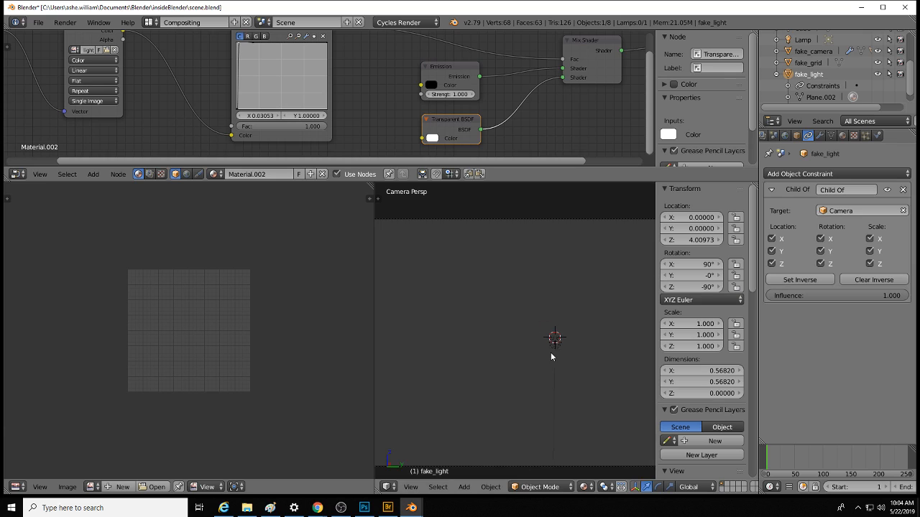
Step: Restrict fake_light's Child Of constraint to rotation by disabling Location X, Y, Z and Scale X, Y, Z
scroll(551, 352, "down", 4)
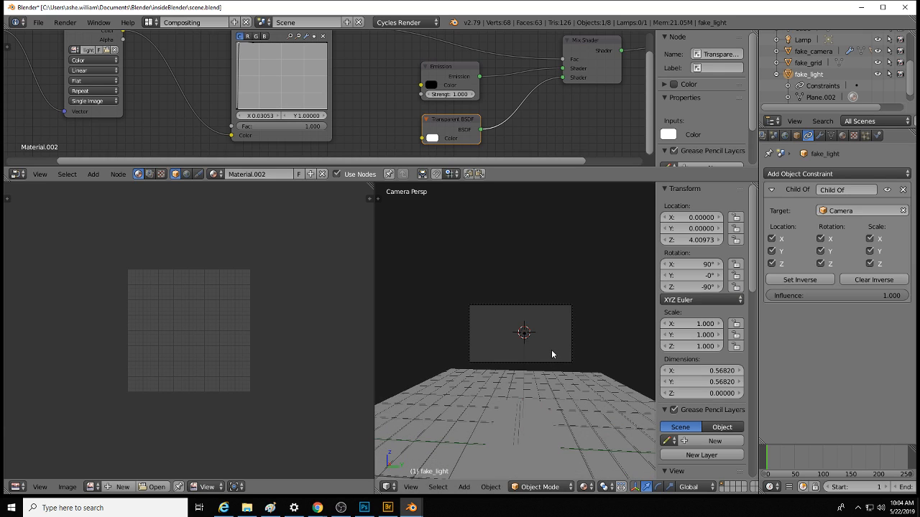
scroll(551, 349, "down", 1)
left_click_drag(771, 238, 769, 269)
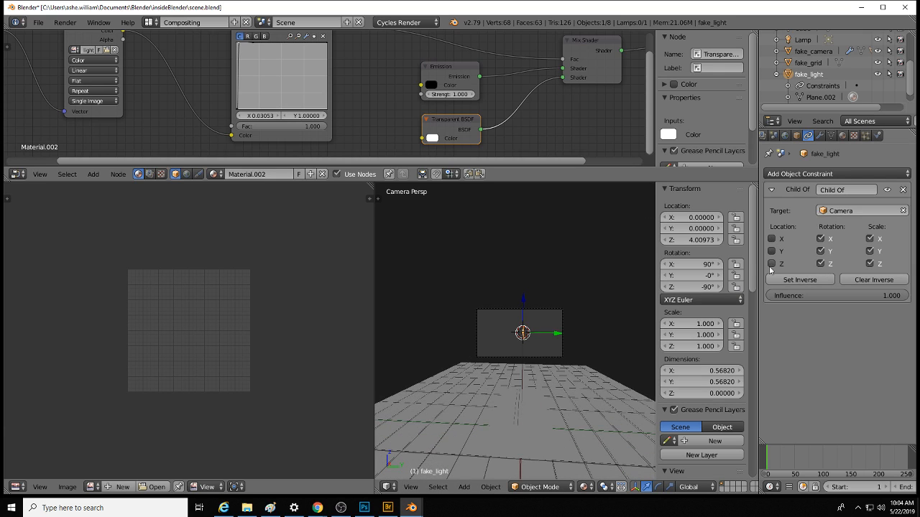
left_click_drag(870, 238, 866, 264)
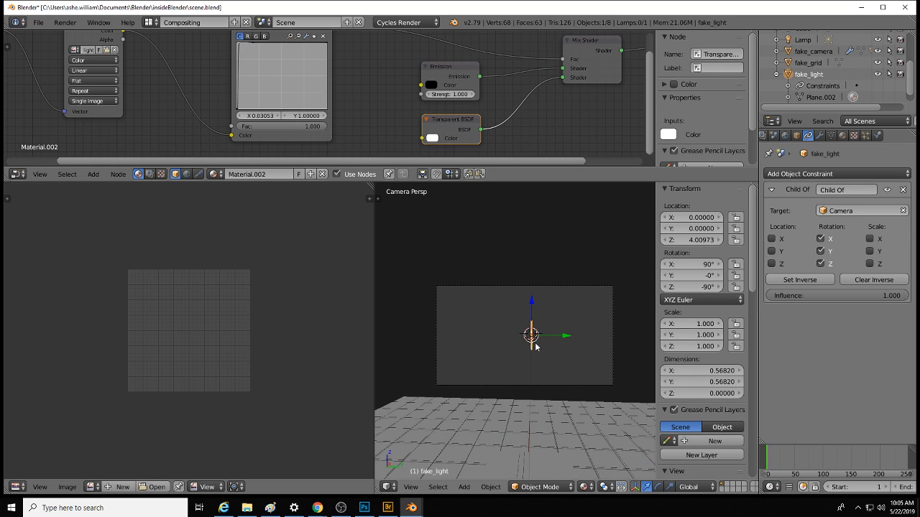
key("r")
type("z")
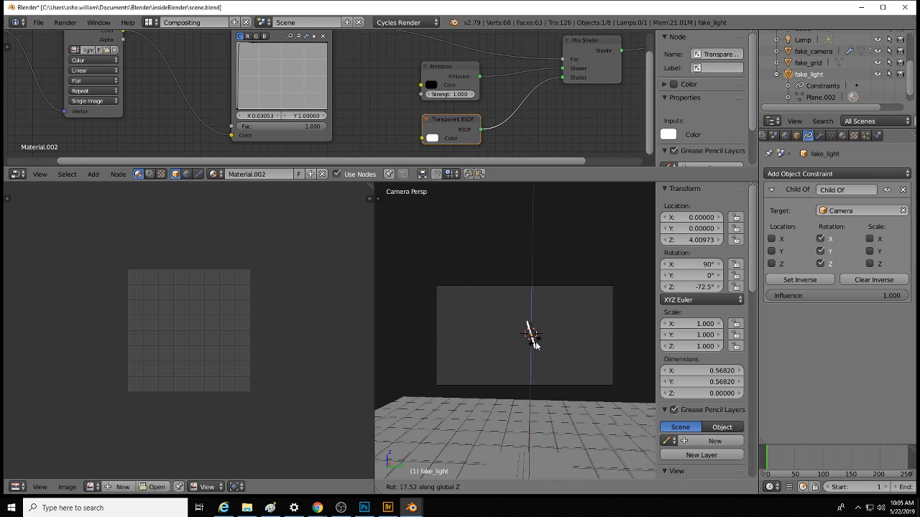
type("90")
key("Escape")
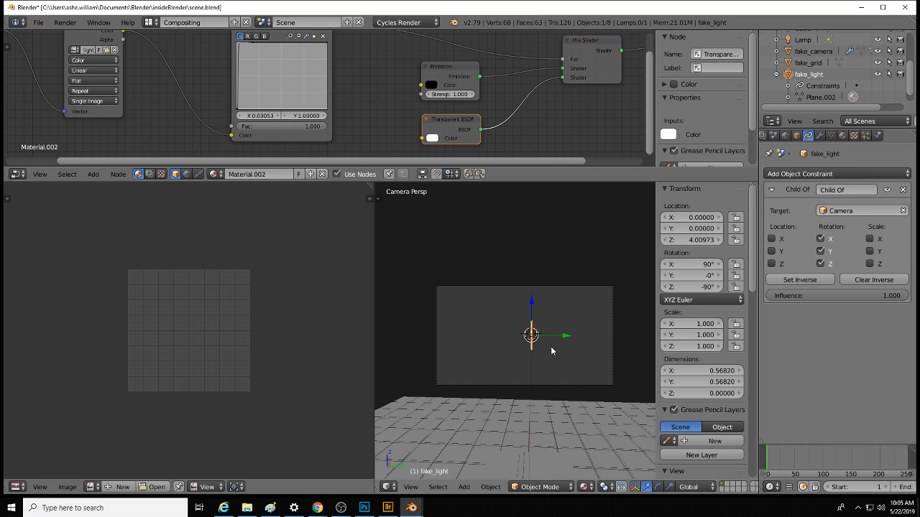
key("KP_7")
key("r")
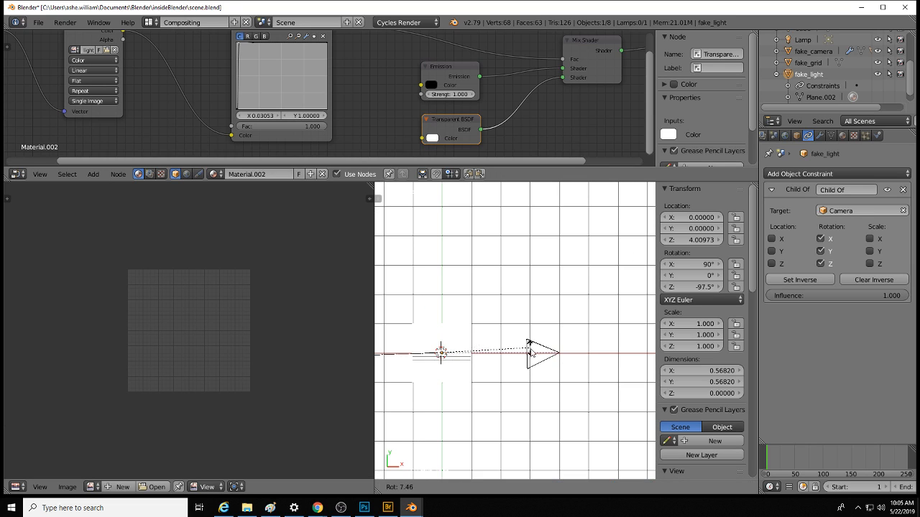
key("Escape")
middle_click_drag(459, 395, 533, 299)
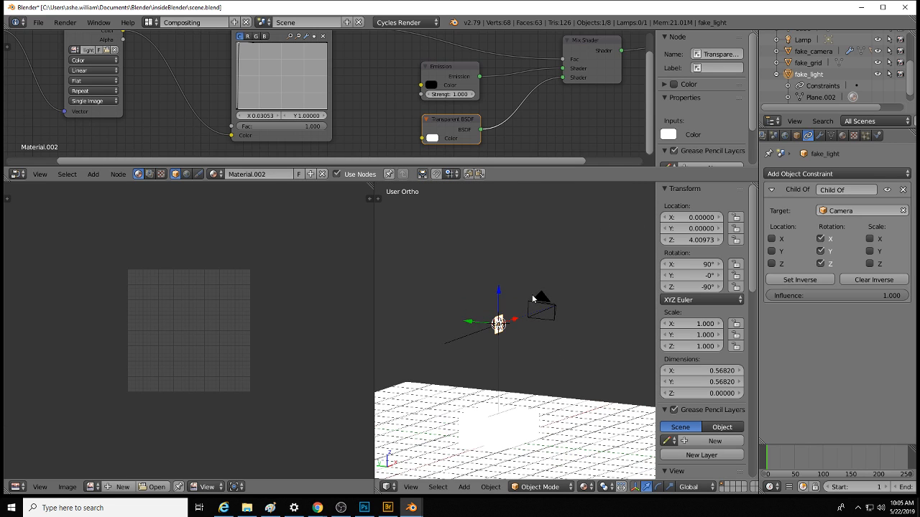
key("r")
key("z")
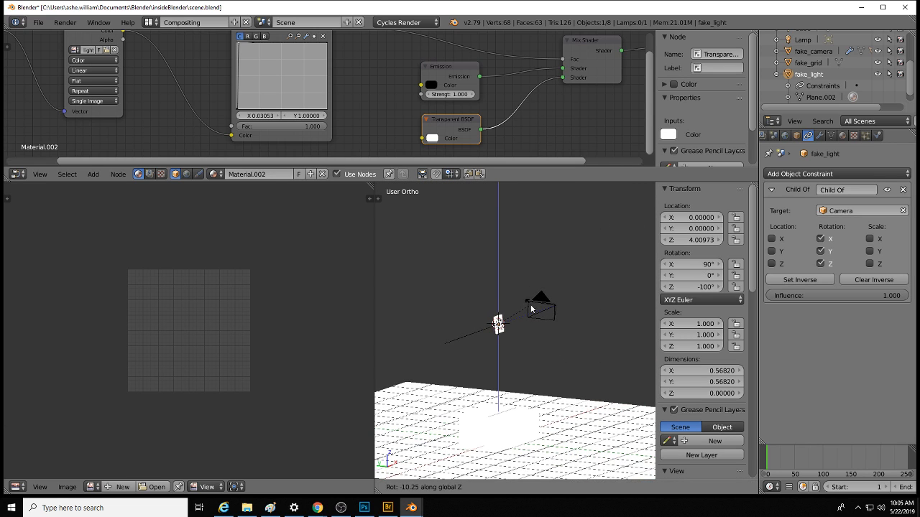
key("Escape")
key("r")
key("x")
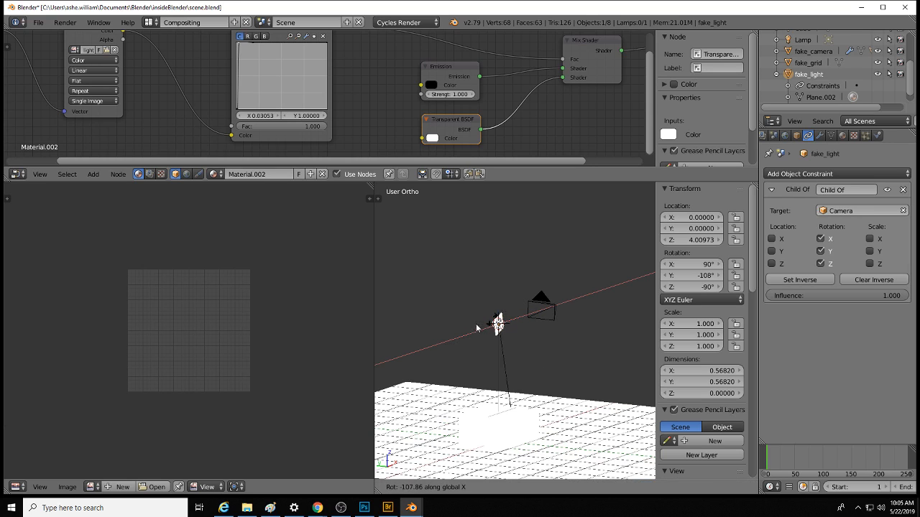
key("Escape")
key("r")
key("y")
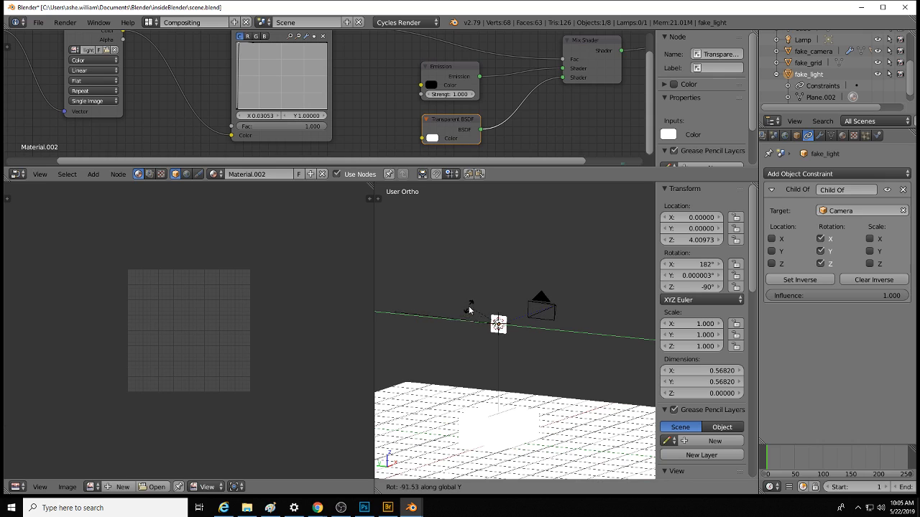
key("Escape")
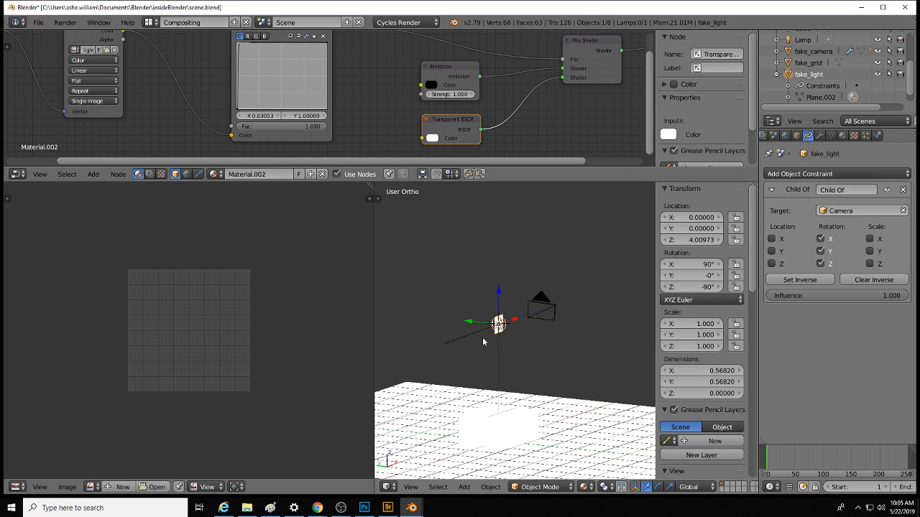
Step: Reparent the locator line from fake_light to fake_grid so it no longer follows the gizmo's rotation, and reselect fake_light
right_click(463, 336)
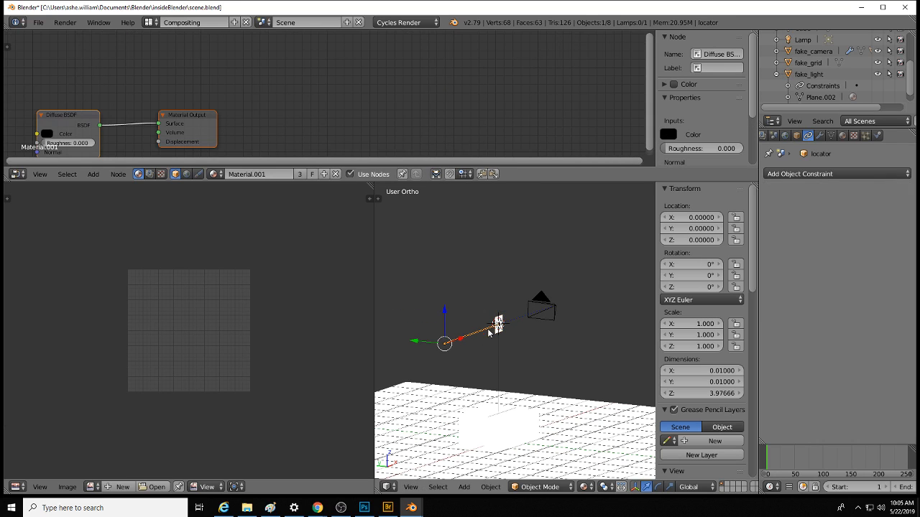
right_click(500, 334)
right_click(483, 335)
scroll(819, 77, "down", 1)
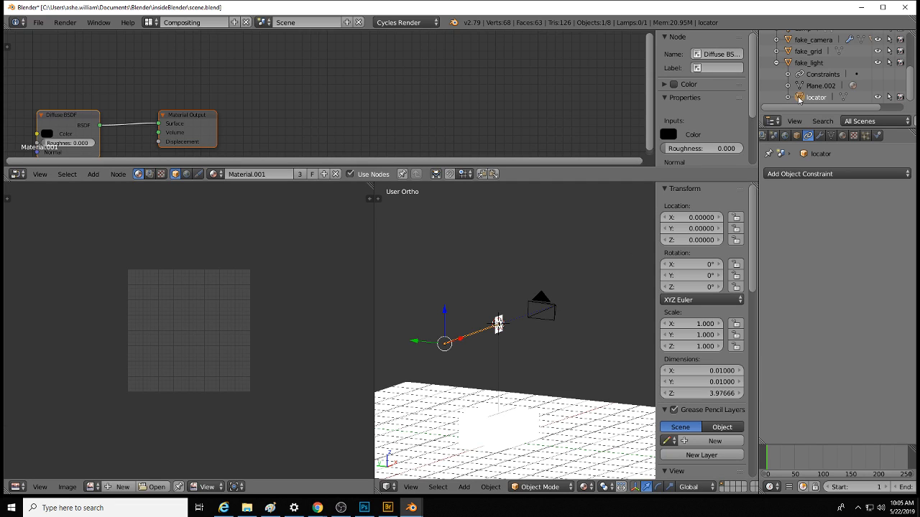
left_click_drag(798, 98, 803, 55)
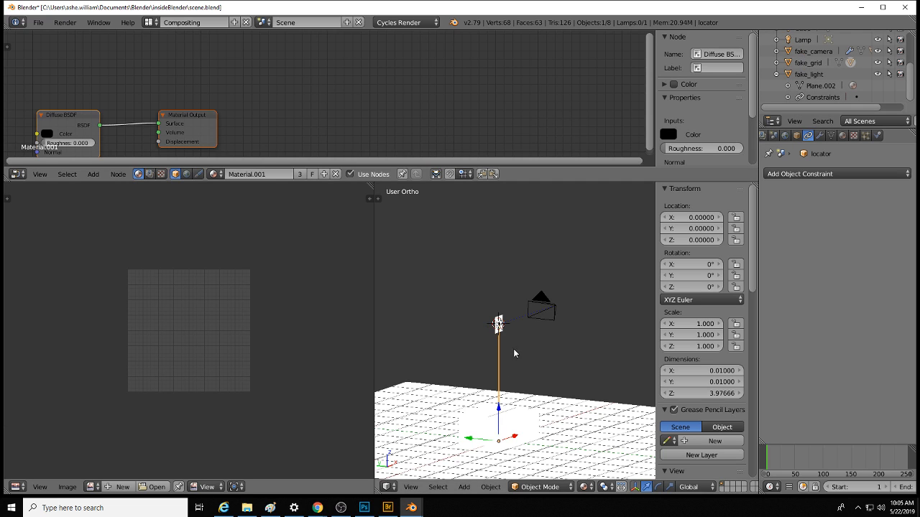
middle_click_drag(557, 395, 606, 396)
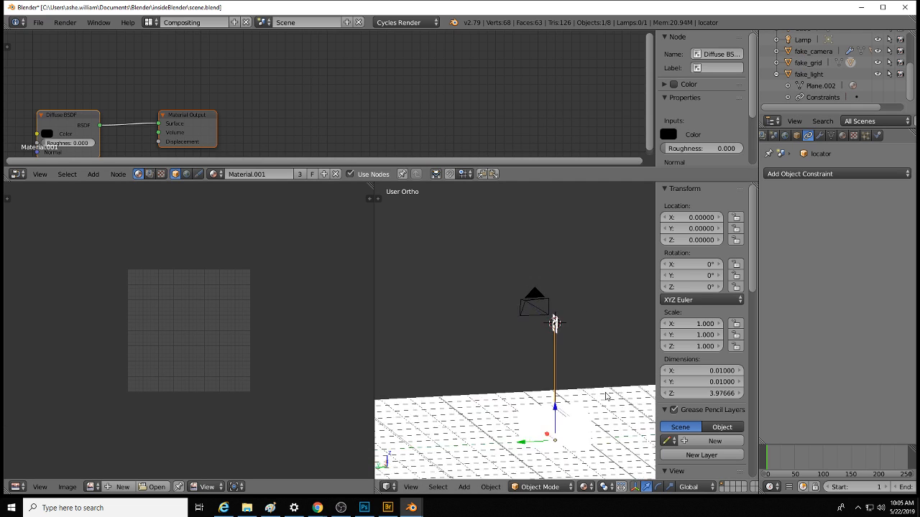
left_click(819, 74)
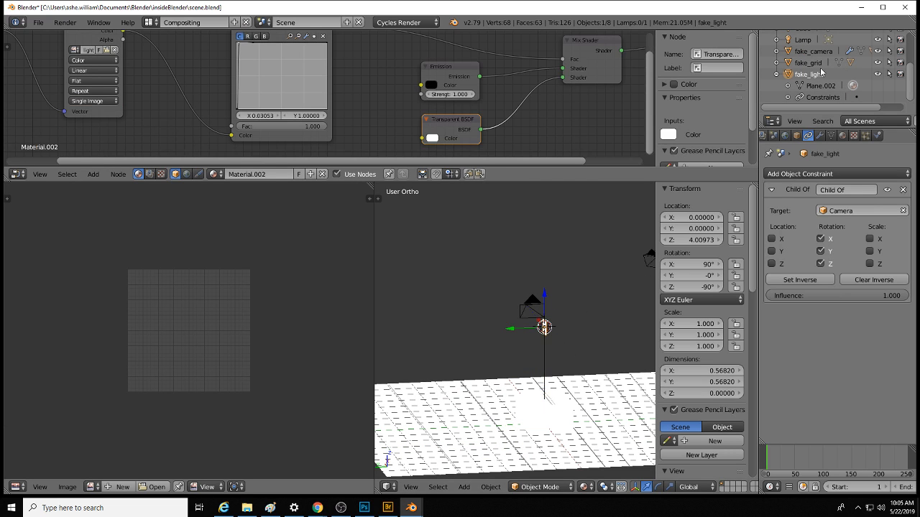
left_click(823, 266)
middle_click_drag(518, 329, 503, 317)
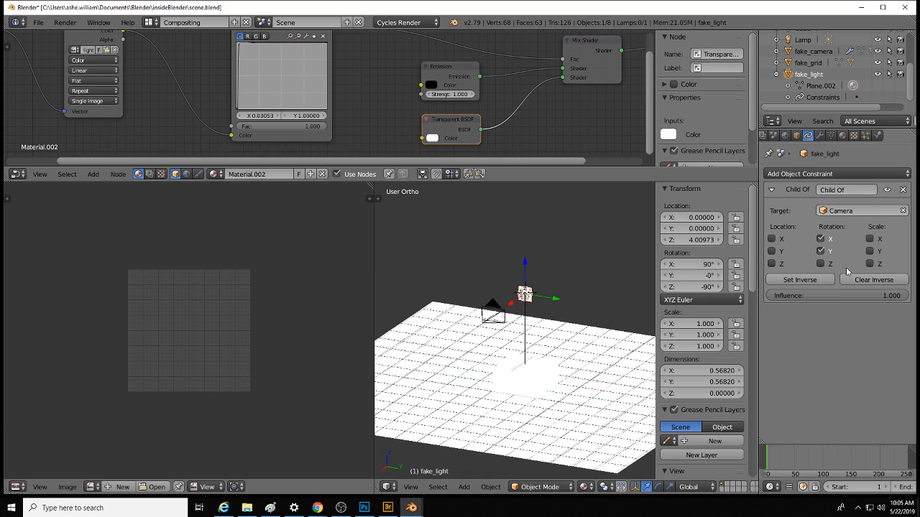
left_click(823, 263)
key("r")
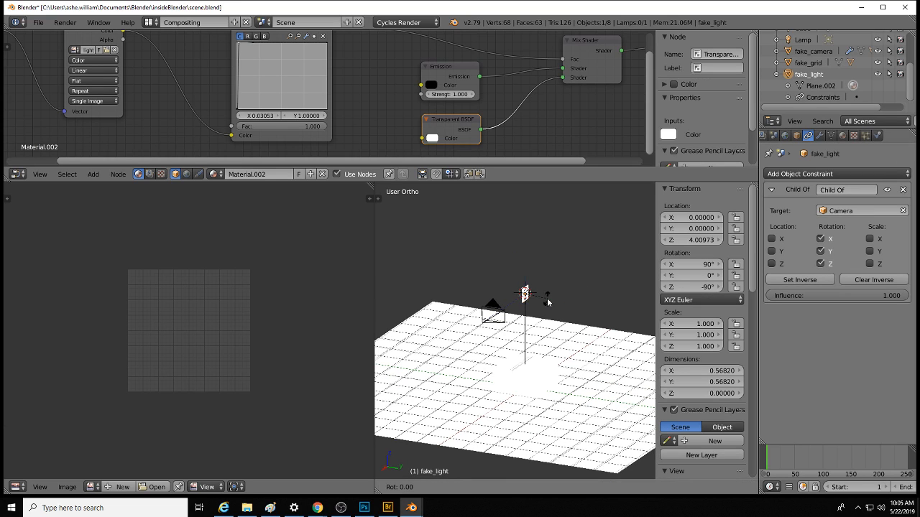
key("z")
right_click(546, 302)
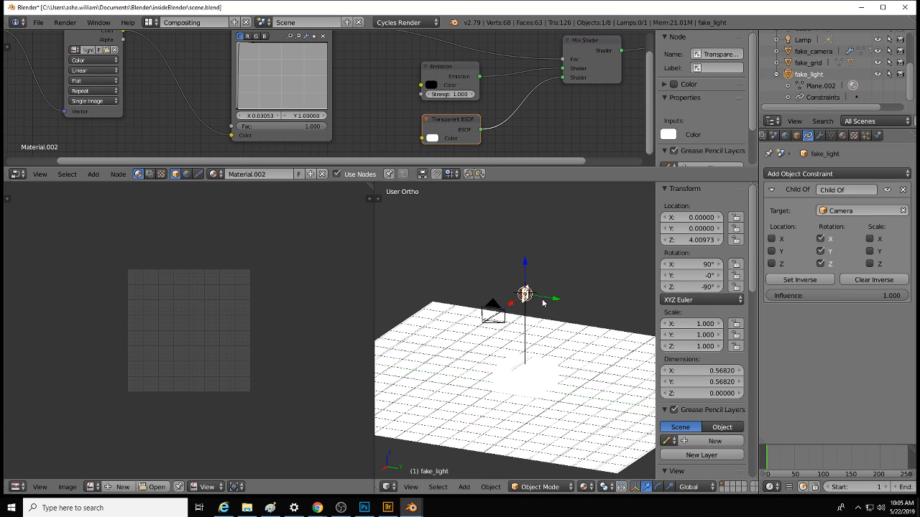
Step: Rotate fake_light freehand about the global Y axis and set its X rotation to exactly 180°
key("r")
key("y")
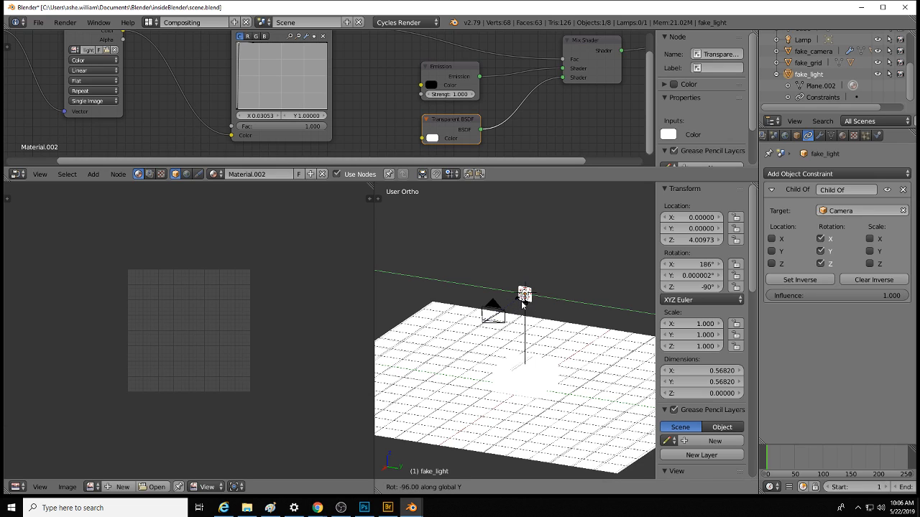
left_click(525, 306)
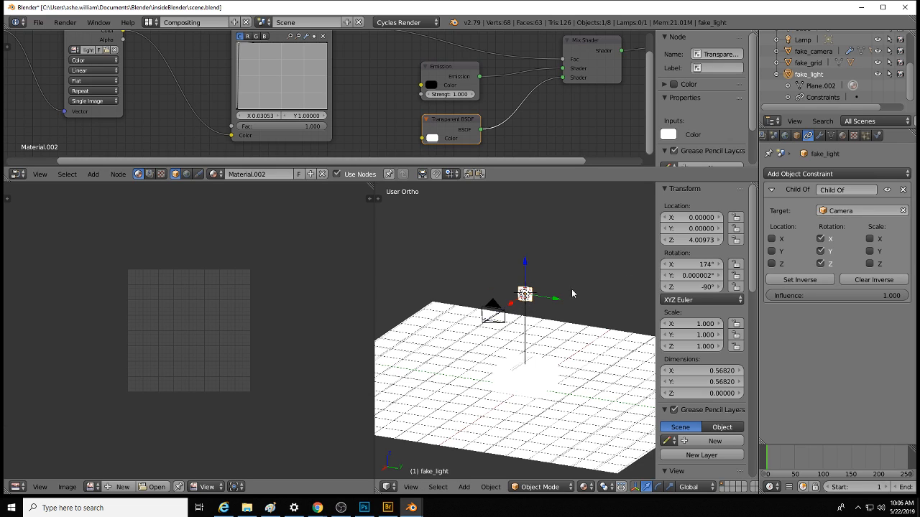
left_click(683, 264)
type("180")
key("Return")
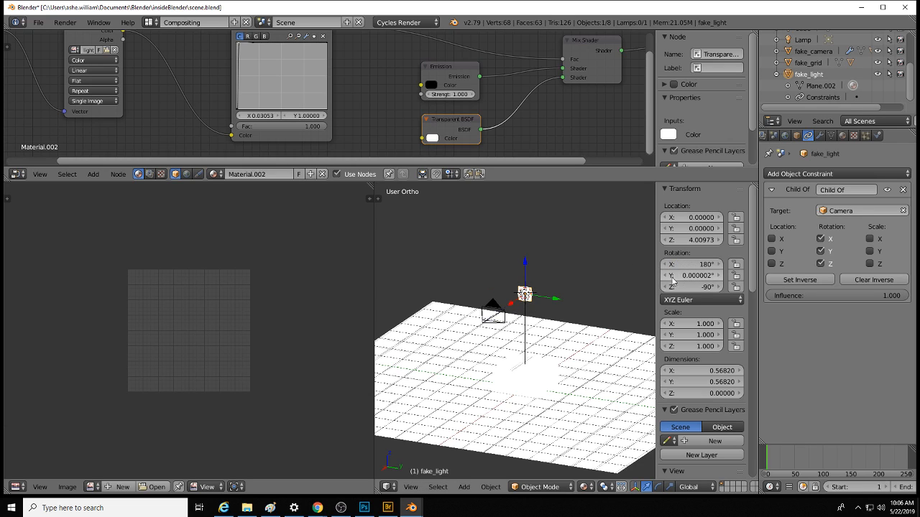
Step: Fly the camera view around the scene to check whether fake_light keeps facing the camera from different angles and distances
mouse_move(565, 301)
middle_mouse_down()
mouse_move(589, 279)
mouse_move(577, 291)
middle_mouse_up()
key("KP_0")
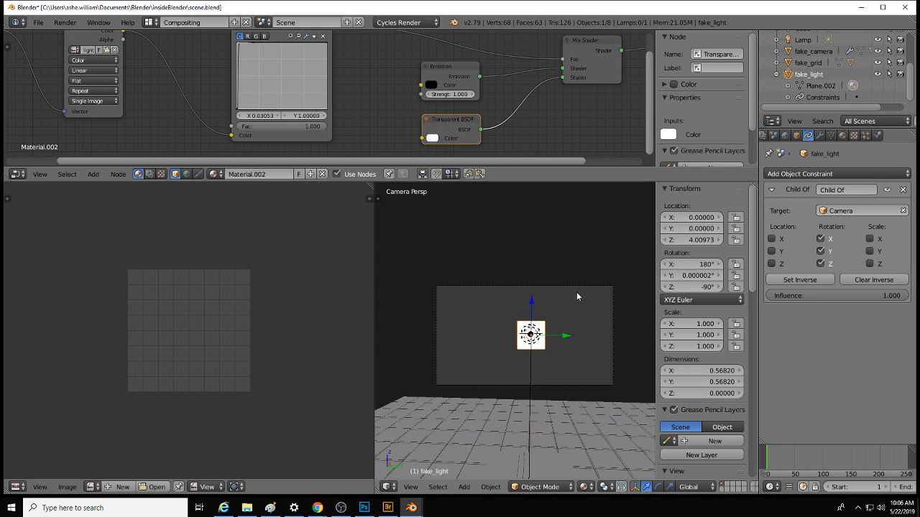
key("shift+f")
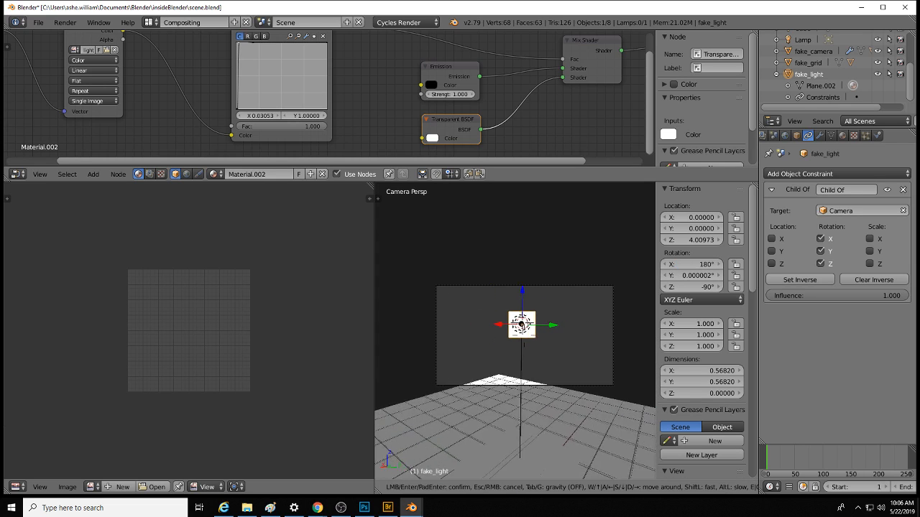
key("d")
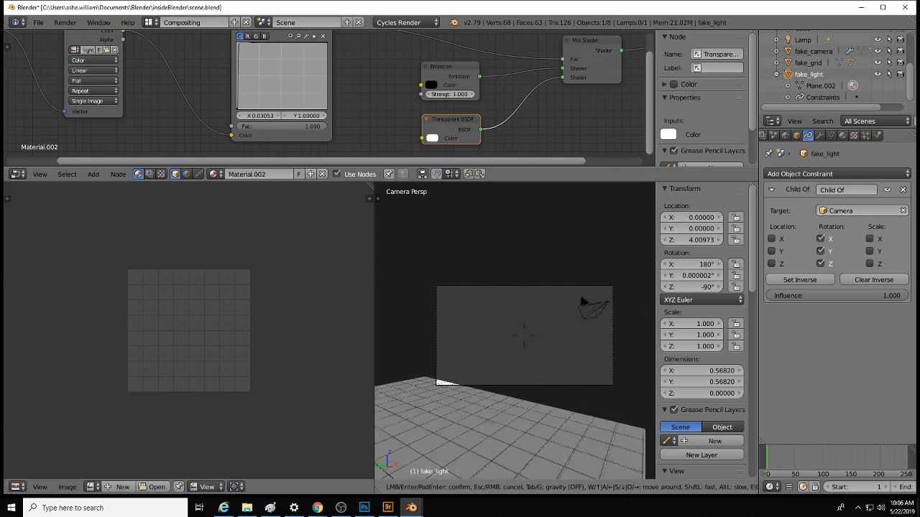
key("d")
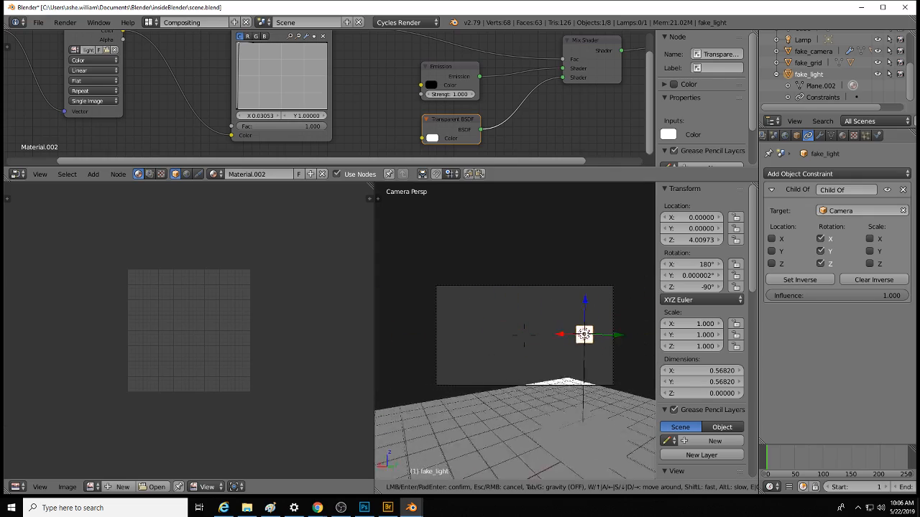
key("d")
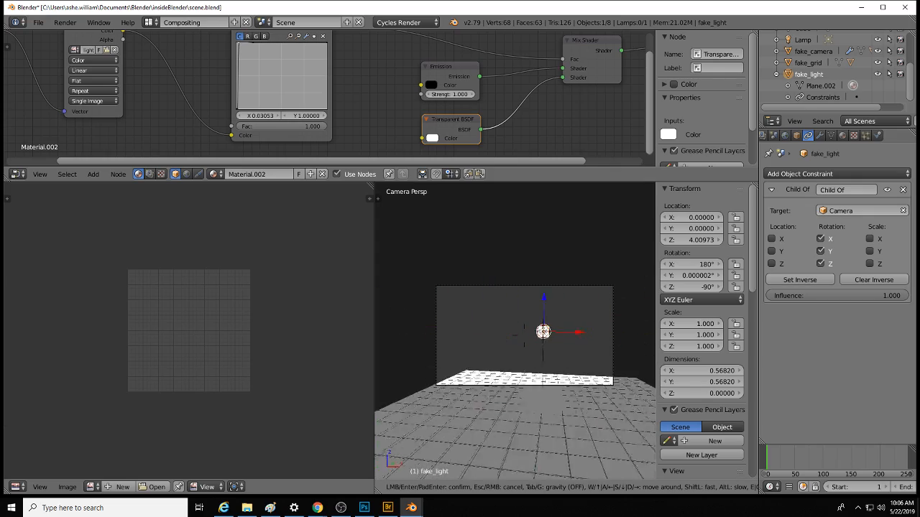
key("w")
key("s")
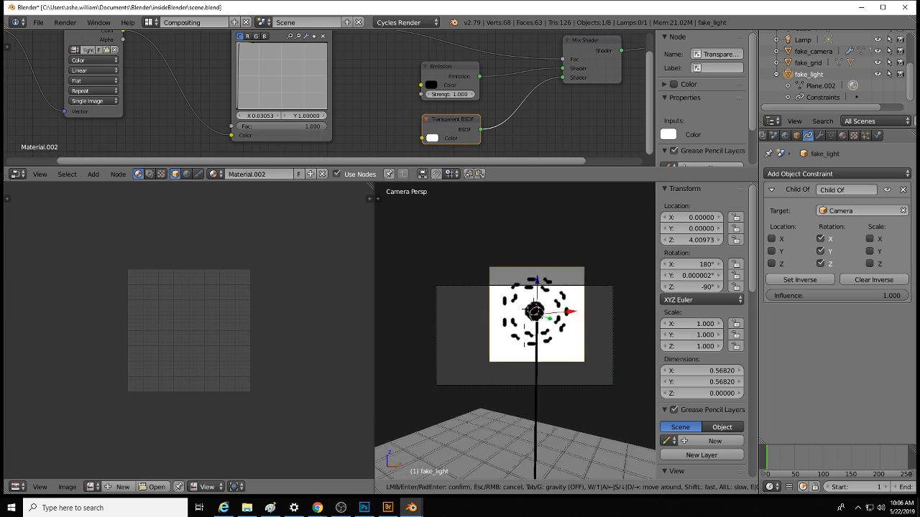
key("d")
key("d")
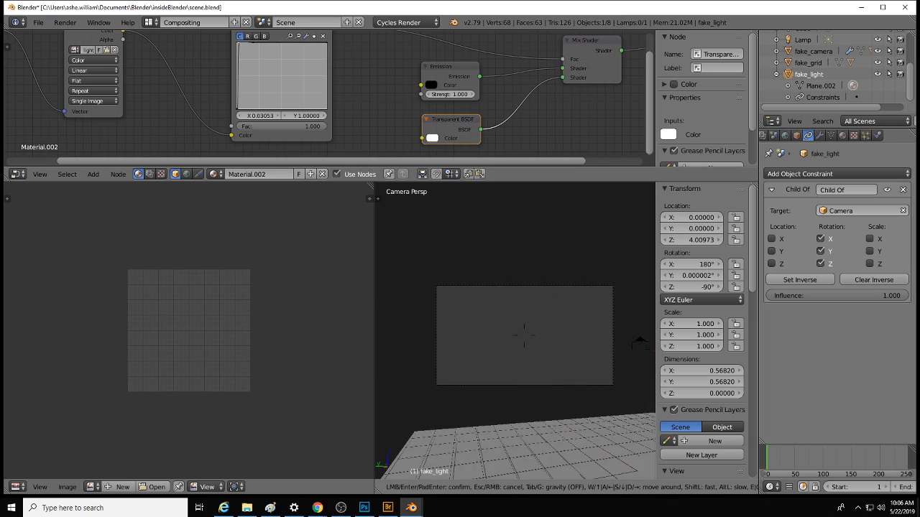
key("w")
key("w")
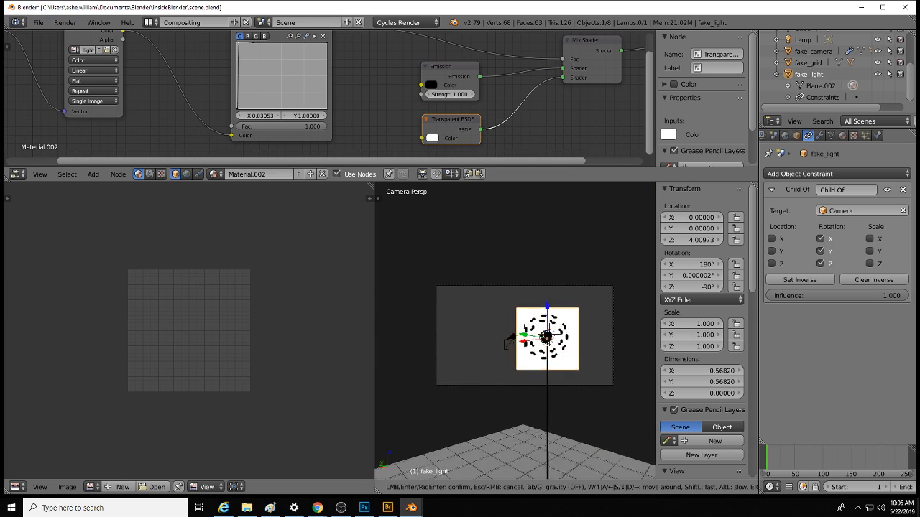
key("s")
key("w")
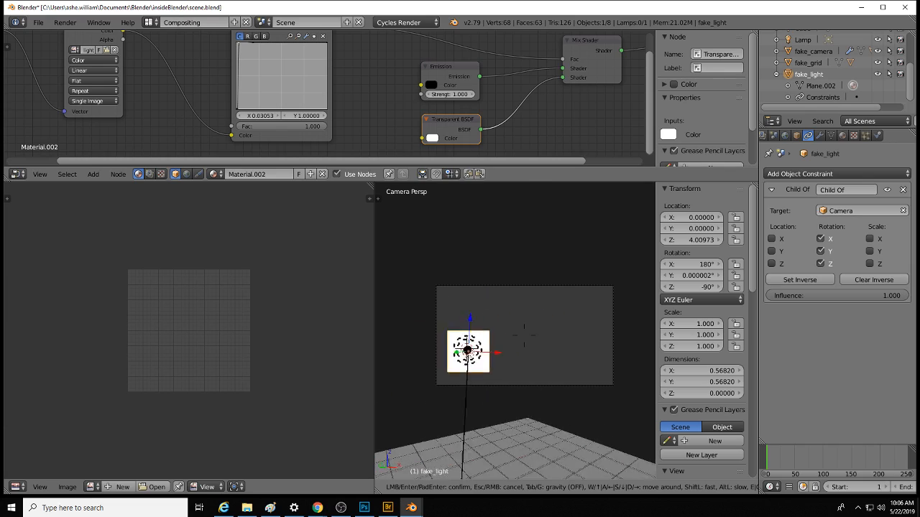
key("s")
key("s")
key("w")
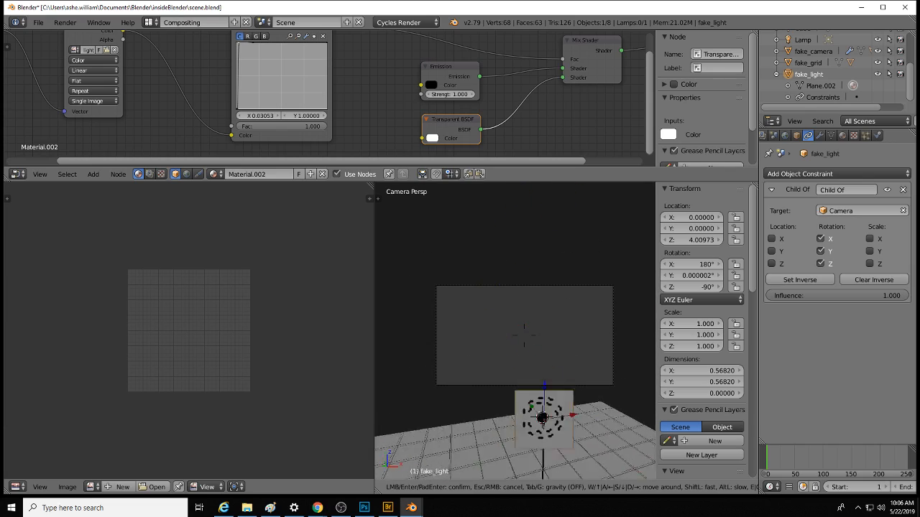
key("w")
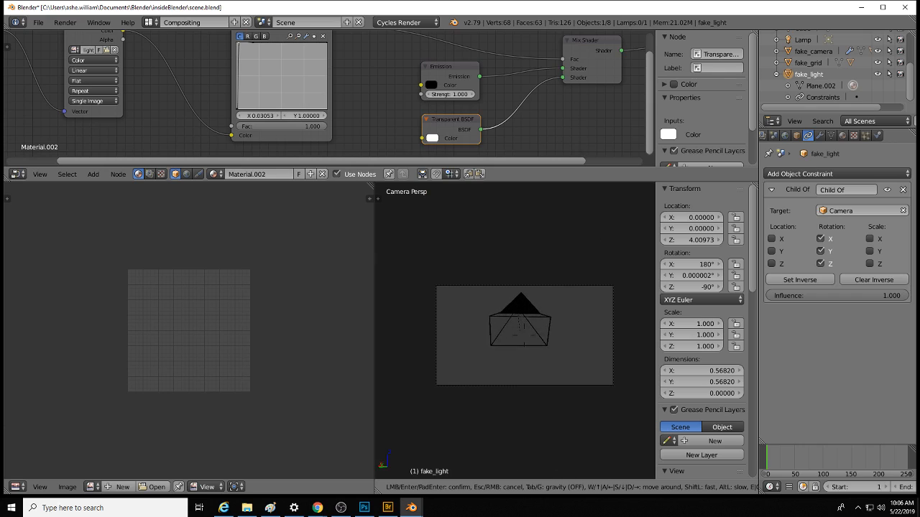
key("s")
key("w")
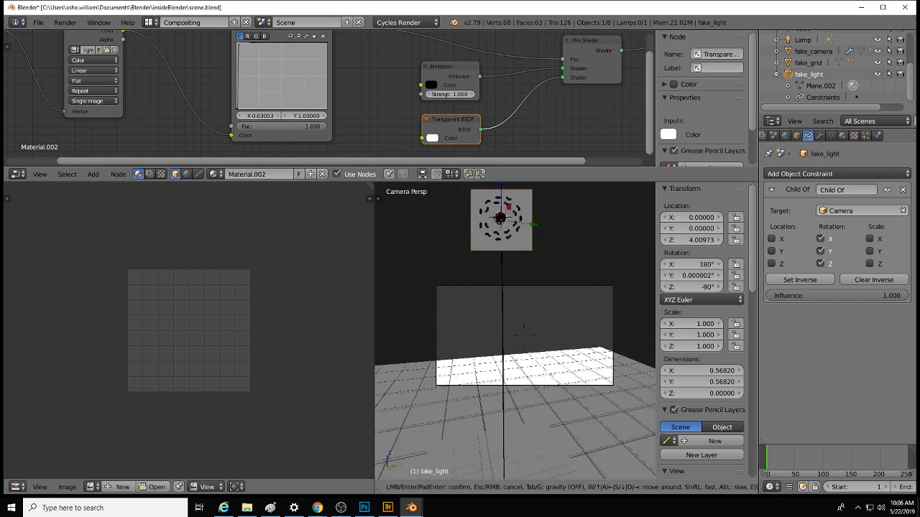
key("s")
key("s")
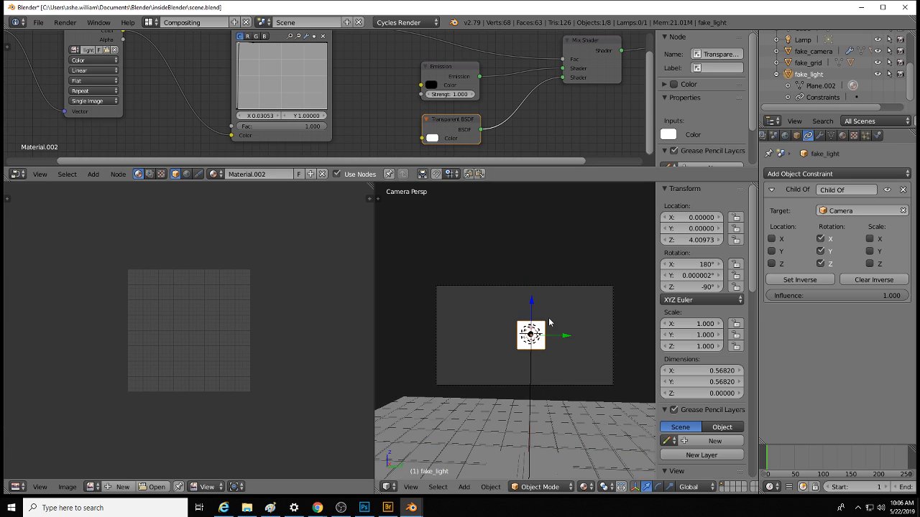
key("Return")
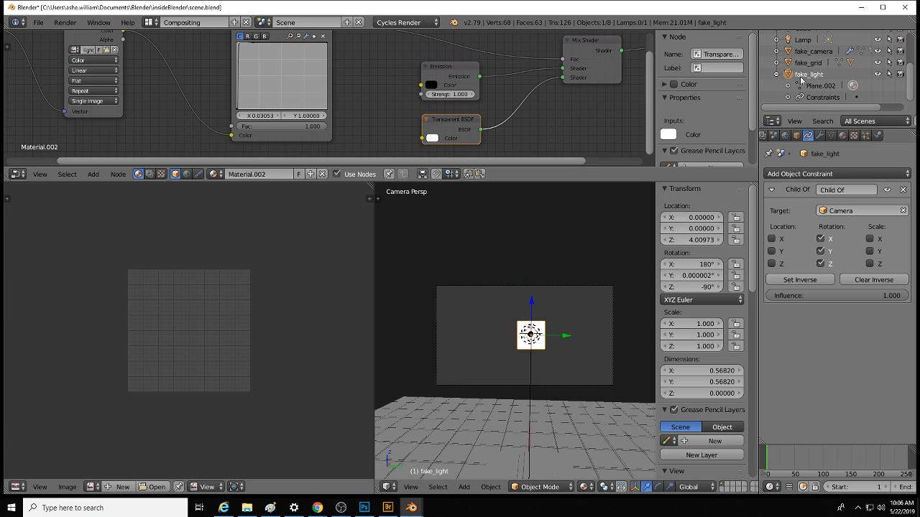